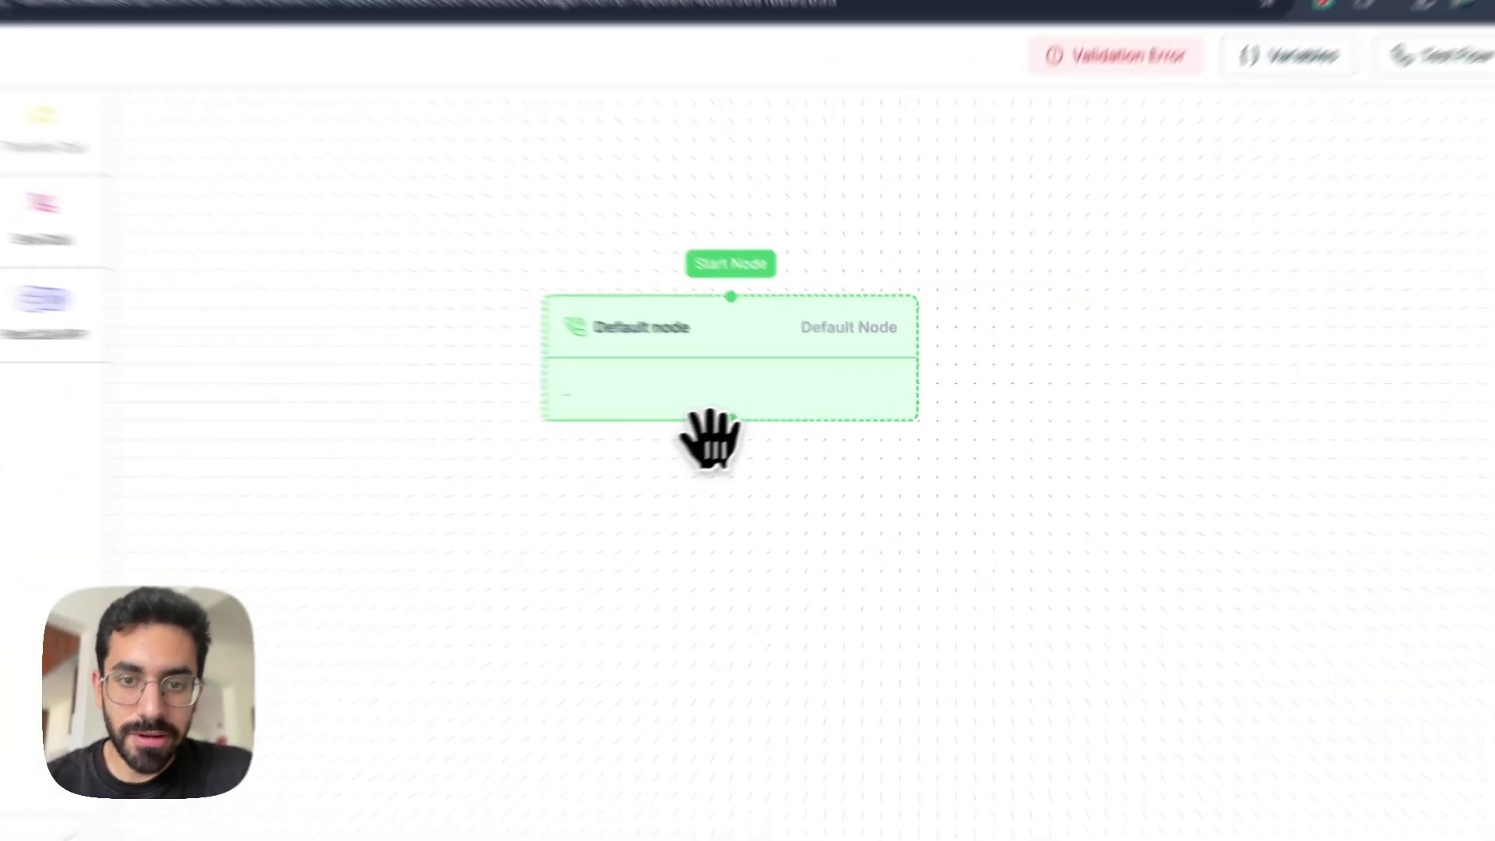
# Rename the start node to "Greeting & Reservation Intent"
pyautogui.click(779, 381)
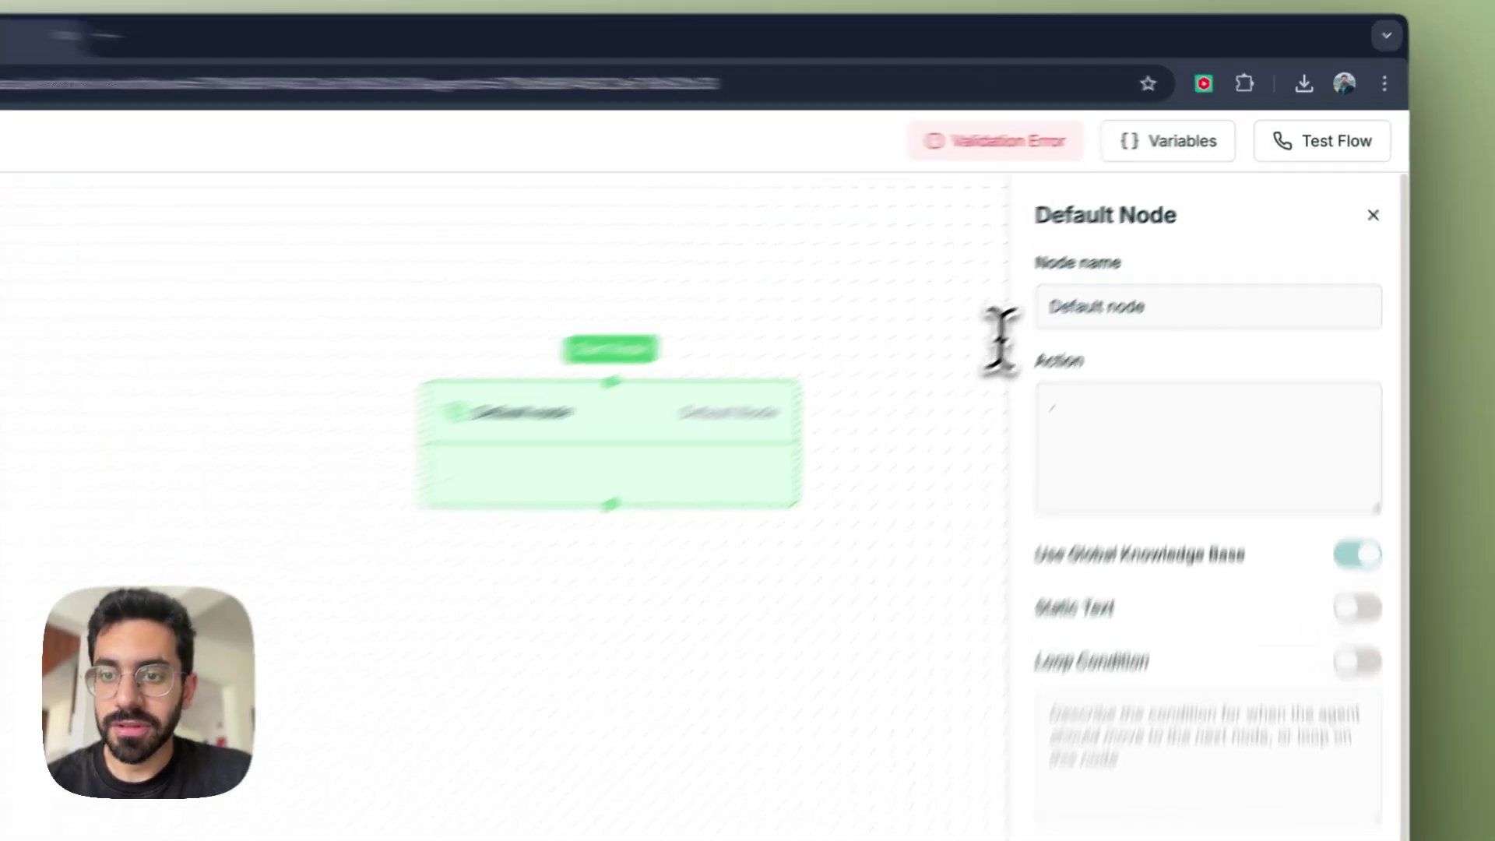
pyautogui.tripleClick(1144, 263)
pyautogui.write('Greet')
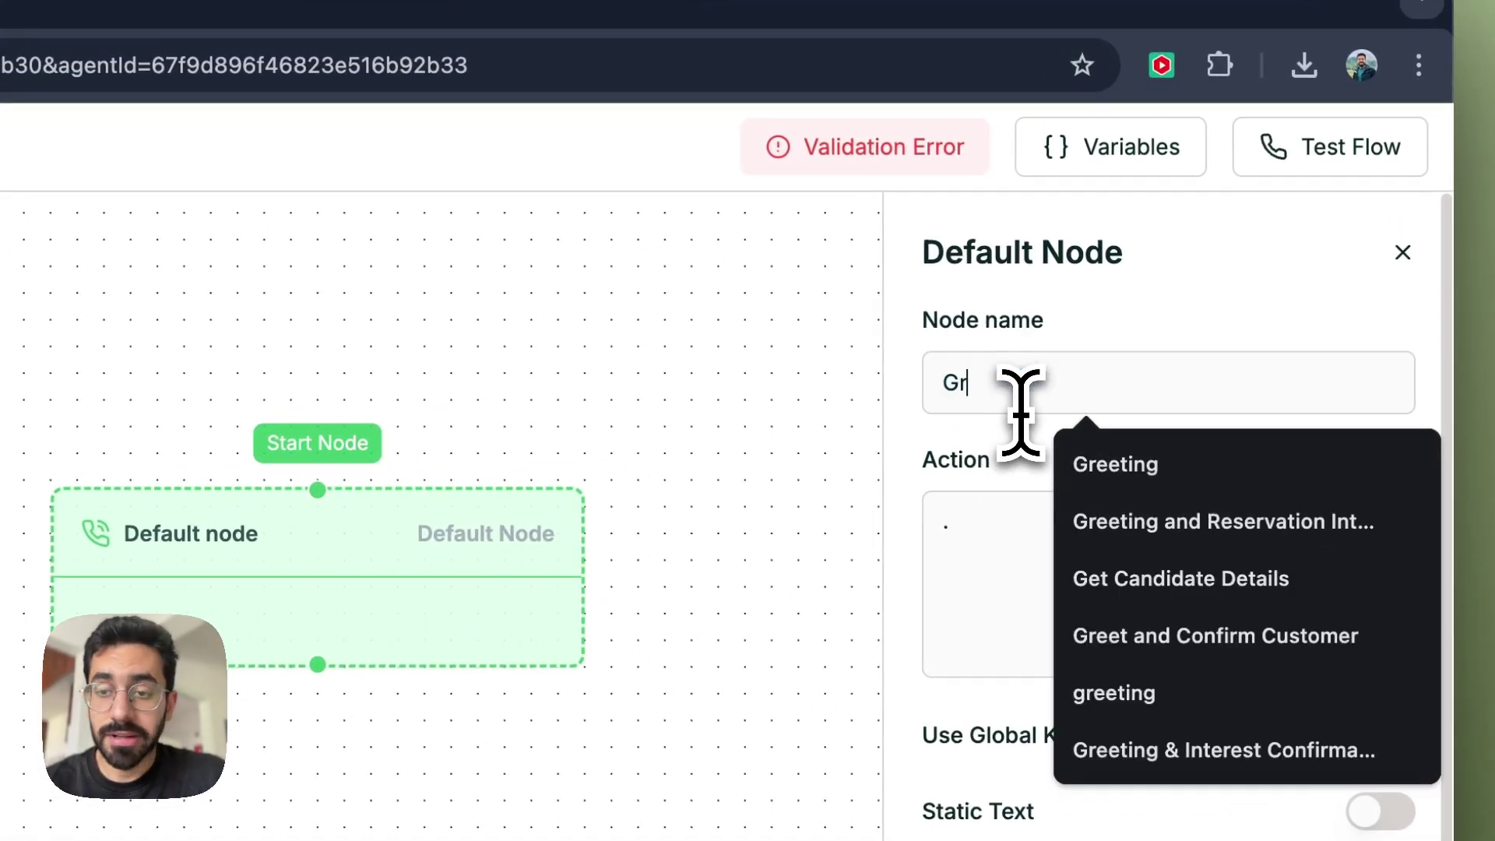
pyautogui.write('ing &')
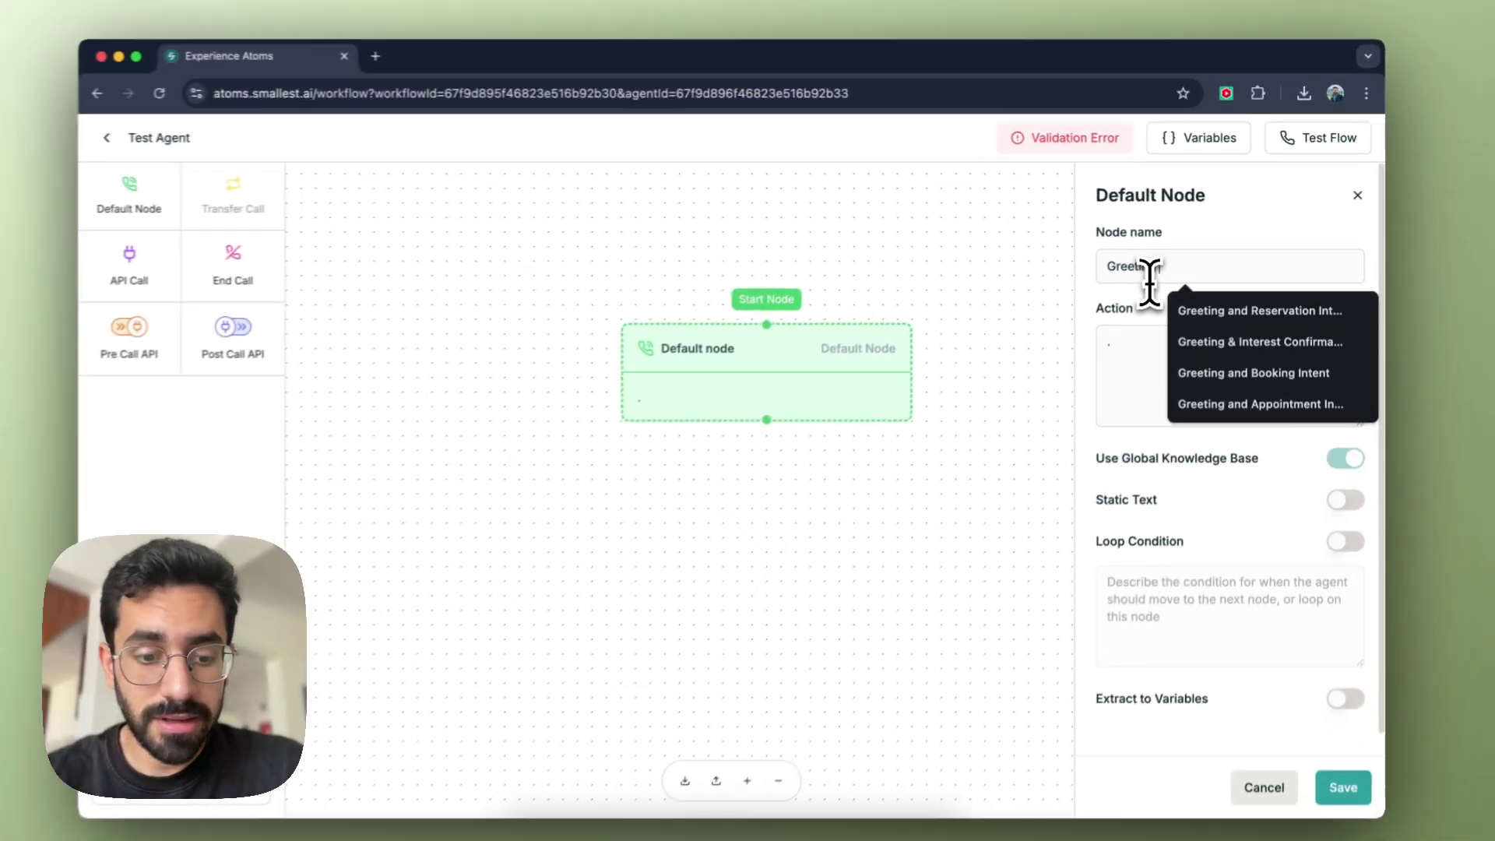
pyautogui.write(' r')
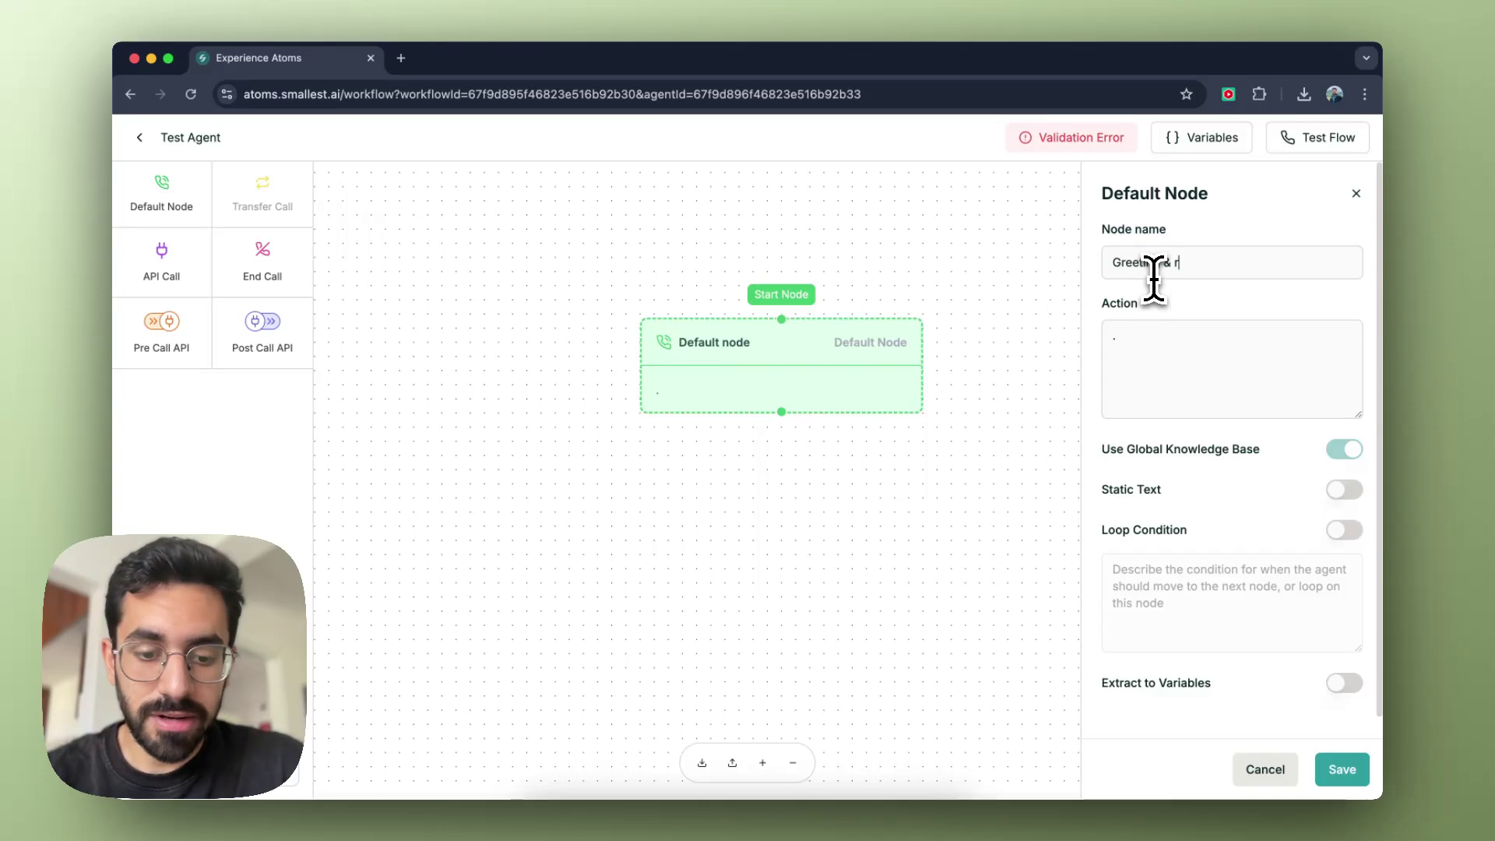
pyautogui.press('BackSpace')
pyautogui.write('Rese')
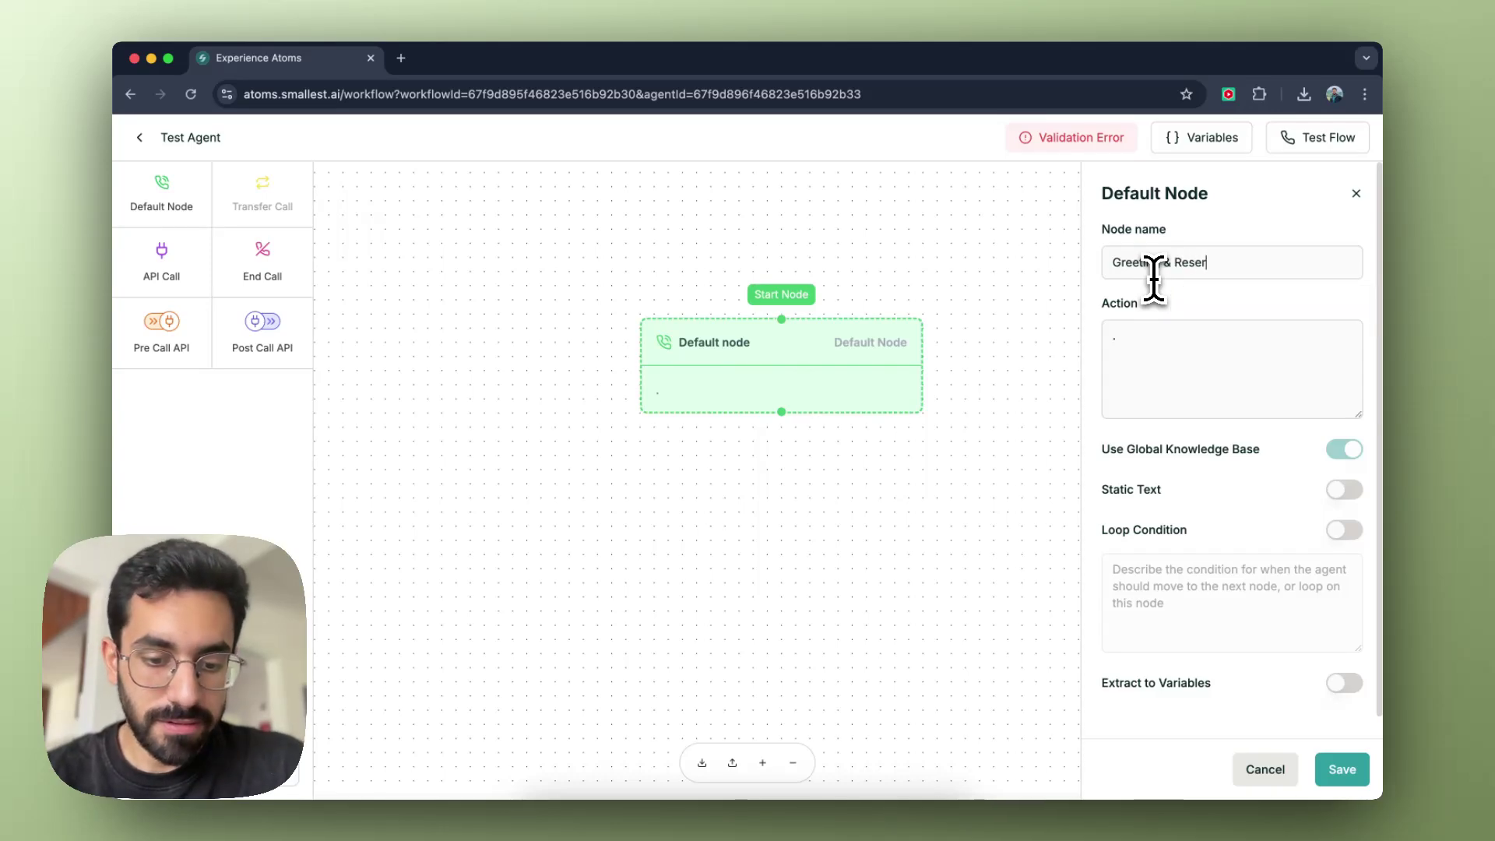
pyautogui.write('rvation Intent')
# Replace the node's action with a prompt to greet politely, introduce itself as the host's assistant and ask about booking a meeting; save it
pyautogui.click(1146, 341)
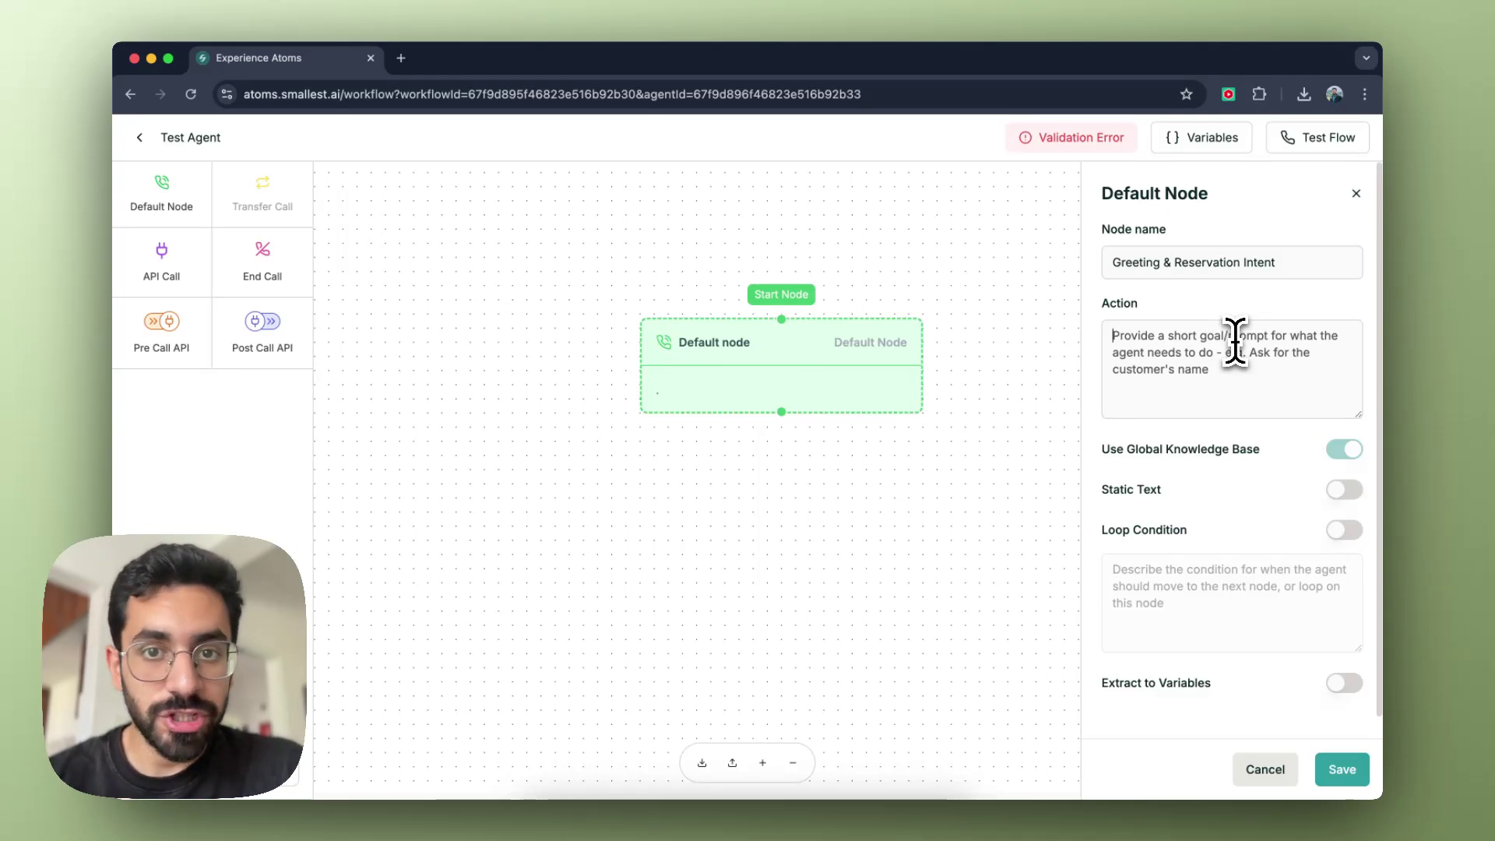
pyautogui.write('Gree')
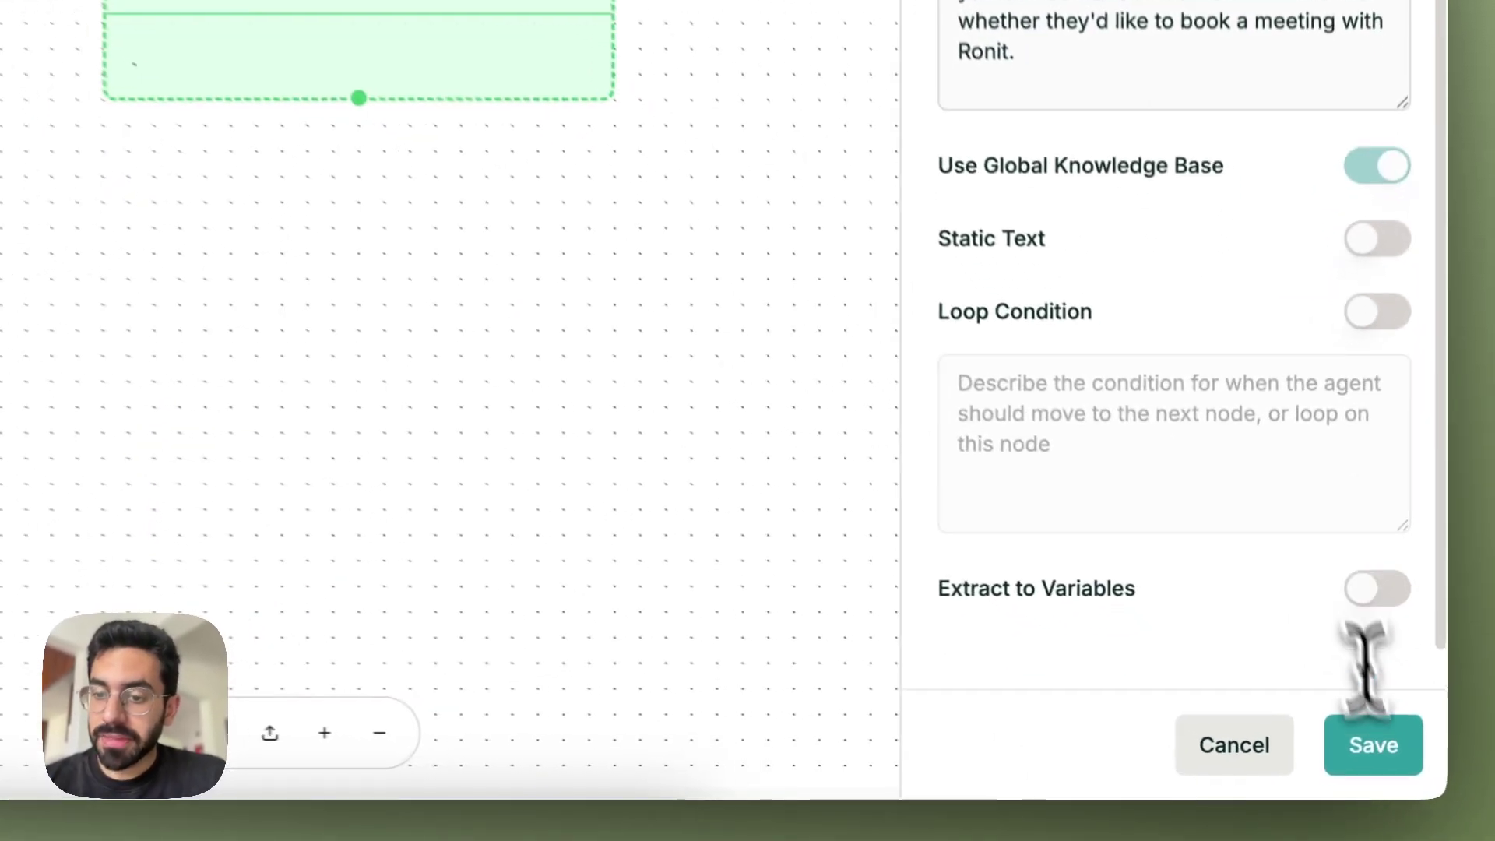
pyautogui.click(1373, 745)
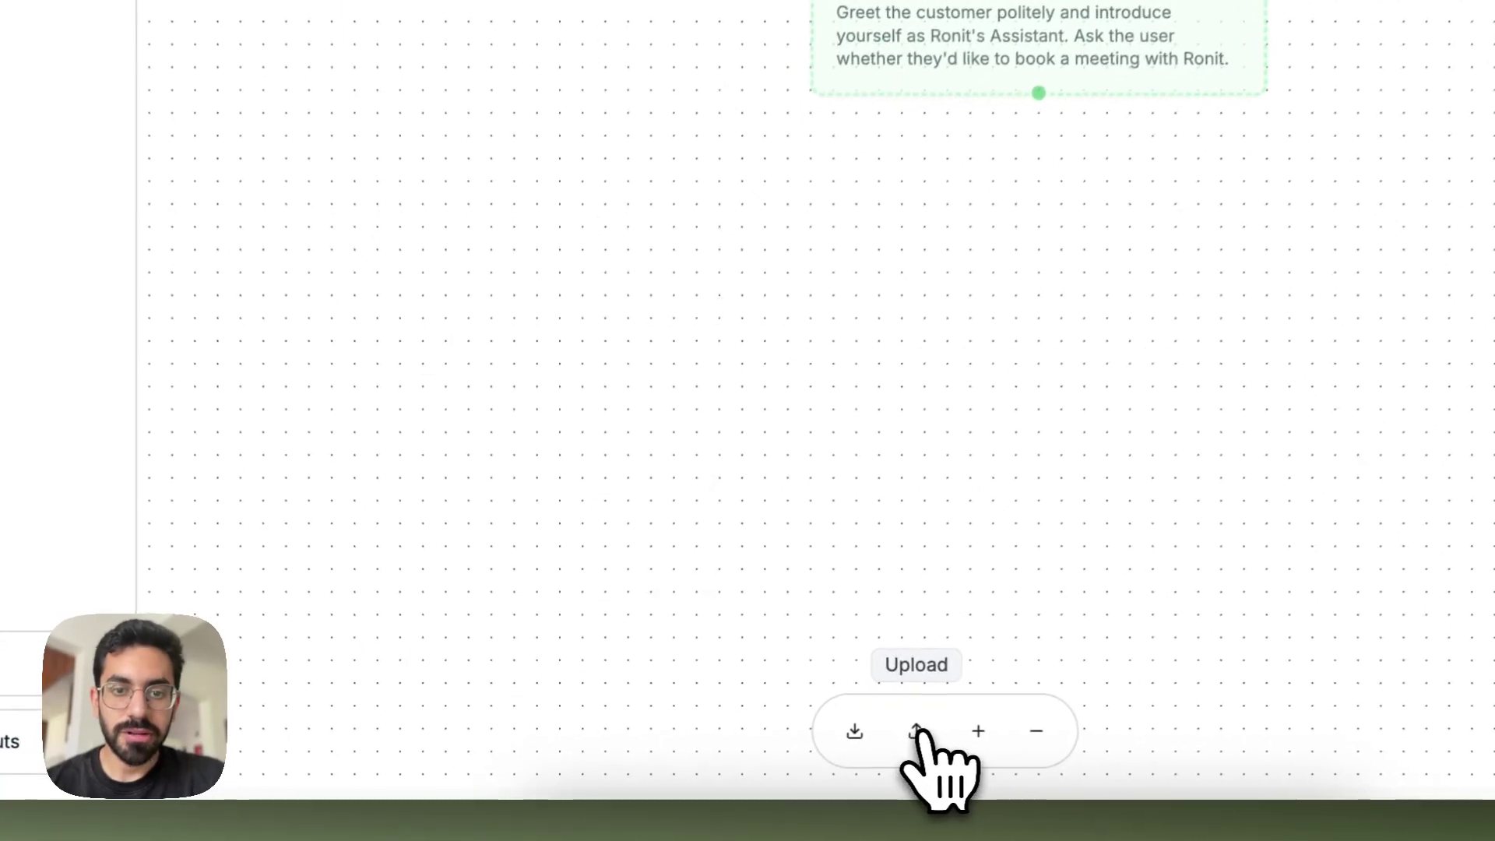
# Import the workflow file "Restaurant reservation Agent.json" from the Downloads folder
pyautogui.click(863, 740)
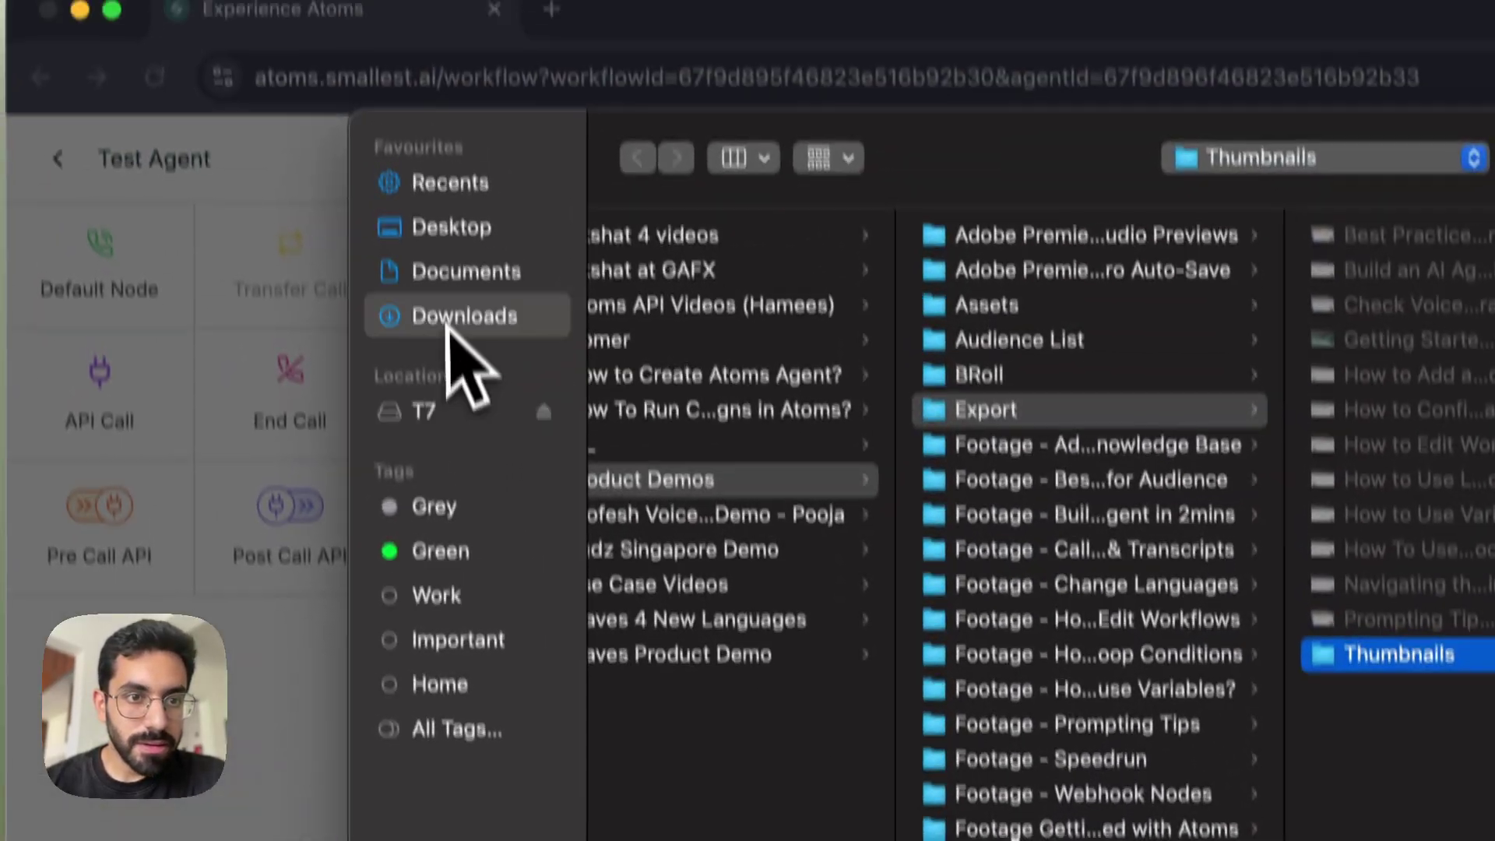
pyautogui.click(448, 326)
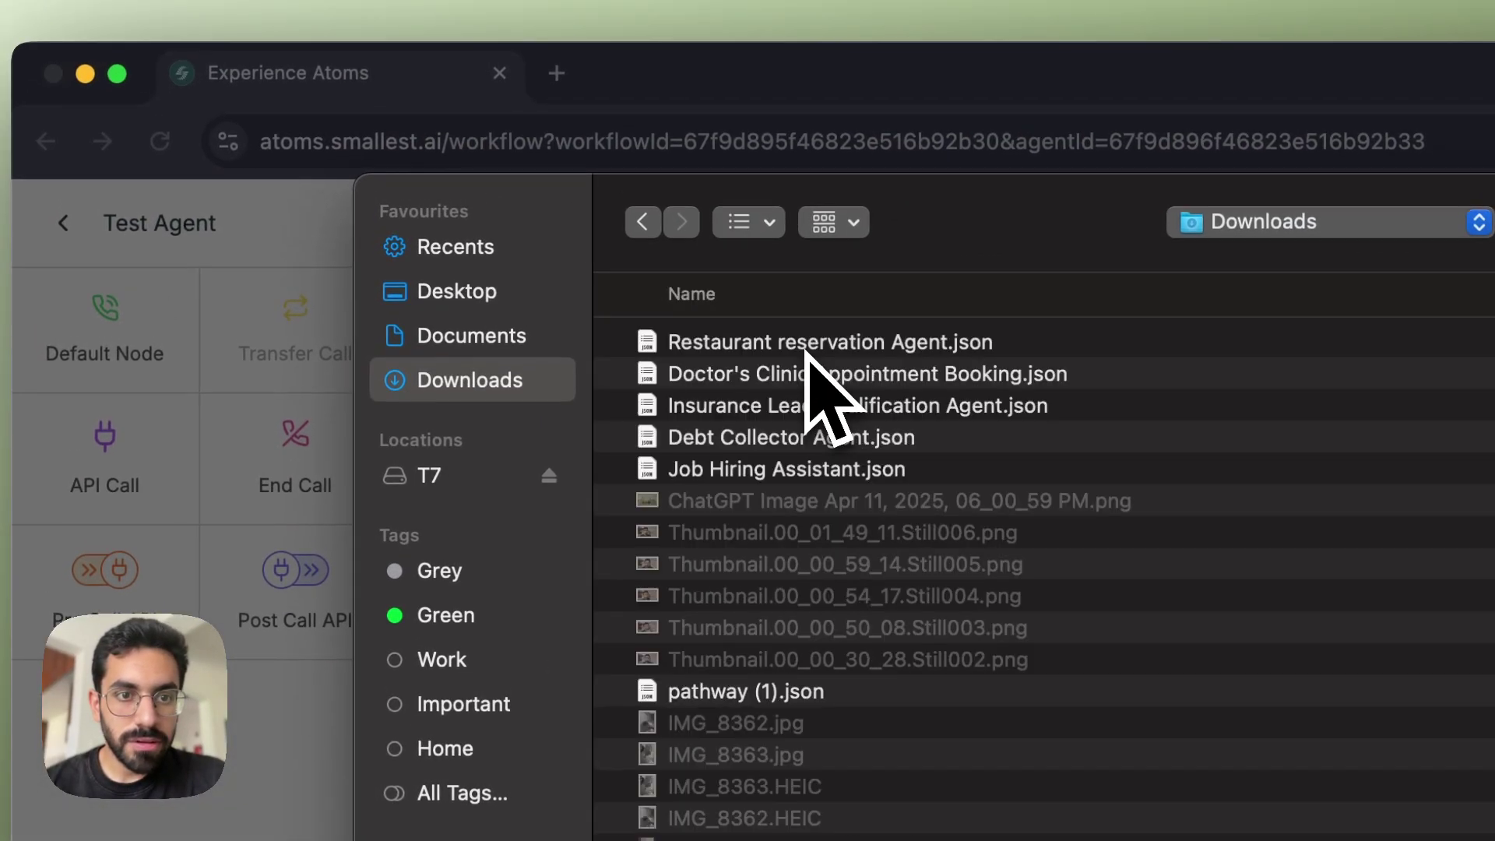
pyautogui.click(802, 344)
pyautogui.doubleClick(802, 343)
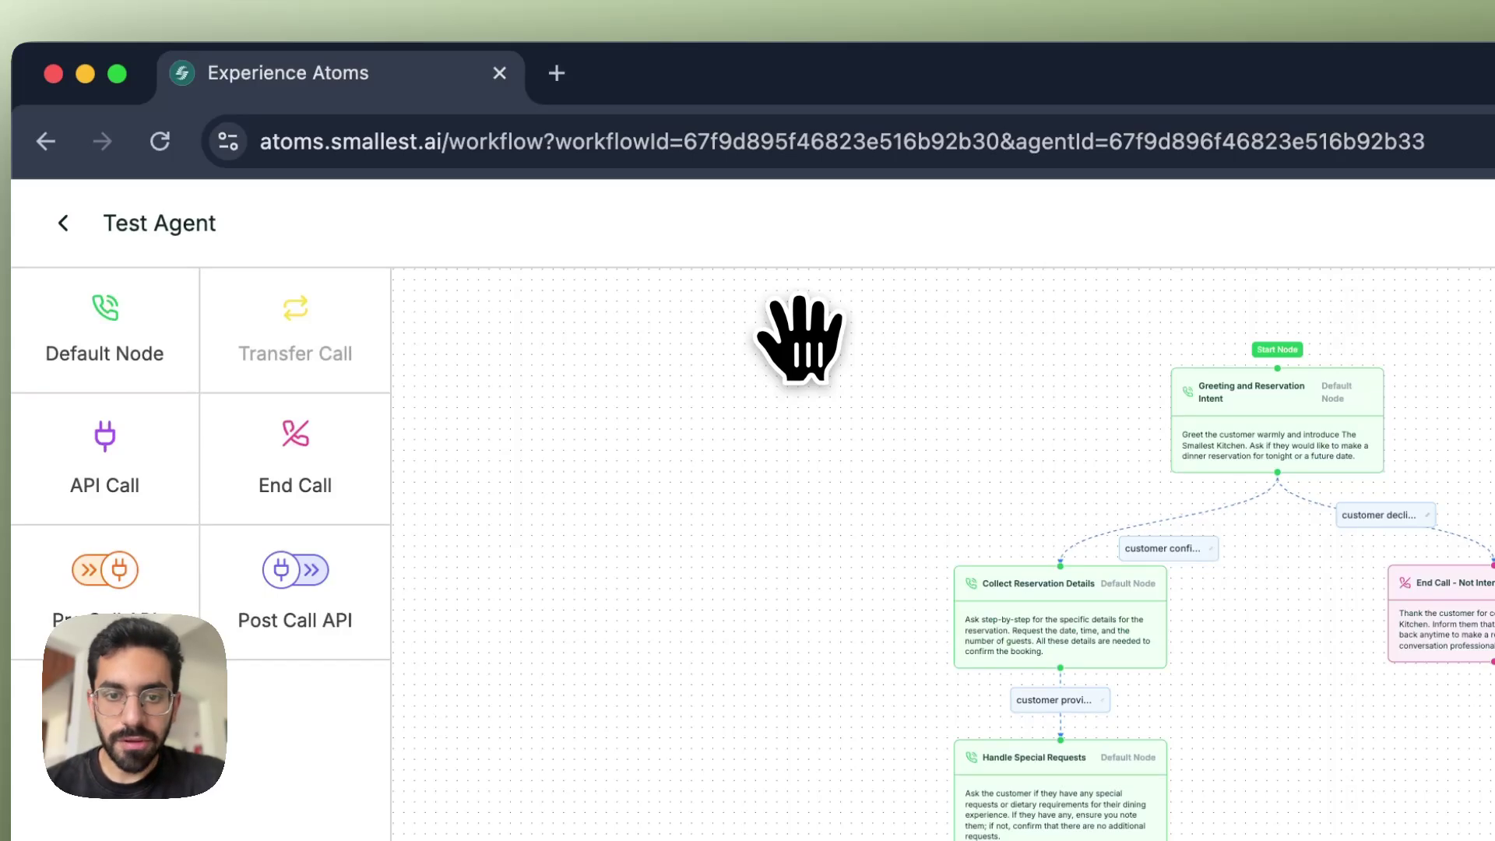
# Examine the imported reservation workflow from the greeting node through the API call to the two final end-call nodes
pyautogui.scroll(-2, 876, 501)
pyautogui.moveTo(876, 500); pyautogui.dragTo(988, 603)
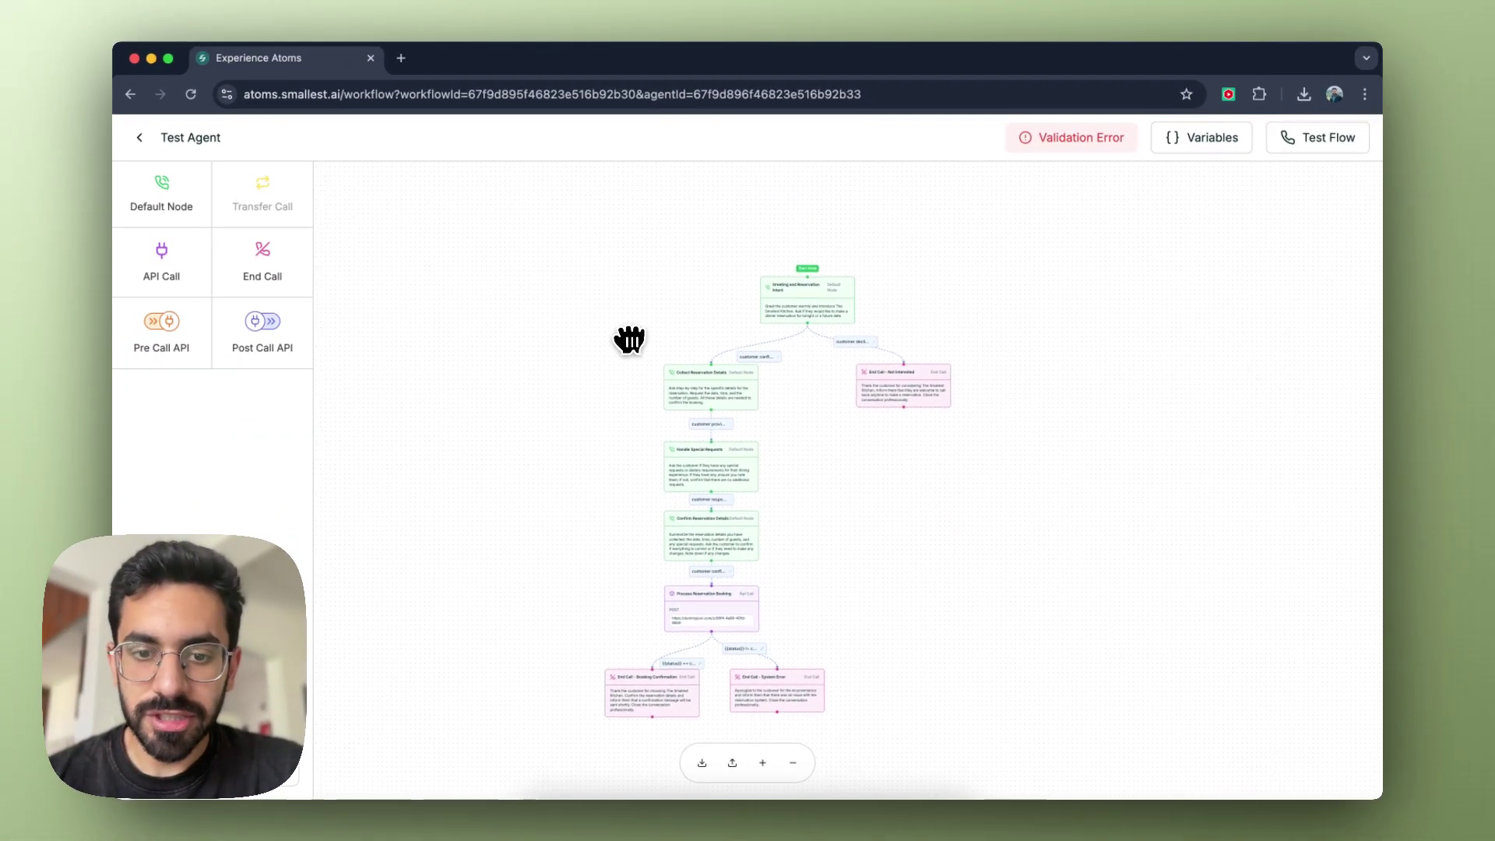
pyautogui.moveTo(629, 338); pyautogui.dragTo(624, 328)
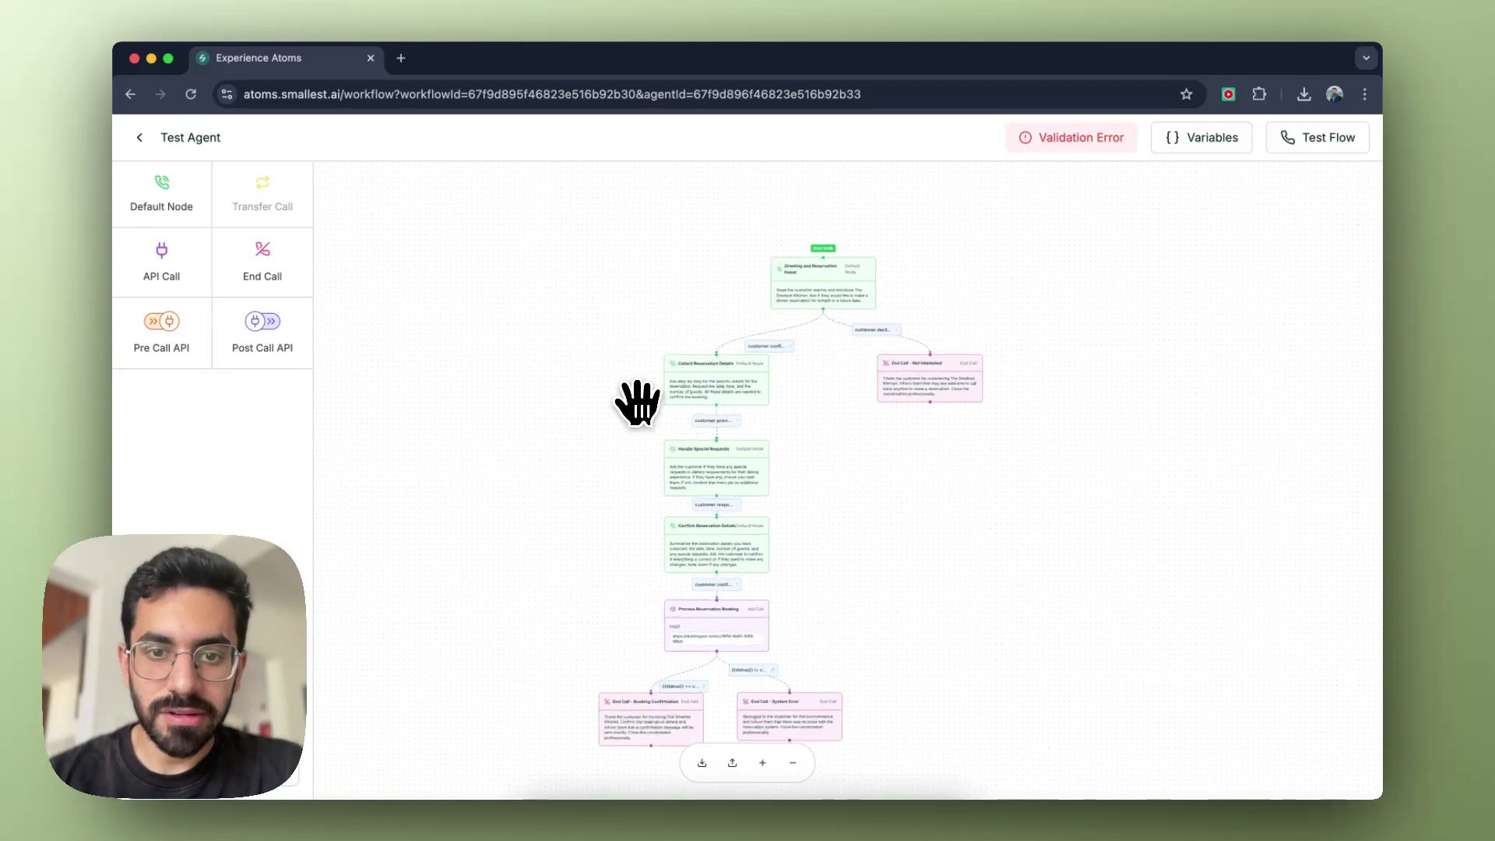
pyautogui.scroll(5, 634, 400)
pyautogui.moveTo(644, 501); pyautogui.dragTo(619, 379)
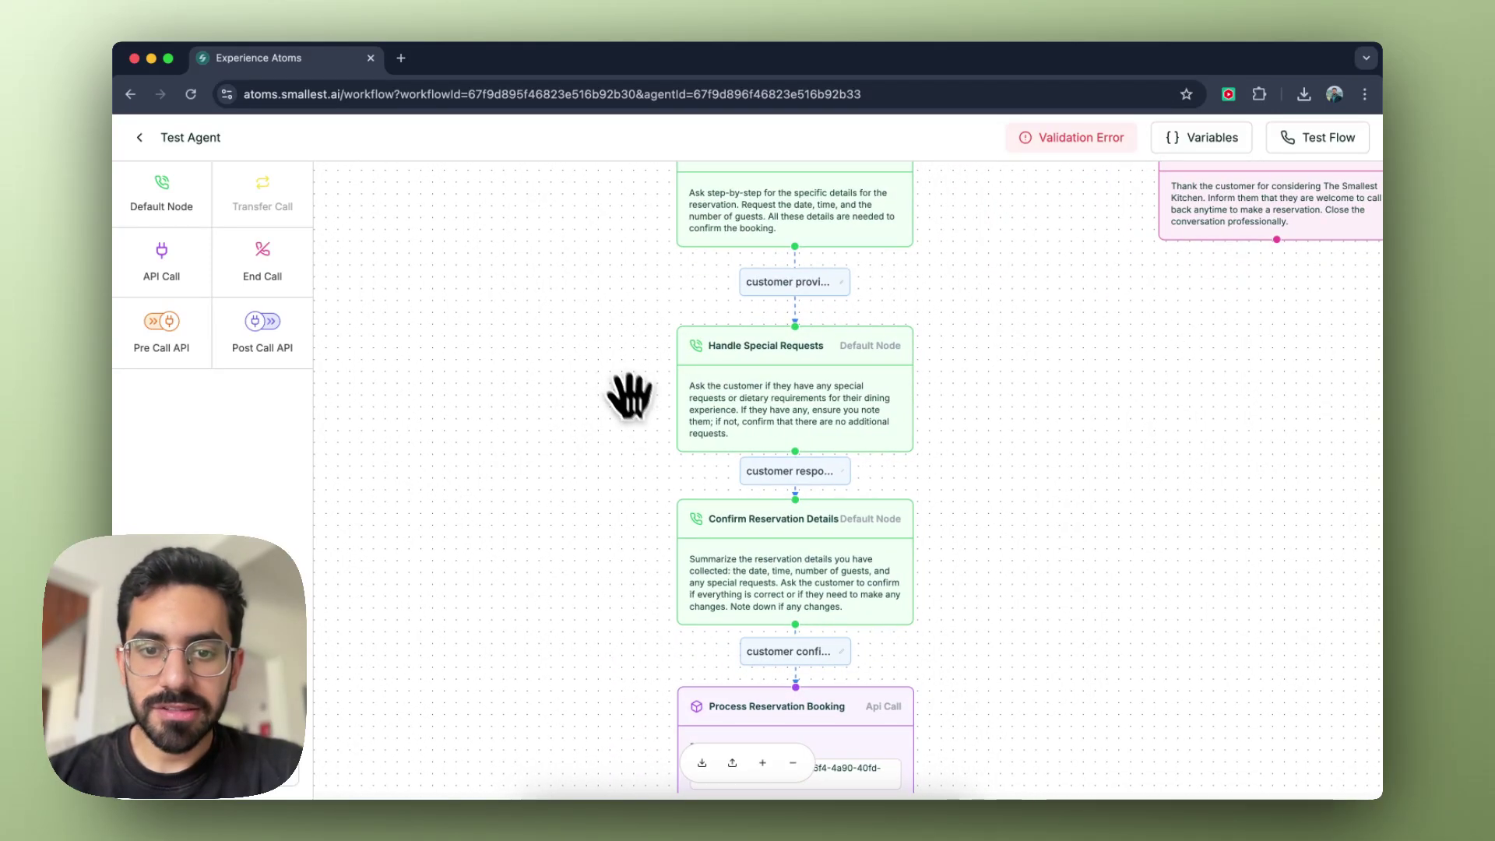
pyautogui.scroll(-2, 629, 395)
pyautogui.moveTo(634, 490); pyautogui.dragTo(556, 352)
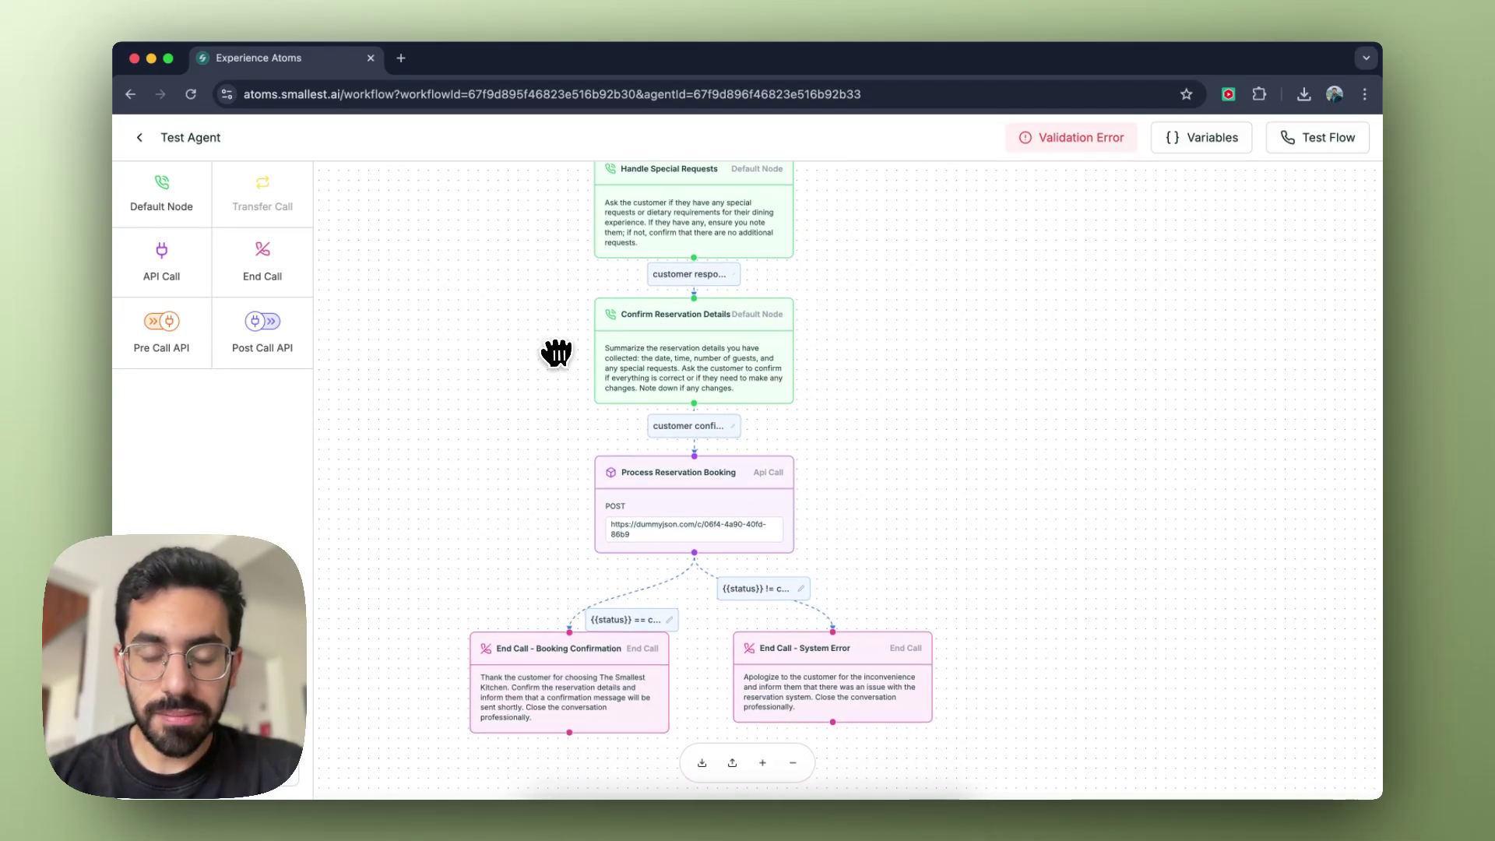
pyautogui.scroll(-3, 556, 352)
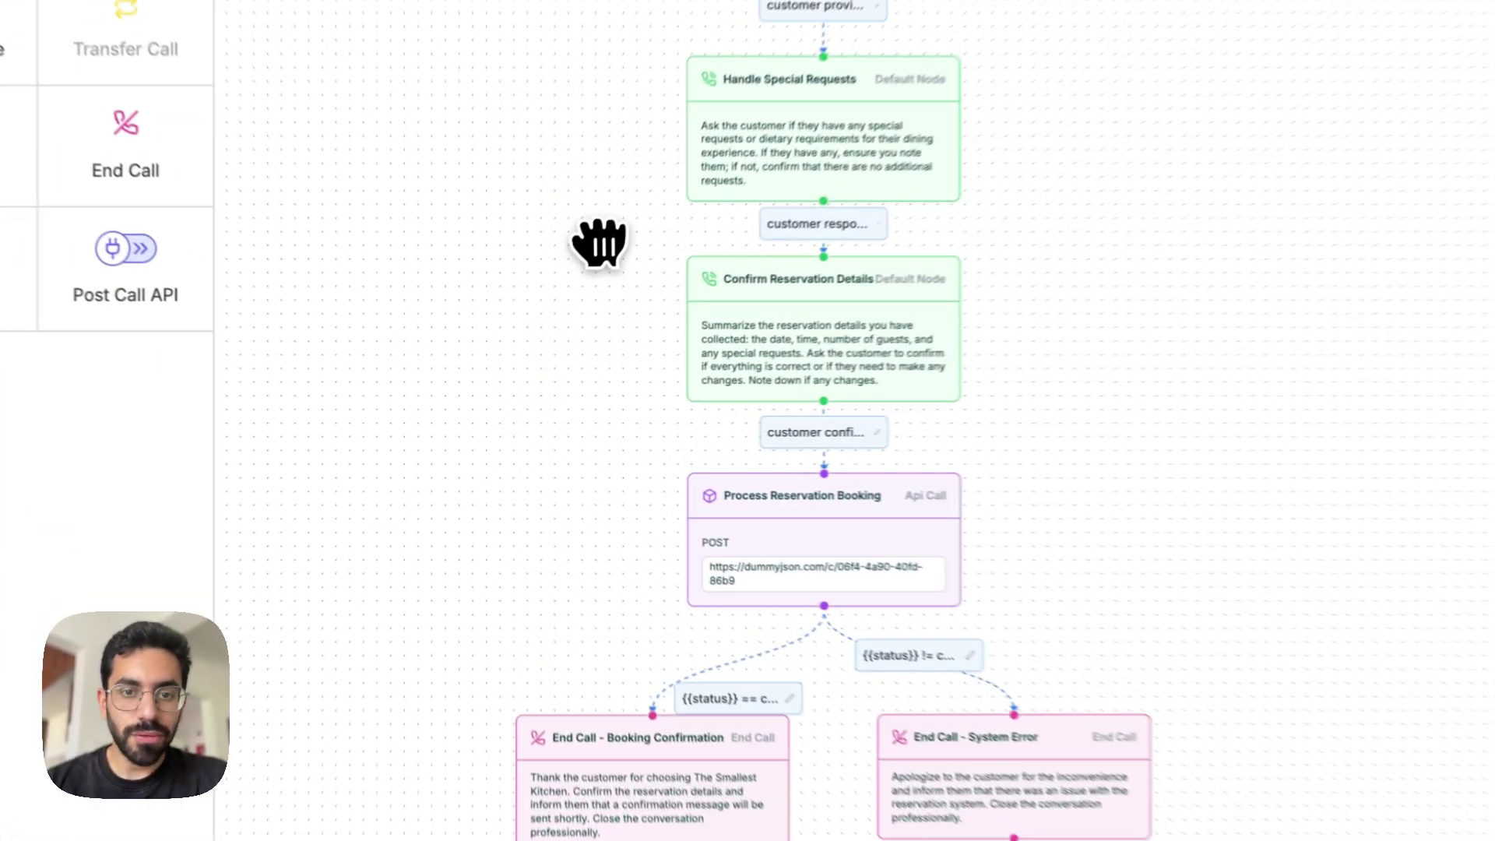
# Open the Process Reservation Booking API node and set its API timeout to 10 seconds
pyautogui.moveTo(531, 320); pyautogui.dragTo(550, 528)
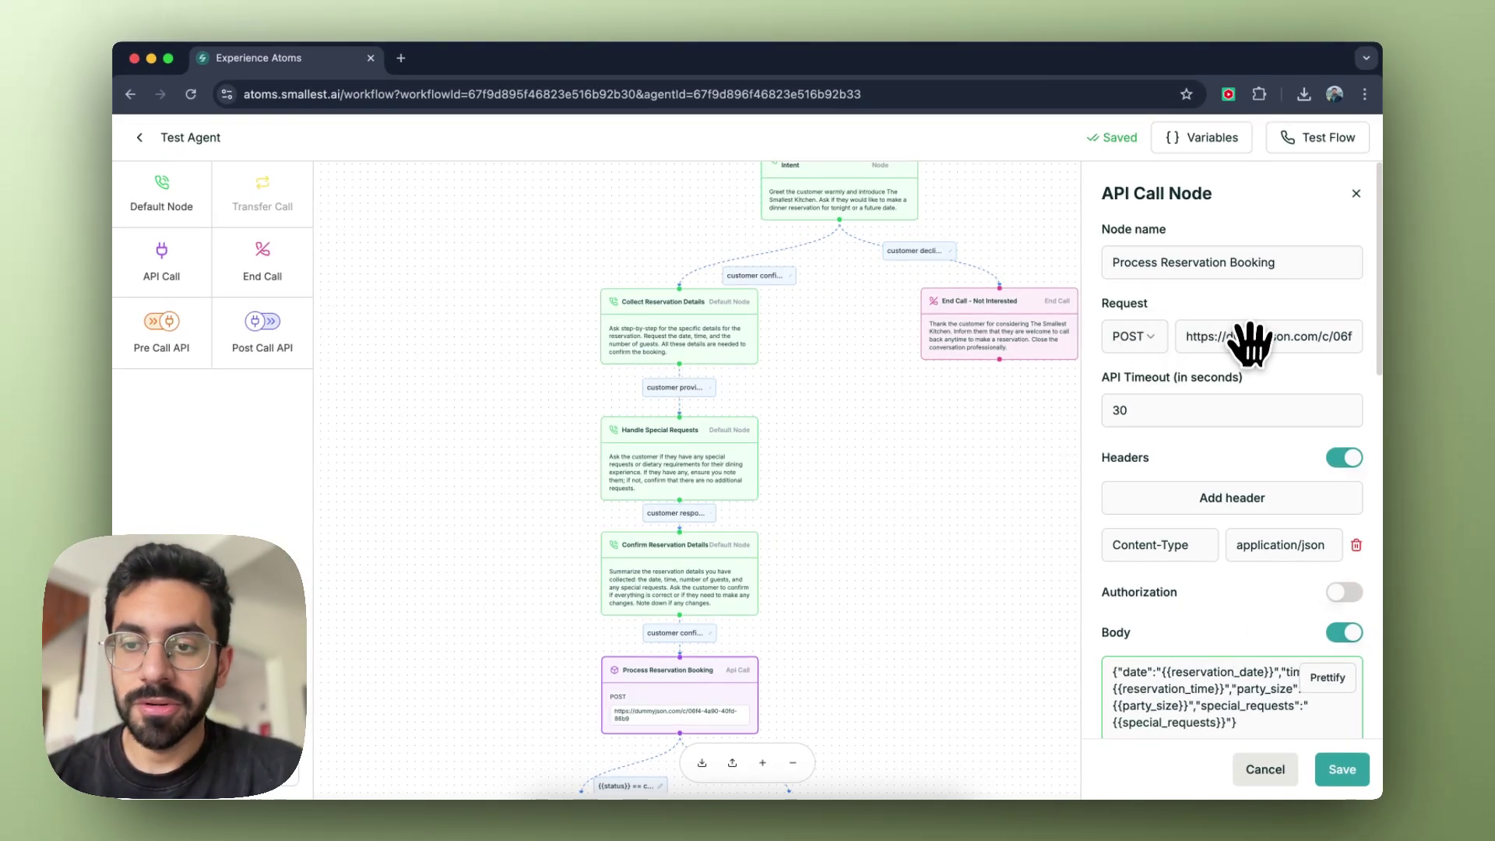
pyautogui.scroll(-2, 1231, 404)
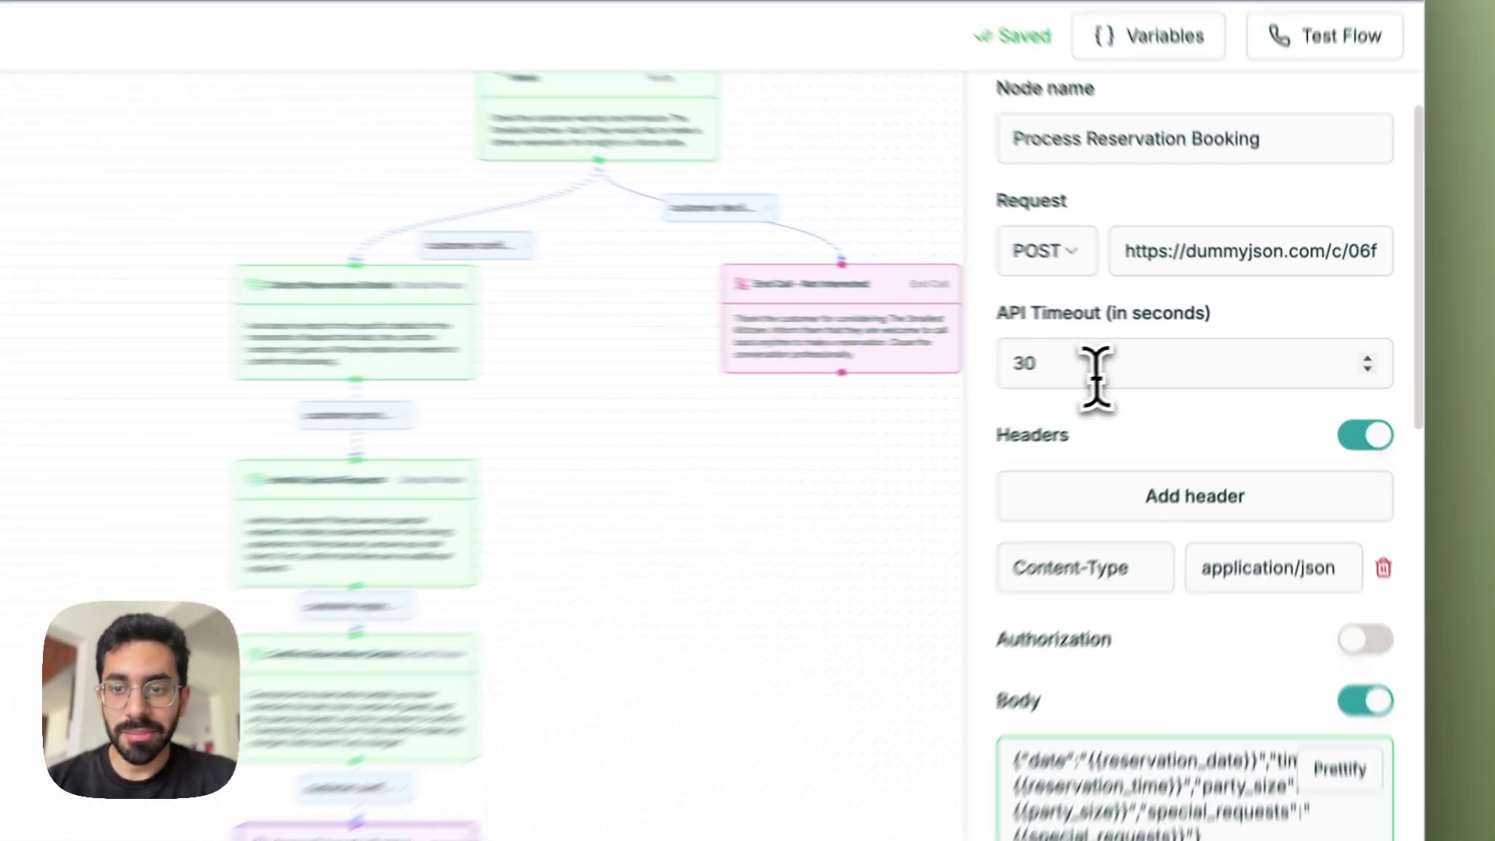
pyautogui.moveTo(1161, 360); pyautogui.dragTo(1103, 354)
pyautogui.press('BackSpace')
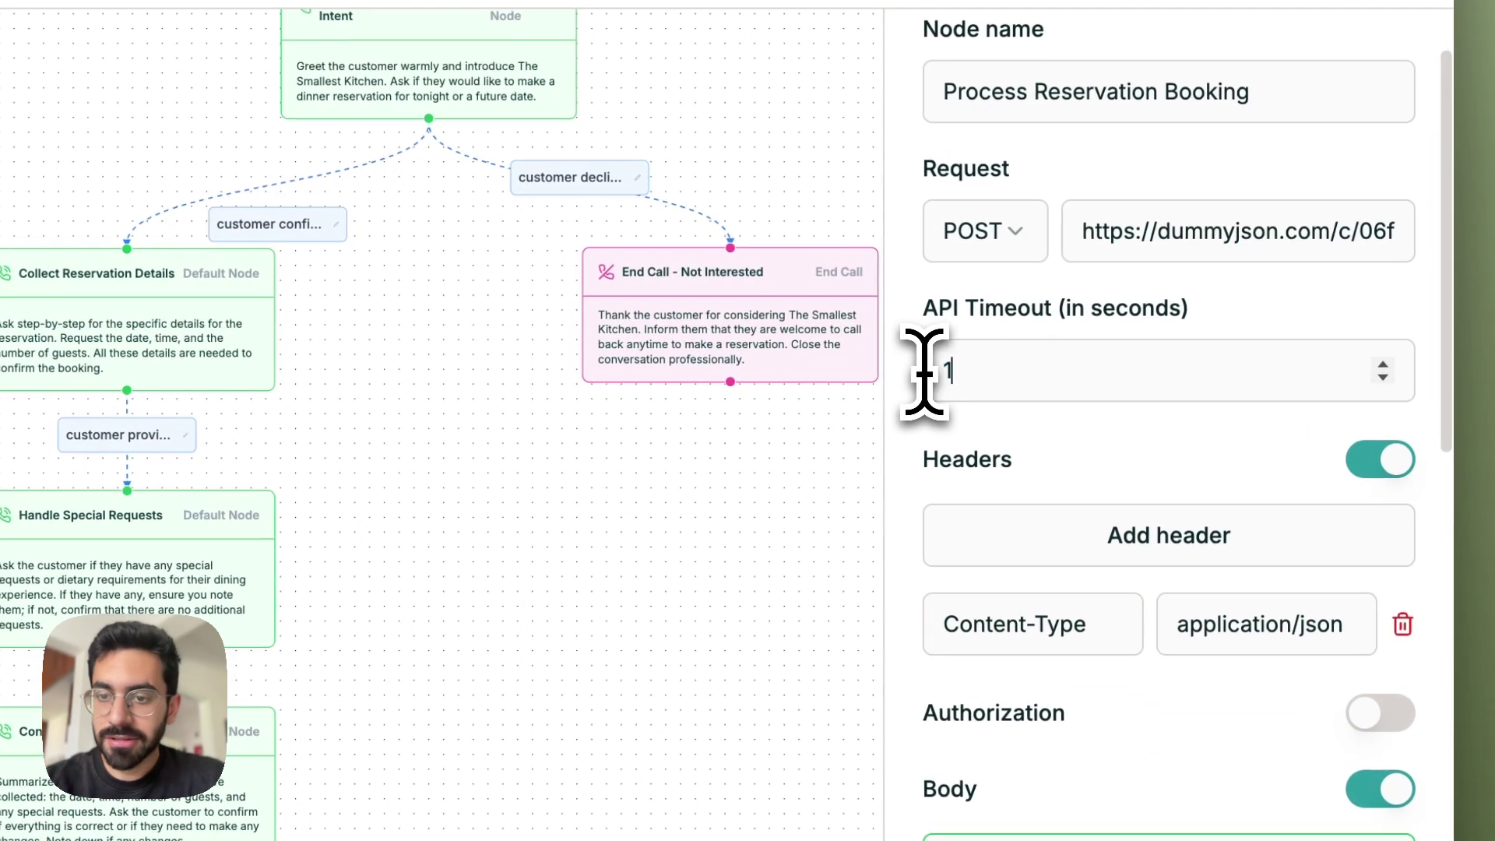
pyautogui.write('10')
# Prettify the JSON request body and highlight the {{reservation_date}} placeholder in it
pyautogui.scroll(-3, 1047, 475)
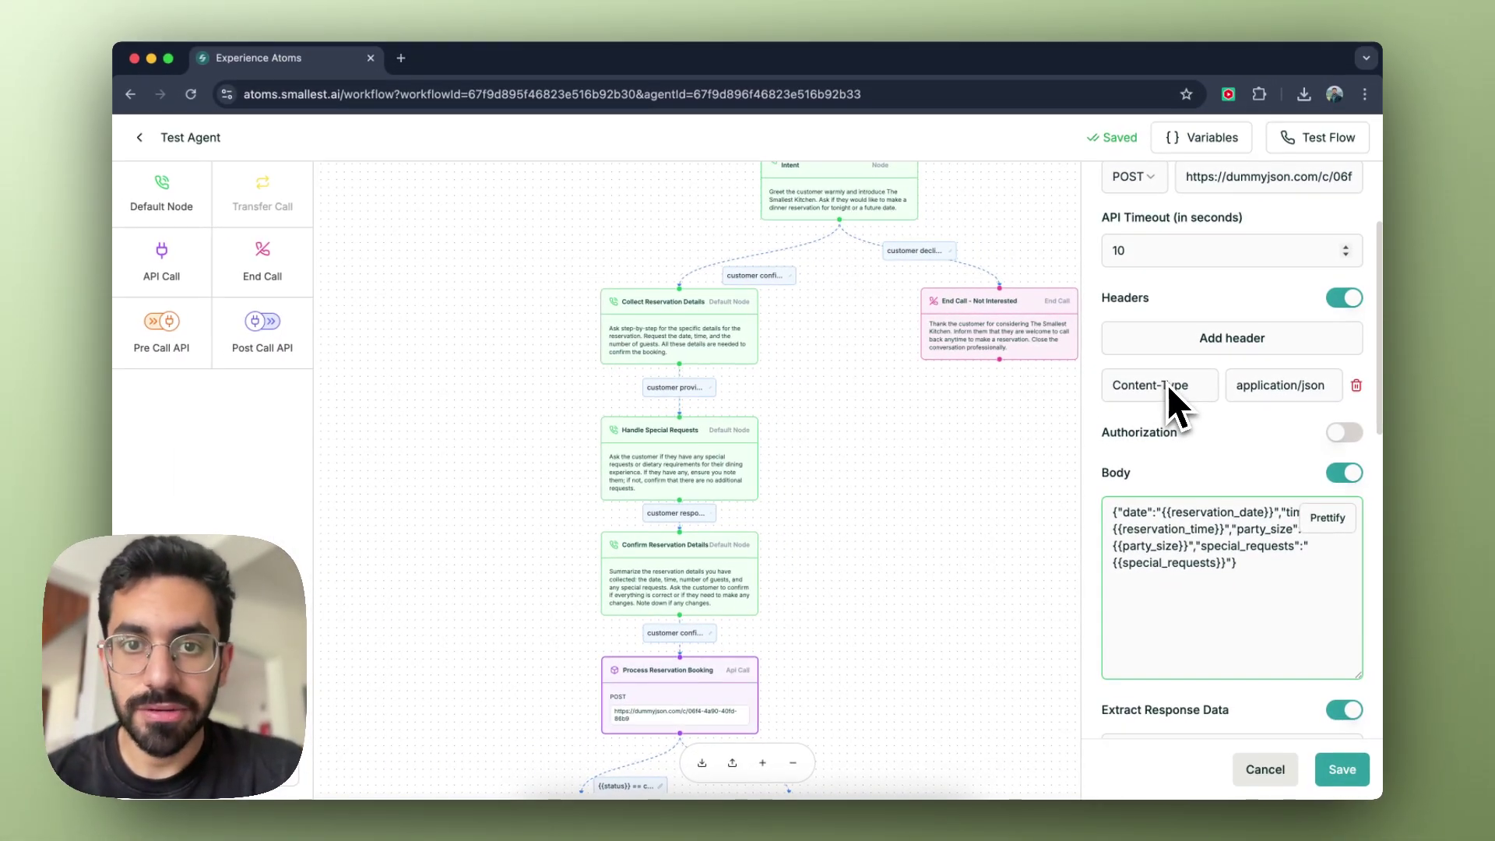
pyautogui.scroll(-3, 1166, 384)
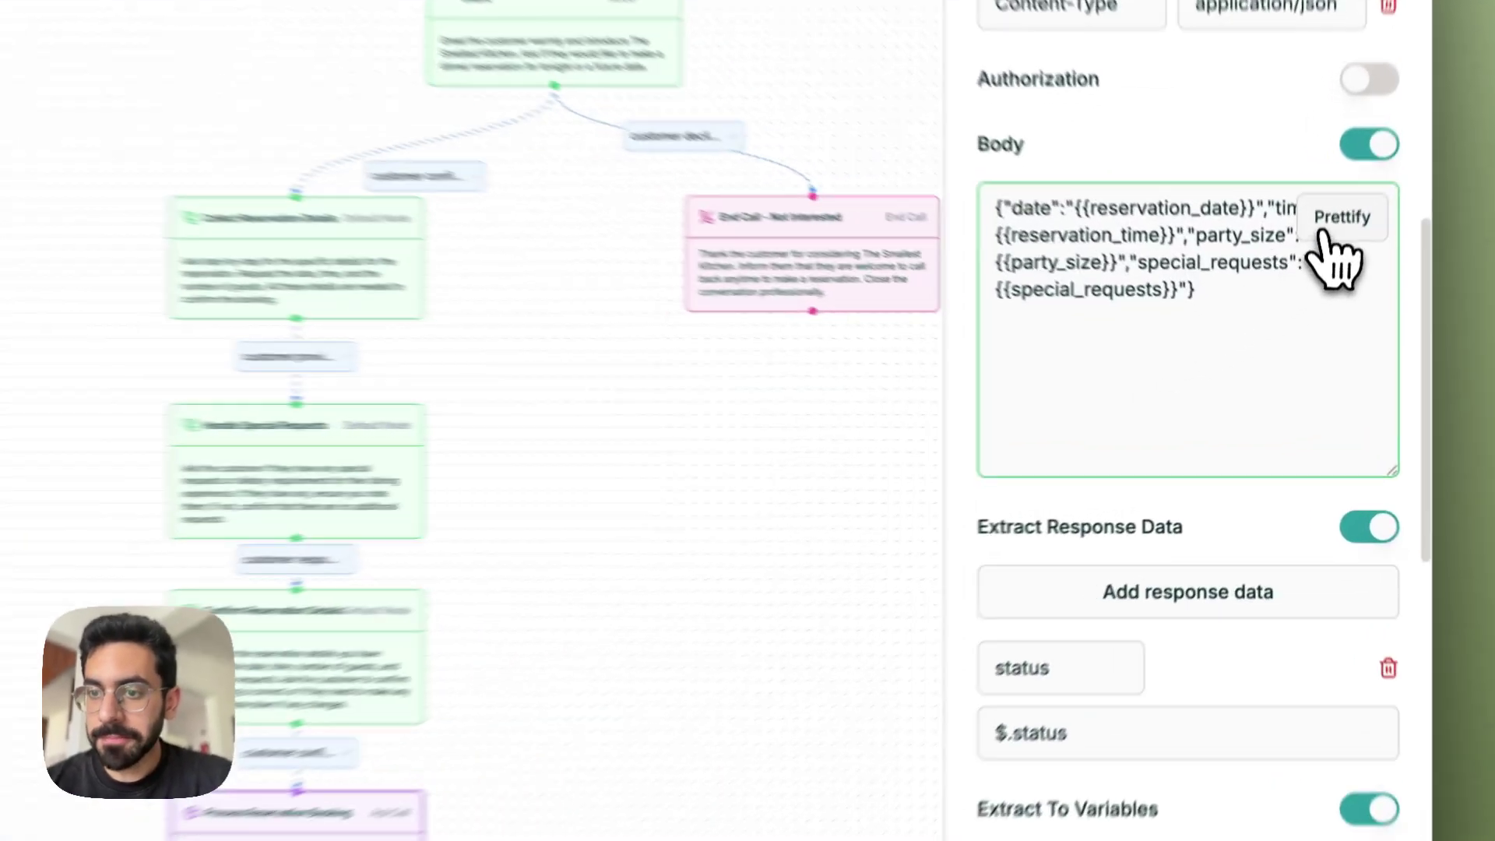
pyautogui.click(1327, 301)
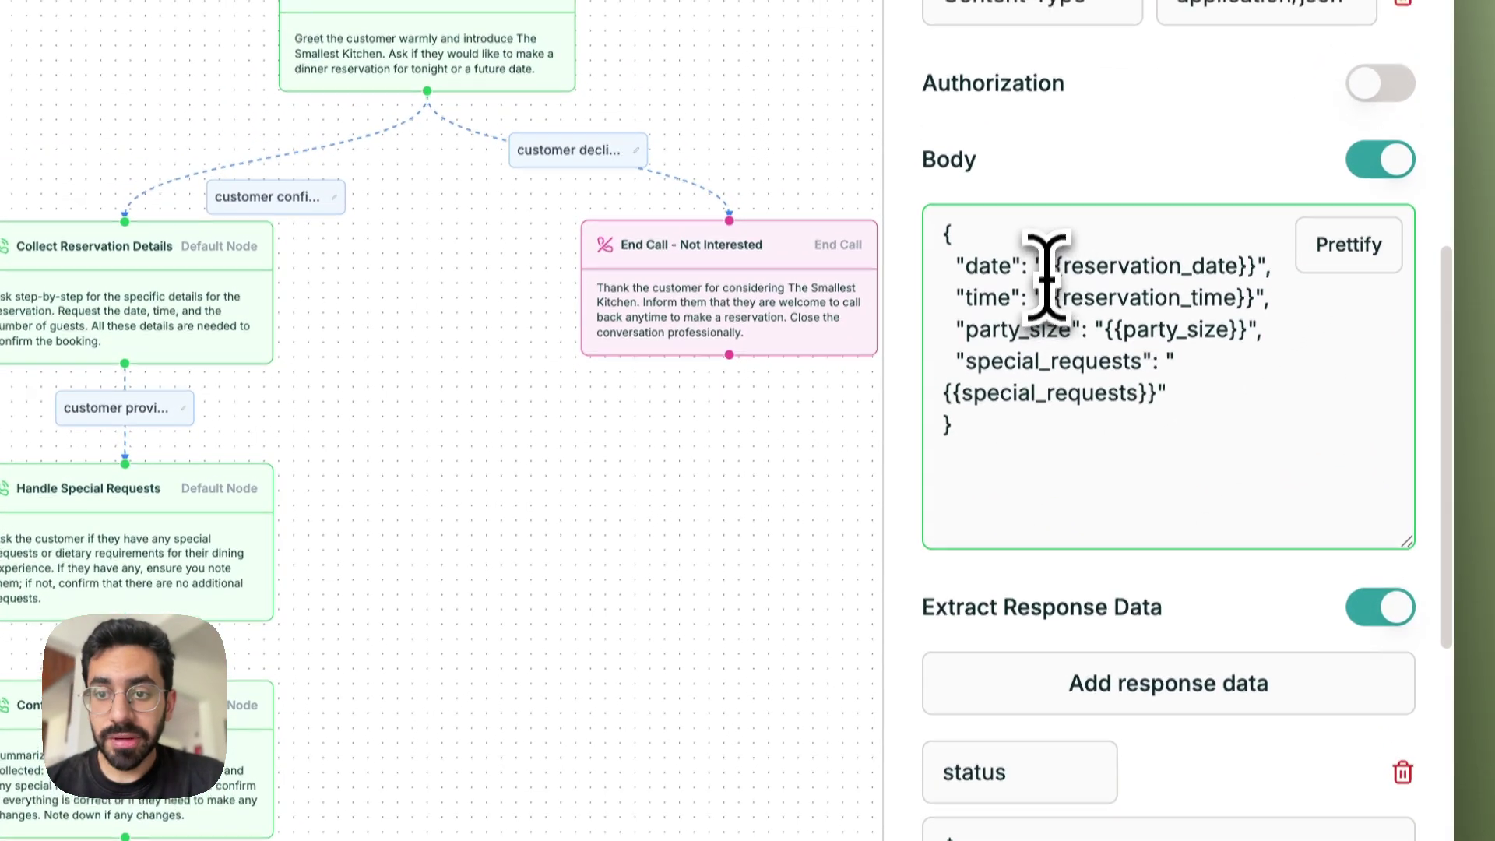
pyautogui.moveTo(1047, 265); pyautogui.dragTo(1255, 272)
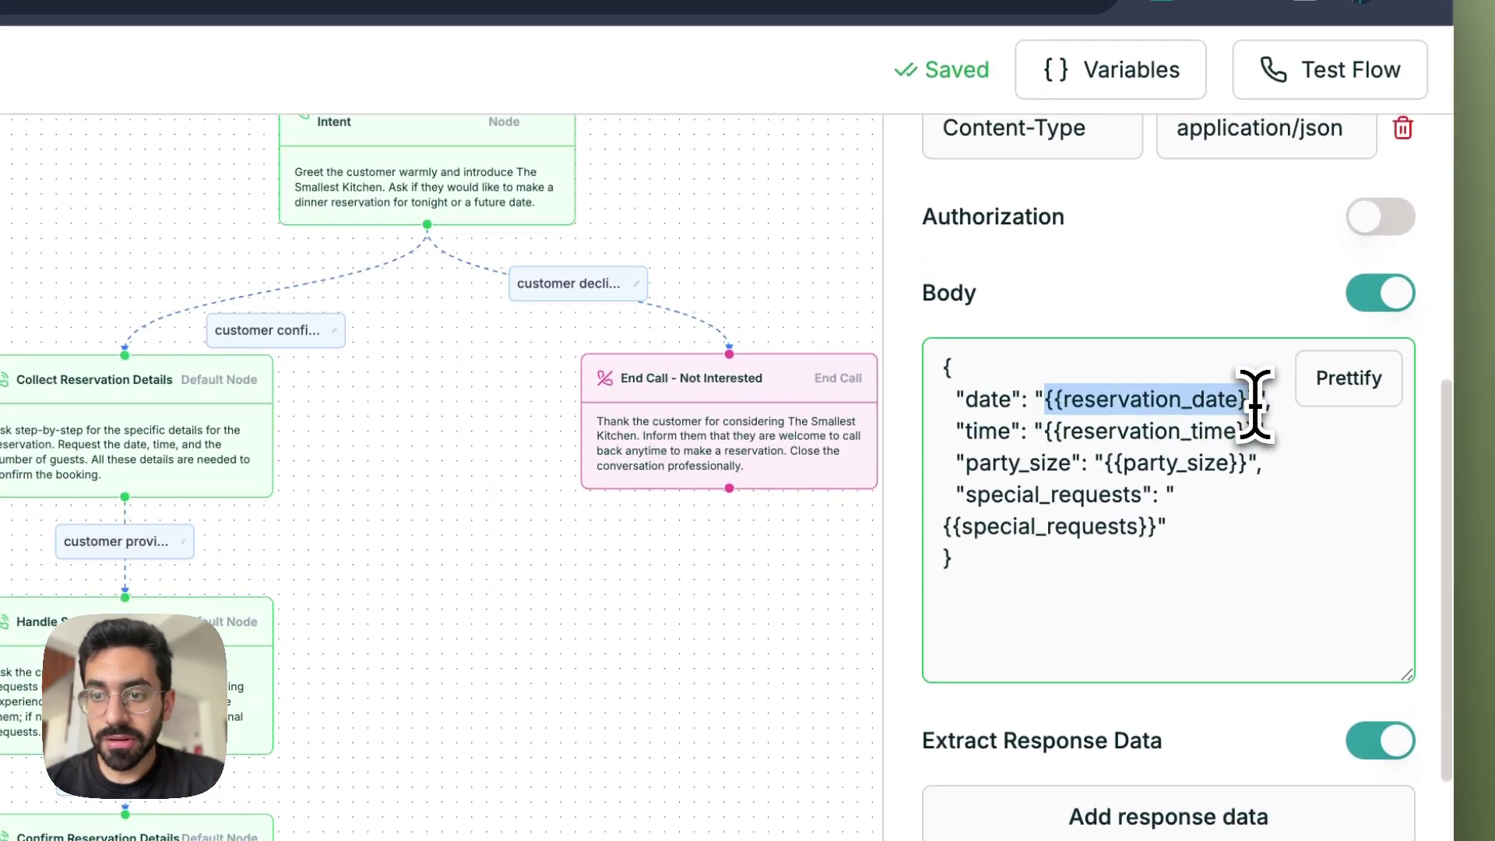
pyautogui.moveTo(1255, 406); pyautogui.dragTo(1253, 405)
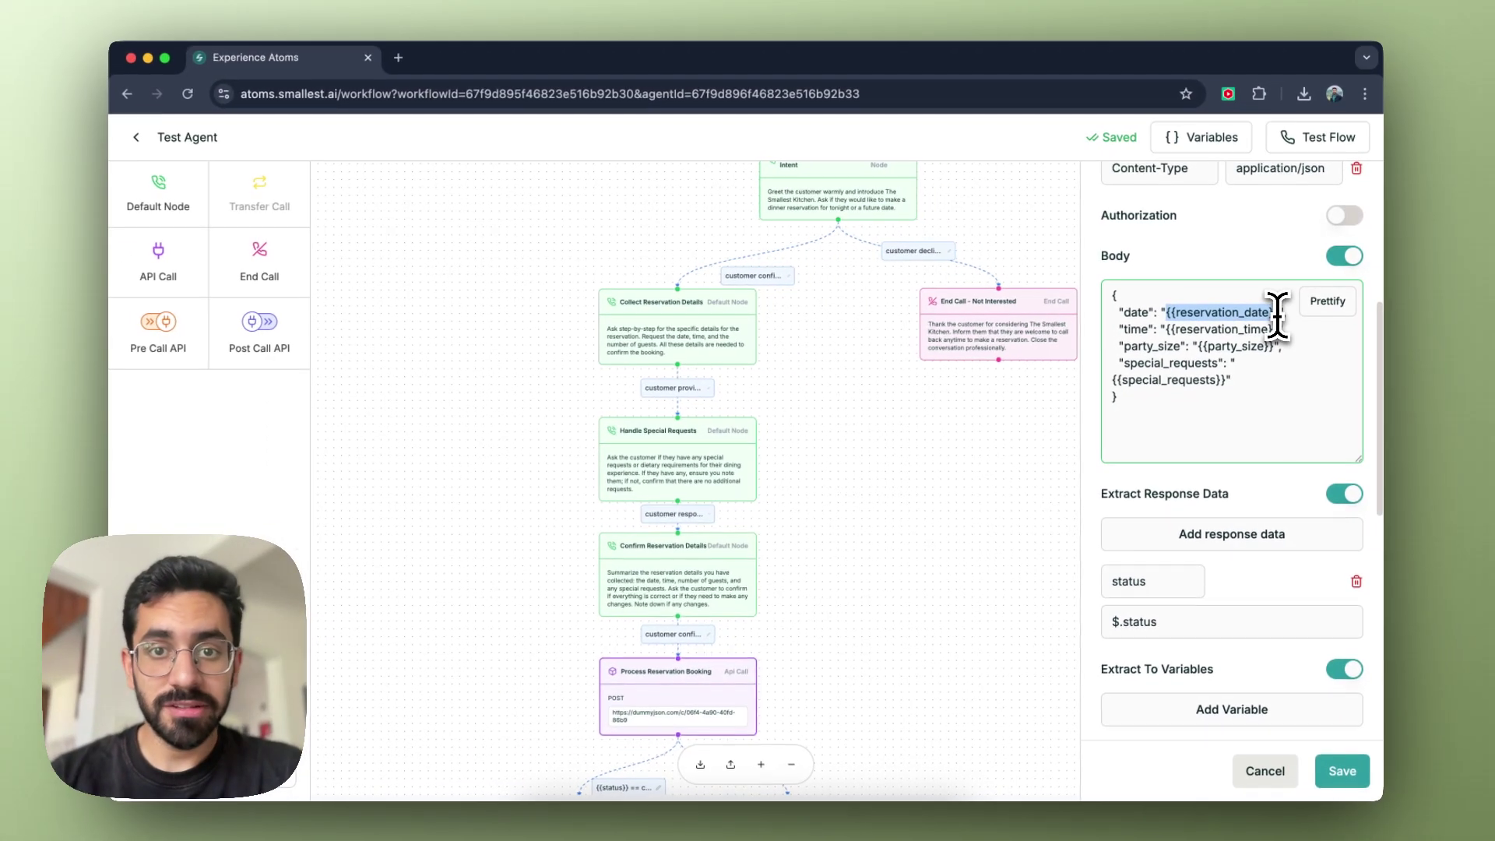
# Clear the extracted variables by switching Extract To Variables off and back on, and add four blank String variable entries
pyautogui.scroll(-5, 1277, 315)
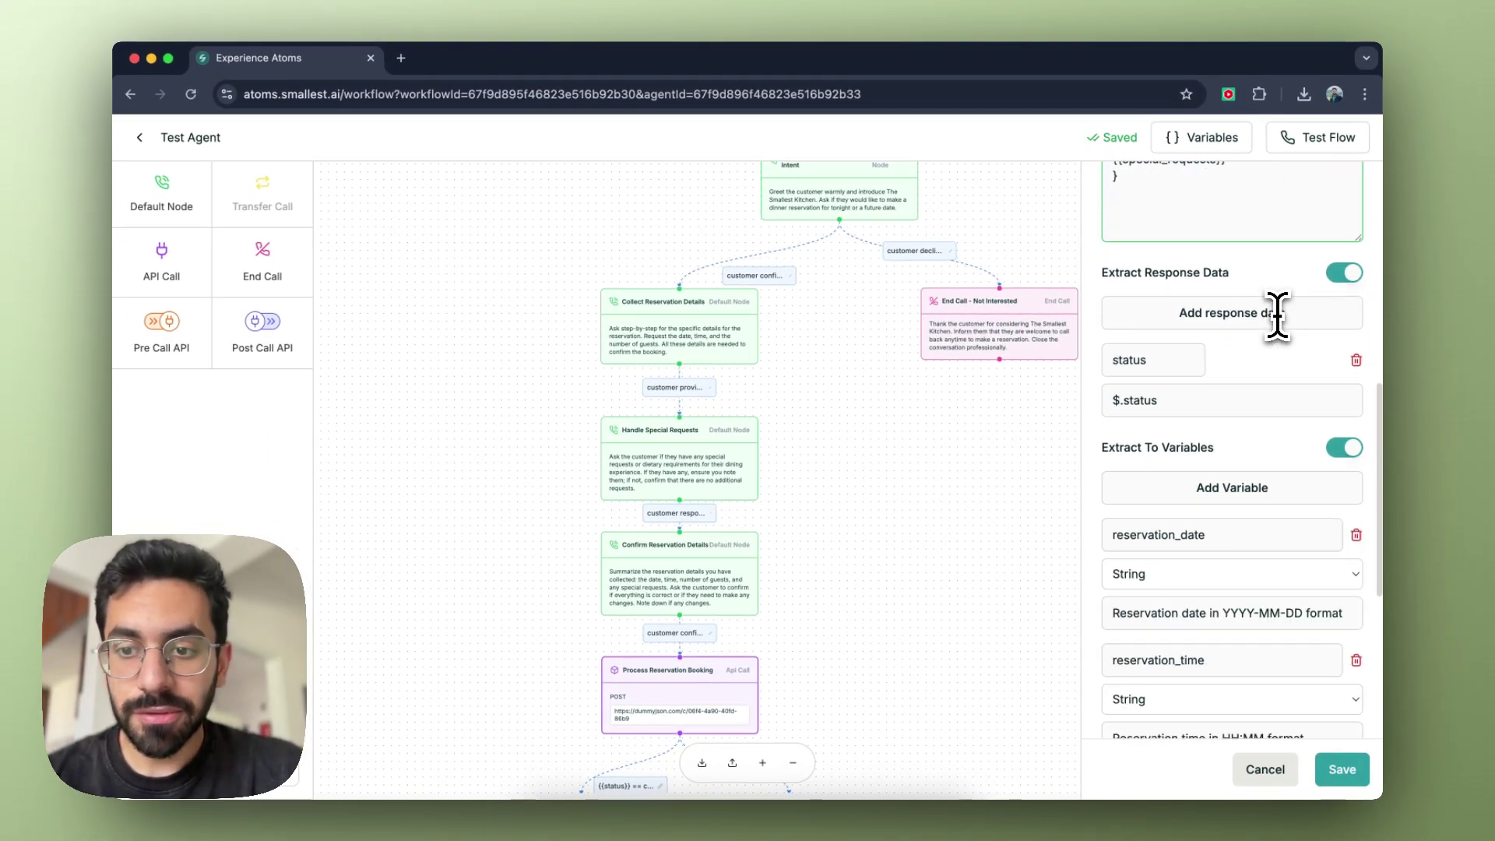
pyautogui.click(1337, 287)
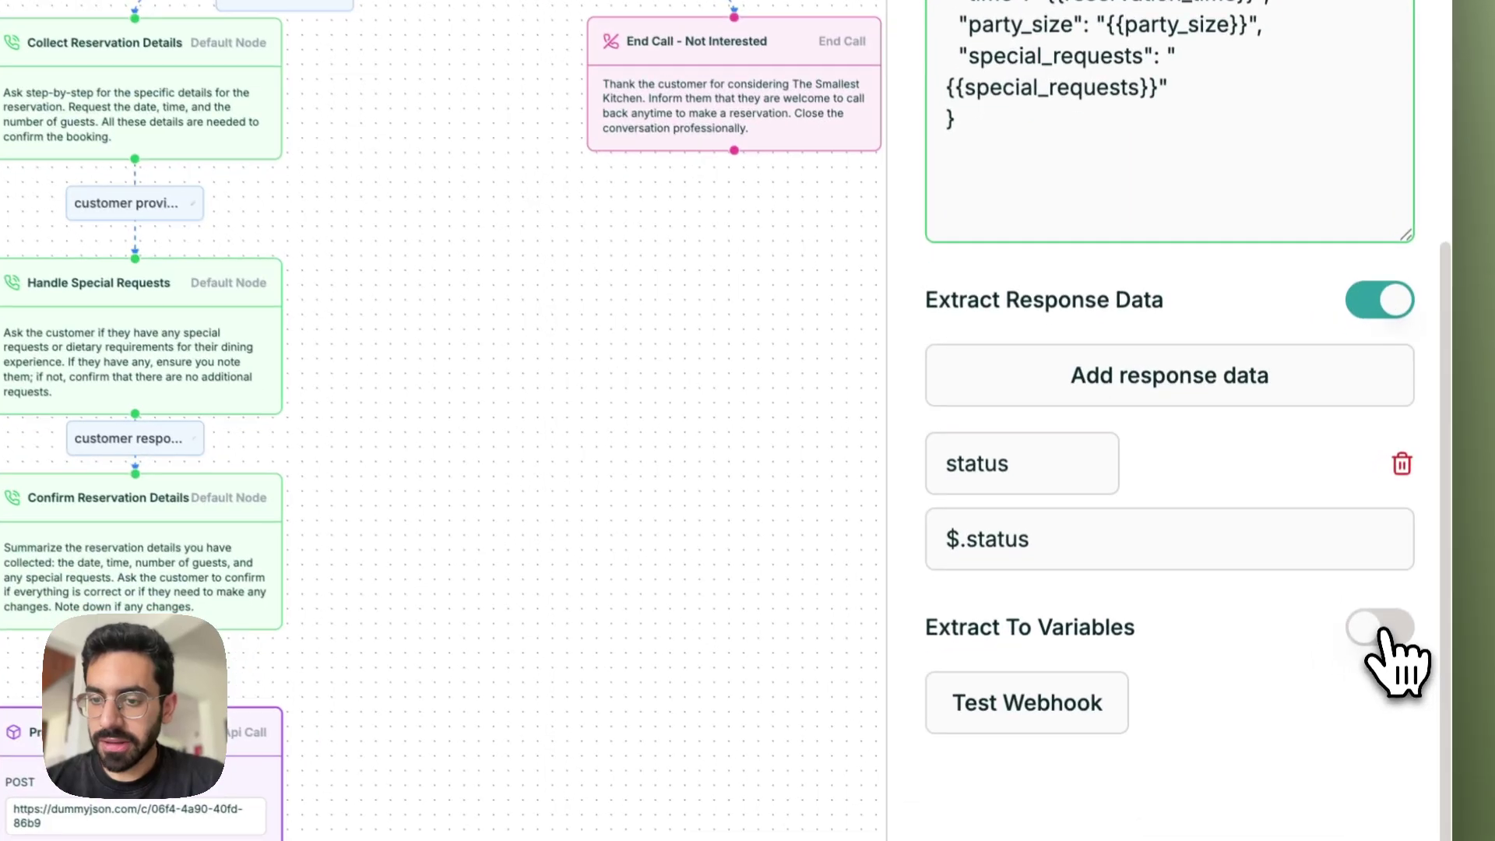
pyautogui.click(1374, 680)
pyautogui.click(1151, 587)
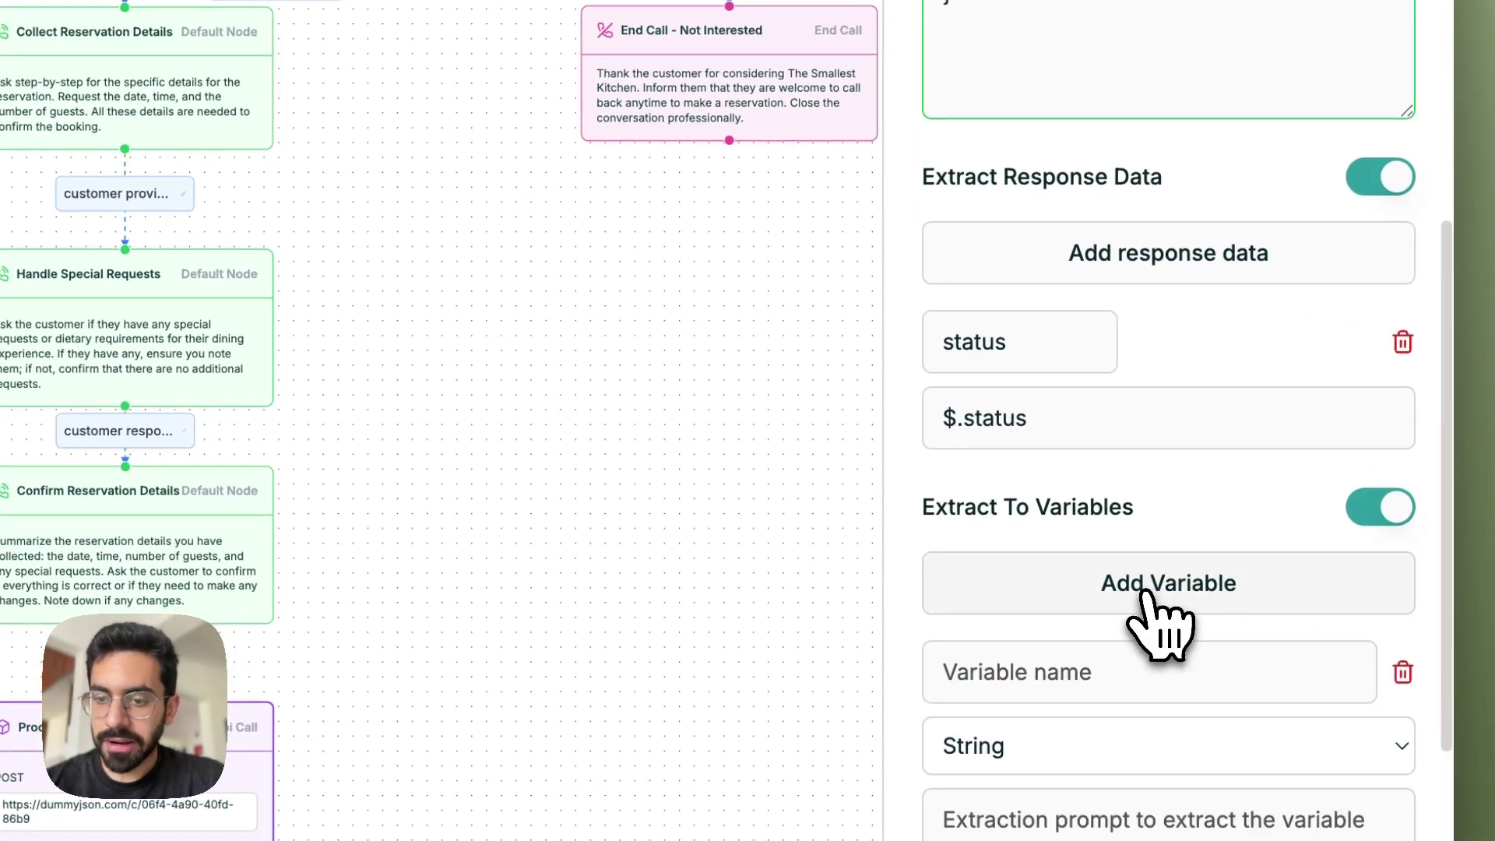
# Check the placeholders in the request body and name the first extraction variable reservation_date
pyautogui.scroll(8, 1151, 615)
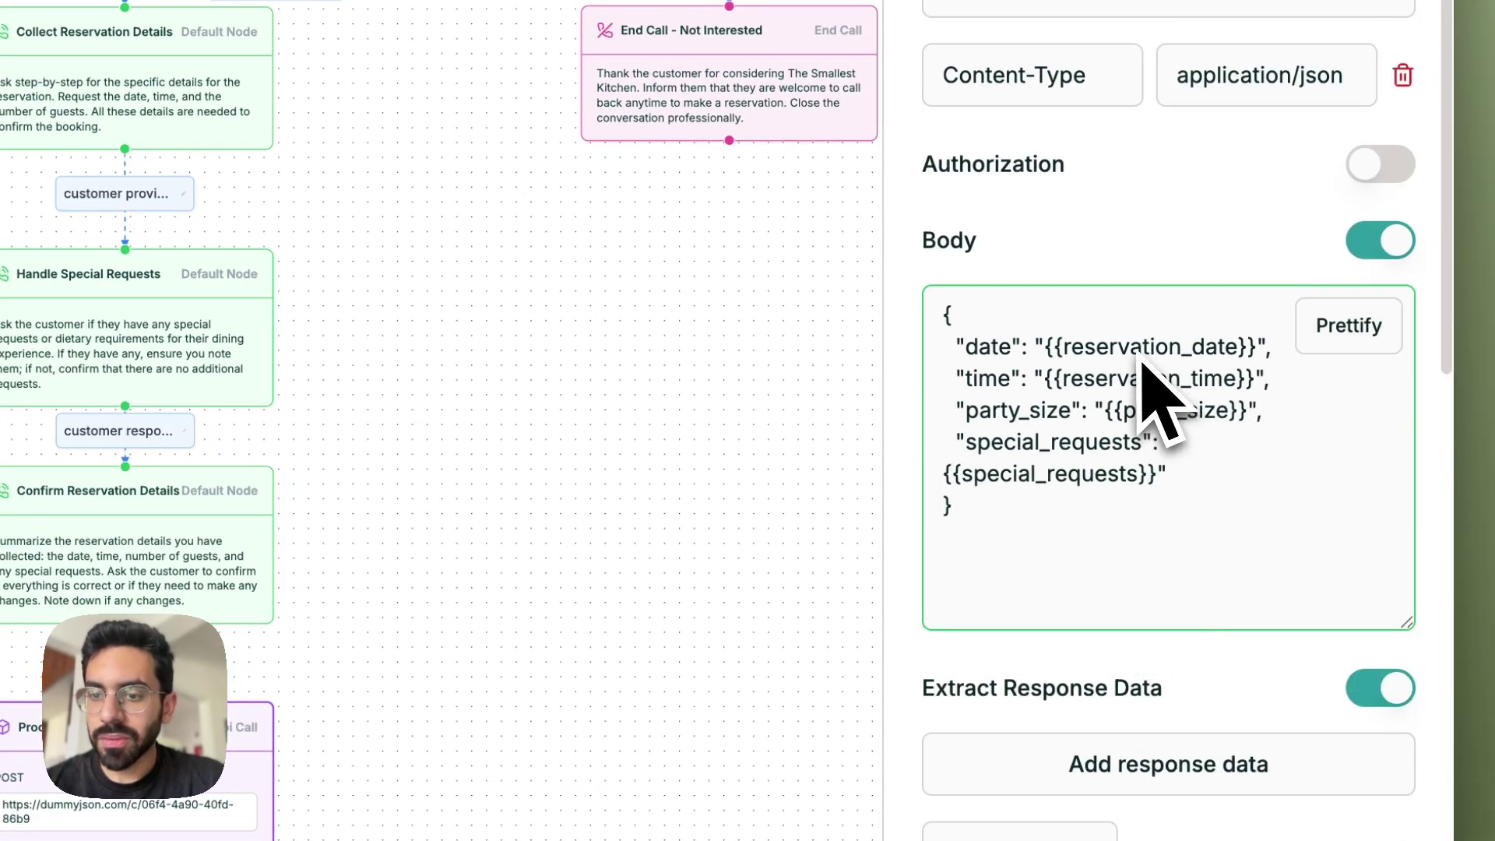
pyautogui.scroll(-10, 1129, 479)
pyautogui.scroll(6, 1111, 418)
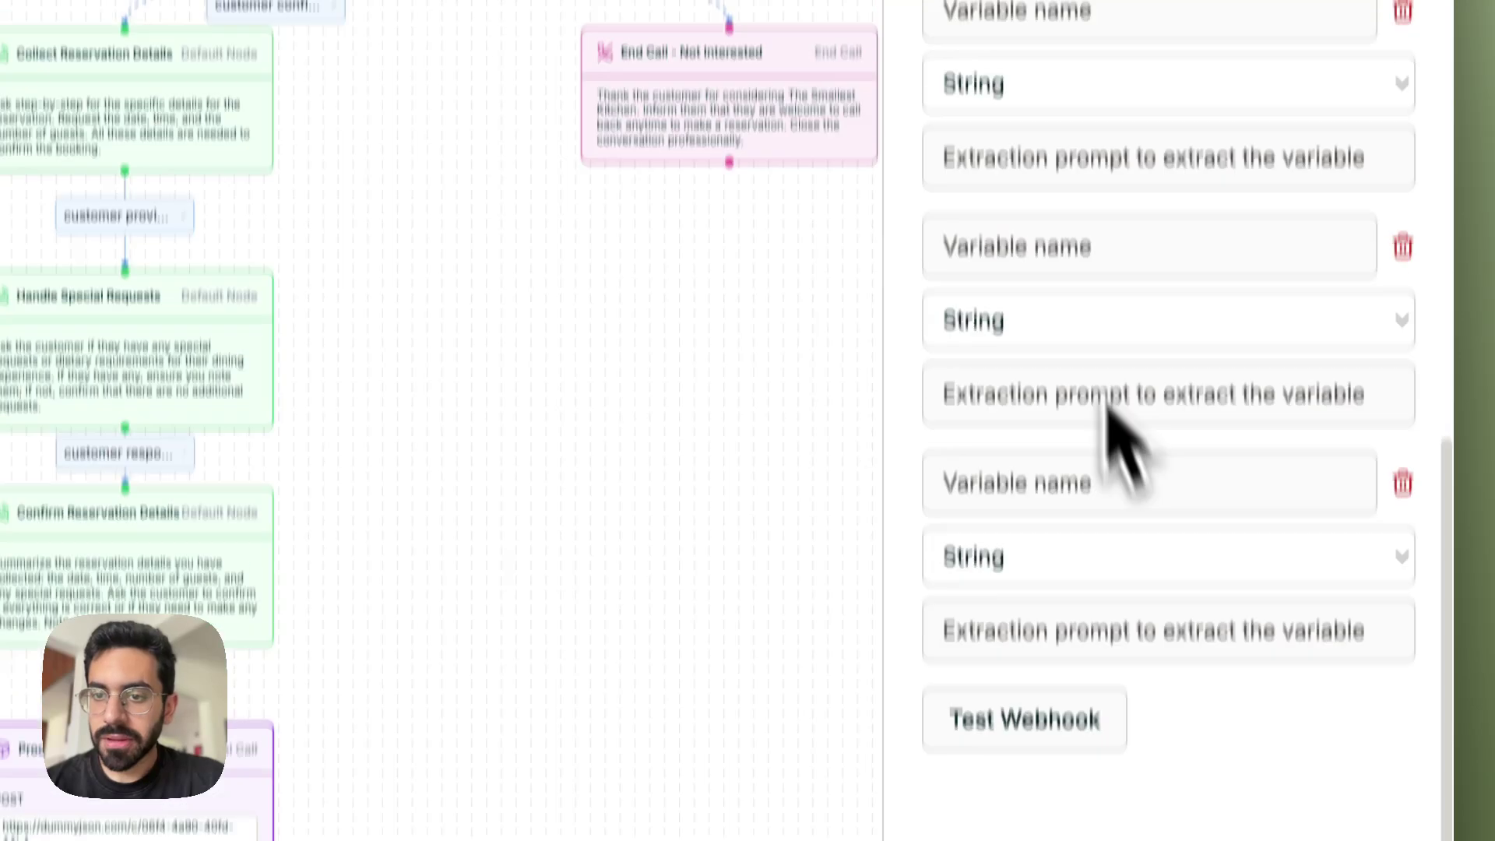
pyautogui.scroll(2, 1121, 288)
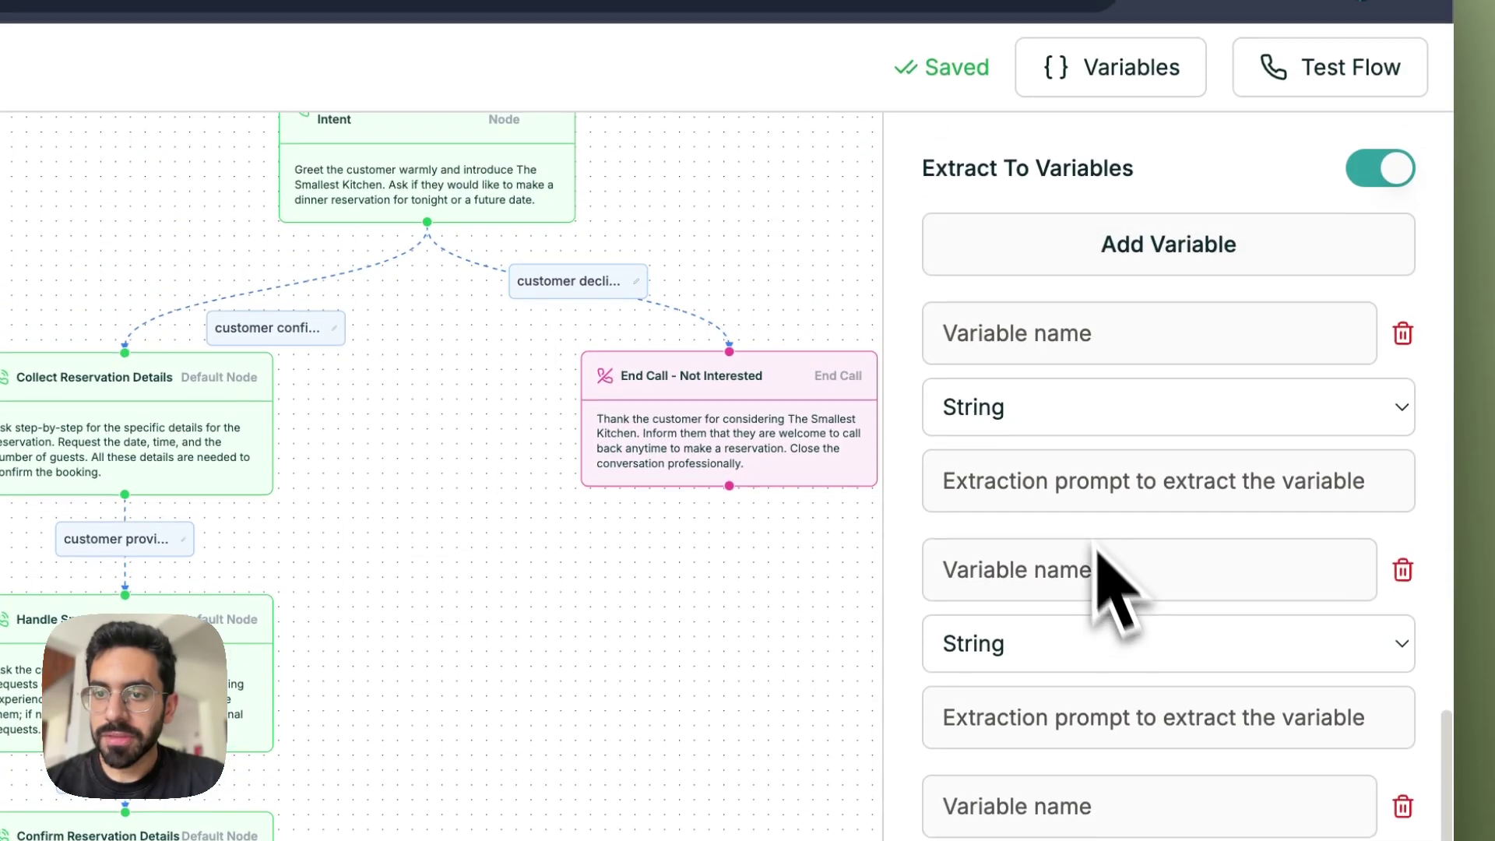
pyautogui.click(986, 341)
pyautogui.click(1129, 471)
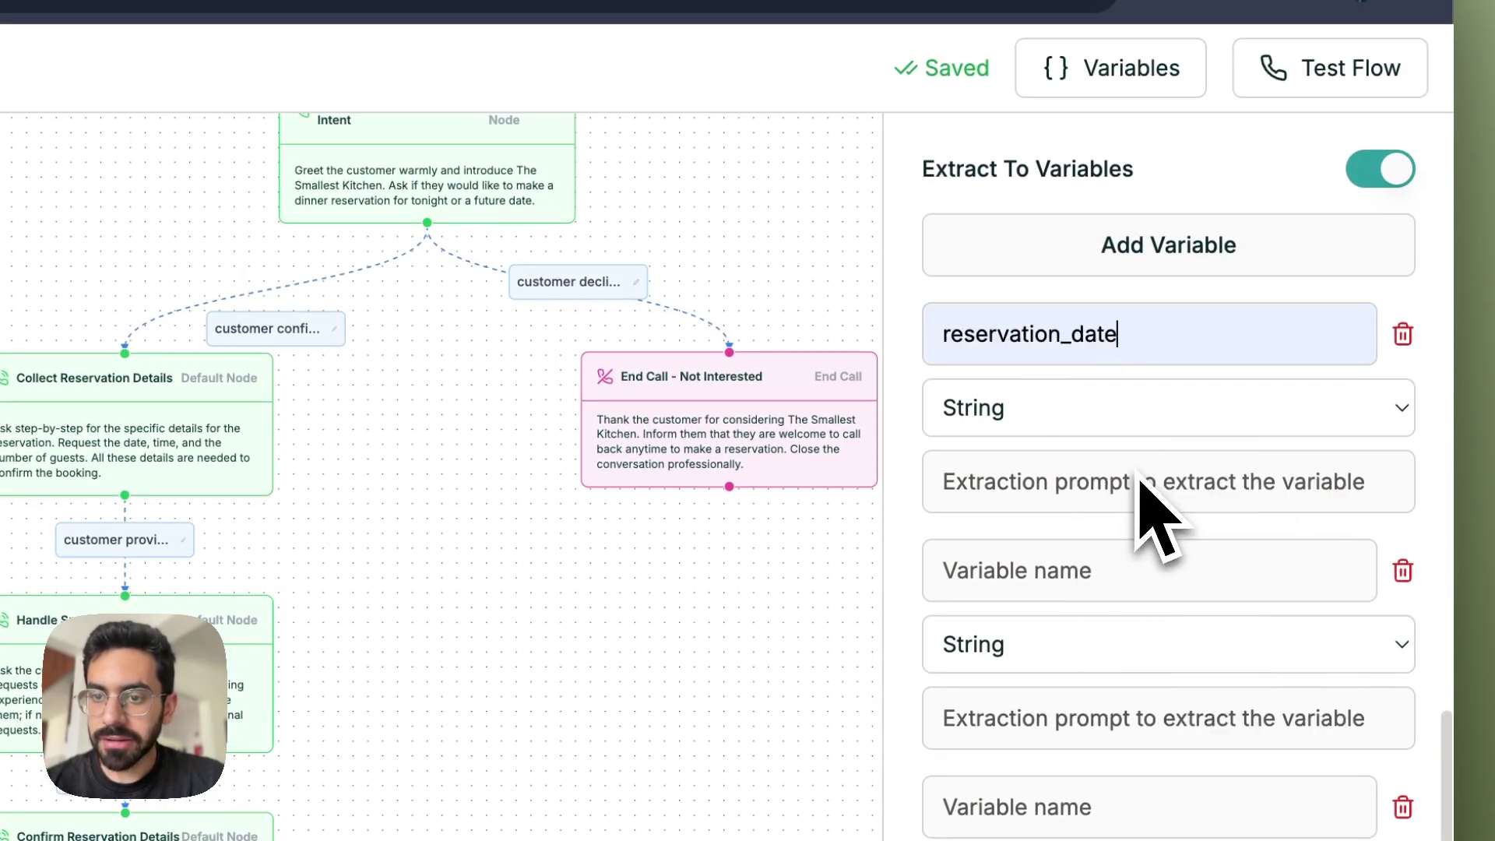
# Set the reservation_date variable's extraction prompt to "Reservation date in YYYY-MM-DD format as provided by the user"
pyautogui.click(1041, 484)
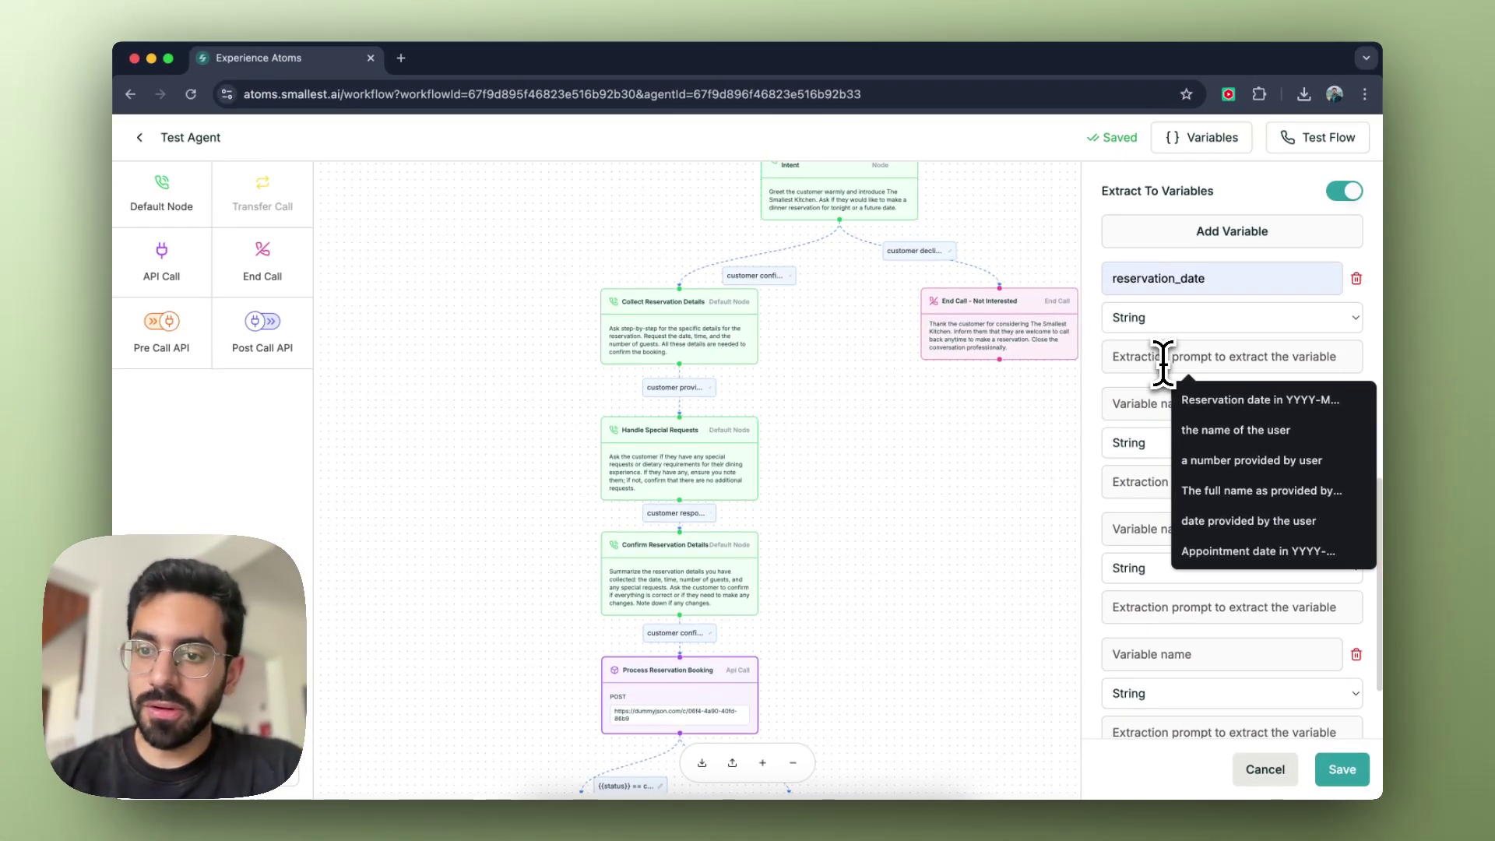
pyautogui.click(1195, 399)
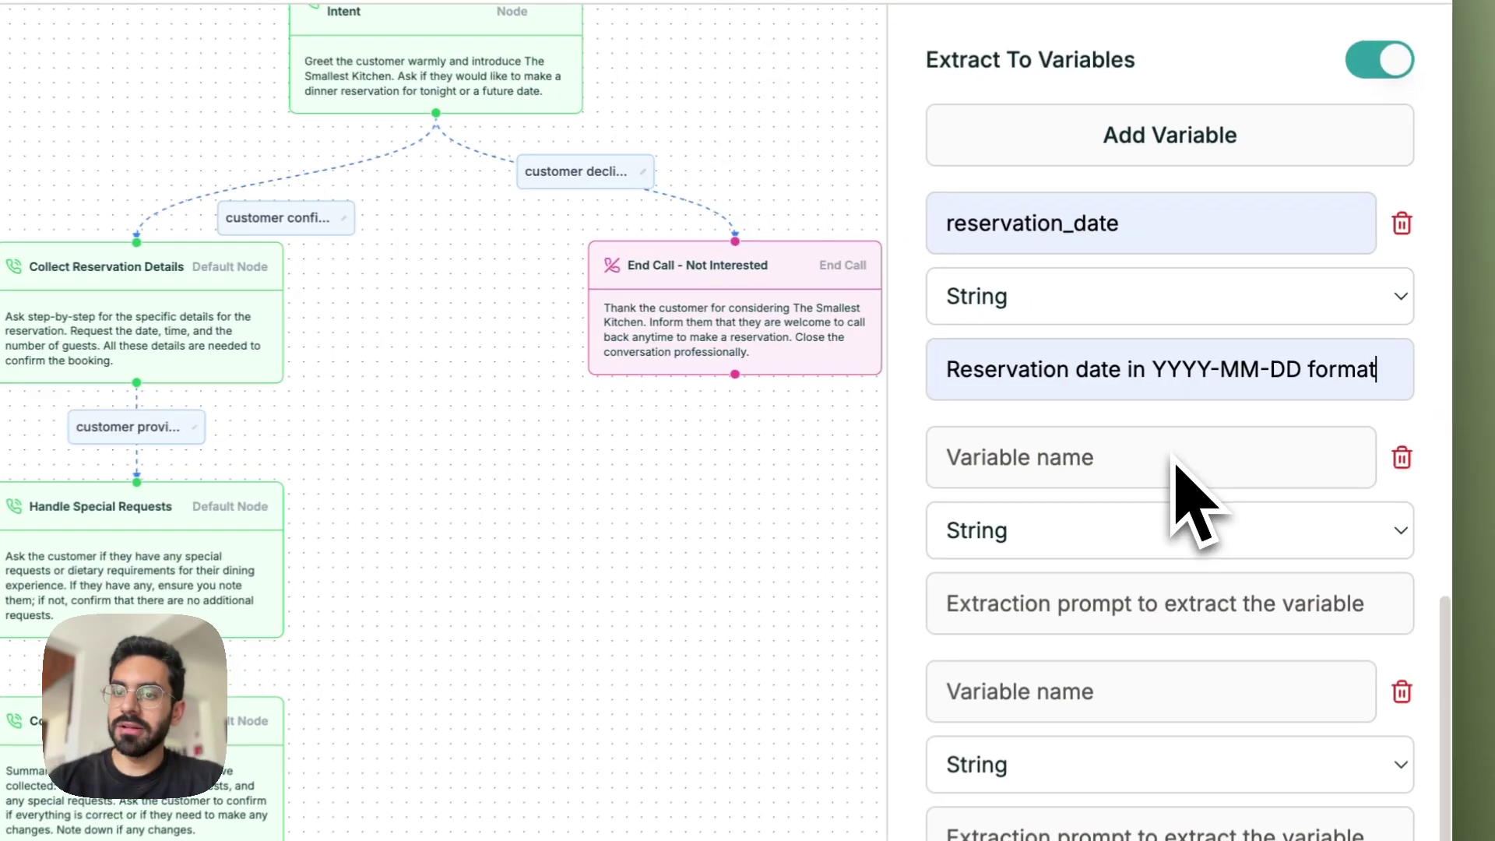
pyautogui.write('a')
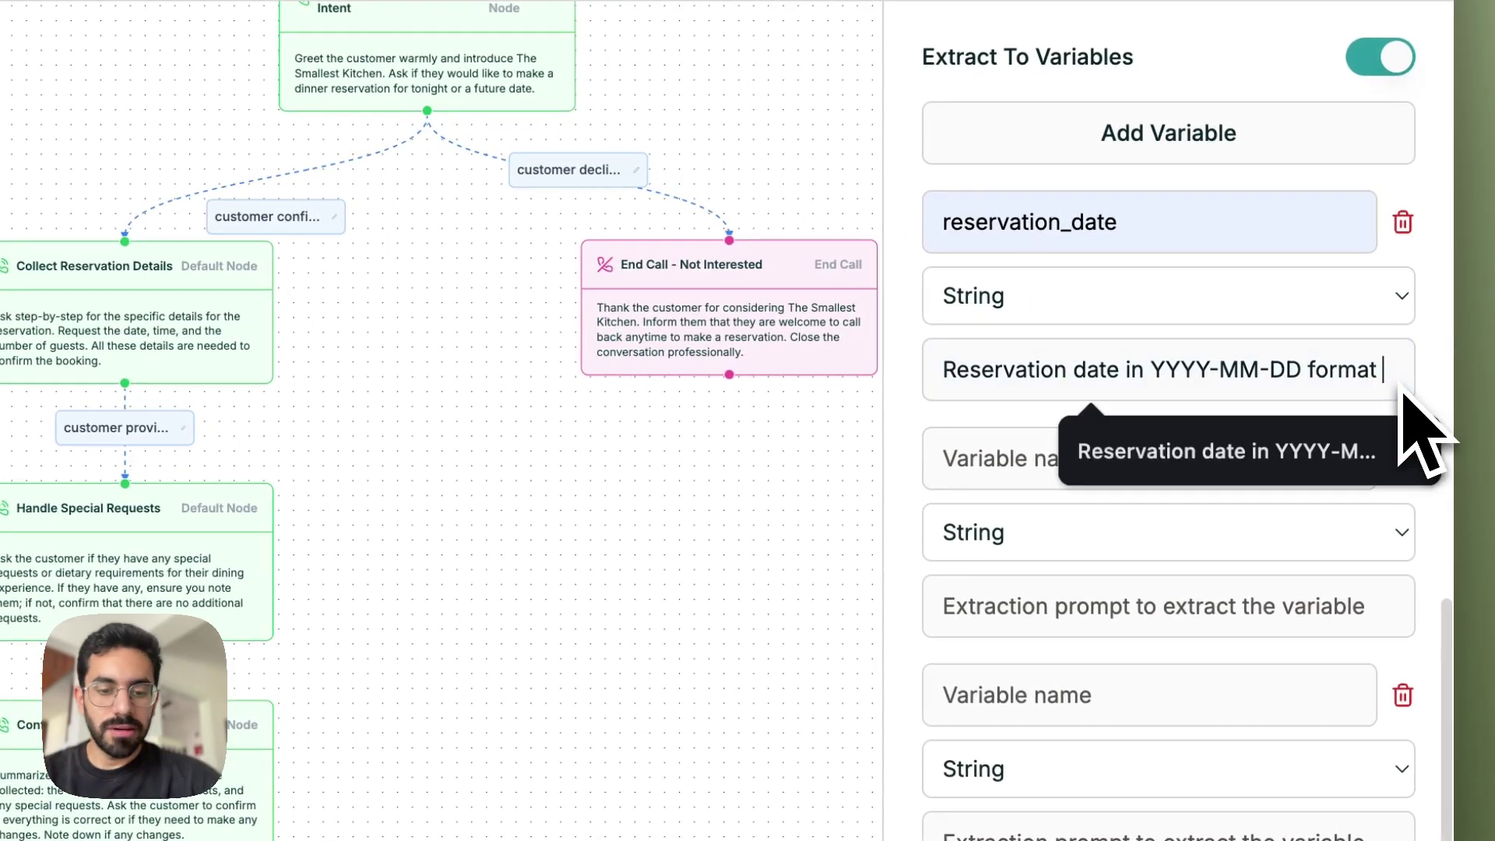
pyautogui.write('s provided by t')
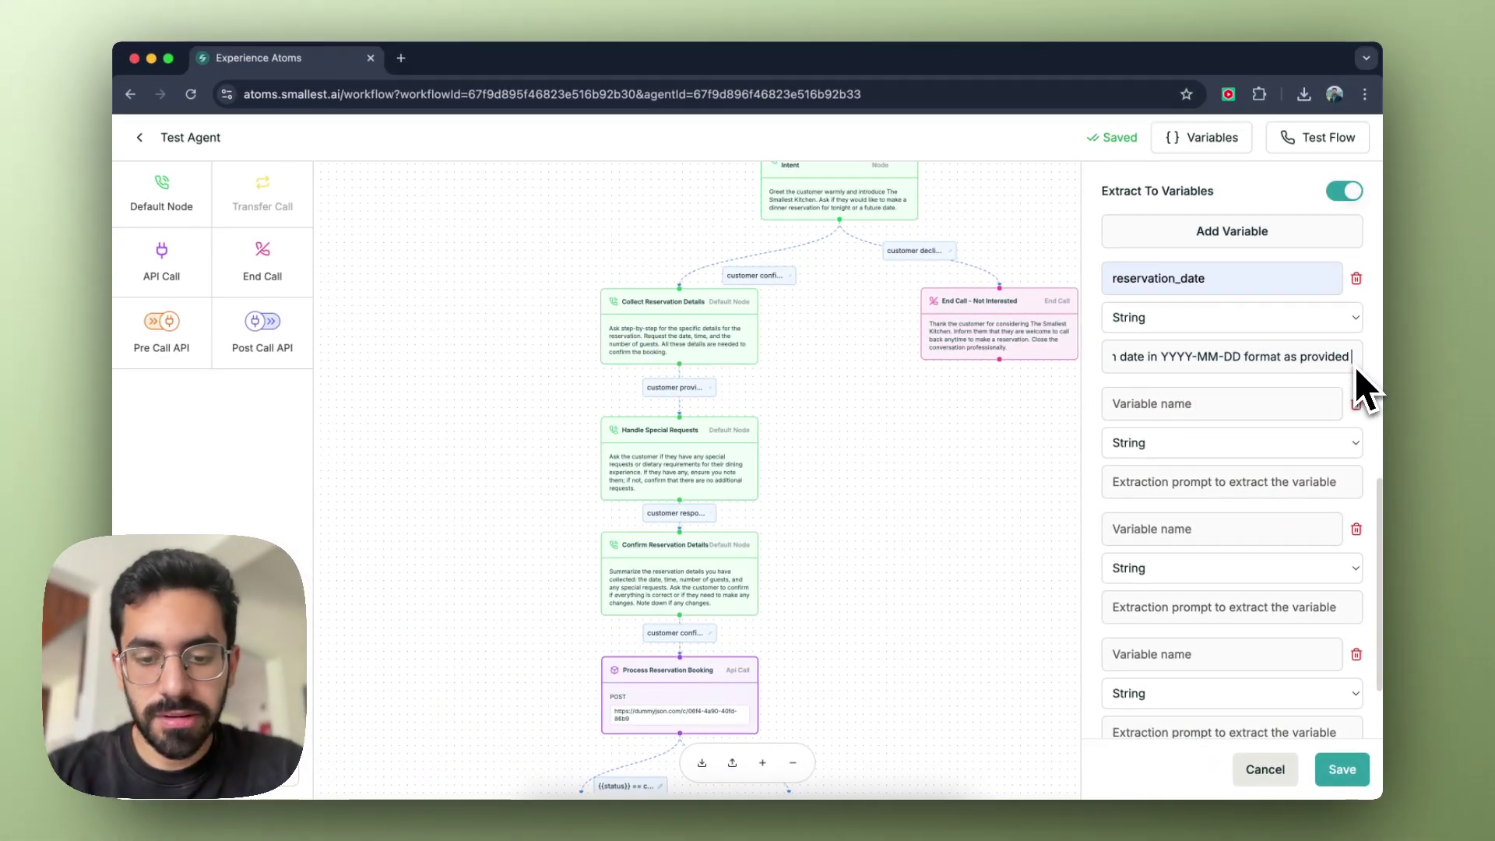
pyautogui.write('he user')
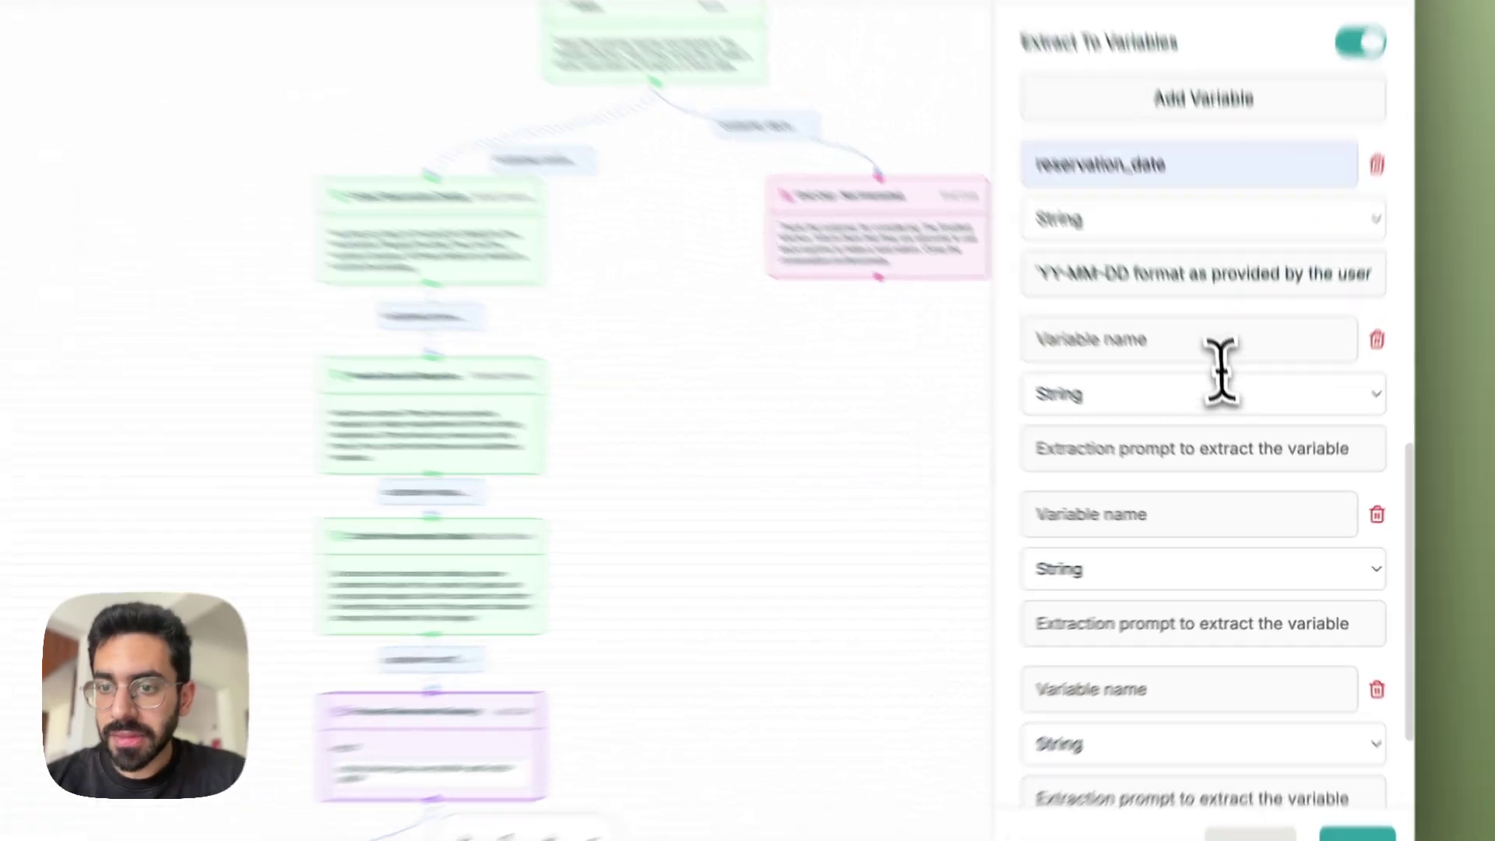
# Name the second extraction variable reservation_time and give it the prompt "Reservation time in HH:MM format"
pyautogui.click(1195, 399)
pyautogui.click(1185, 347)
pyautogui.click(1054, 401)
pyautogui.click(1111, 487)
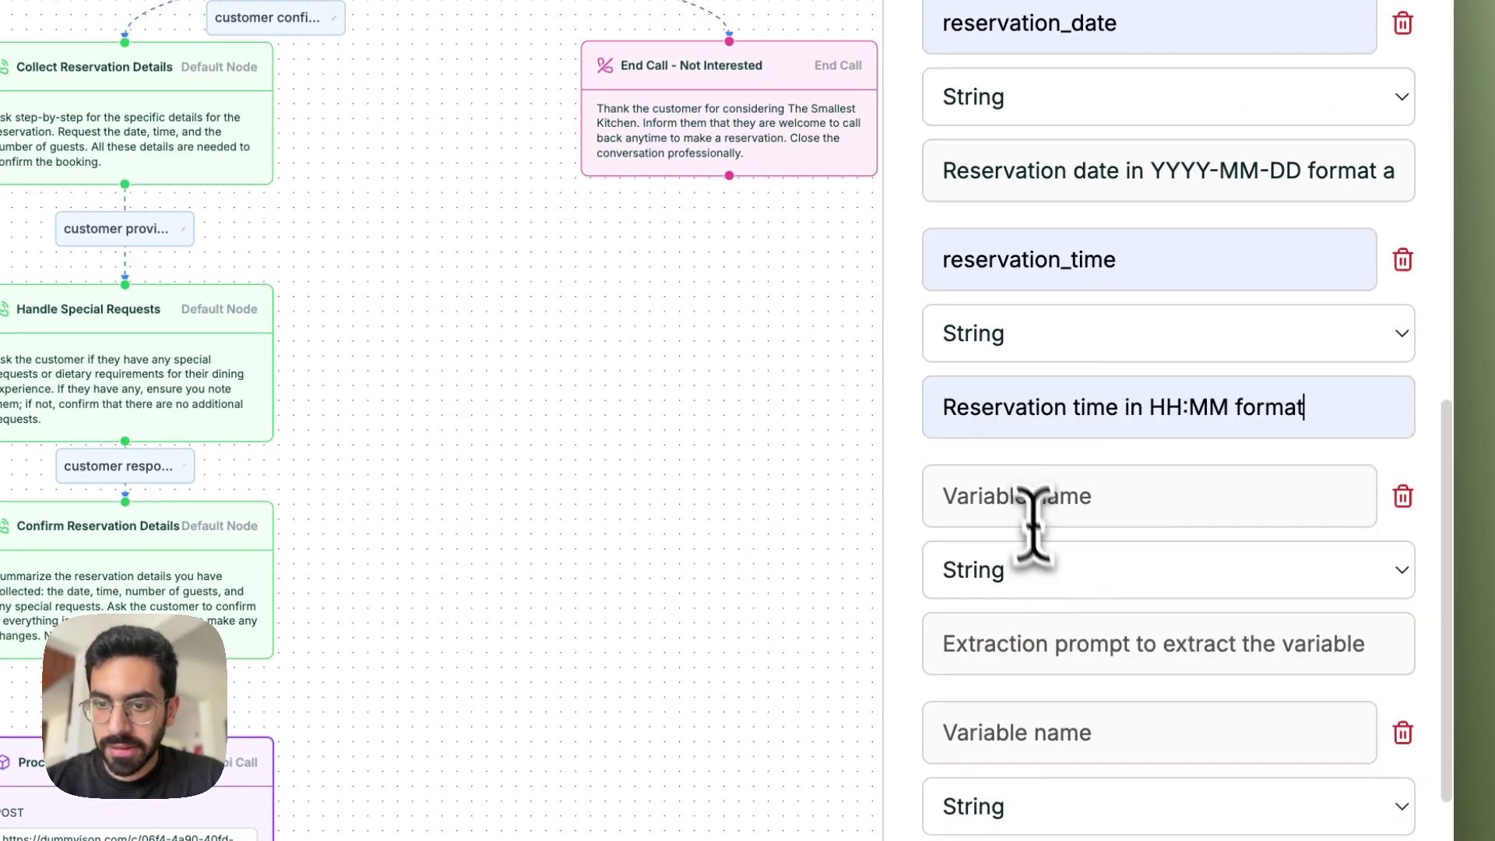
# Name the third extraction variable party_size and give it the prompt "Number of guests provided by the user"
pyautogui.click(1043, 516)
pyautogui.click(1140, 577)
pyautogui.click(1083, 629)
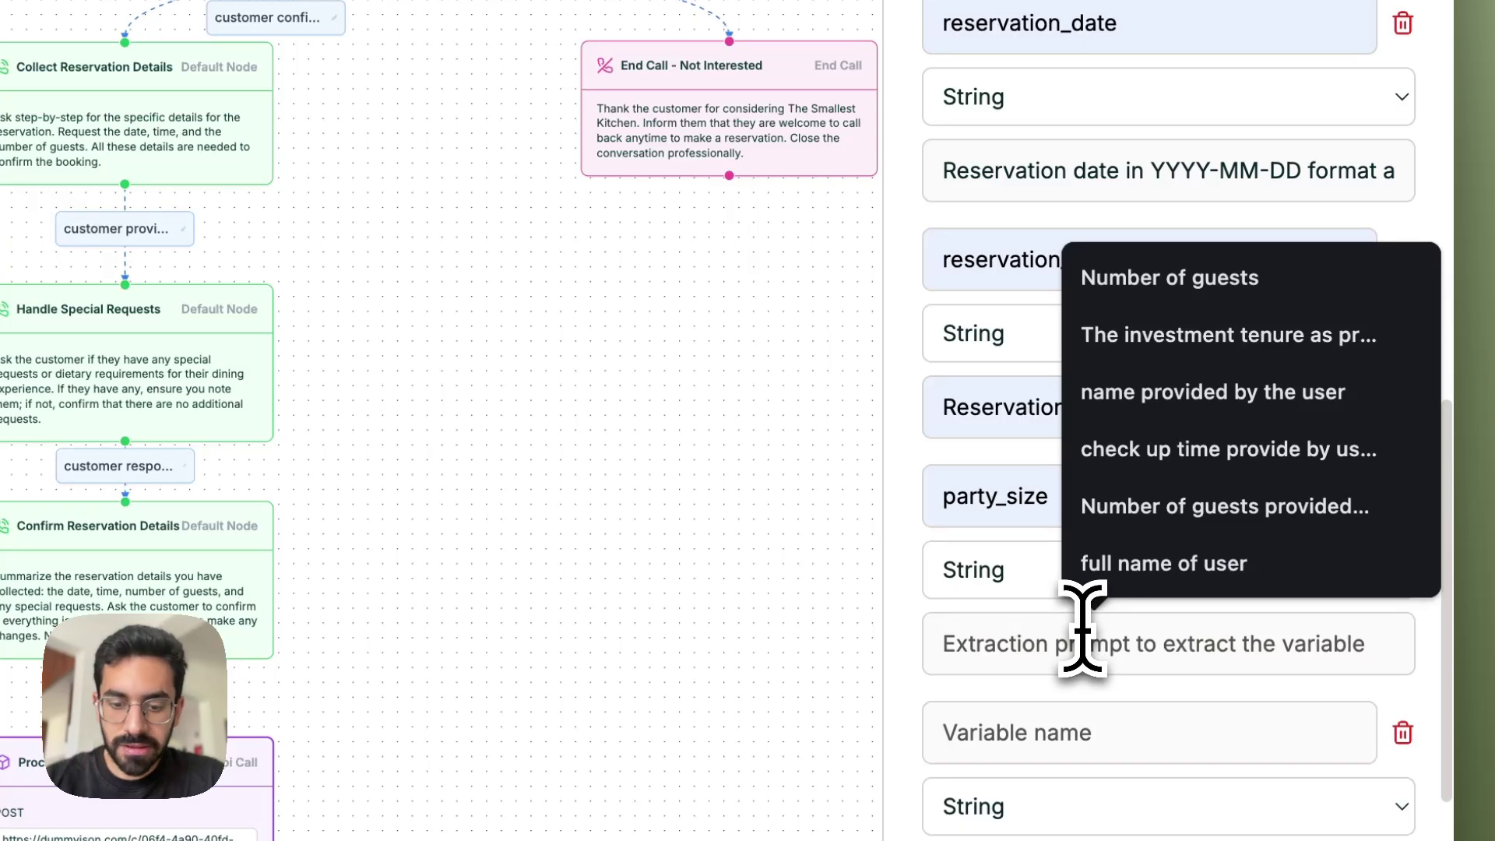
pyautogui.write('number of gues')
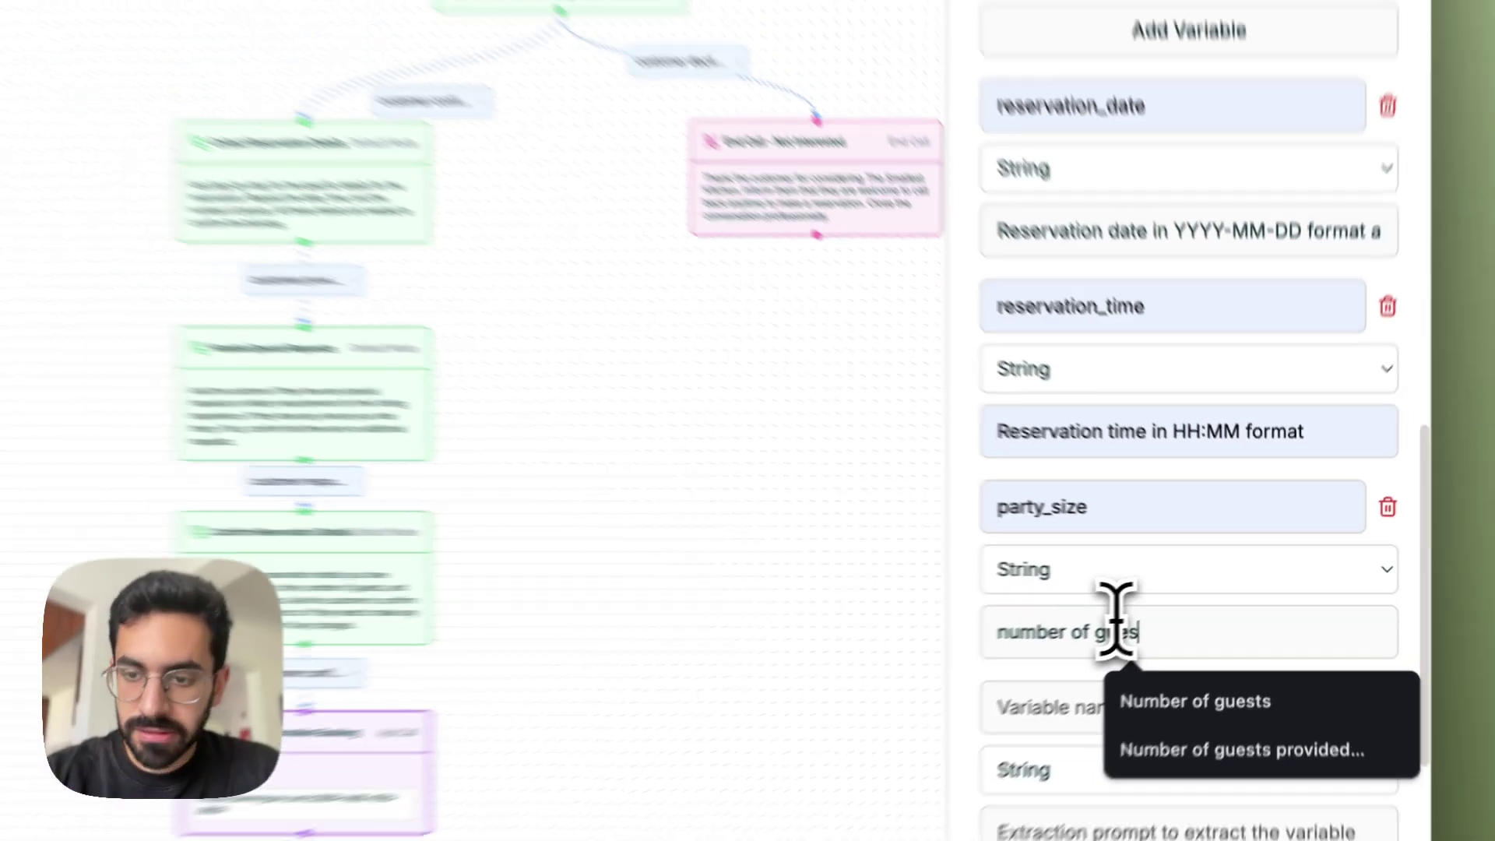
pyautogui.write('ts')
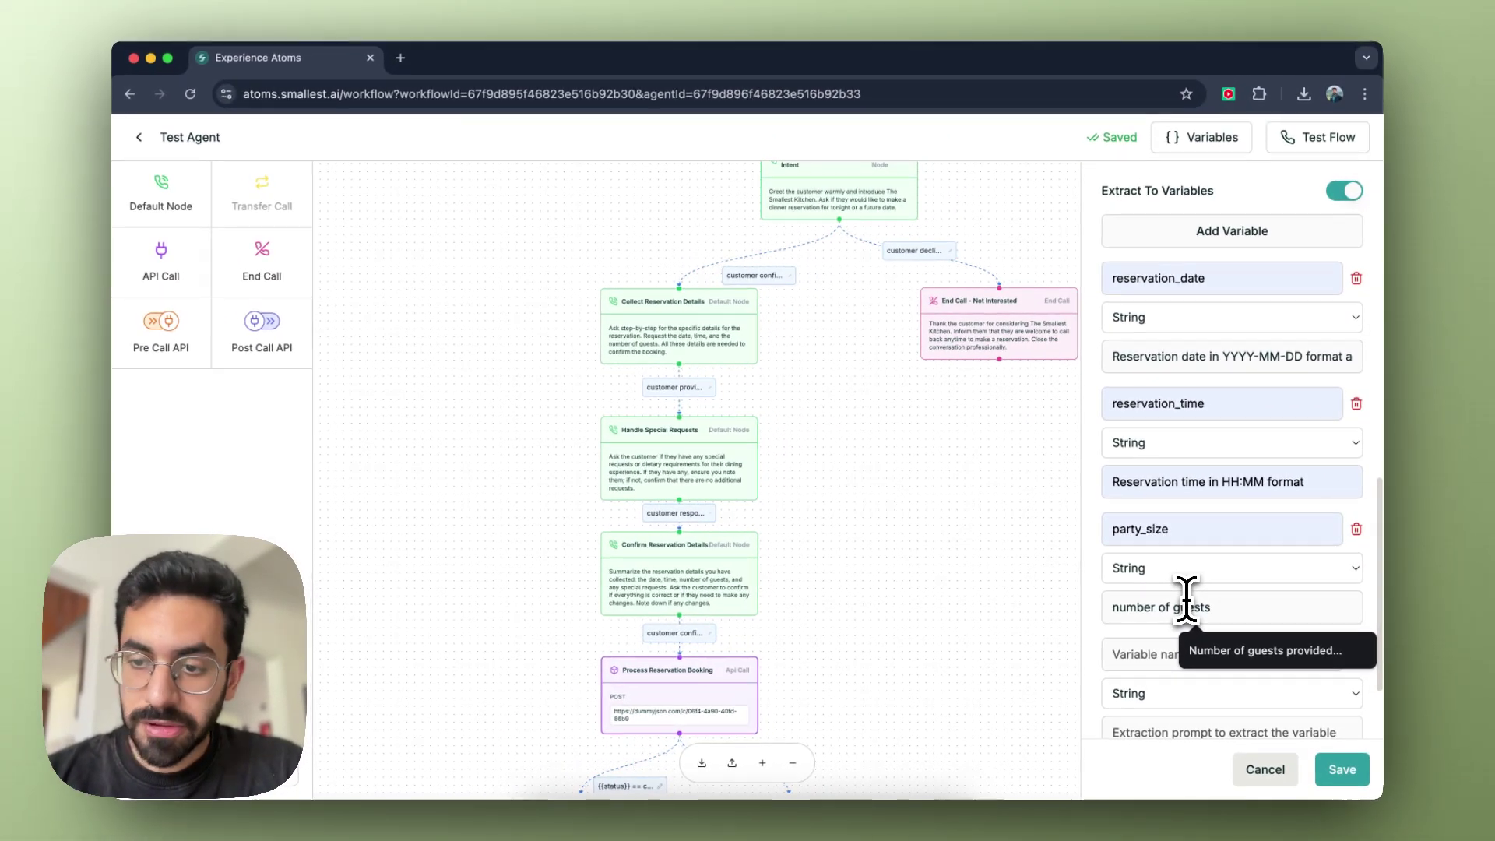
pyautogui.press('Return')
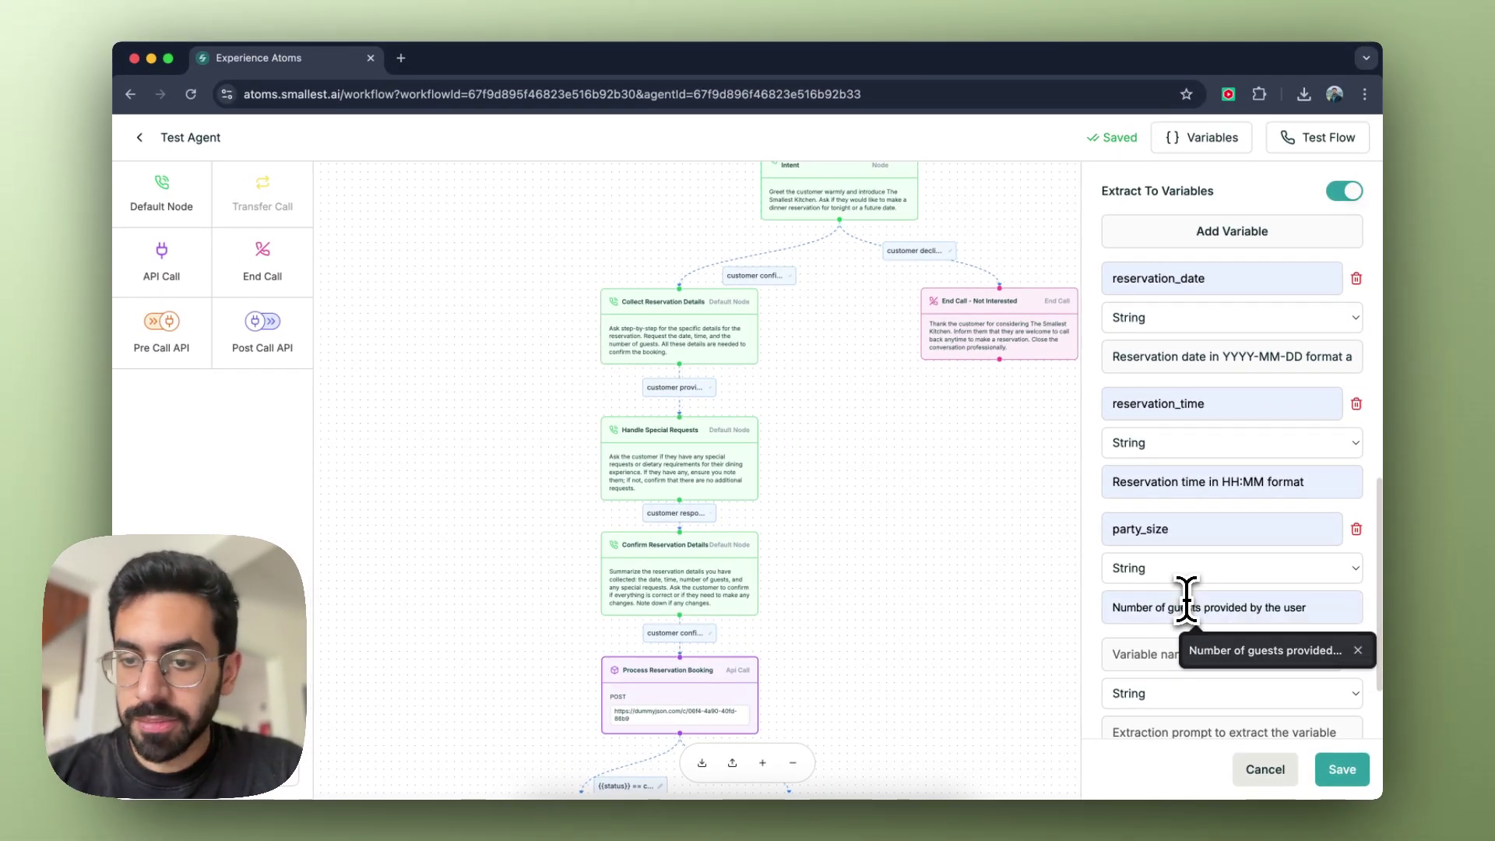
# Name the fourth extraction variable special_requests and give it the prompt about any special requests or dietary requirements
pyautogui.click(1164, 654)
pyautogui.click(1214, 698)
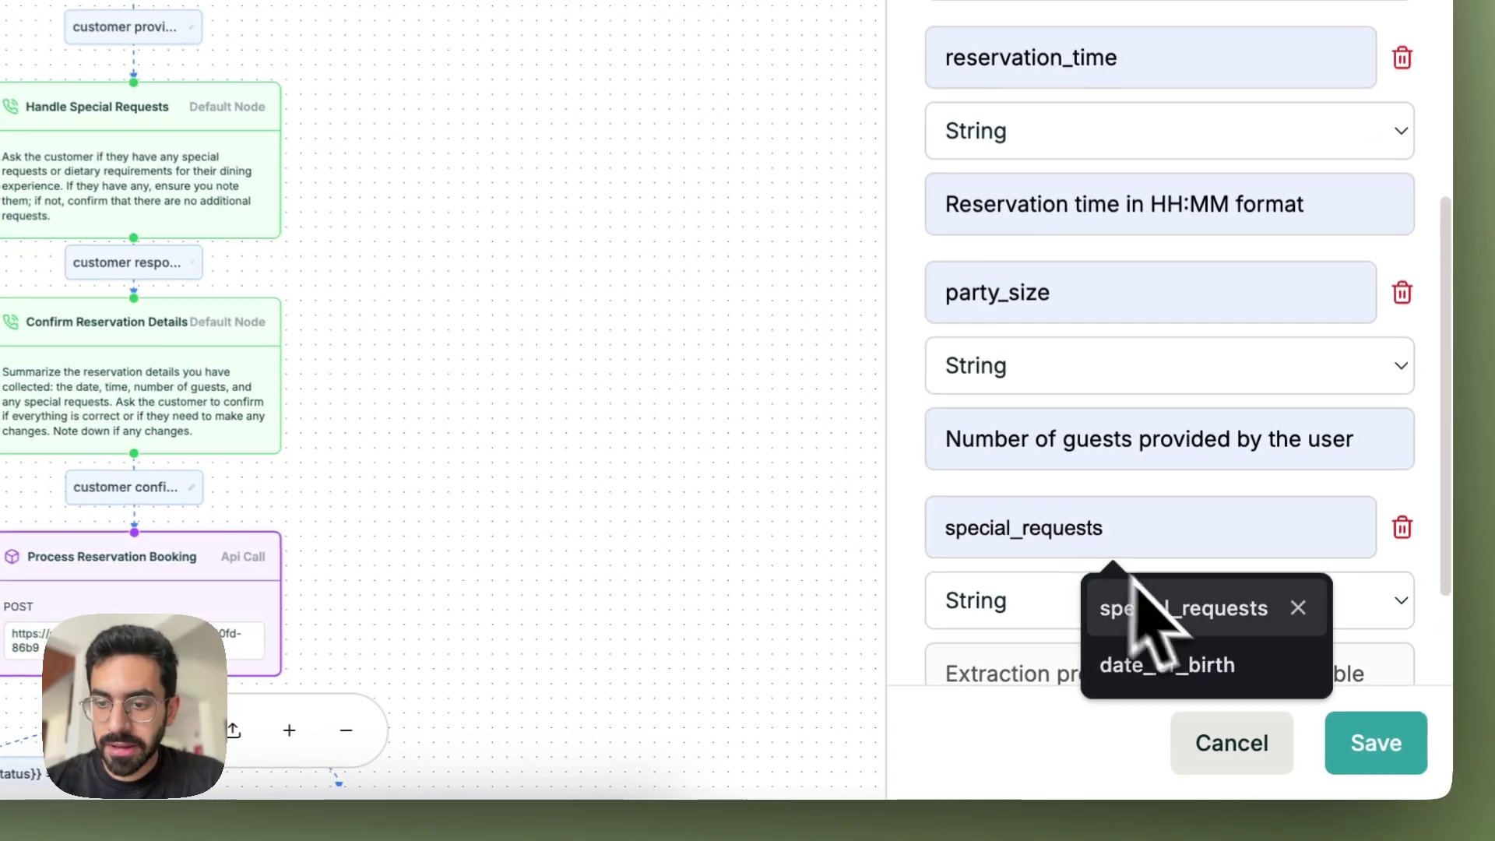
pyautogui.click(1207, 732)
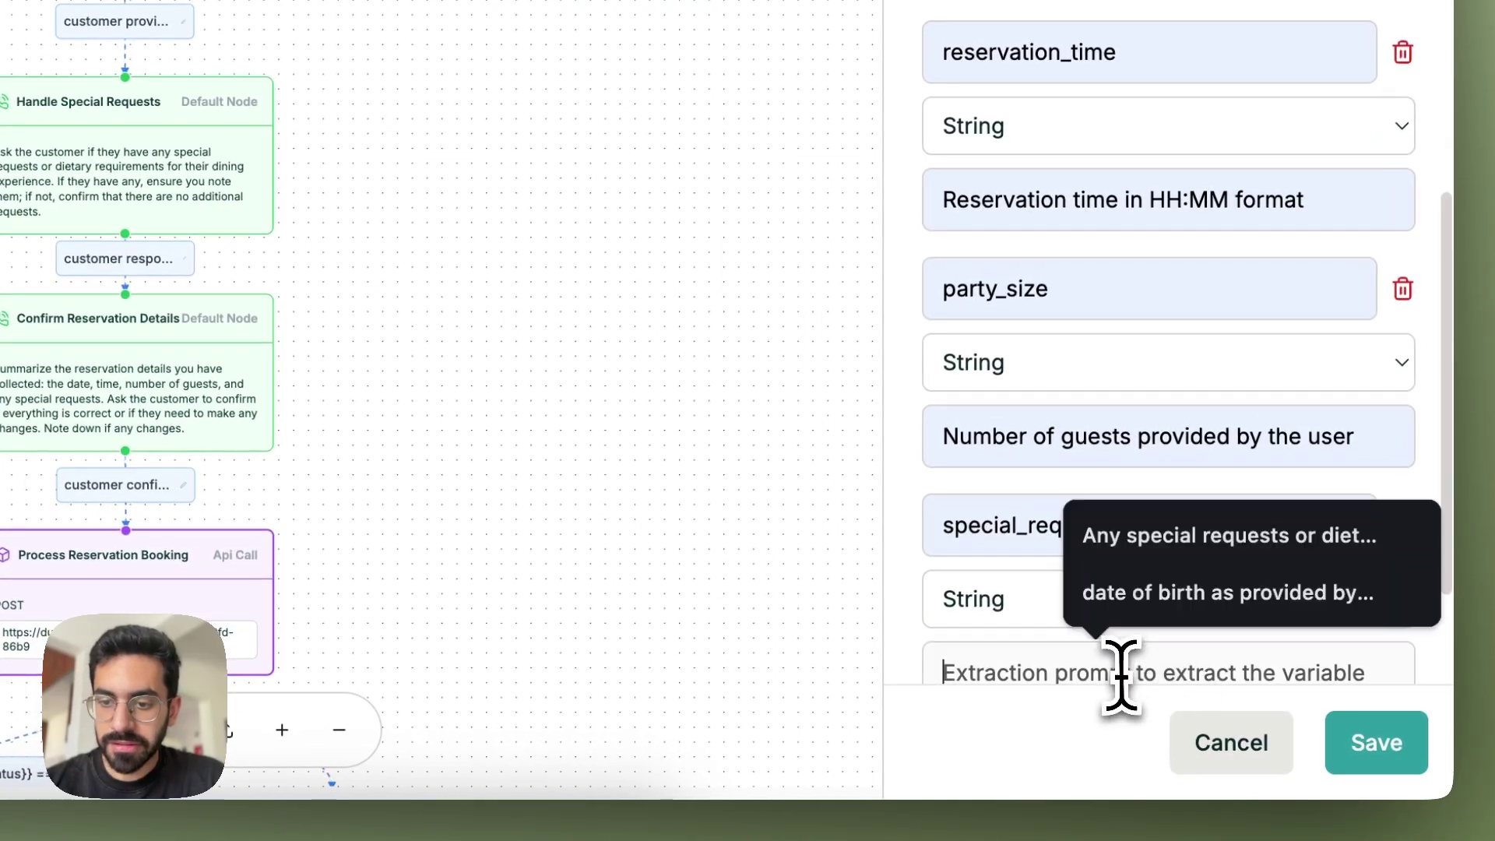
pyautogui.click(1160, 546)
pyautogui.scroll(-2, 1160, 545)
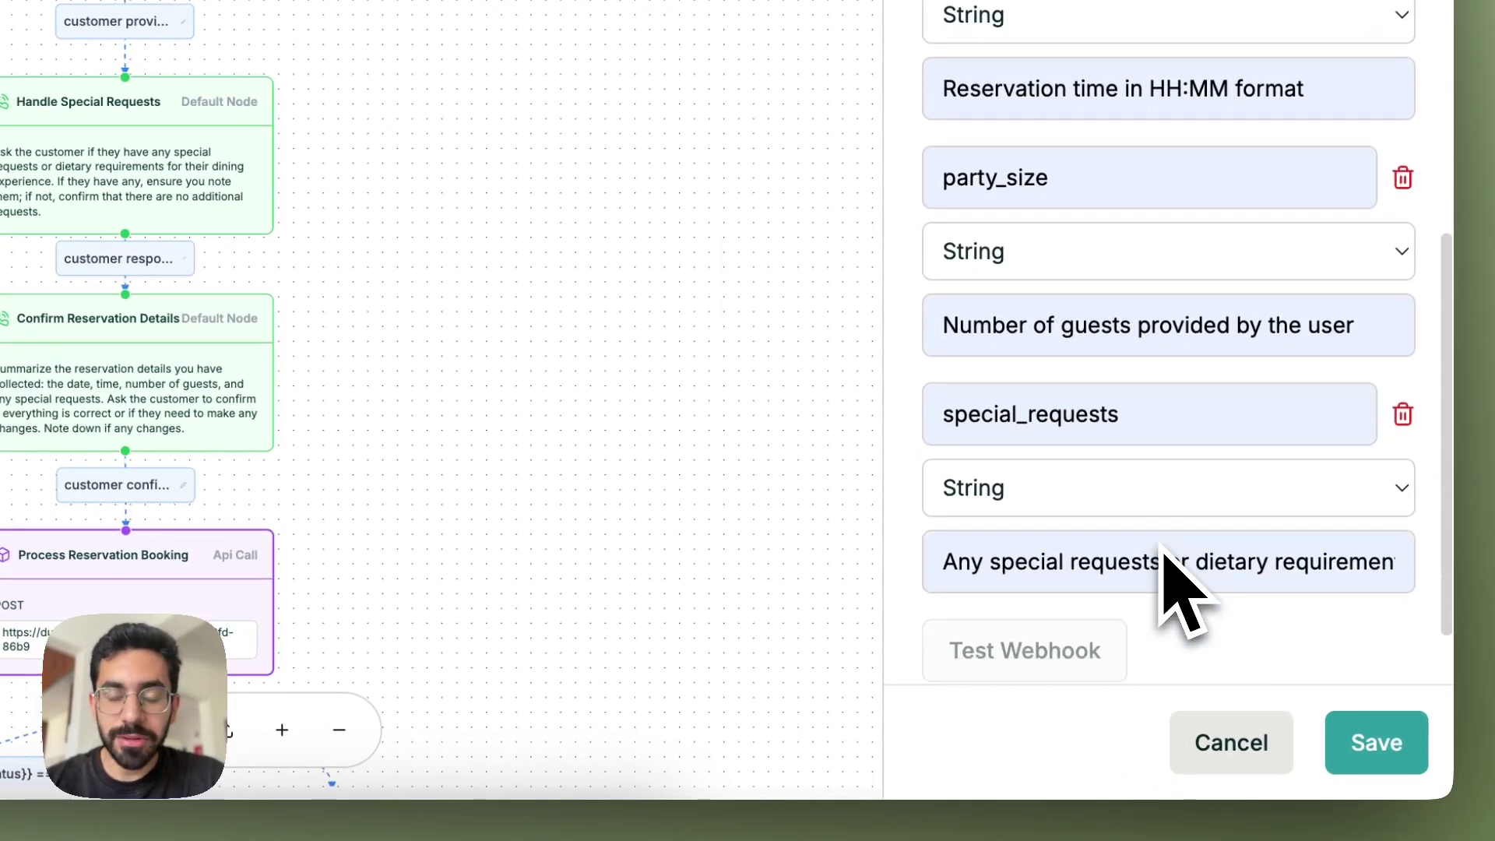
# Review the whole JSON request body and the variable placeholders it contains
pyautogui.scroll(5, 1161, 594)
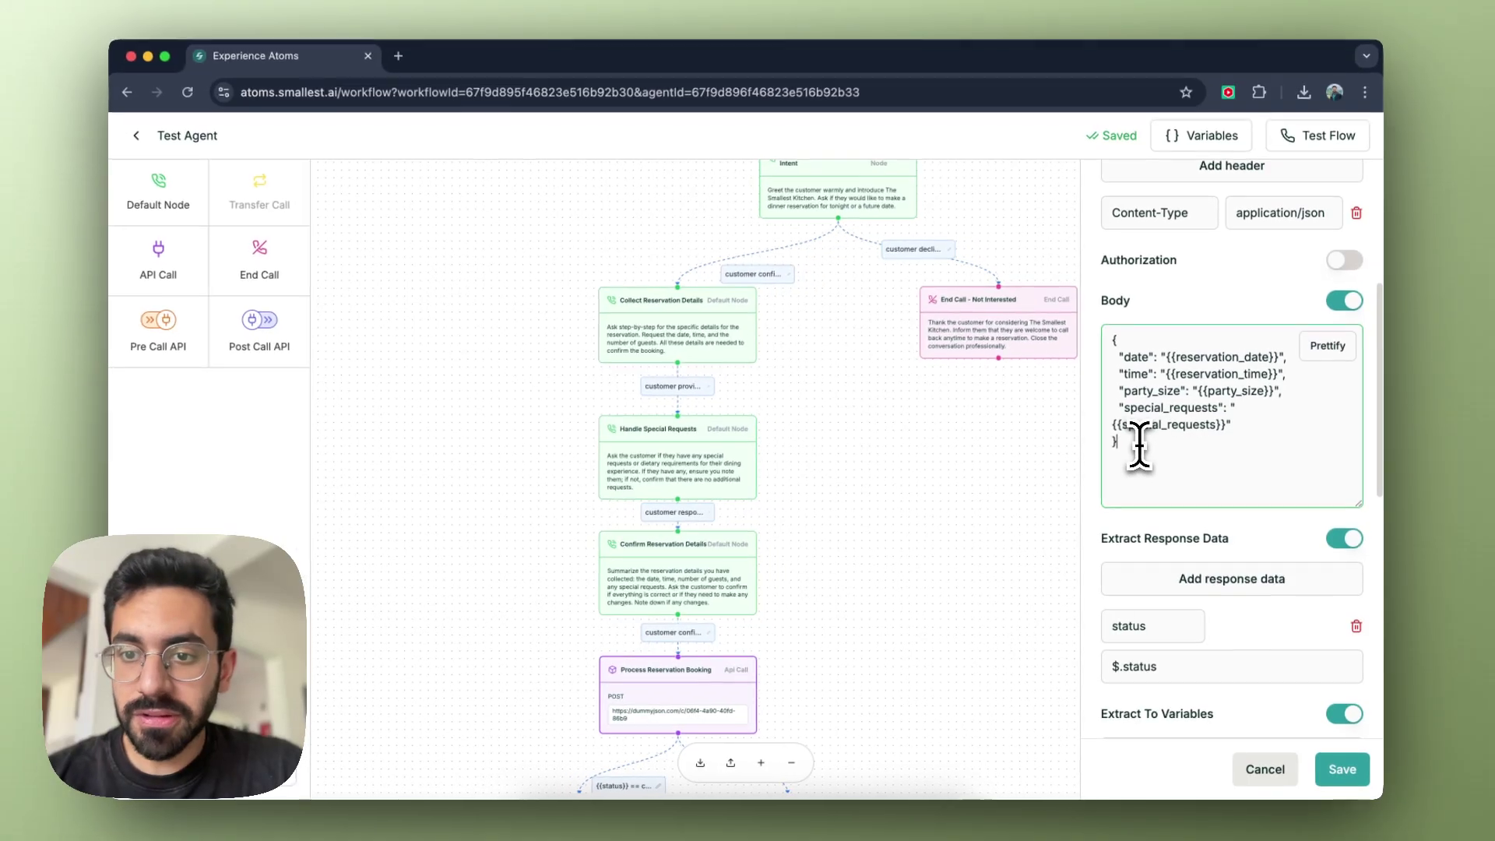
pyautogui.moveTo(1099, 346); pyautogui.dragTo(1034, 186)
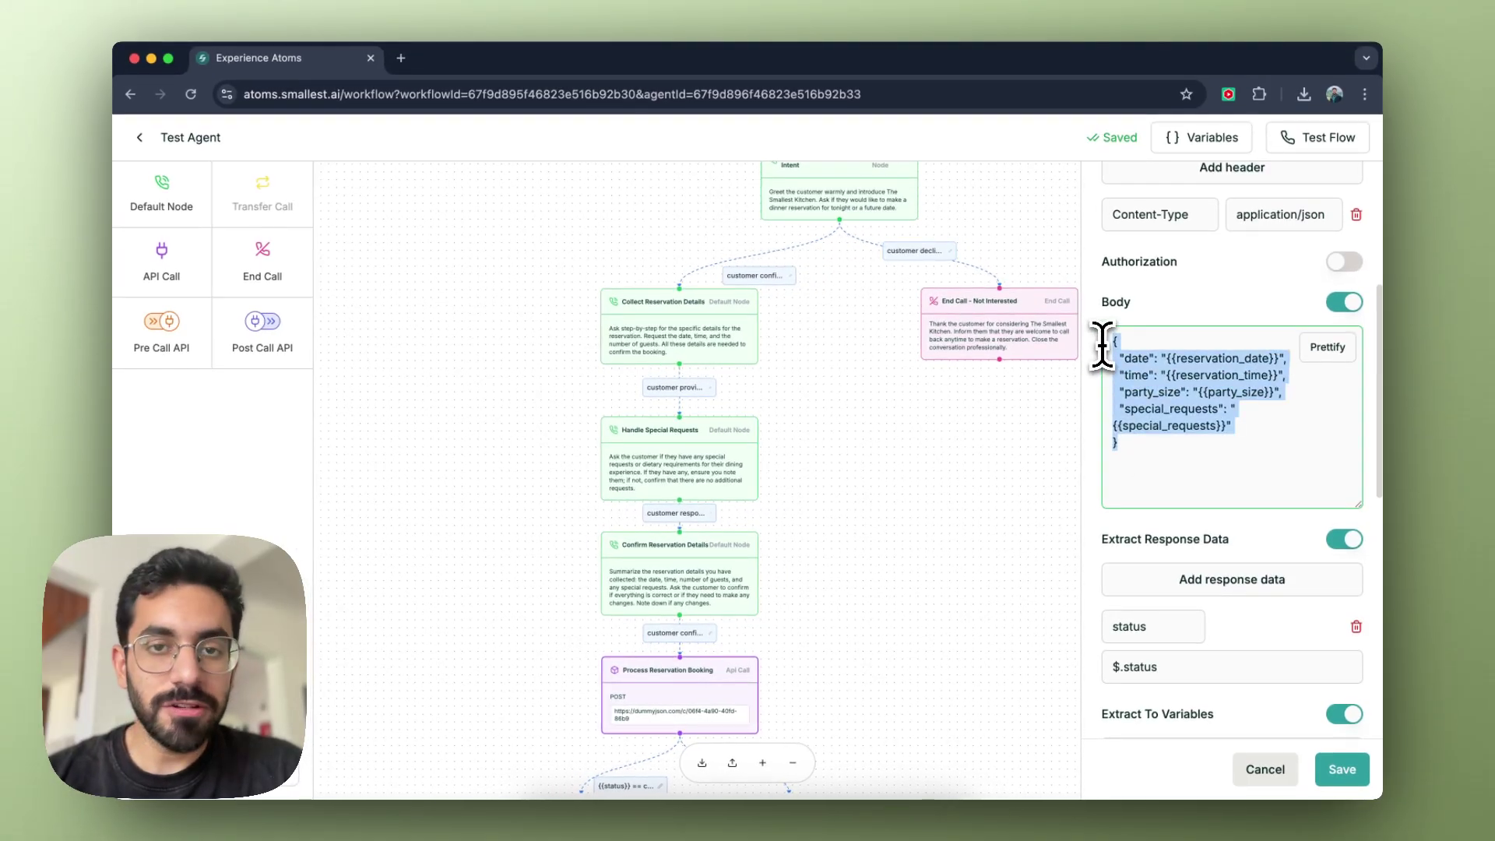
pyautogui.click(1301, 471)
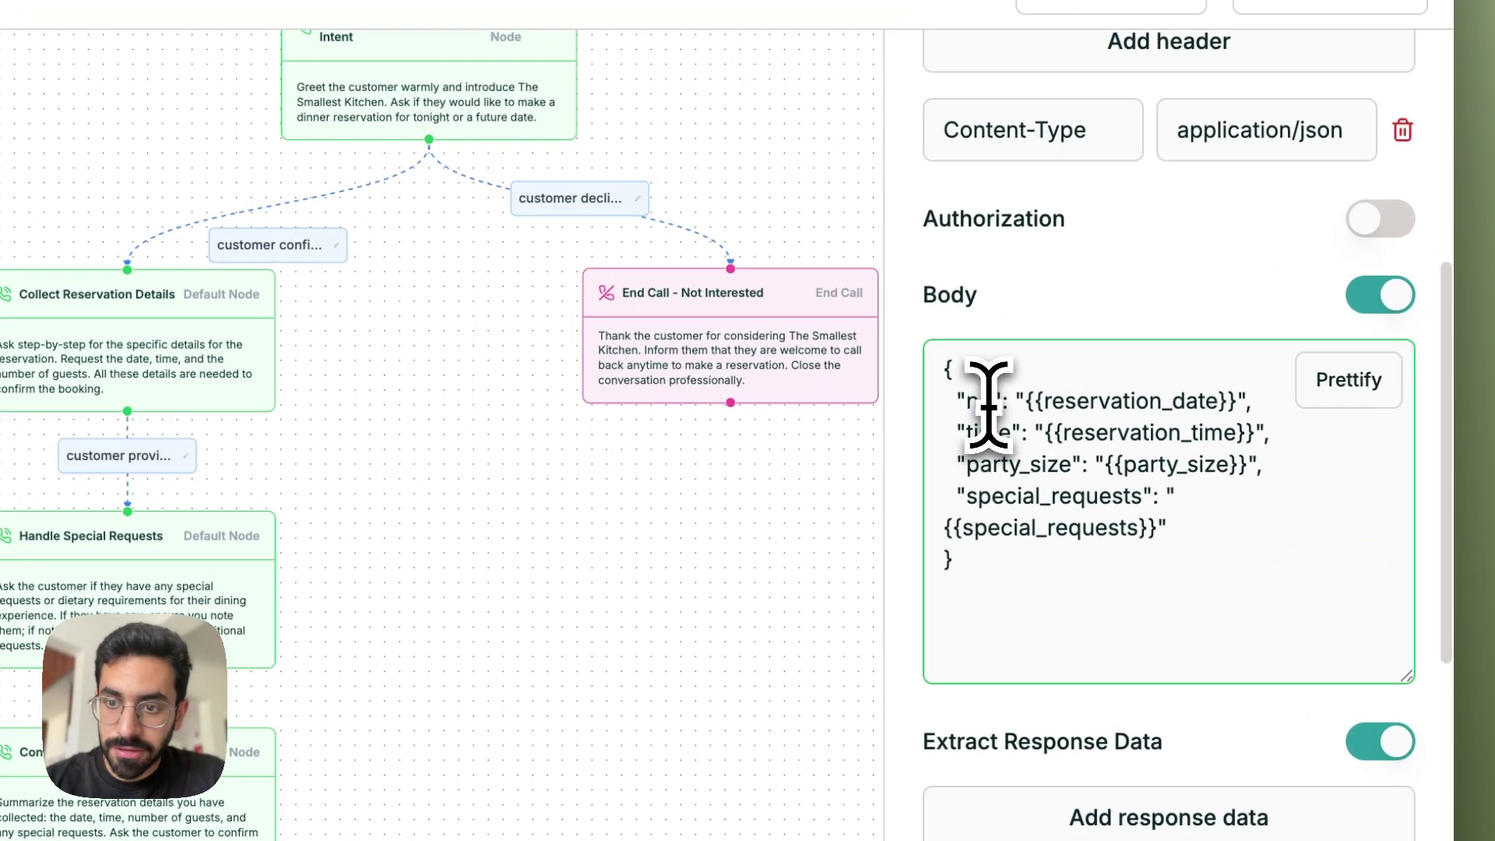
# Try changing the request body's date entry to a name key with the {{firstName}} placeholder, and remove it again
pyautogui.write('me')
pyautogui.doubleClick(1160, 424)
pyautogui.doubleClick(1162, 404)
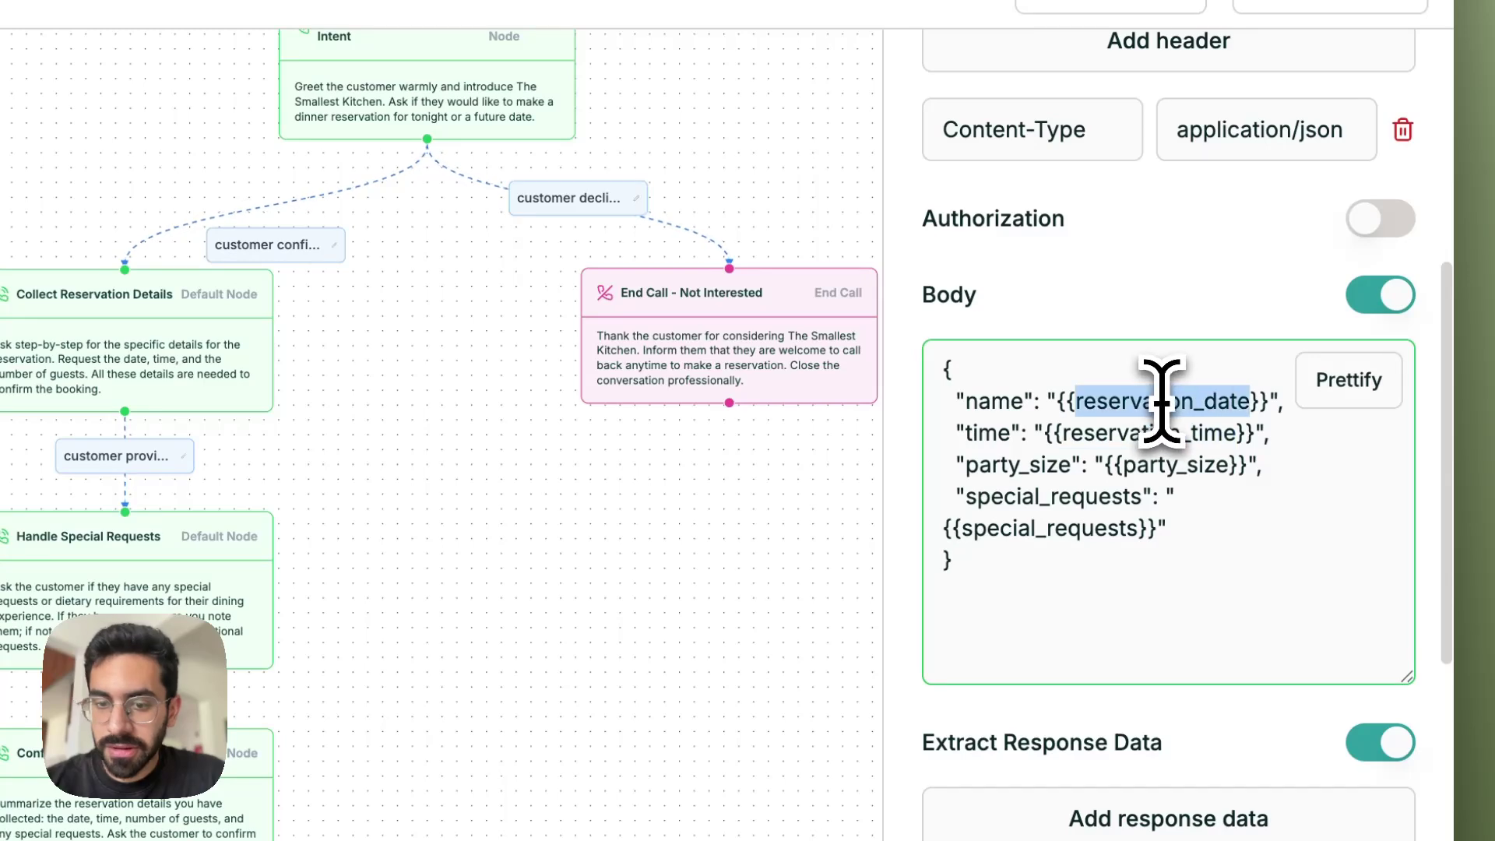
pyautogui.write('firstNam')
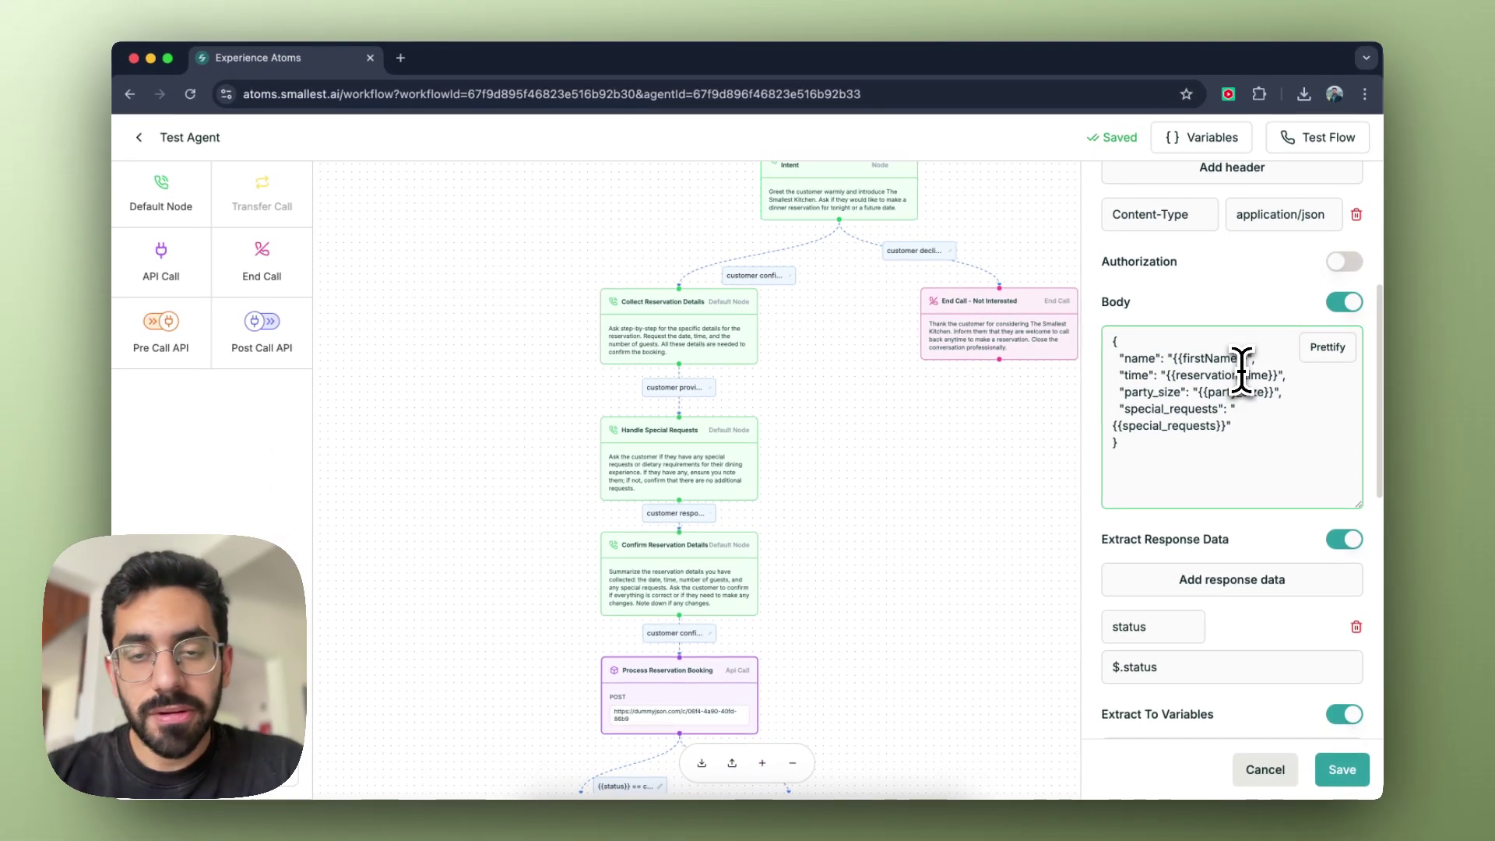
pyautogui.press('BackSpace')
pyautogui.press('BackSpace')
pyautogui.press('BackSpace')
pyautogui.press('BackSpace')
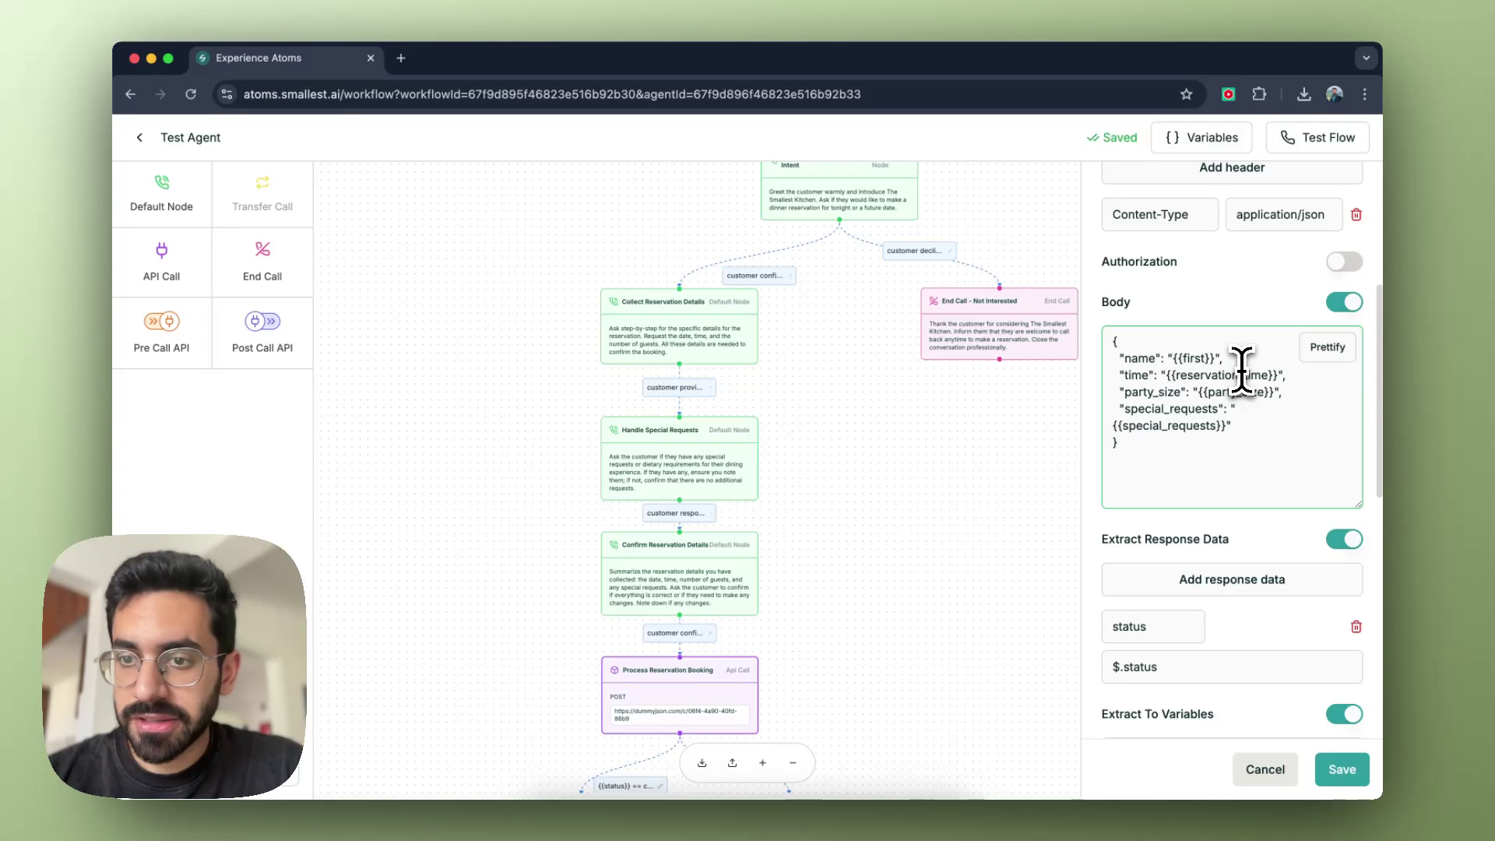
pyautogui.press('BackSpace')
pyautogui.press('BackSpace')
pyautogui.press('BackSpace')
pyautogui.press('BackSpace')
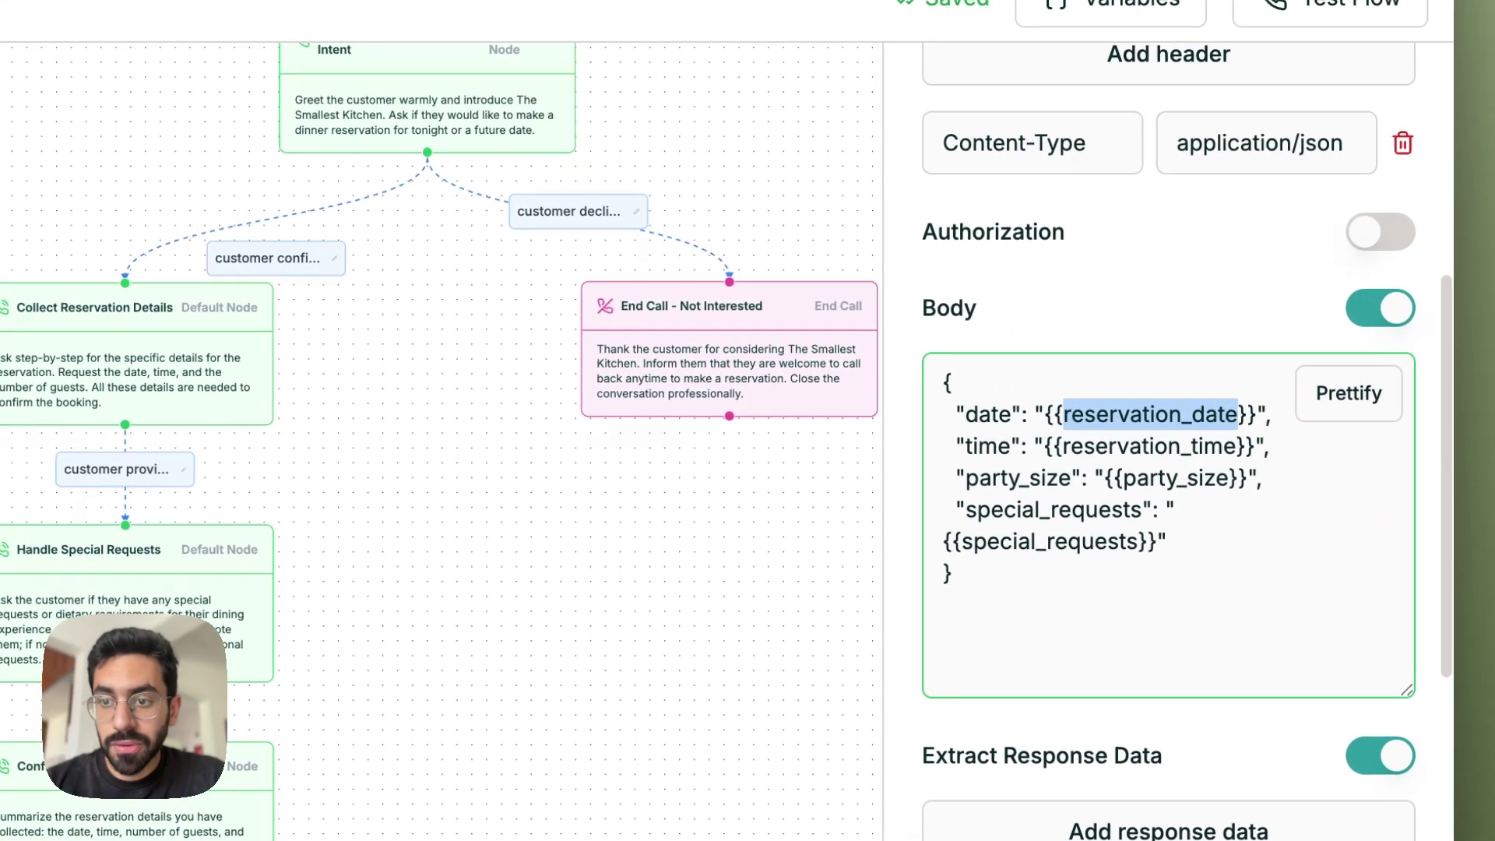
# Try replacing the whole {{reservation_date}} placeholder in the request body with a fixed date beginning 12/1
pyautogui.click(1268, 383)
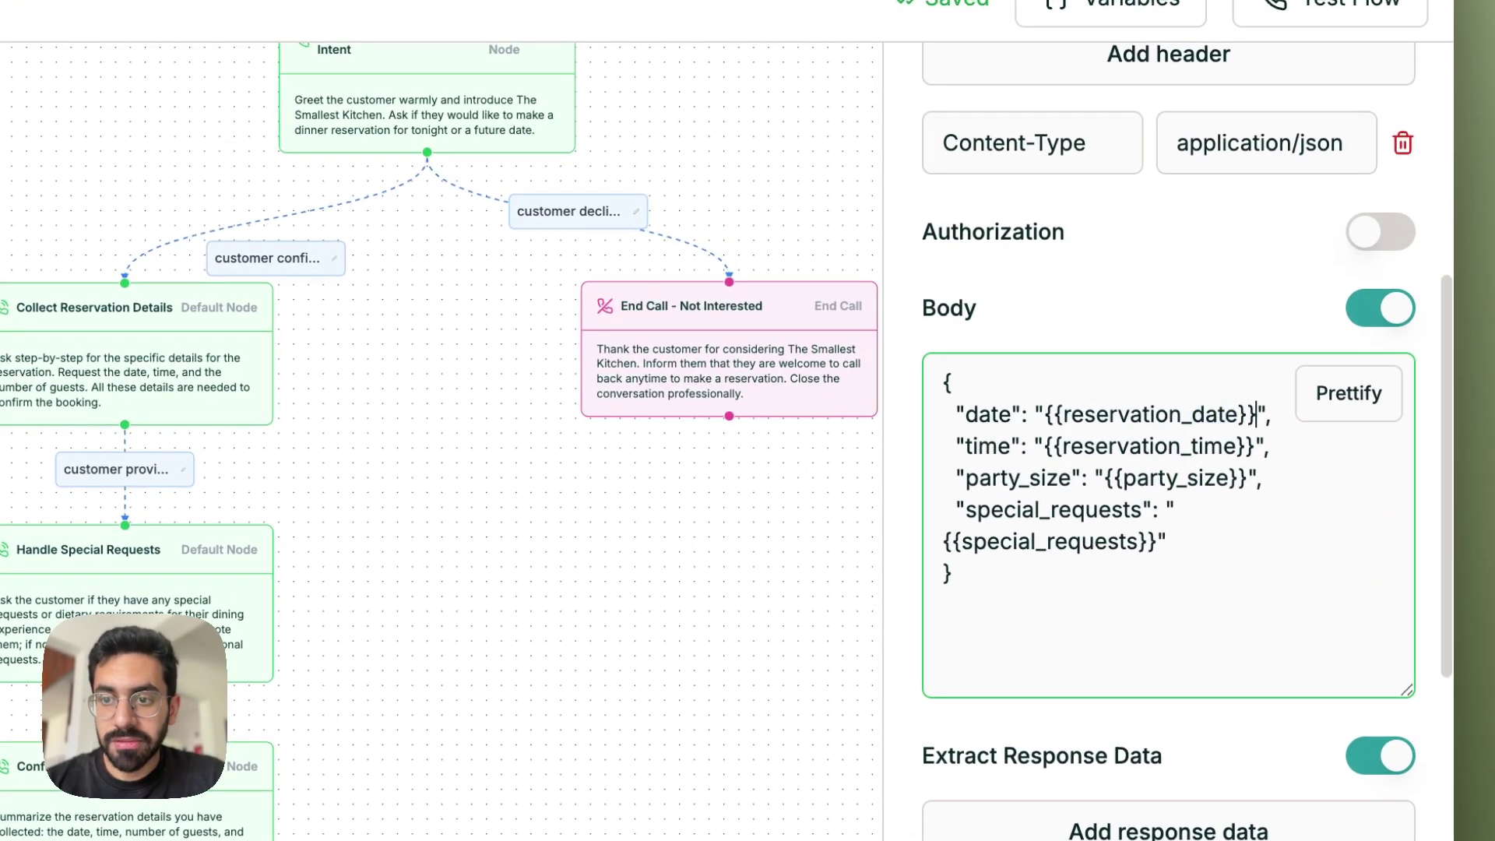
pyautogui.hotkey('shift', 'Left')
pyautogui.hotkey('shift', 'Left')
pyautogui.hotkey('shift', 'Left')
pyautogui.hotkey('shift', 'Left')
pyautogui.hotkey('shift', 'Left')
pyautogui.hotkey('shift', 'Left')
pyautogui.hotkey('shift', 'Left')
pyautogui.hotkey('shift', 'Left')
pyautogui.hotkey('shift', 'Left')
pyautogui.hotkey('shift', 'Left')
pyautogui.hotkey('shift', 'Left')
pyautogui.hotkey('shift', 'Left')
pyautogui.hotkey('shift', 'Left')
pyautogui.hotkey('shift', 'Left')
pyautogui.hotkey('shift', 'Left')
pyautogui.hotkey('shift', 'Left')
pyautogui.hotkey('shift', 'Left')
pyautogui.hotkey('shift', 'Left')
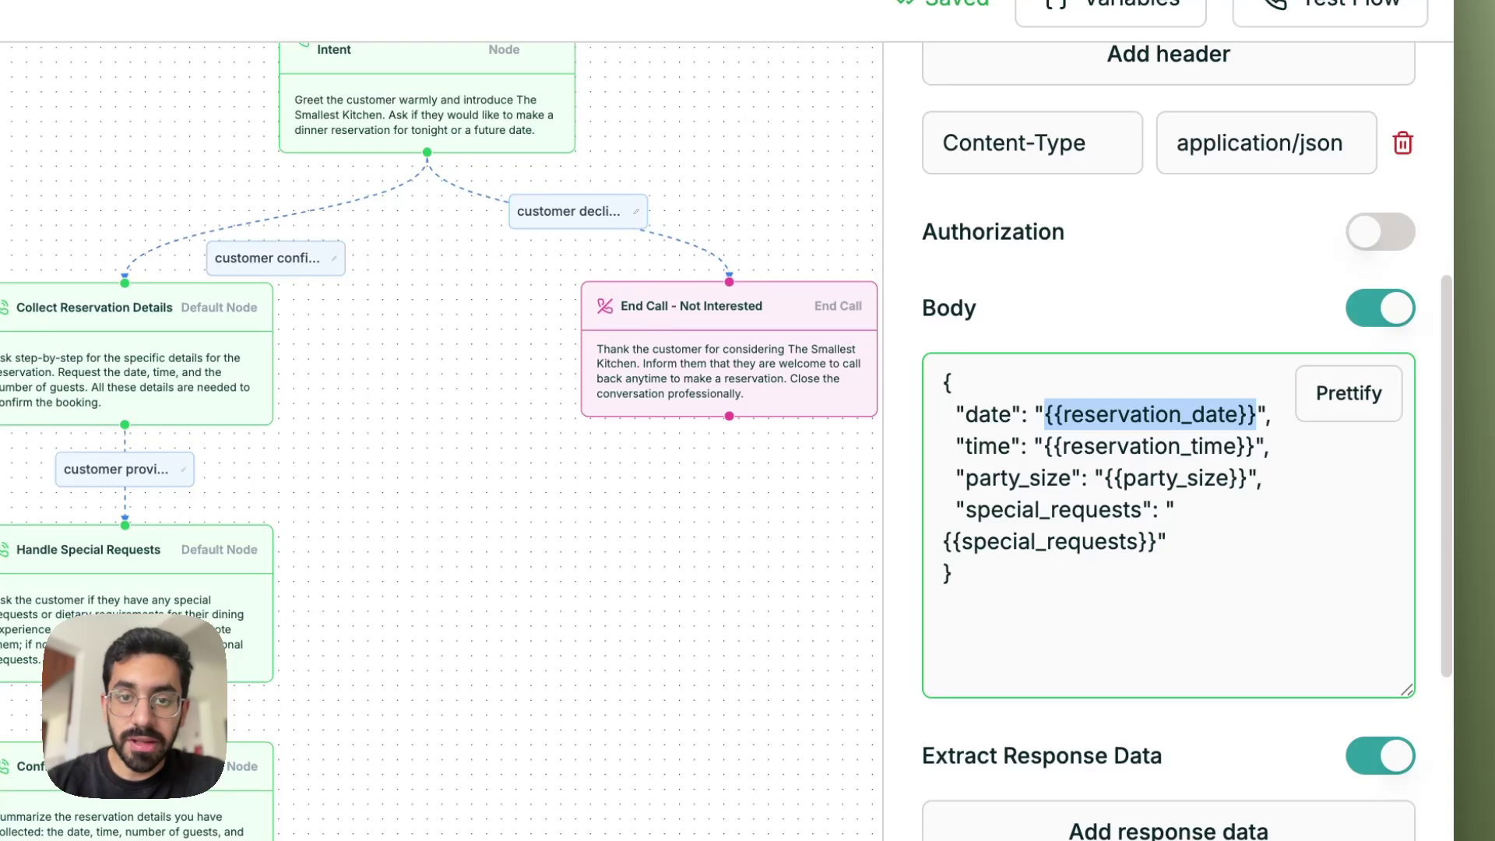
pyautogui.write('12/1')
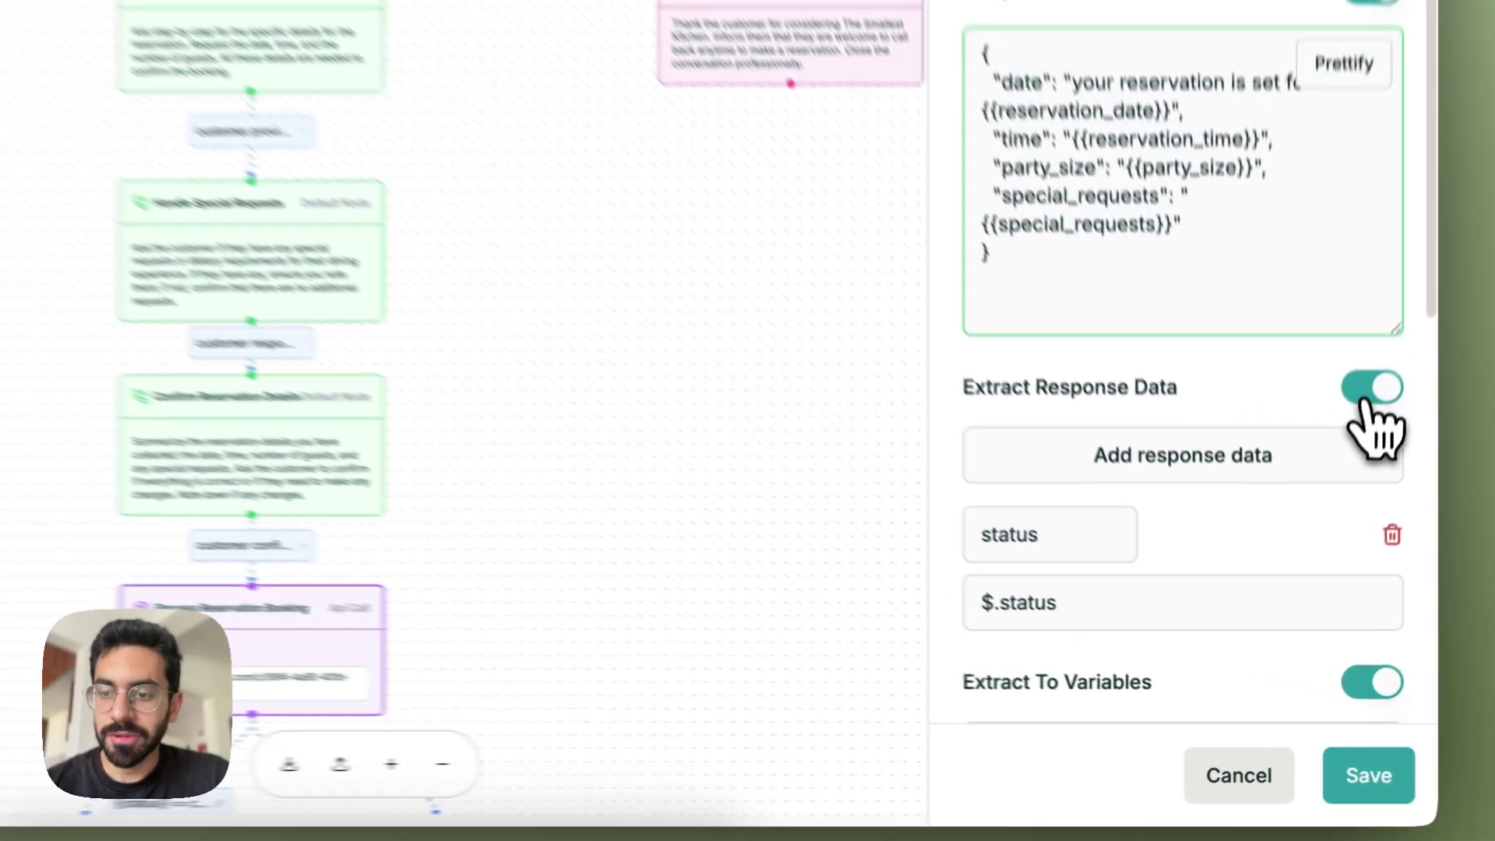
# Clear the response data by switching Extract Response Data off and back on, and add one blank response entry
pyautogui.click(1343, 539)
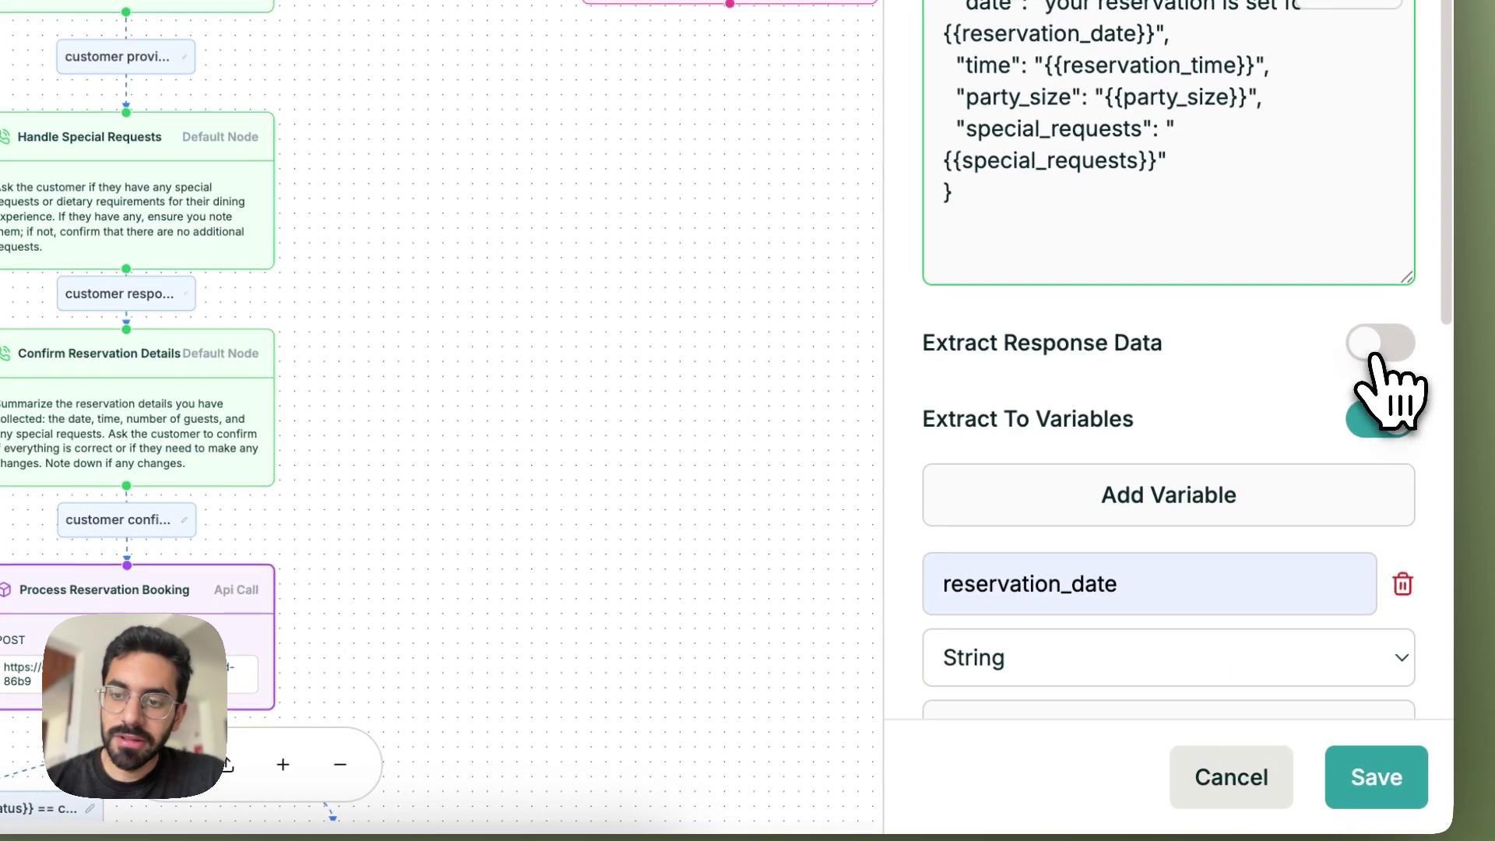
pyautogui.click(1374, 354)
pyautogui.click(1082, 442)
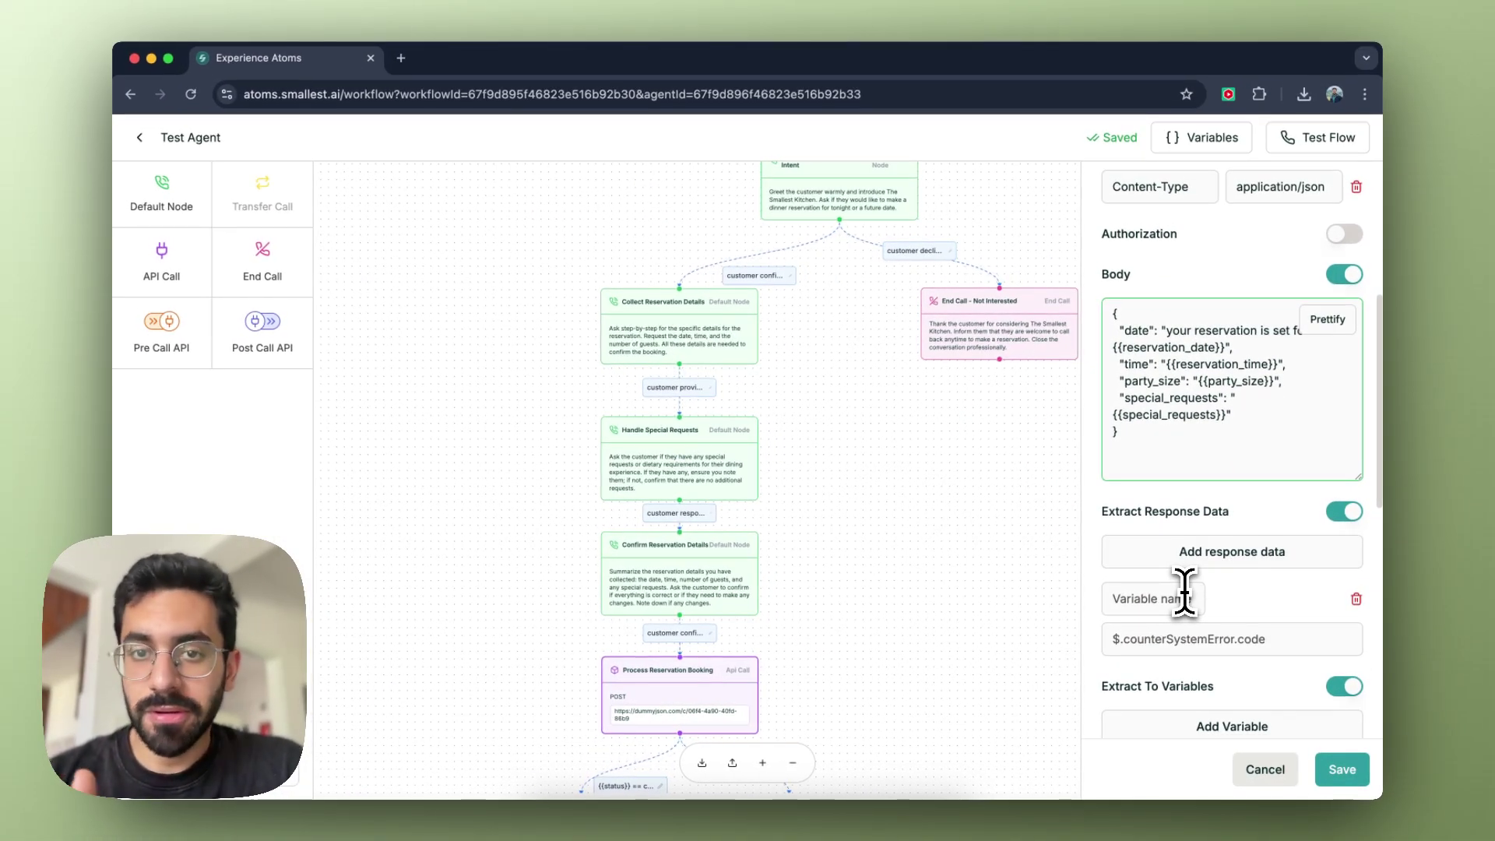
# Define the response variable tableBooked with the path $.tableBooked and save the API call node
pyautogui.click(1185, 597)
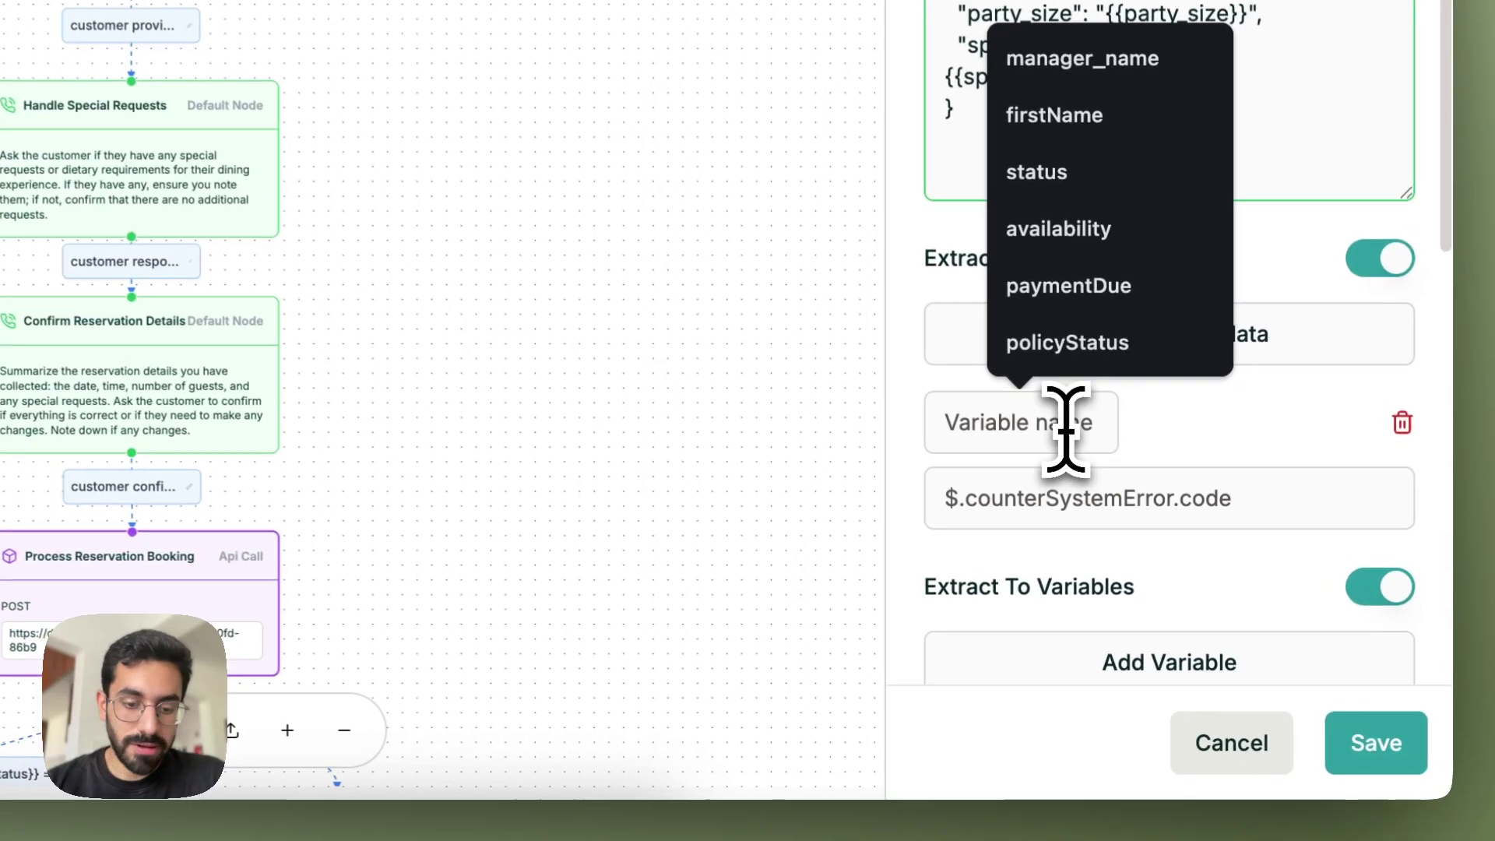
pyautogui.write('table')
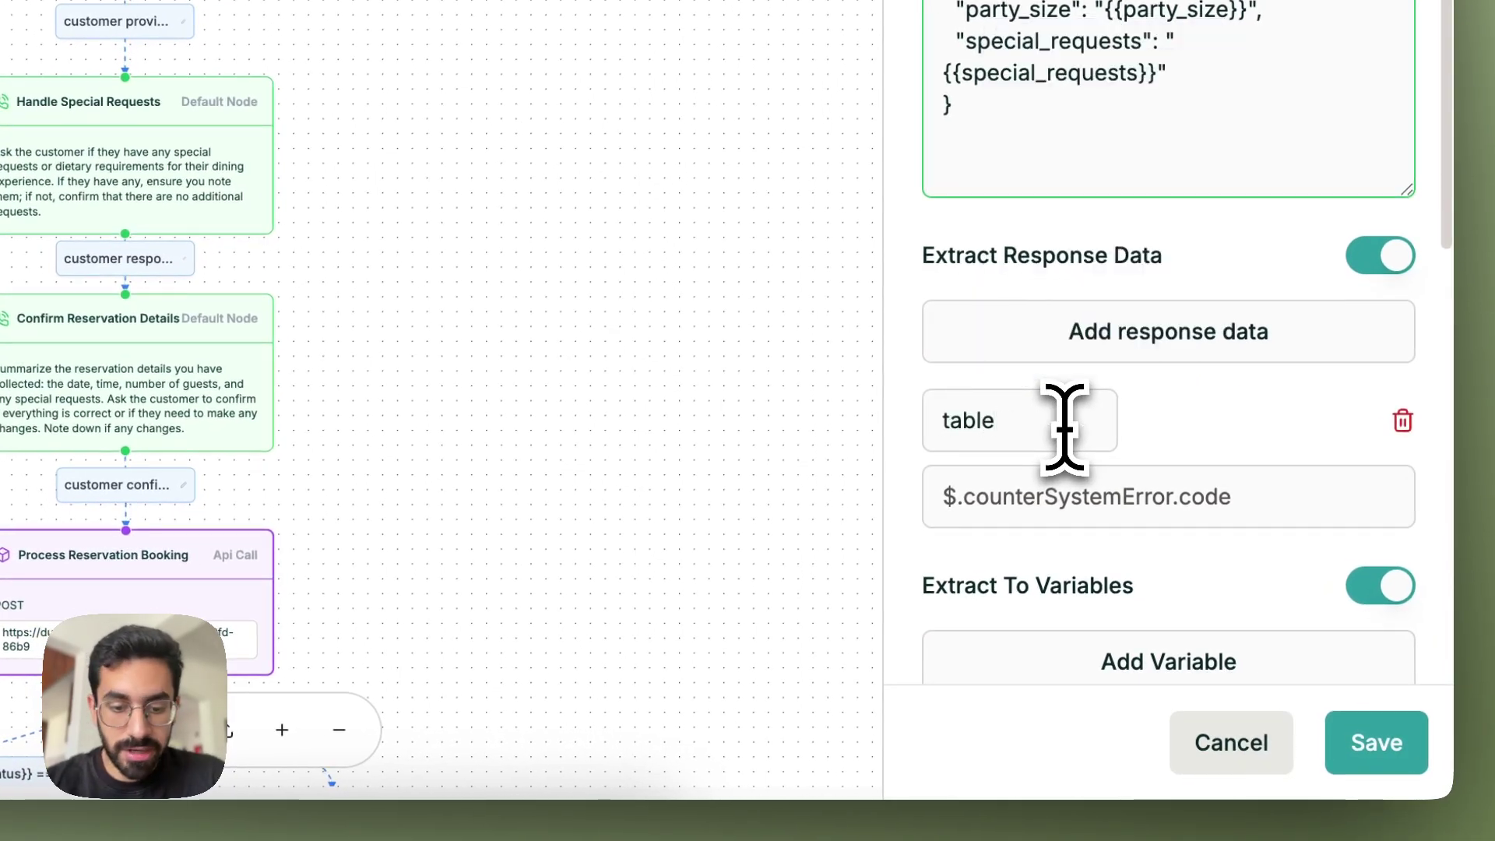
pyautogui.write('Booked')
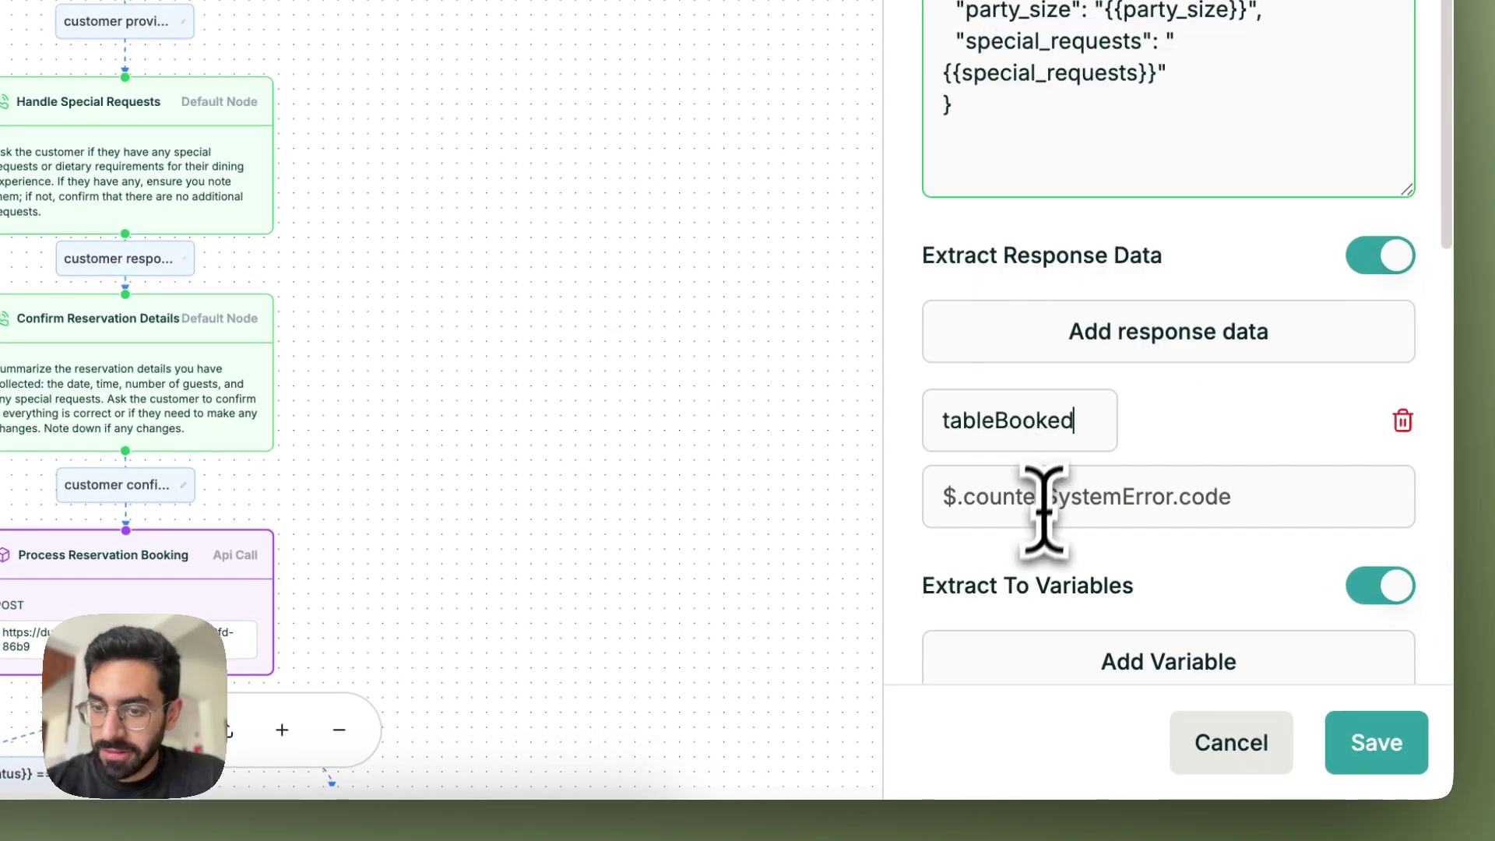
pyautogui.click(1044, 506)
pyautogui.write('$.tableB')
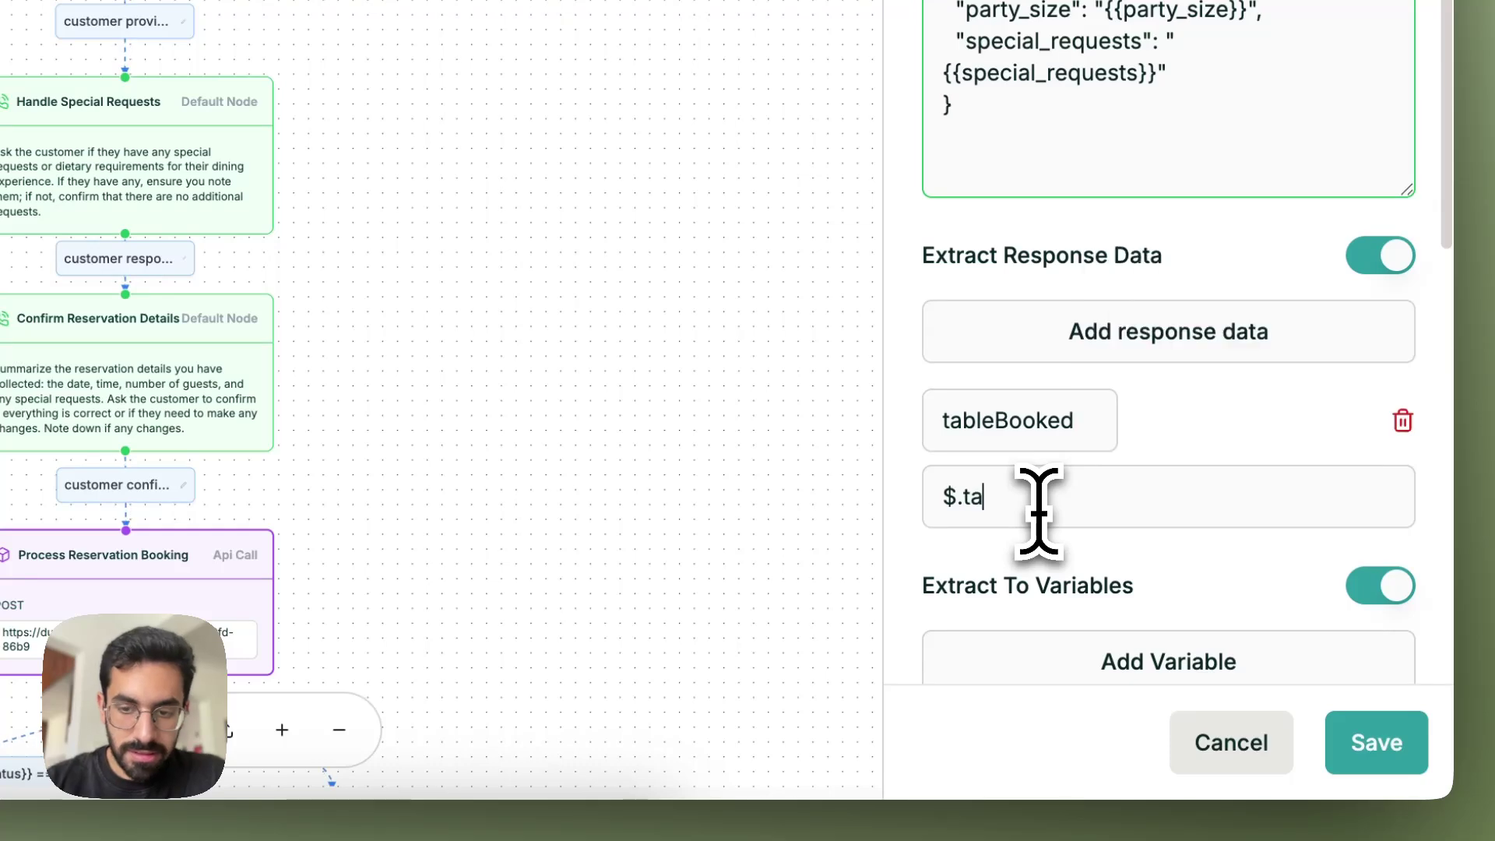
pyautogui.write('ooked')
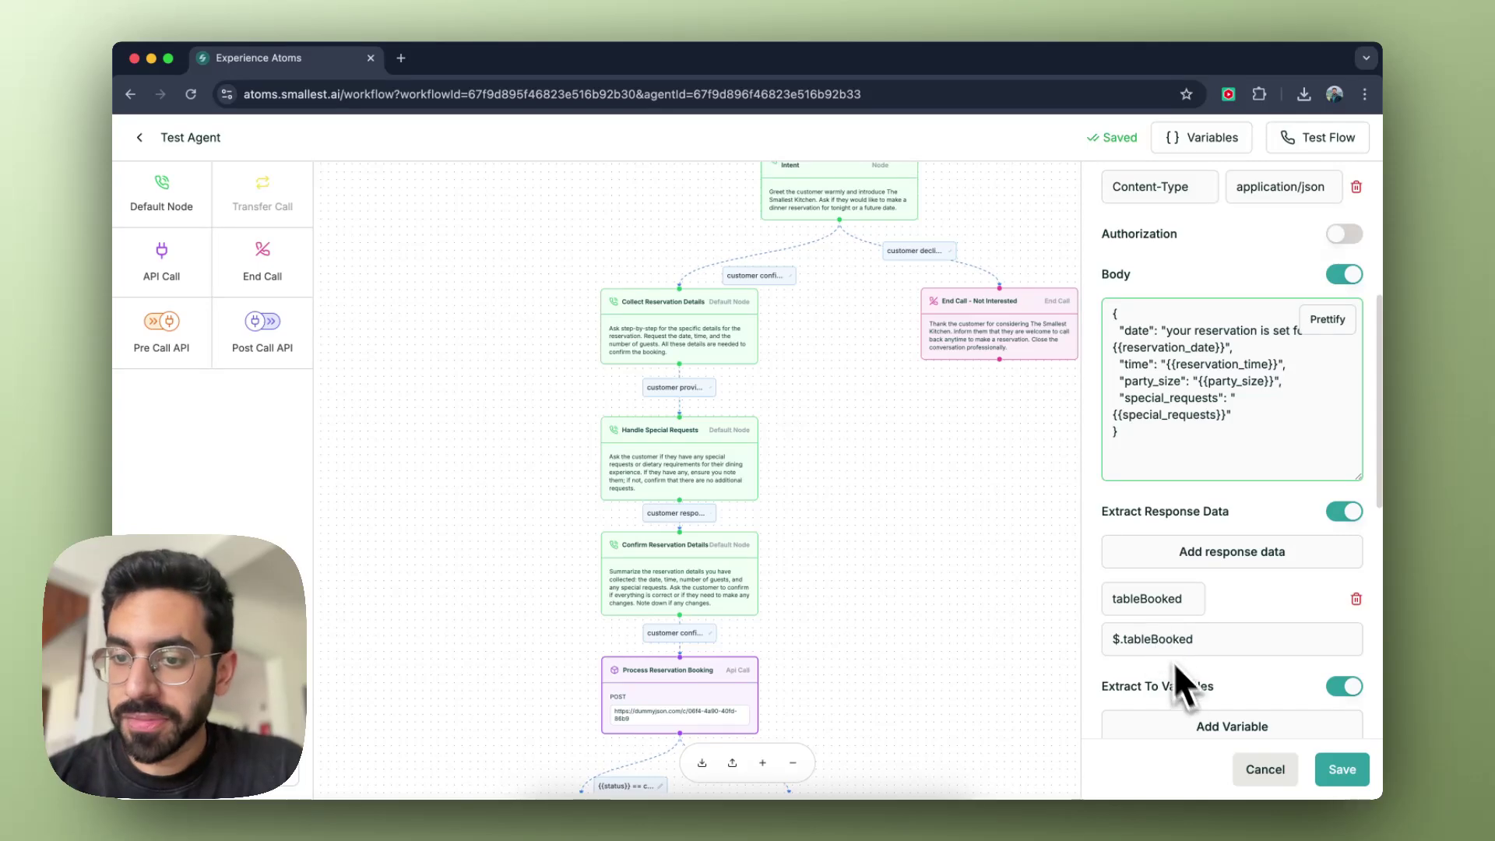
pyautogui.click(1341, 769)
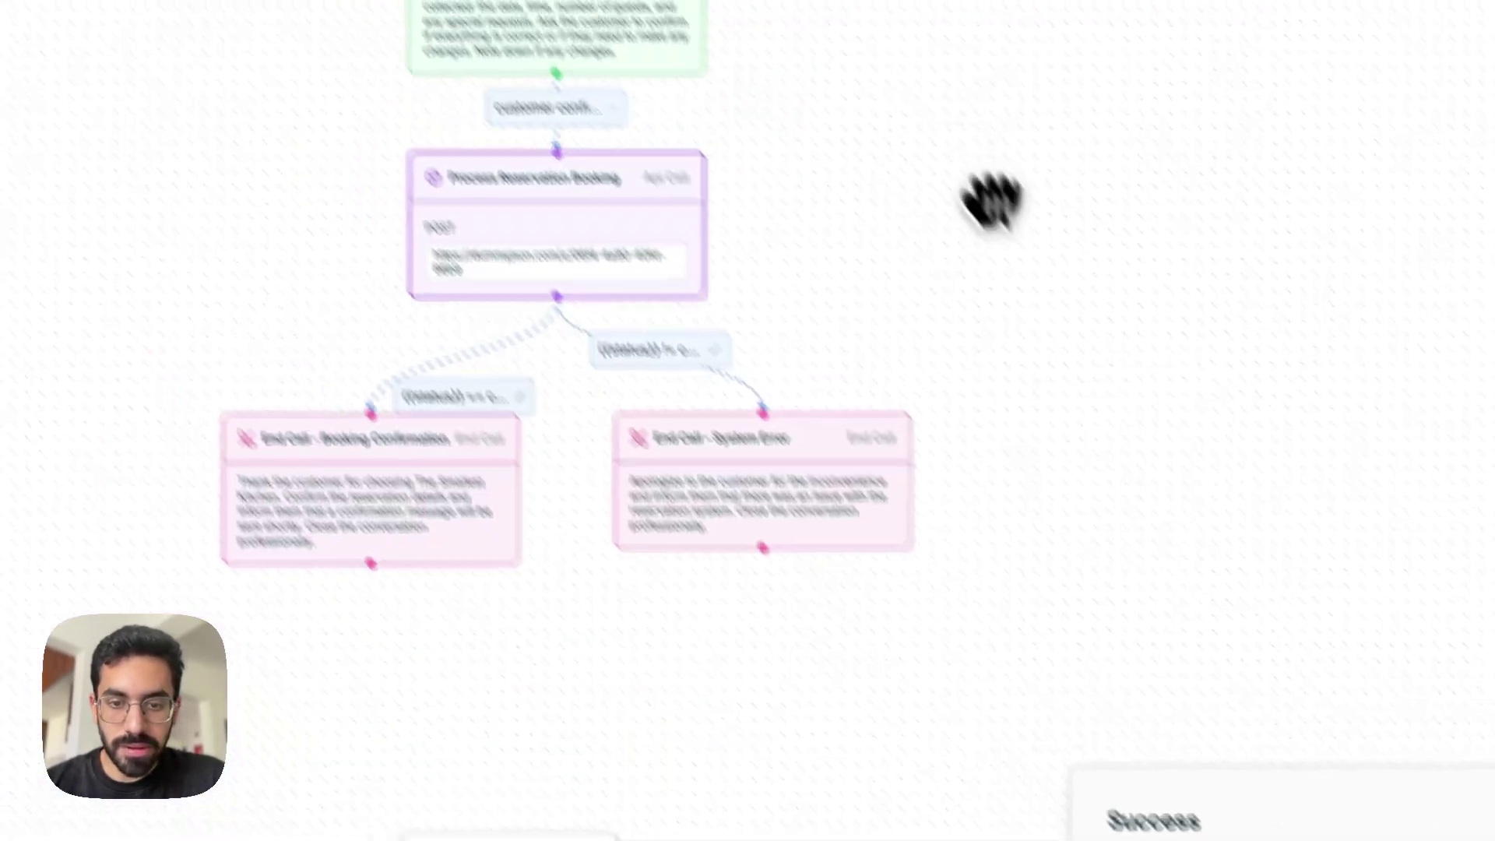
# Set the variable of the condition leading to End Call - Booking Confirmation to tableBooked and save it
pyautogui.click(463, 397)
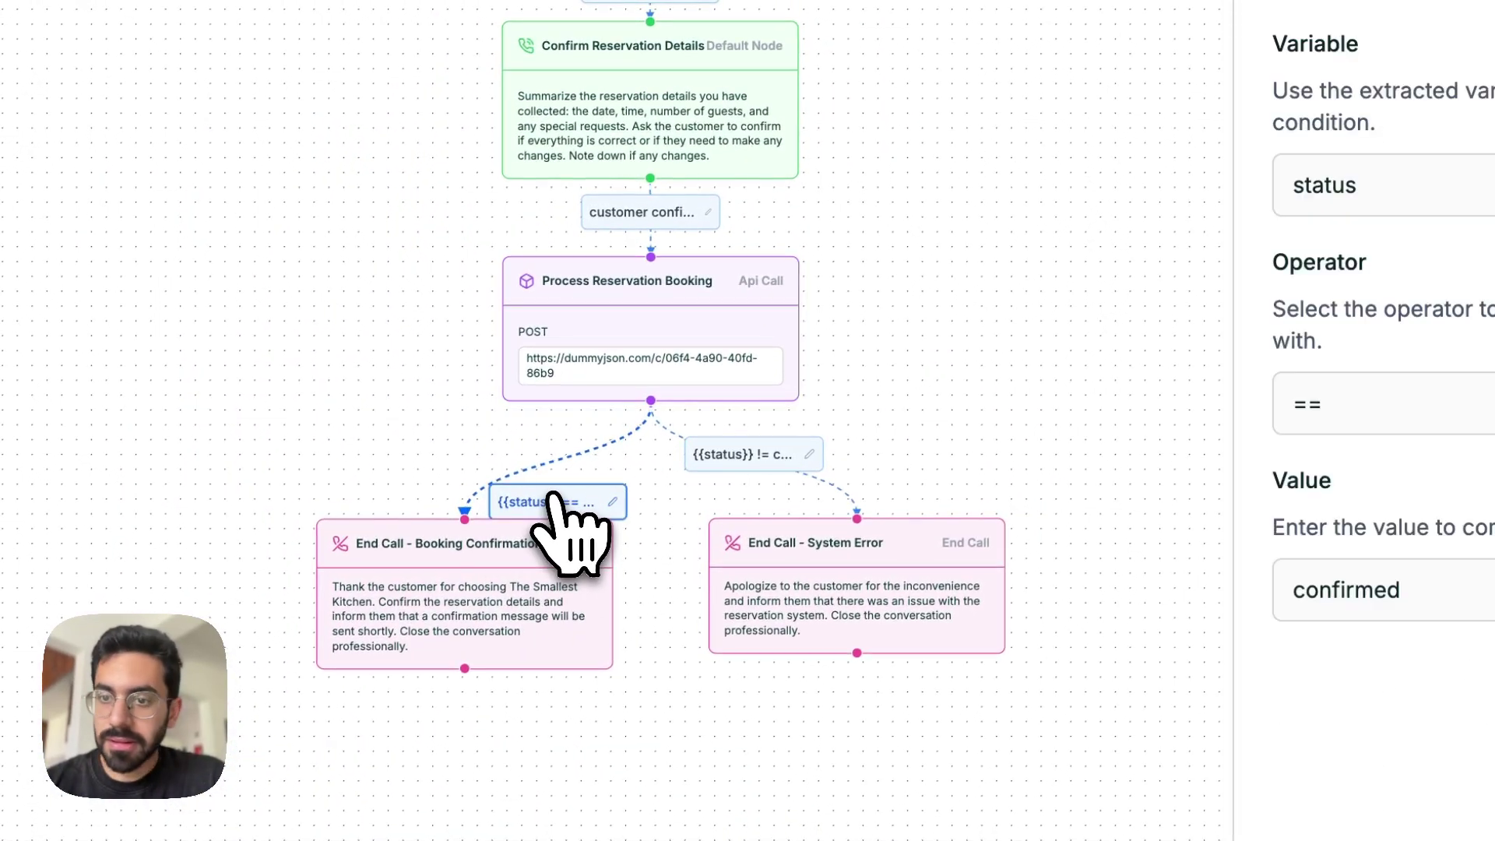
pyautogui.doubleClick(1341, 187)
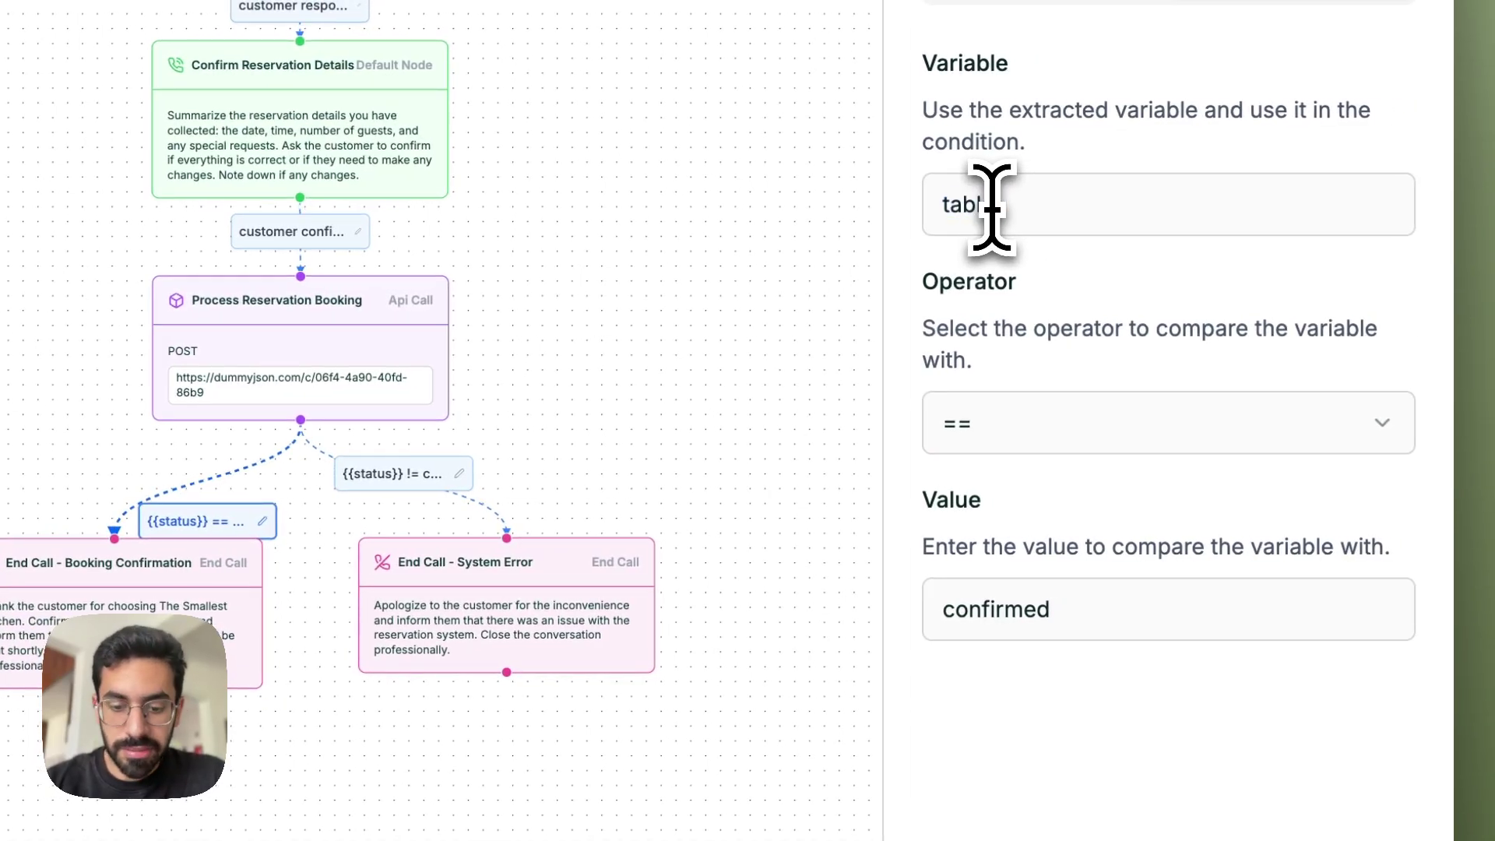
pyautogui.click(1402, 789)
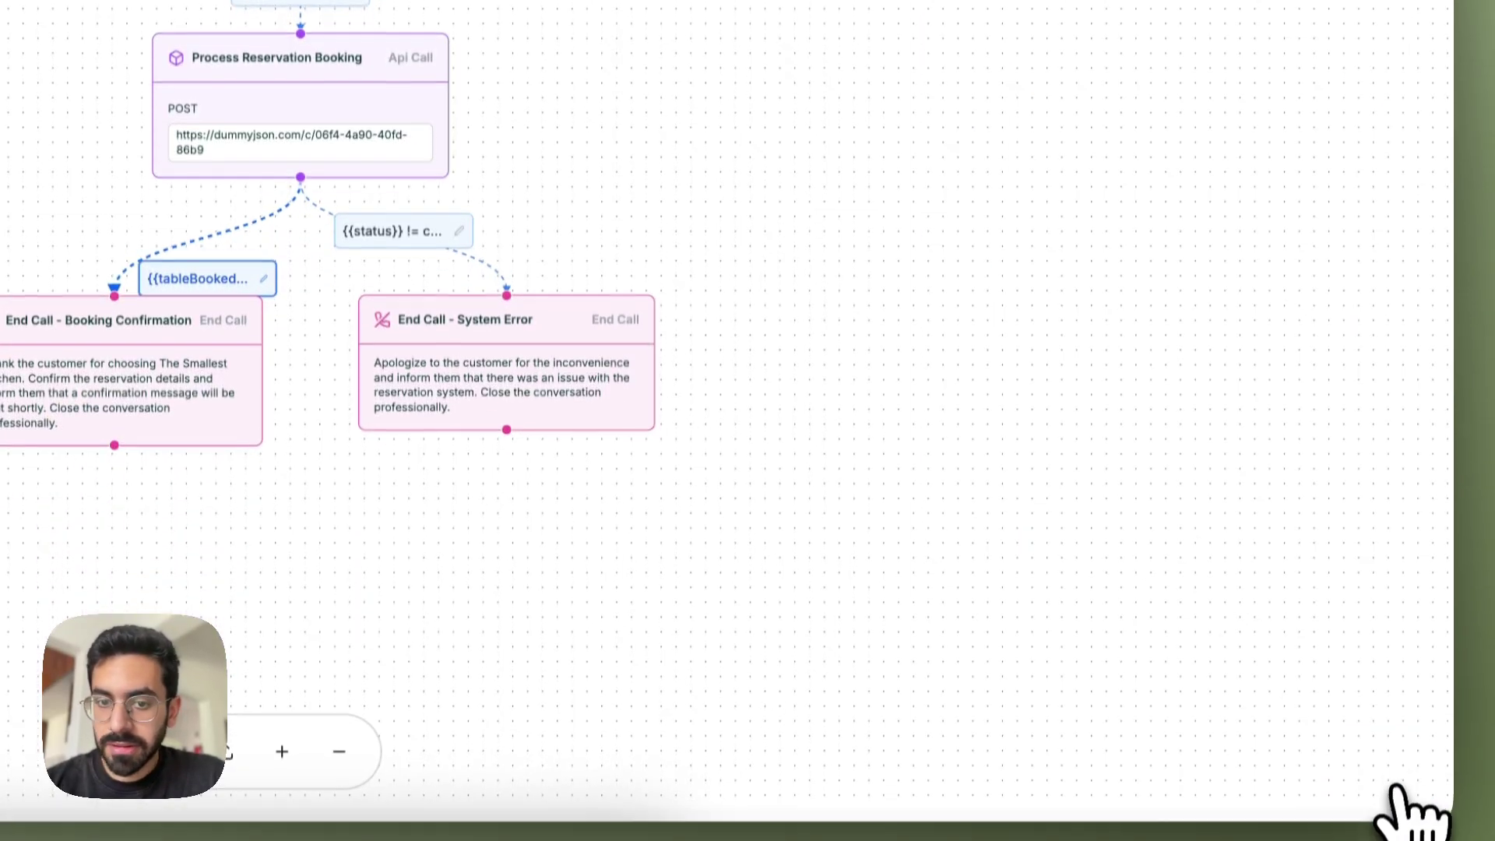
# Set the variable of the condition leading to End Call - System Error to tableBooked and save it
pyautogui.click(388, 476)
pyautogui.doubleClick(1114, 192)
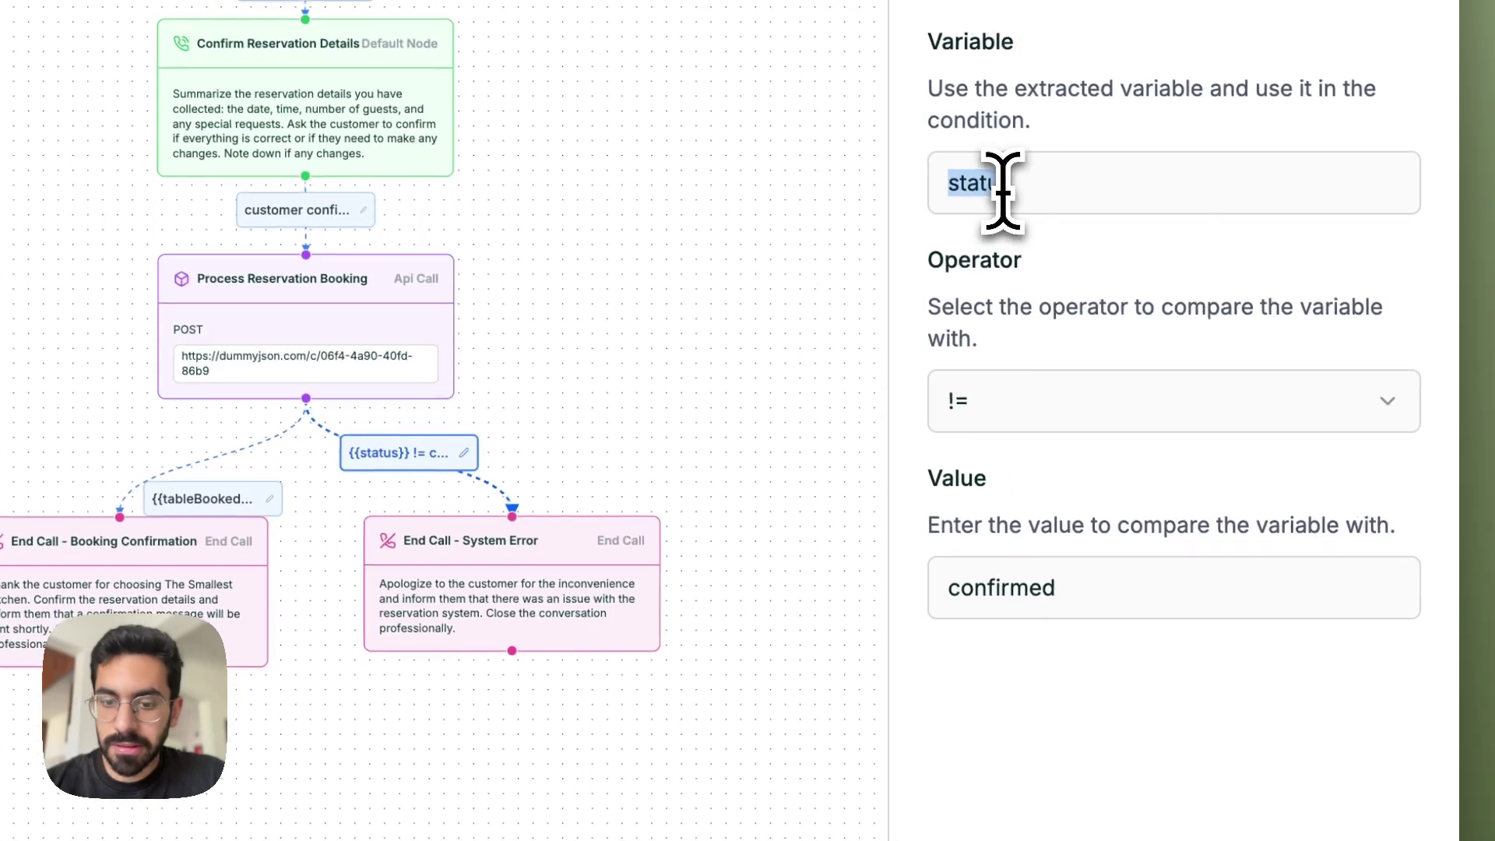
pyautogui.write('tableBooke')
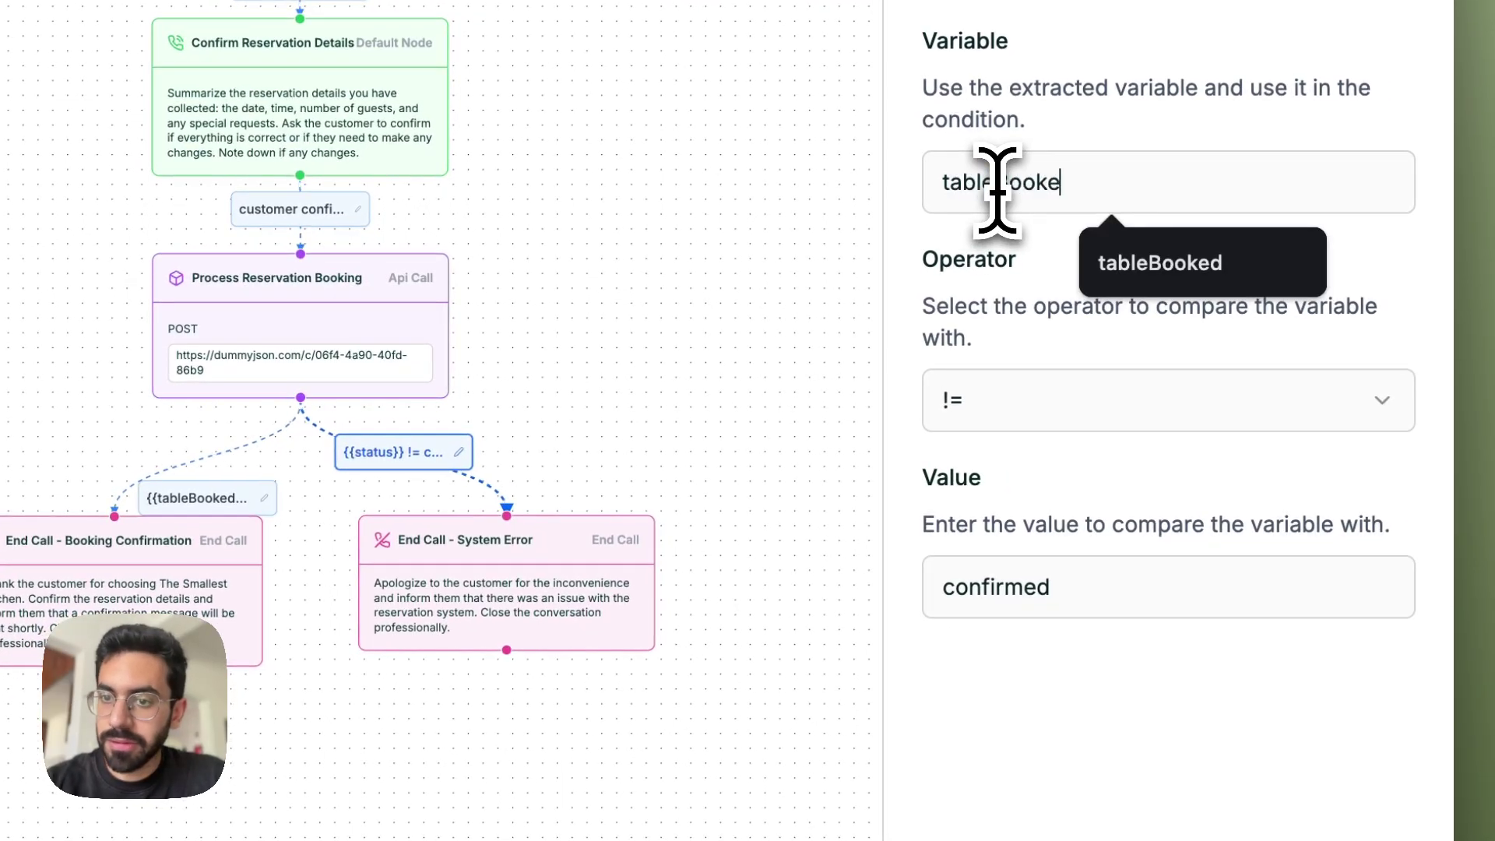
pyautogui.write('d')
pyautogui.click(1371, 770)
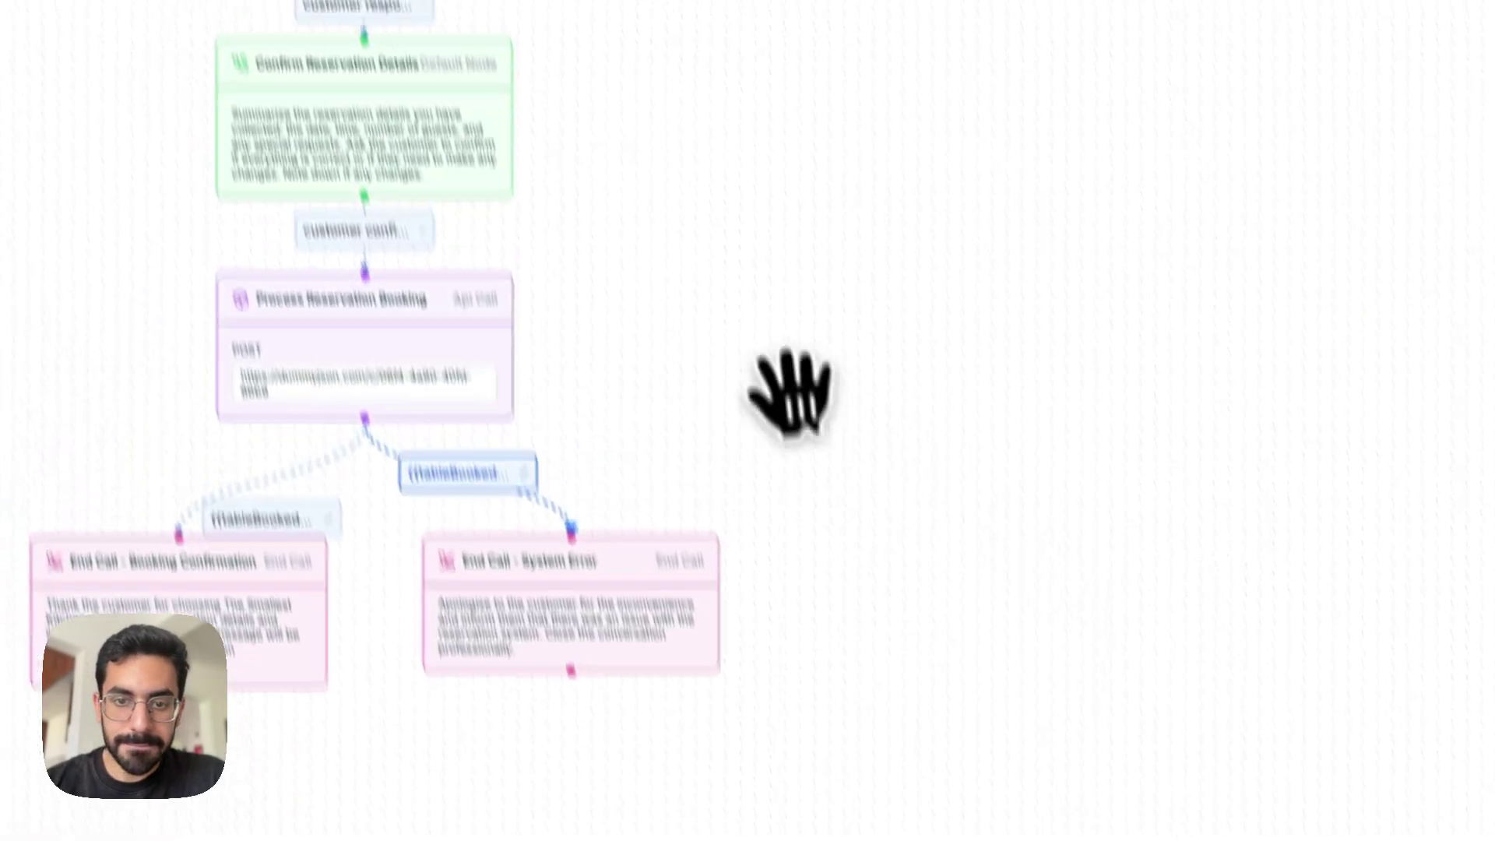
# Try the Static Text option on the Handle Special Requests node, switch it back off and close the node's settings
pyautogui.scroll(-3, 792, 393)
pyautogui.moveTo(870, 233); pyautogui.dragTo(851, 432)
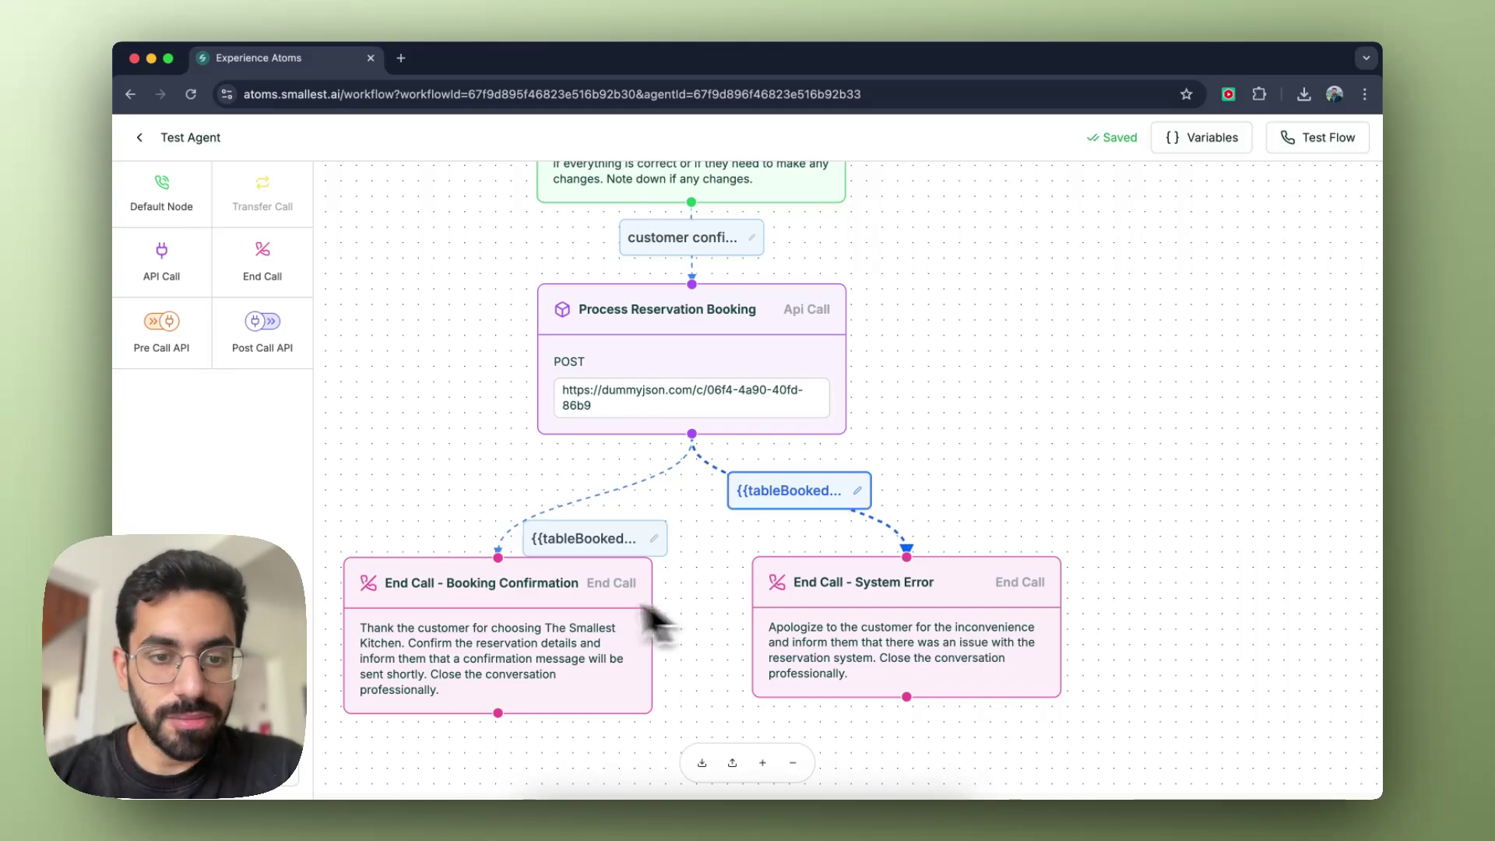
pyautogui.scroll(-5, 971, 507)
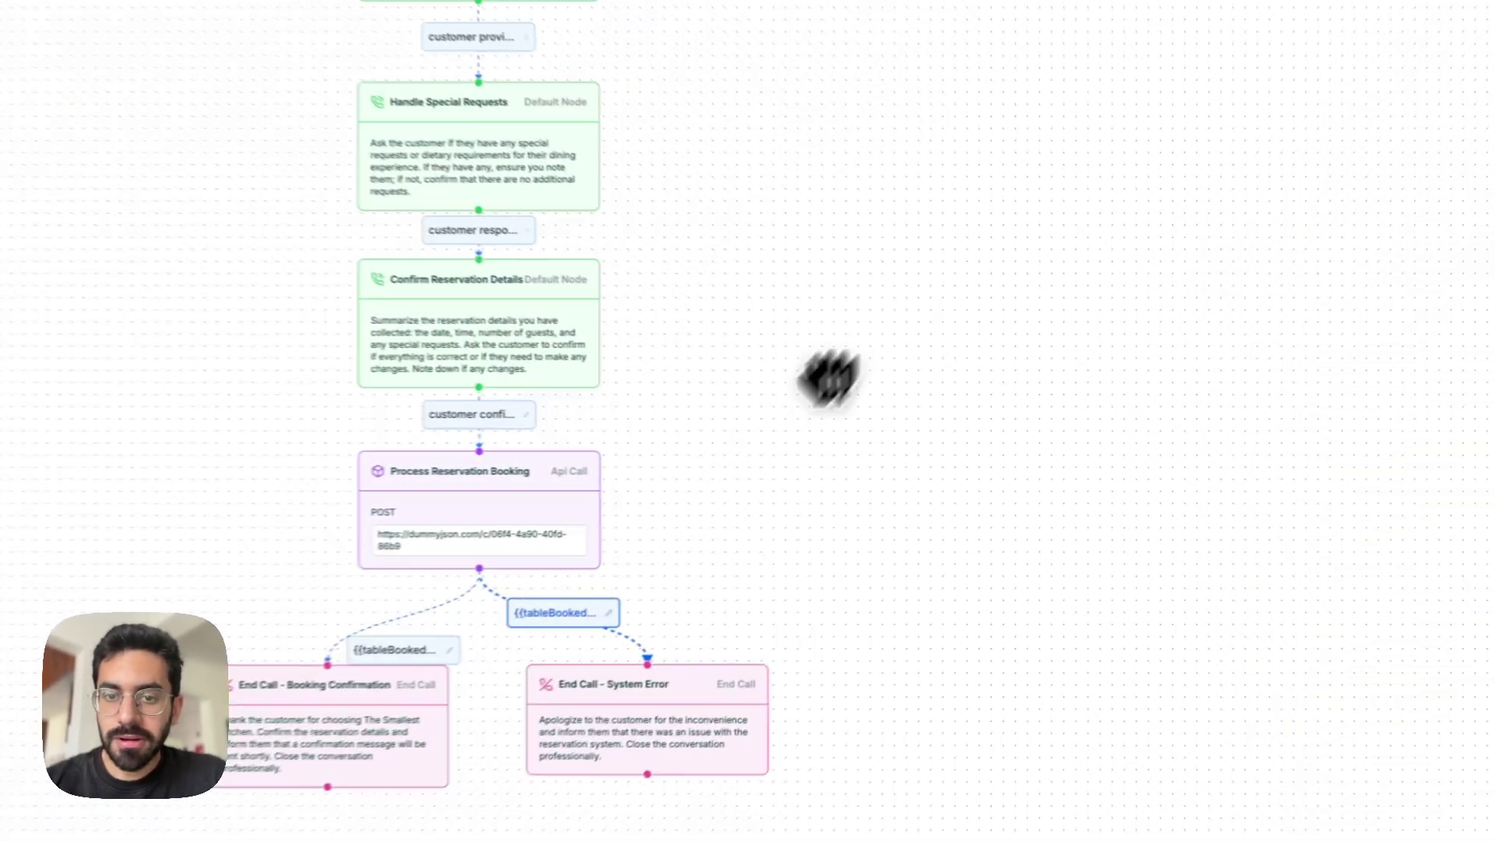
pyautogui.scroll(-3, 829, 377)
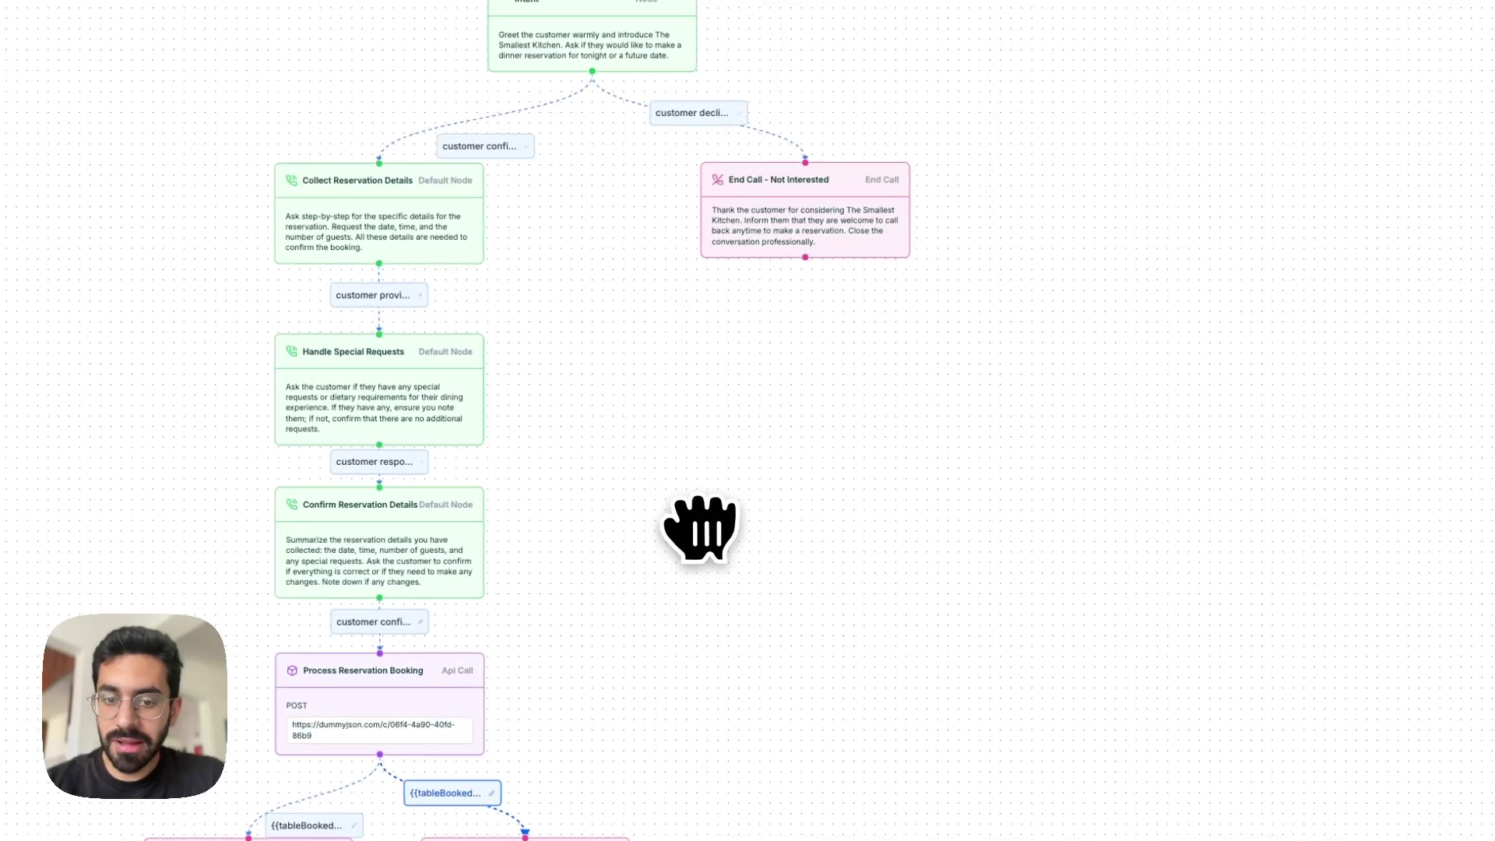
pyautogui.click(805, 222)
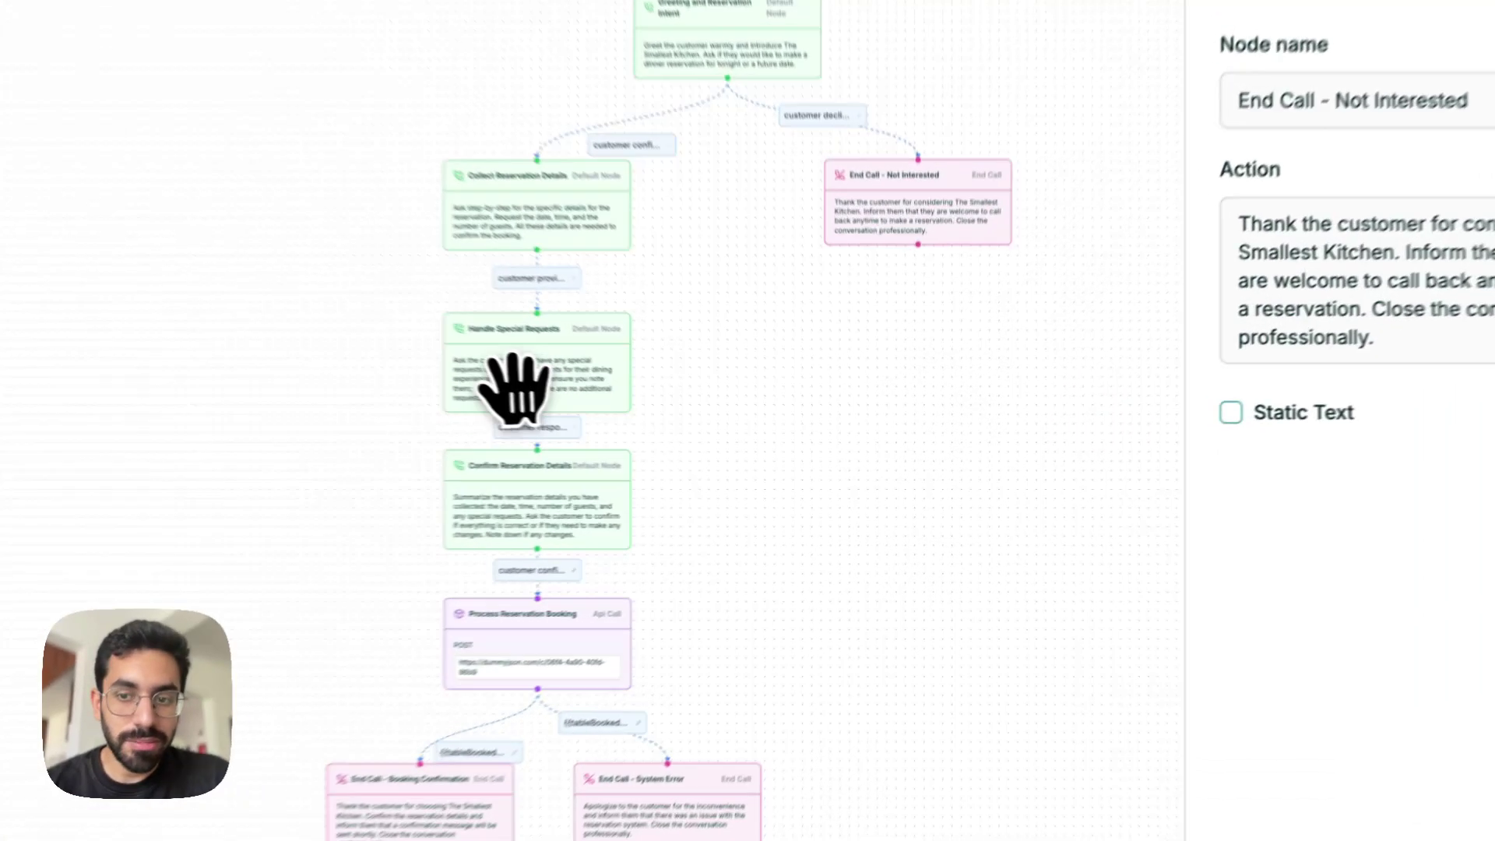
pyautogui.click(514, 382)
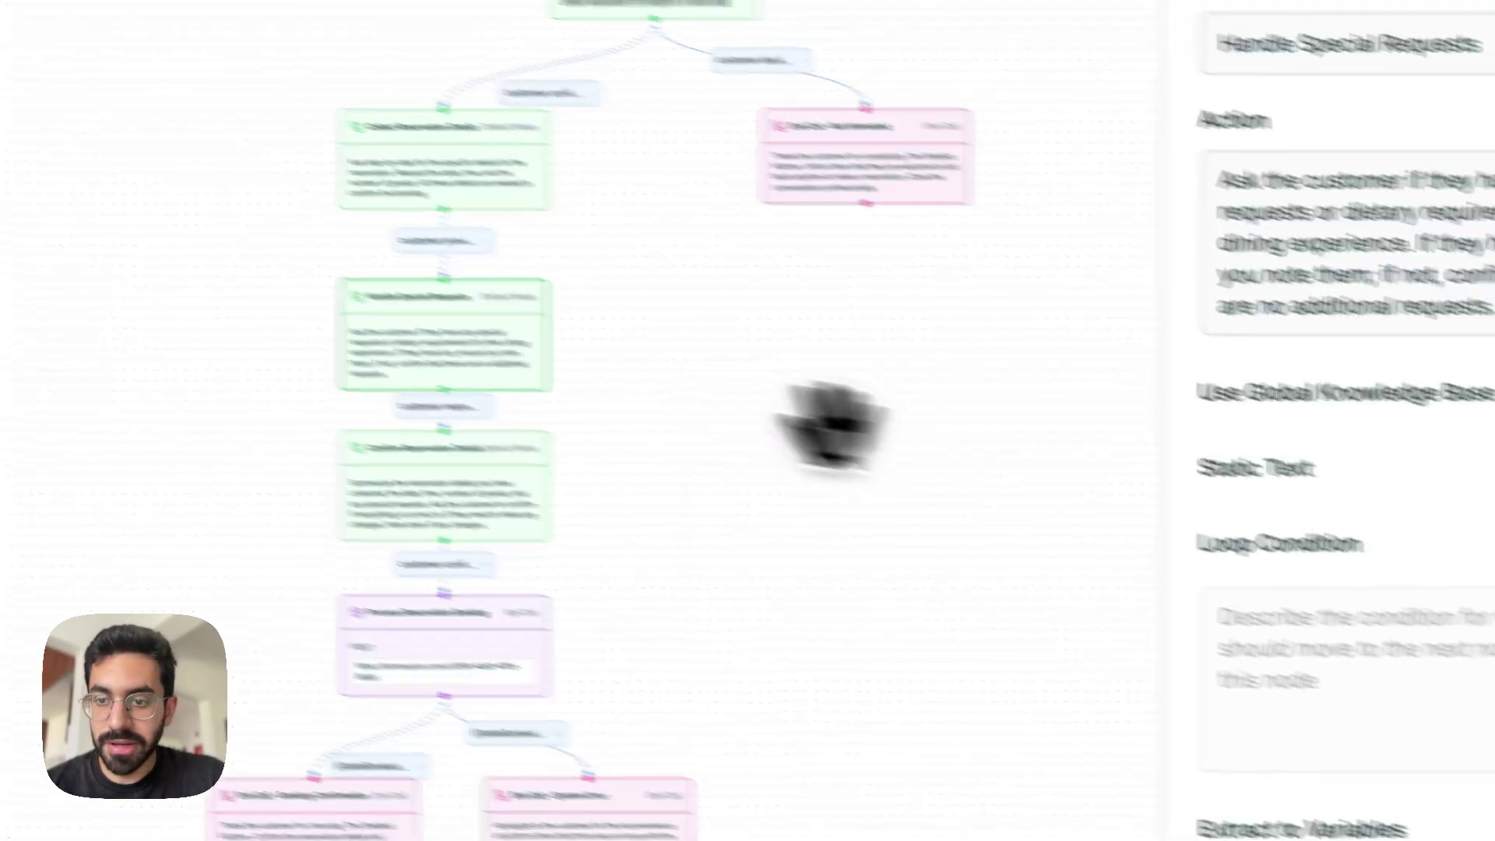
pyautogui.click(1405, 396)
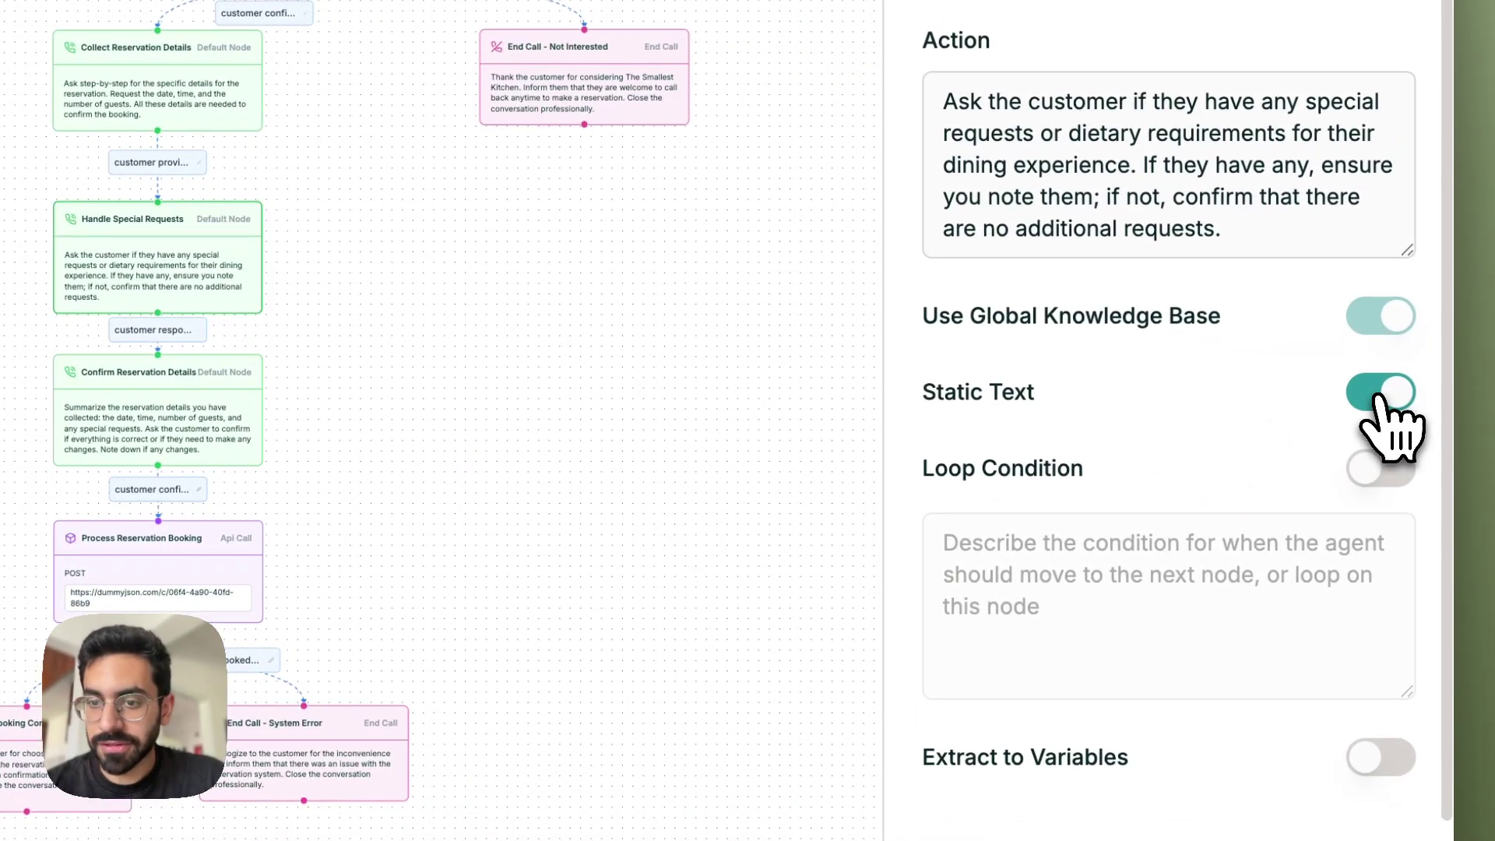
pyautogui.click(1390, 393)
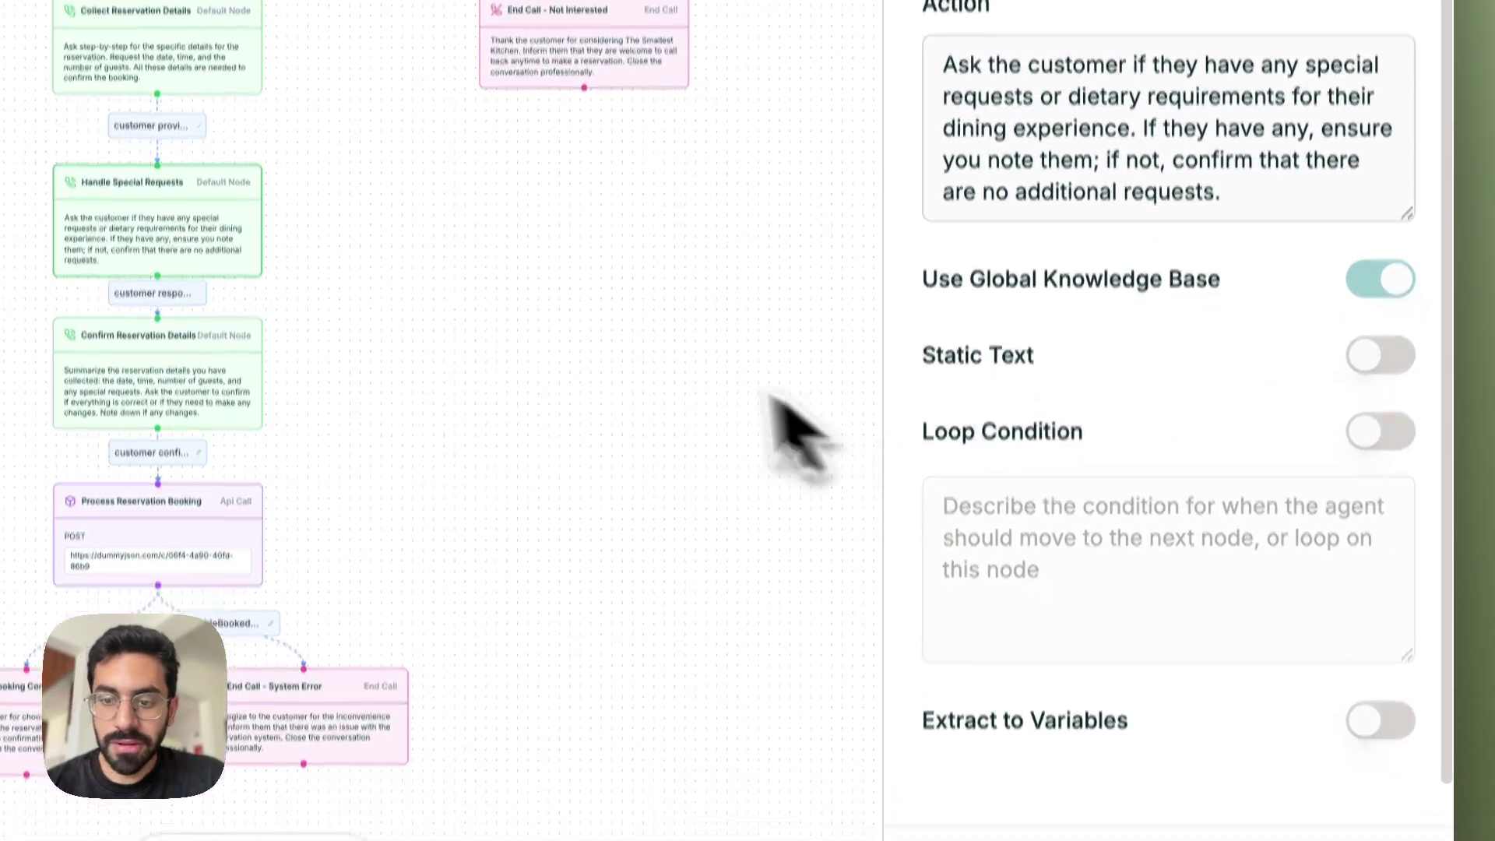
pyautogui.click(801, 434)
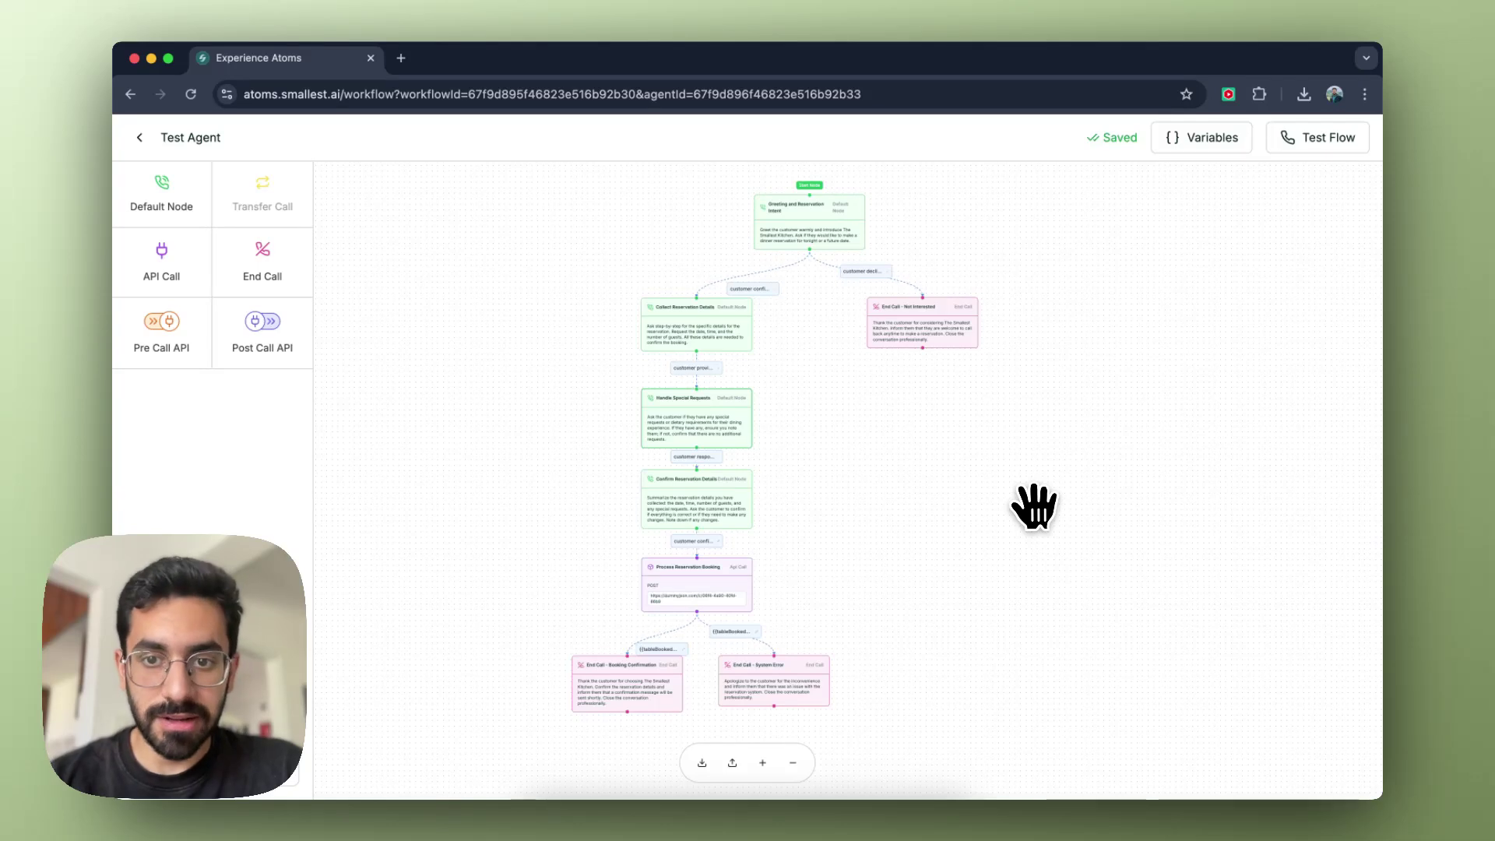
# Add a Post Call API node below End Call - Booking Confirmation and connect that end node to it
pyautogui.scroll(-5, 1033, 506)
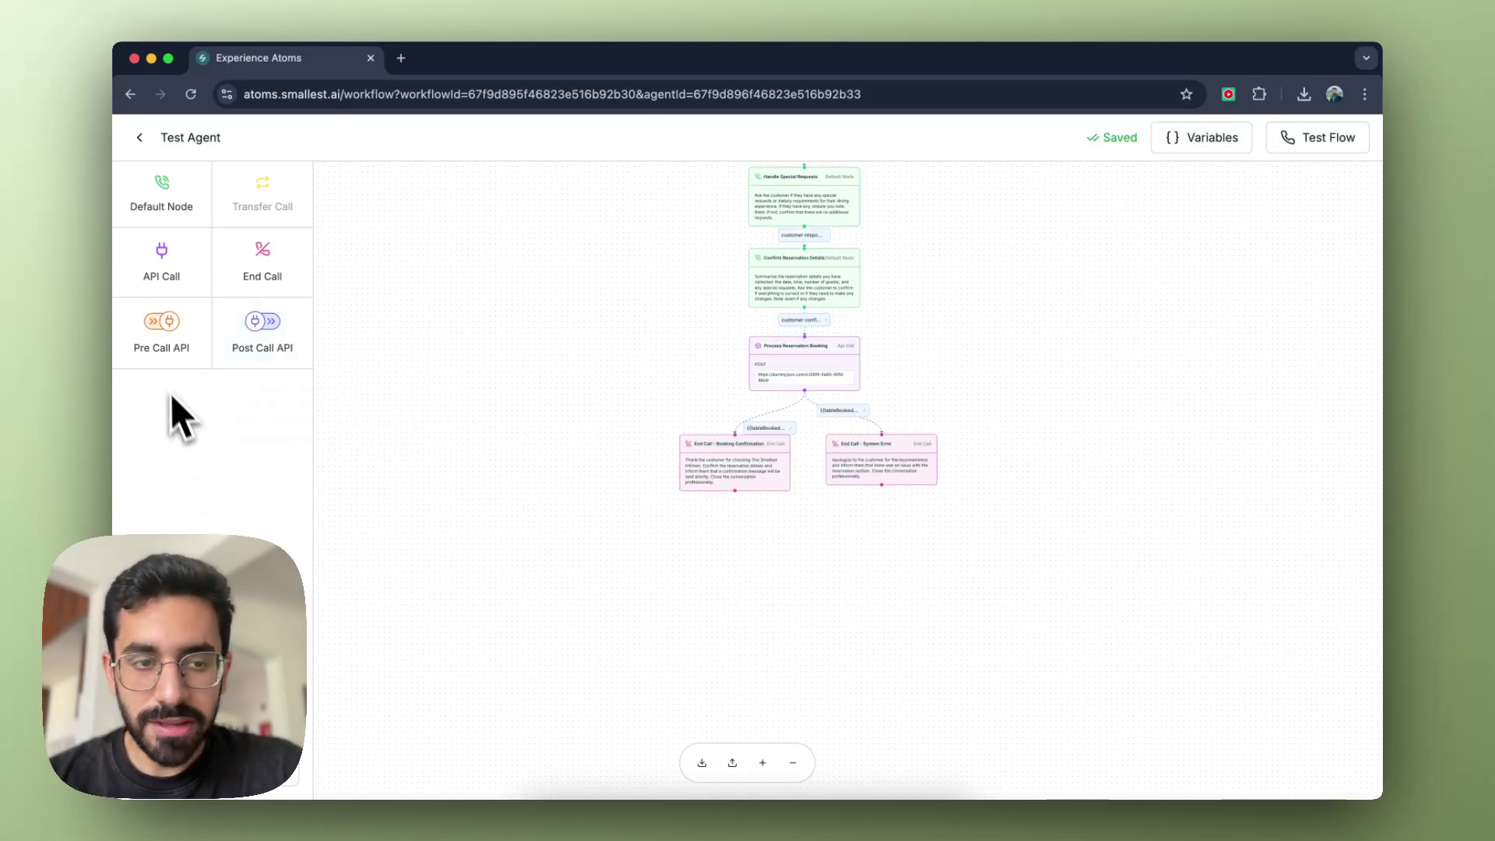
pyautogui.moveTo(168, 377)
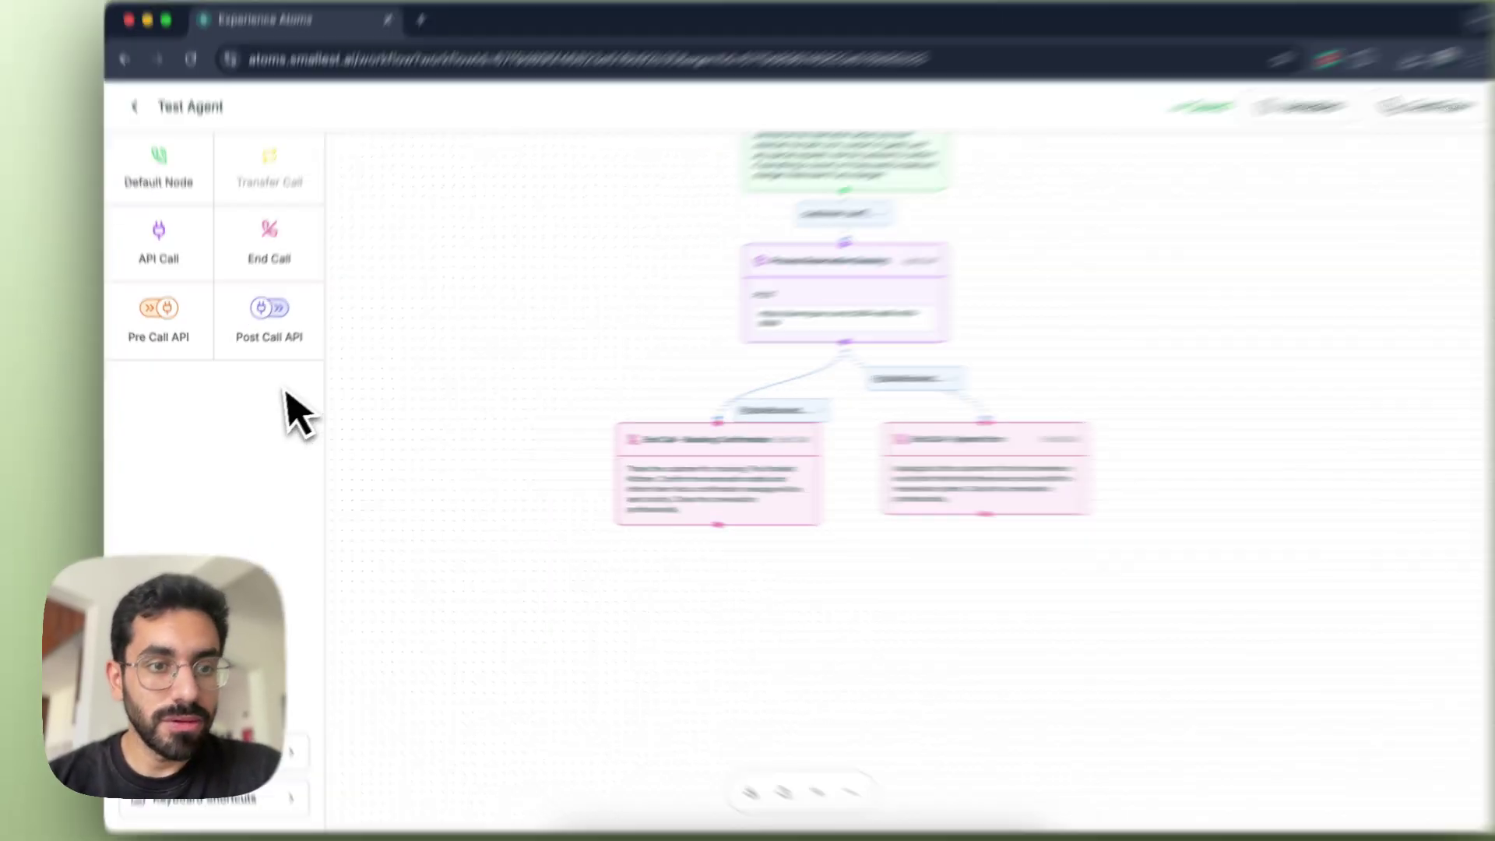
pyautogui.moveTo(262, 331); pyautogui.dragTo(584, 591)
pyautogui.moveTo(771, 491); pyautogui.dragTo(749, 463)
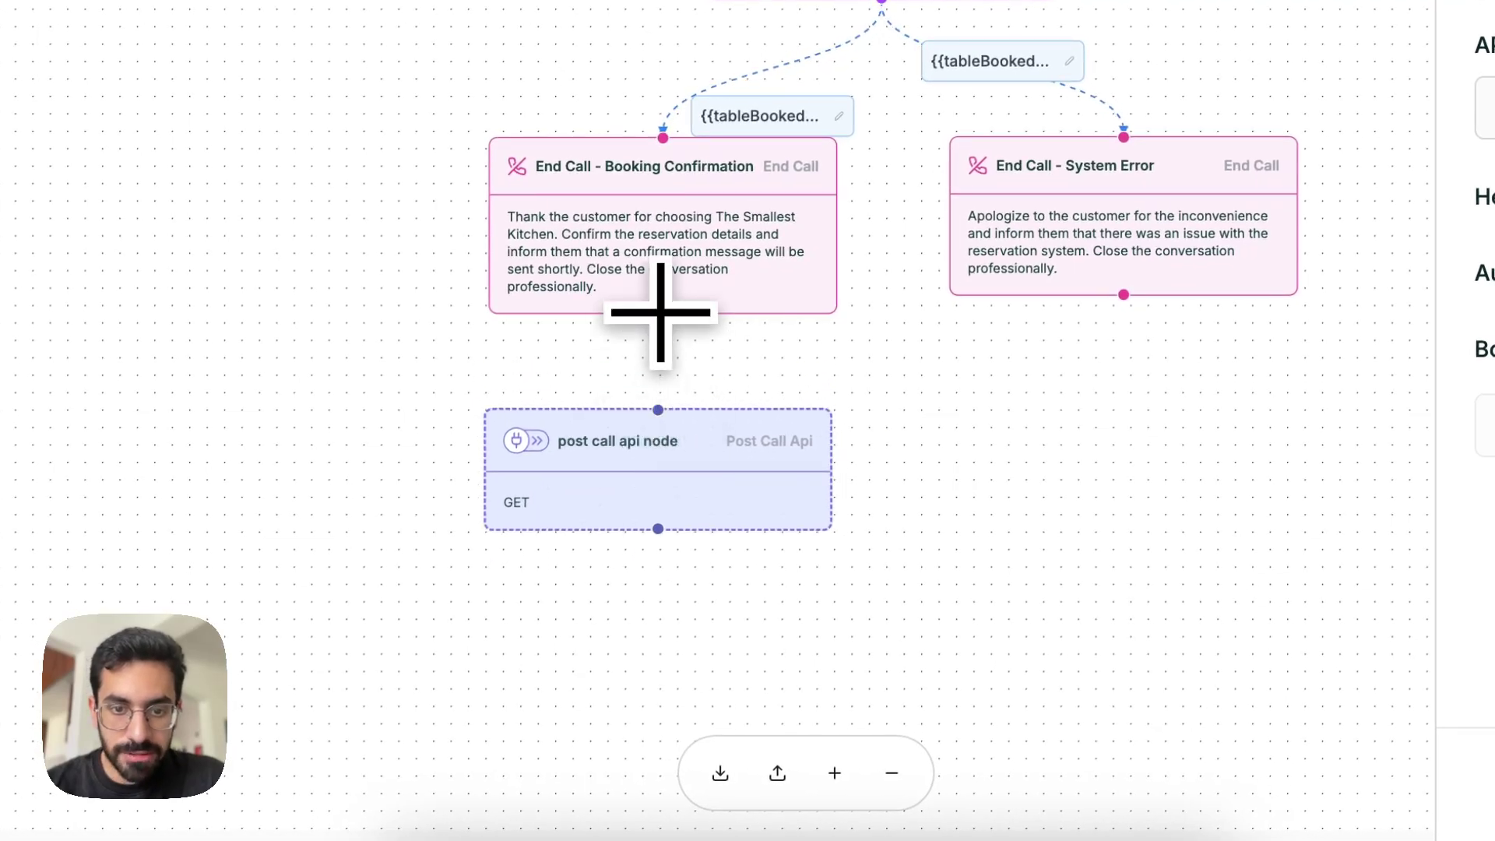
pyautogui.moveTo(663, 312); pyautogui.dragTo(666, 424)
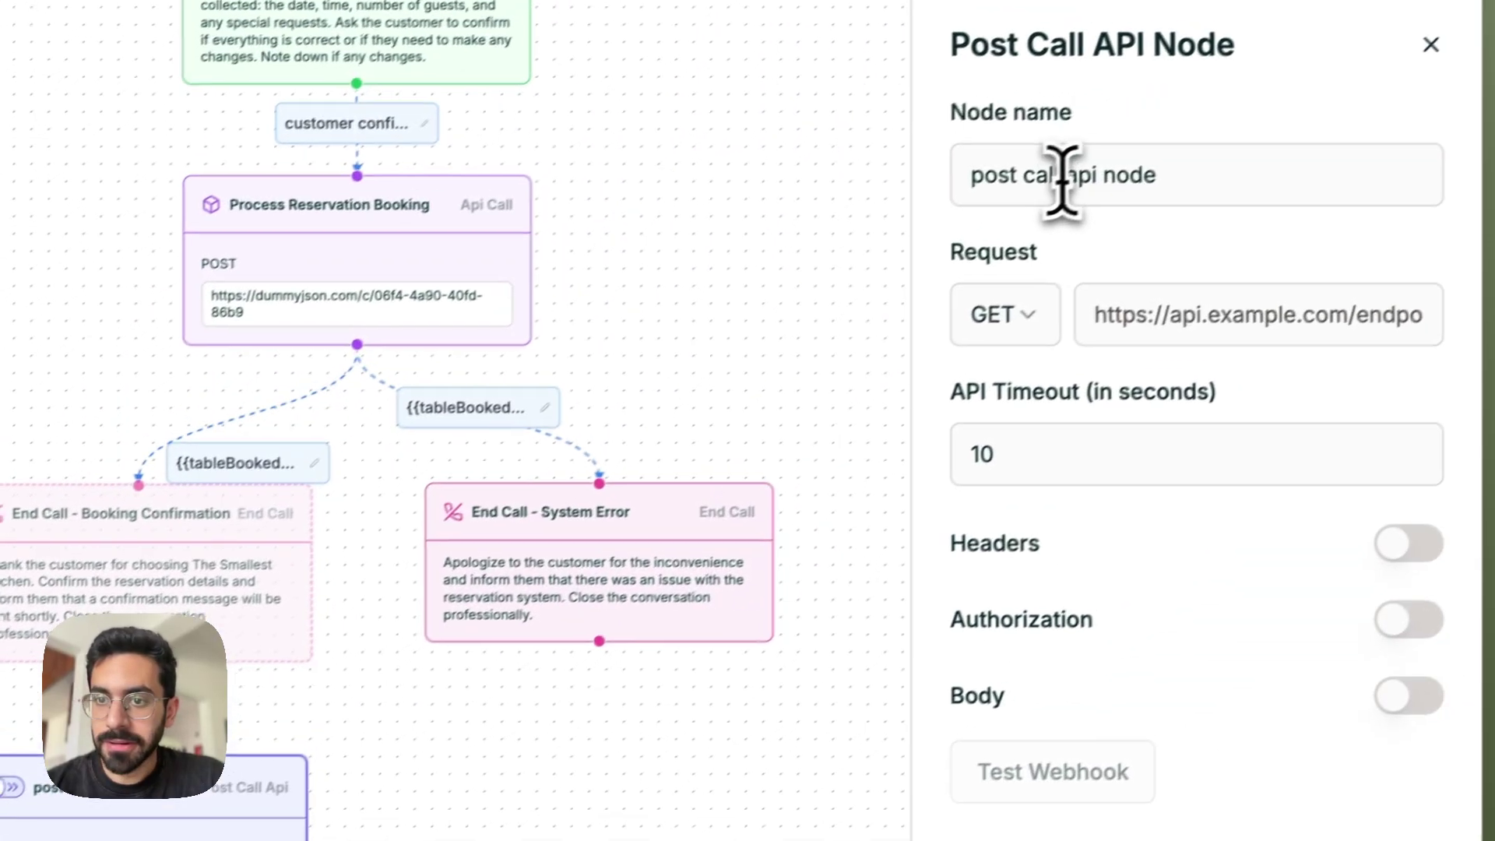
pyautogui.tripleClick(1061, 185)
pyautogui.write('Book')
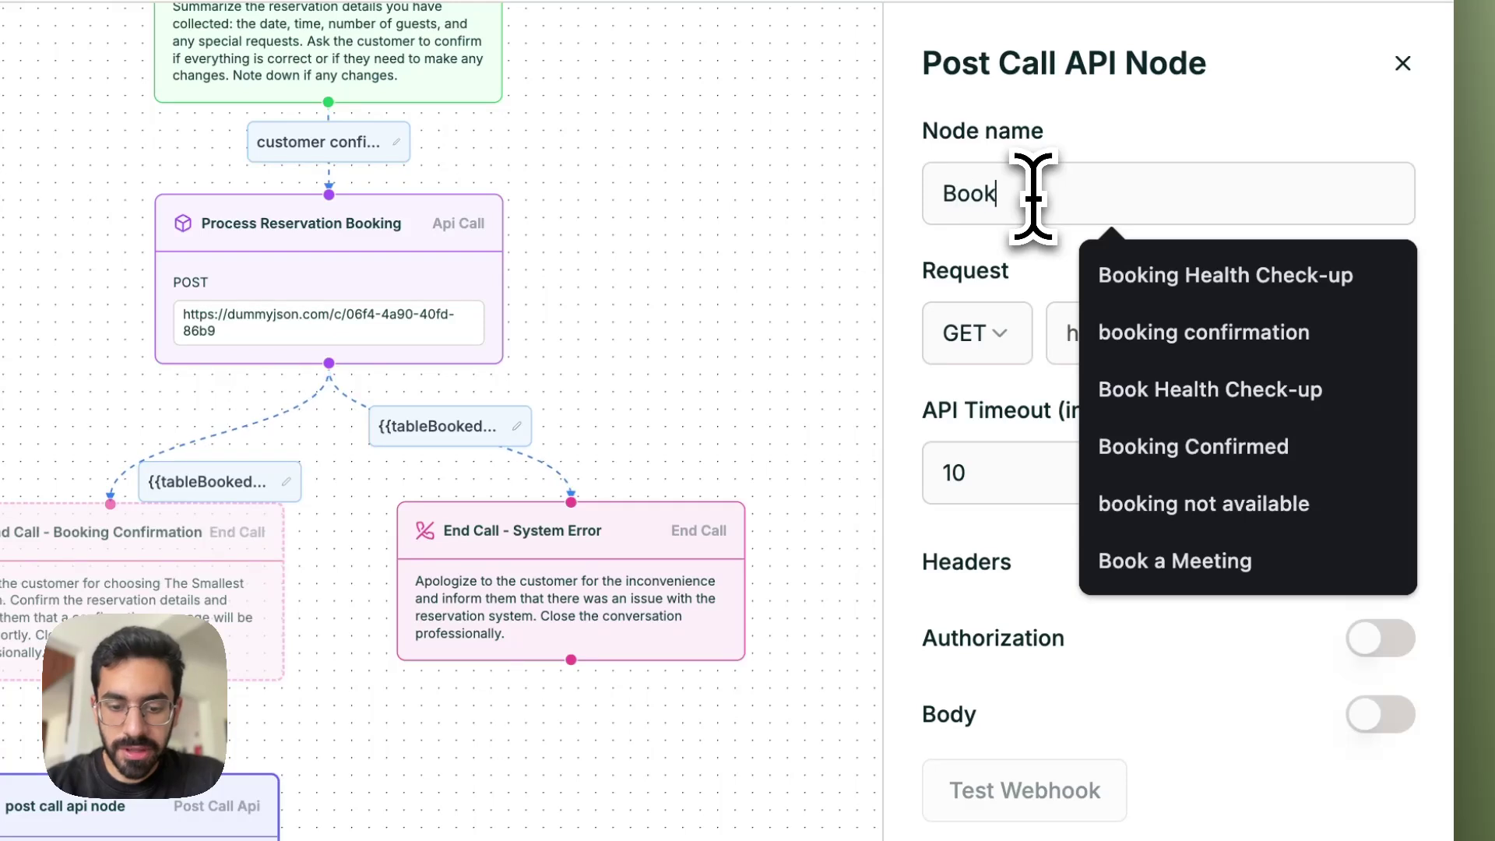
pyautogui.write('ing confirmed SMS')
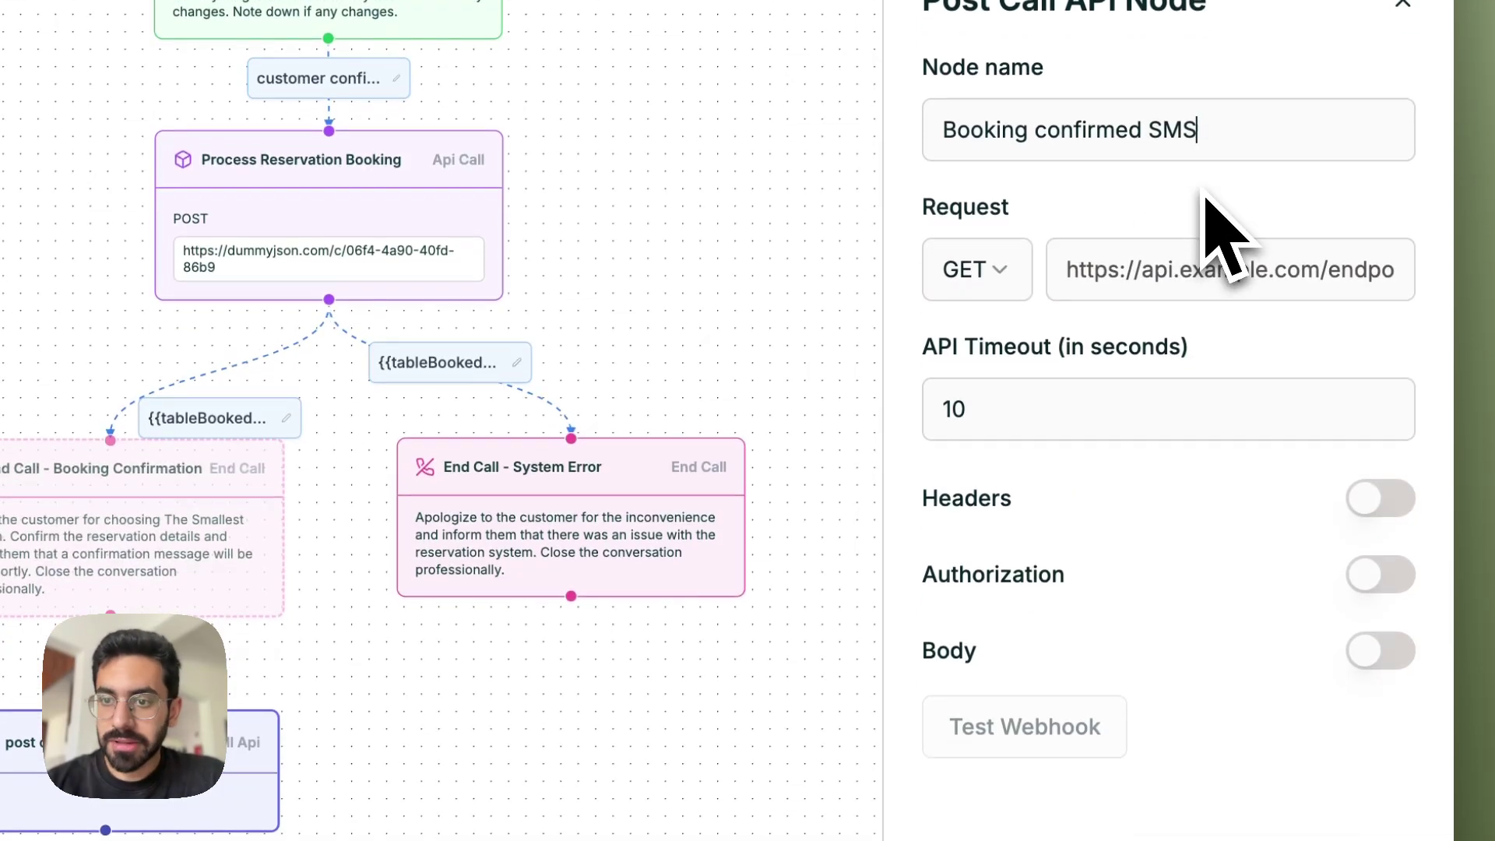
pyautogui.click(1155, 267)
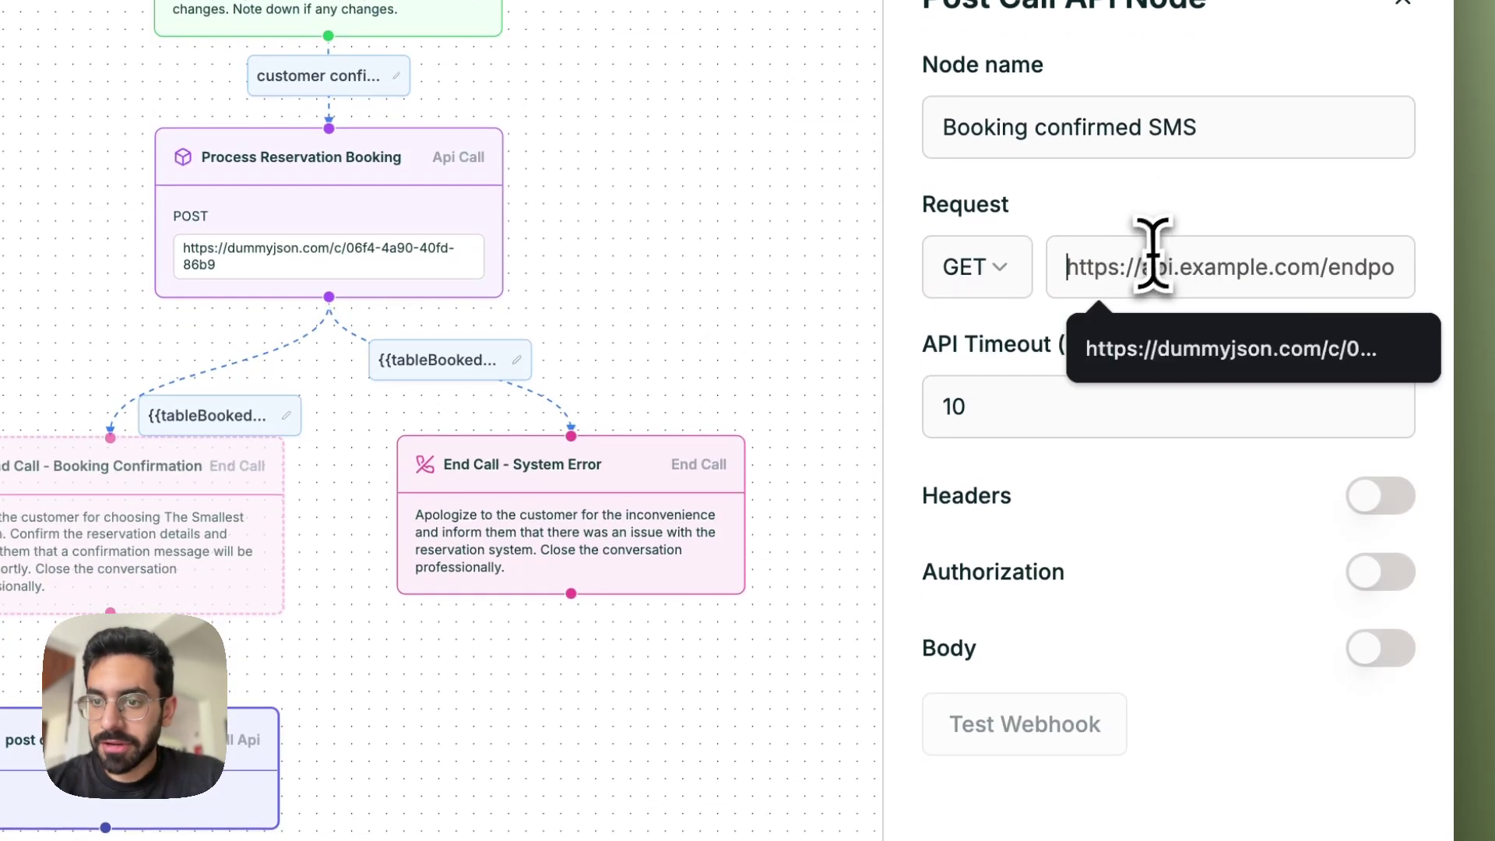
pyautogui.click(1176, 358)
pyautogui.click(992, 284)
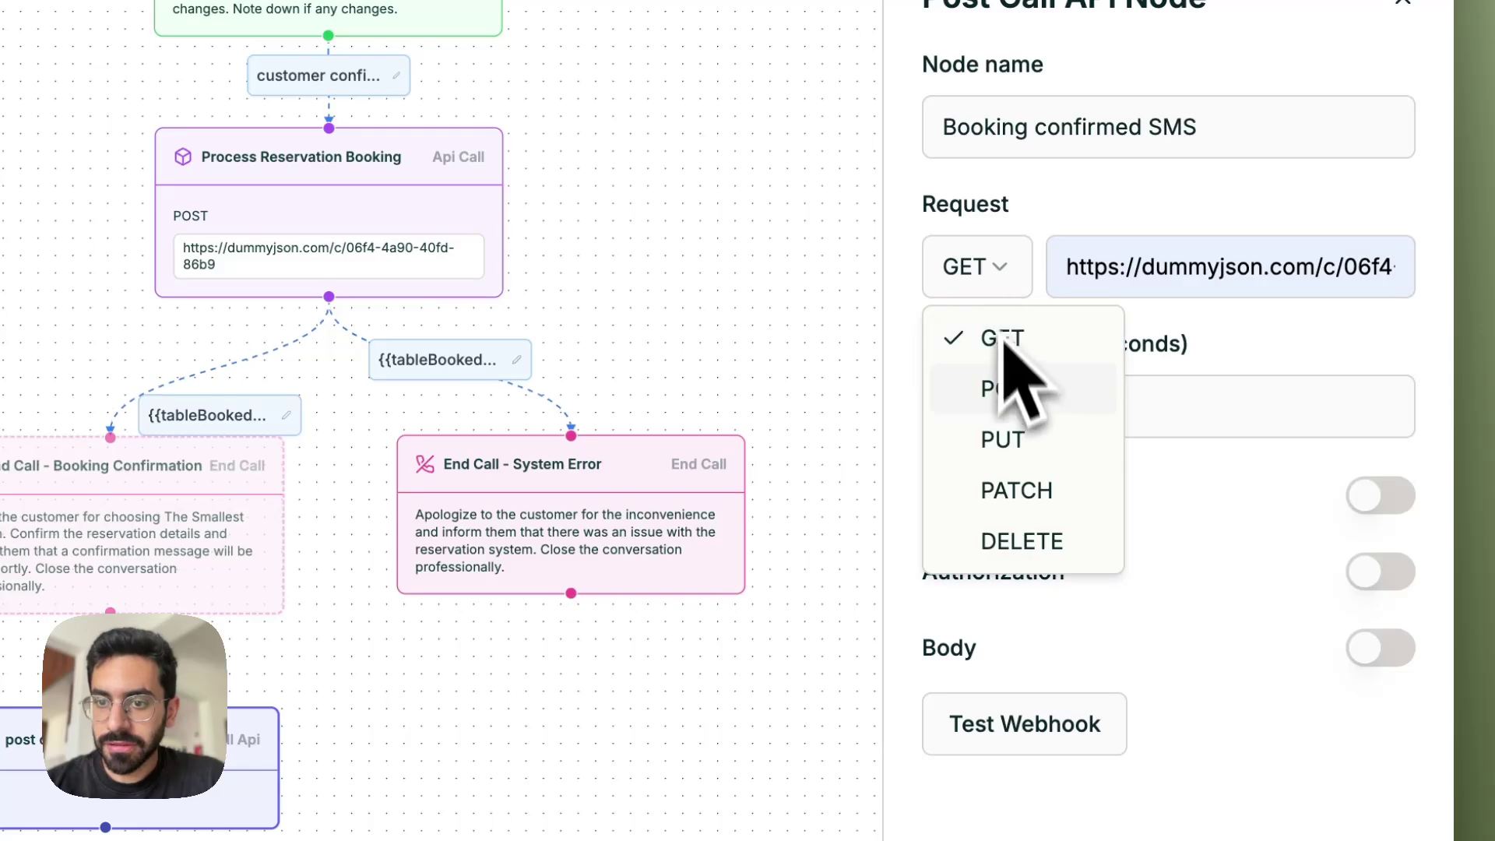
pyautogui.click(997, 386)
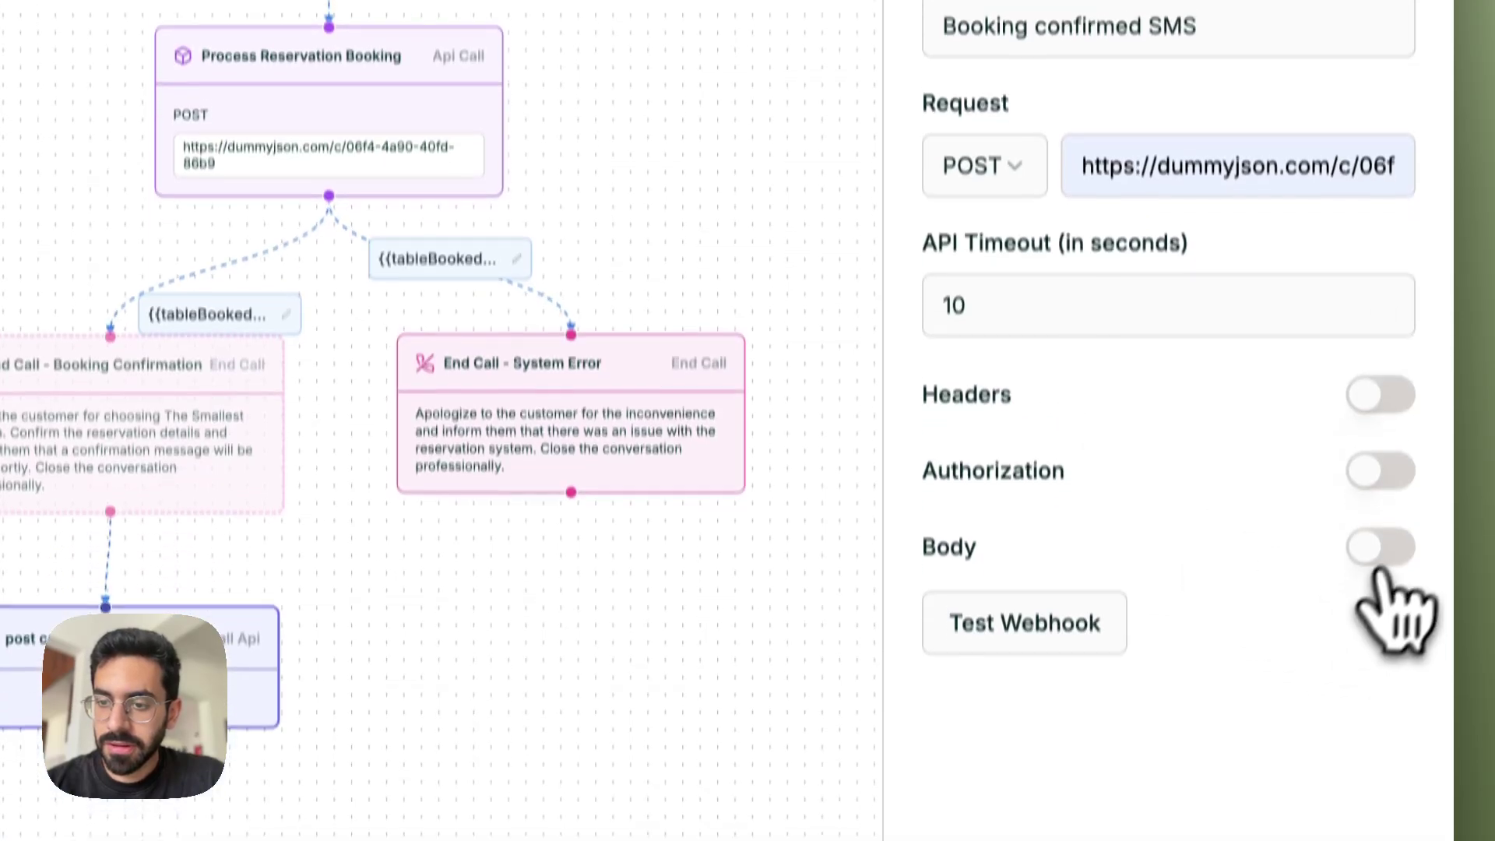
# Enable the request body with status "confirmed", date "your reservation is set for {{reservation_date}}", time {{reservation_time}} and party_size {{party_size}} as valid JSON
pyautogui.click(1380, 648)
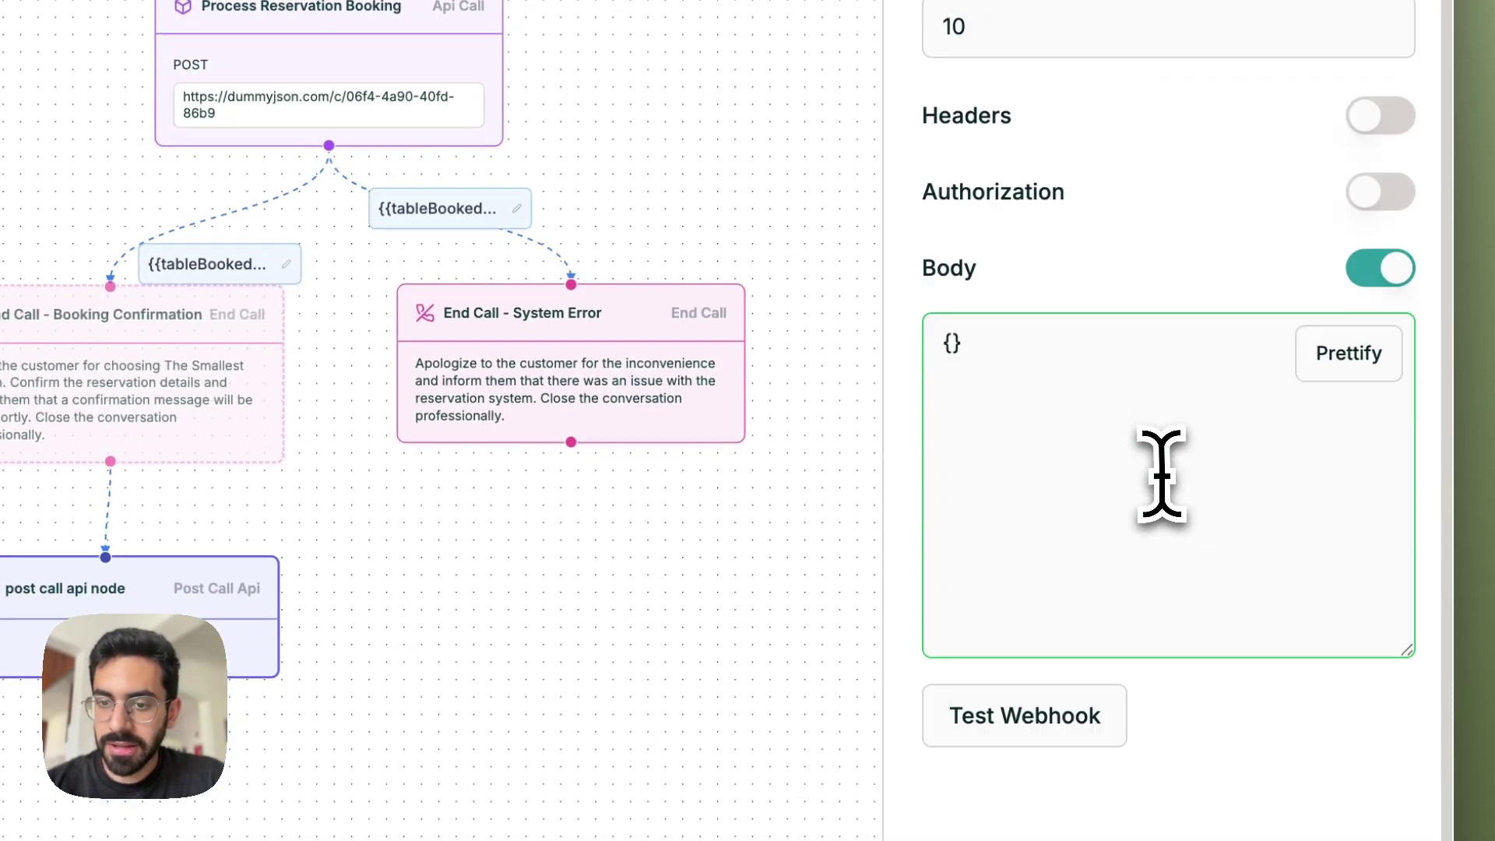
pyautogui.click(953, 342)
pyautogui.press('Return')
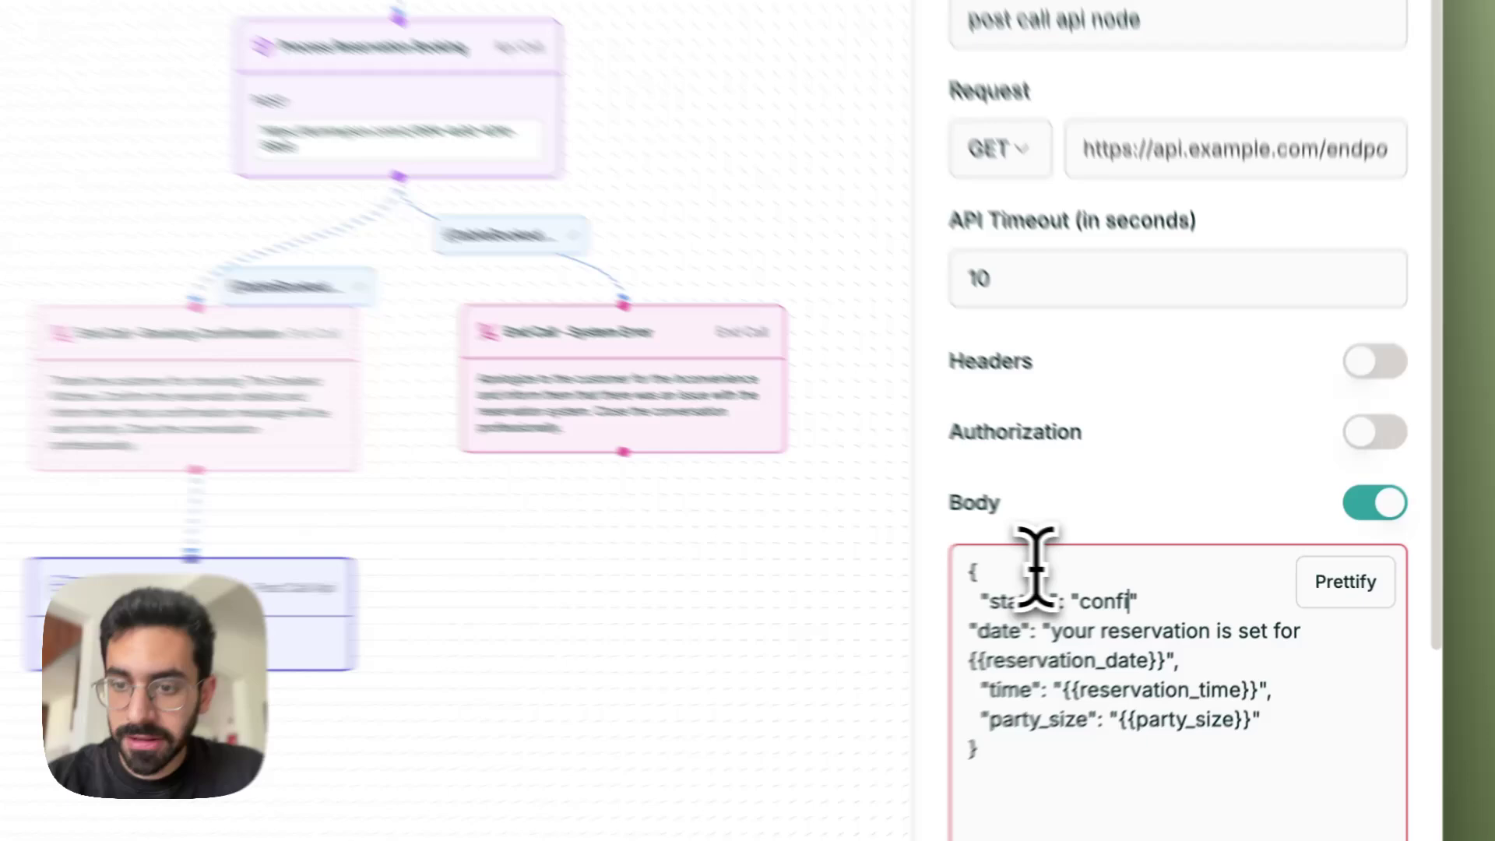
pyautogui.write('rmed')
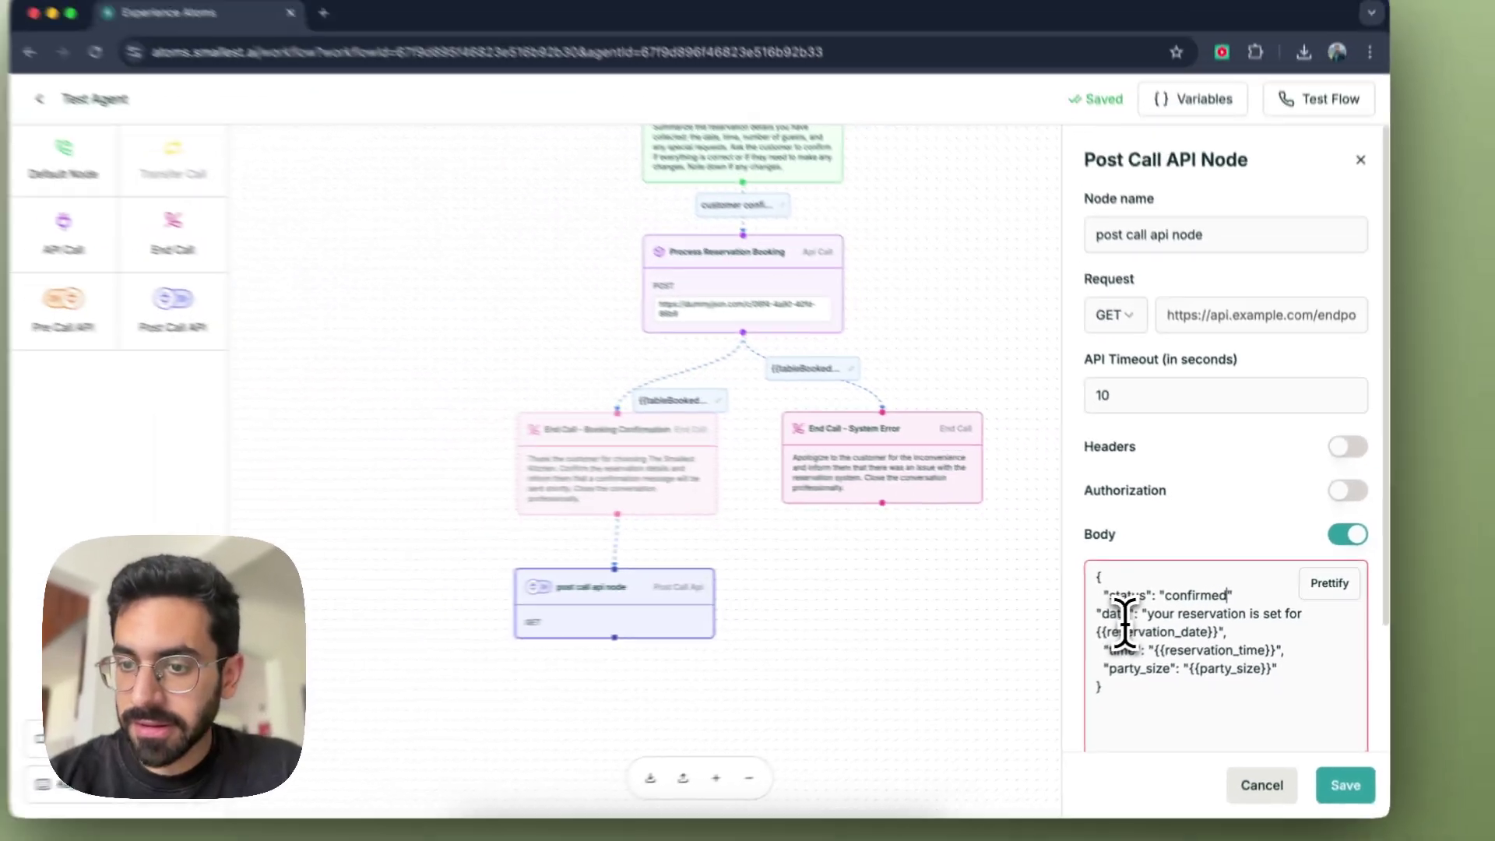
pyautogui.scroll(-3, 1028, 513)
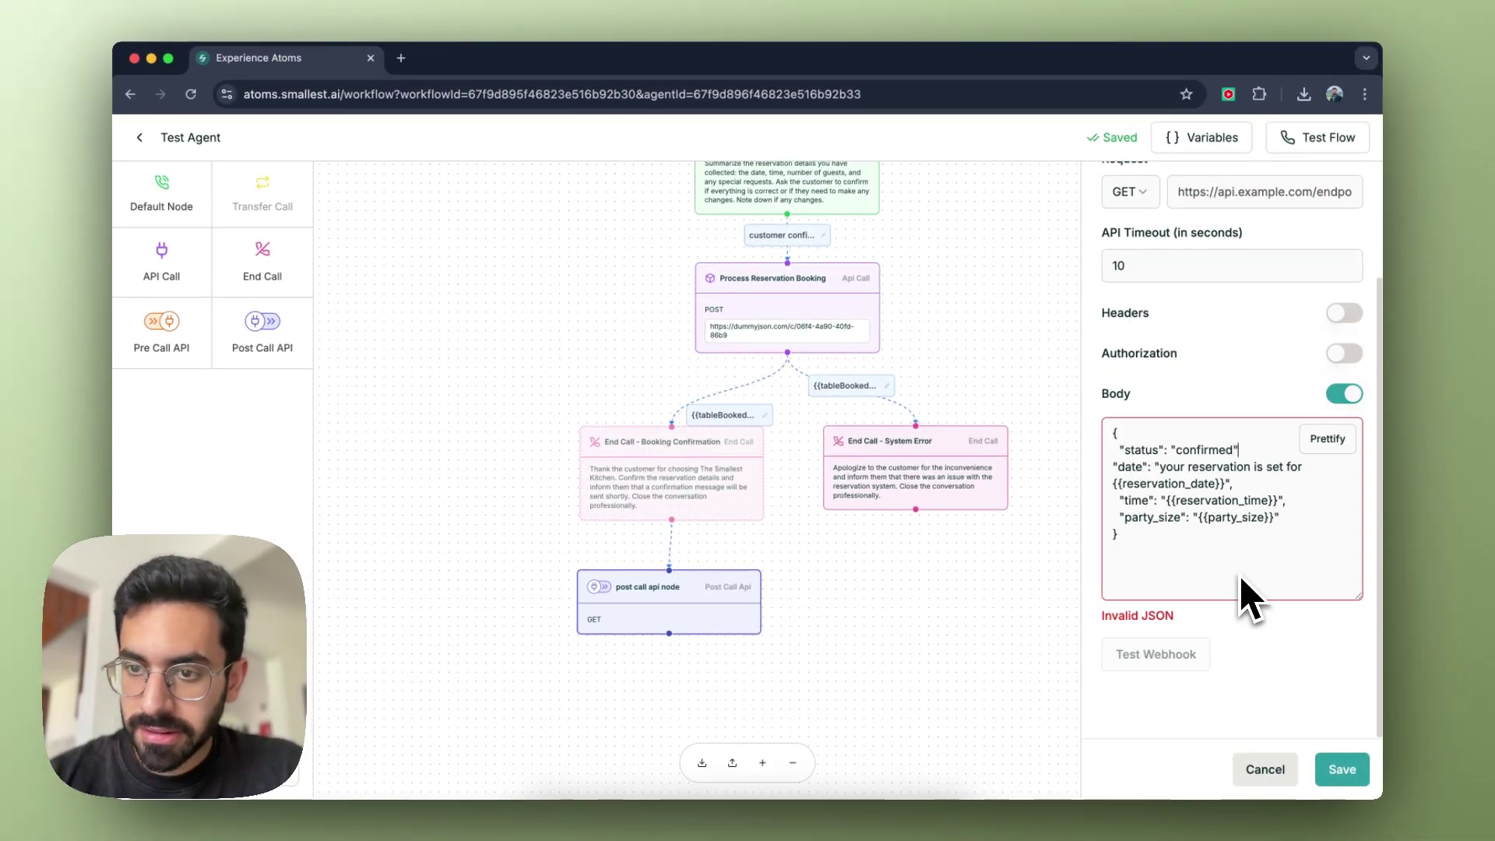
pyautogui.press('BackSpace')
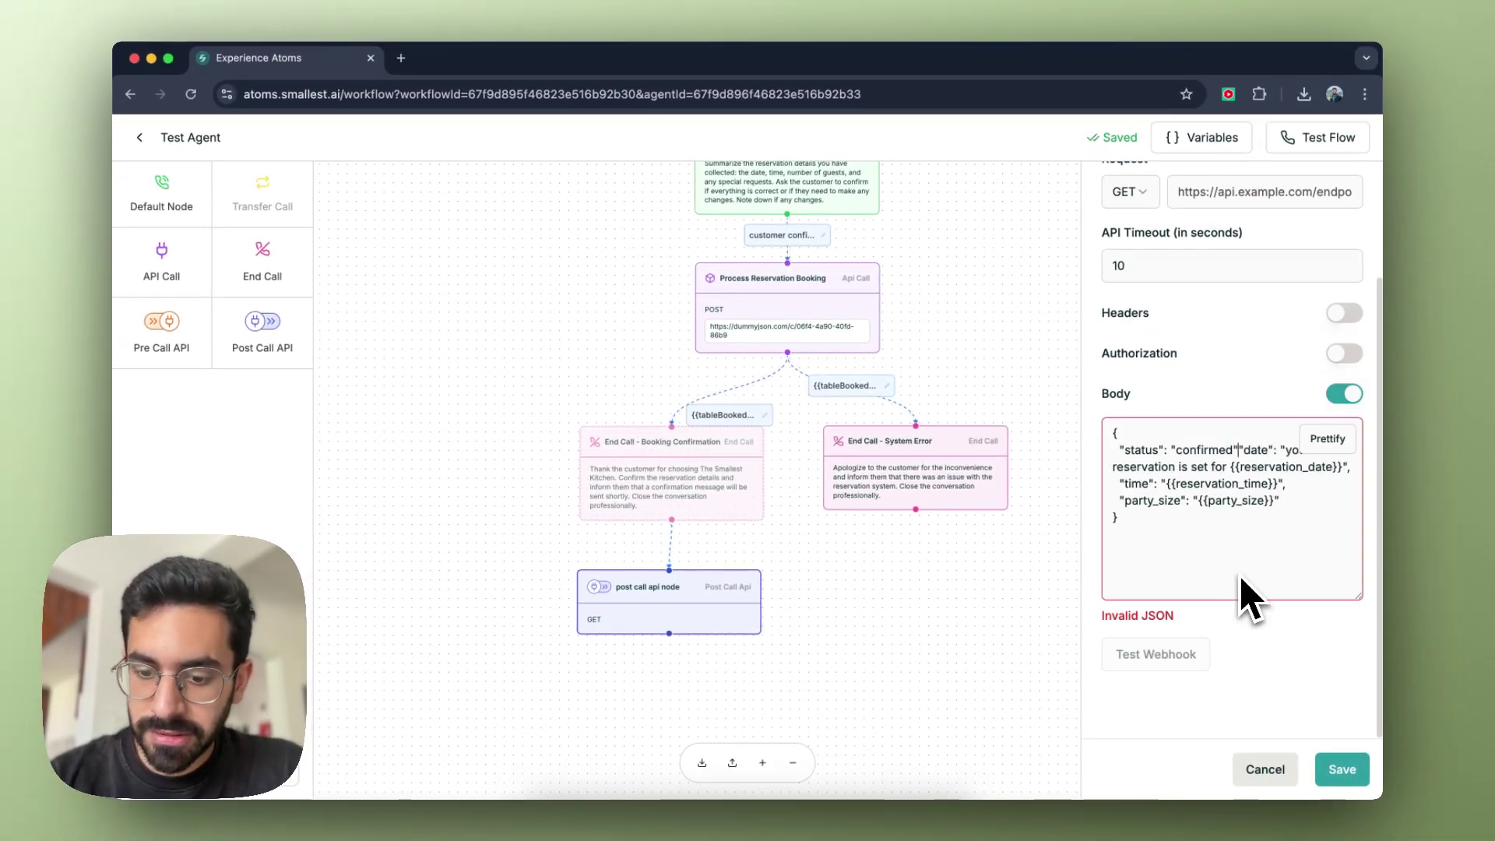
pyautogui.write(',')
pyautogui.press('Return')
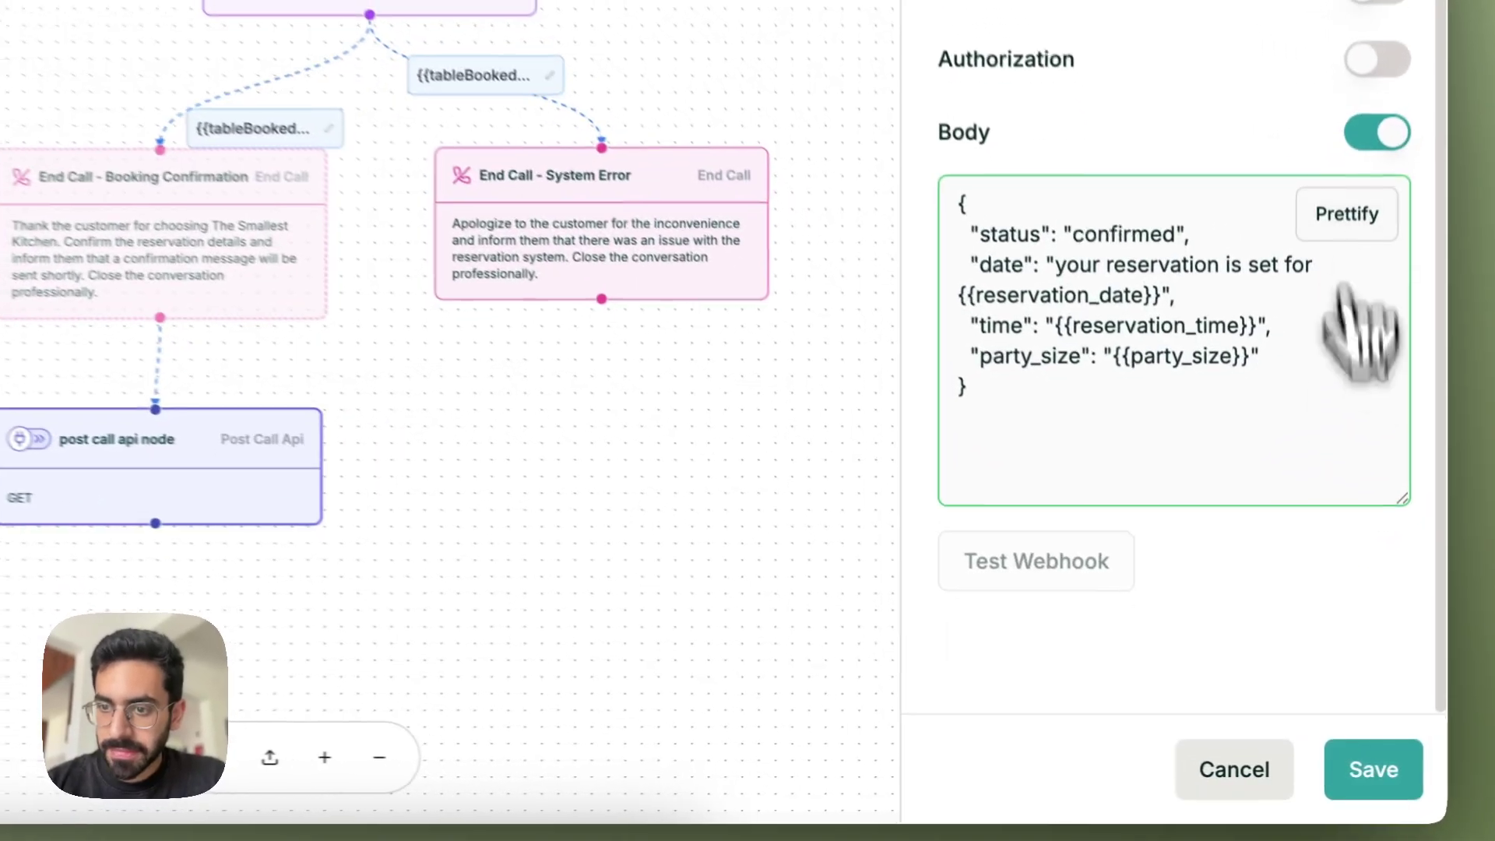
pyautogui.scroll(2, 1010, 537)
pyautogui.click(1141, 146)
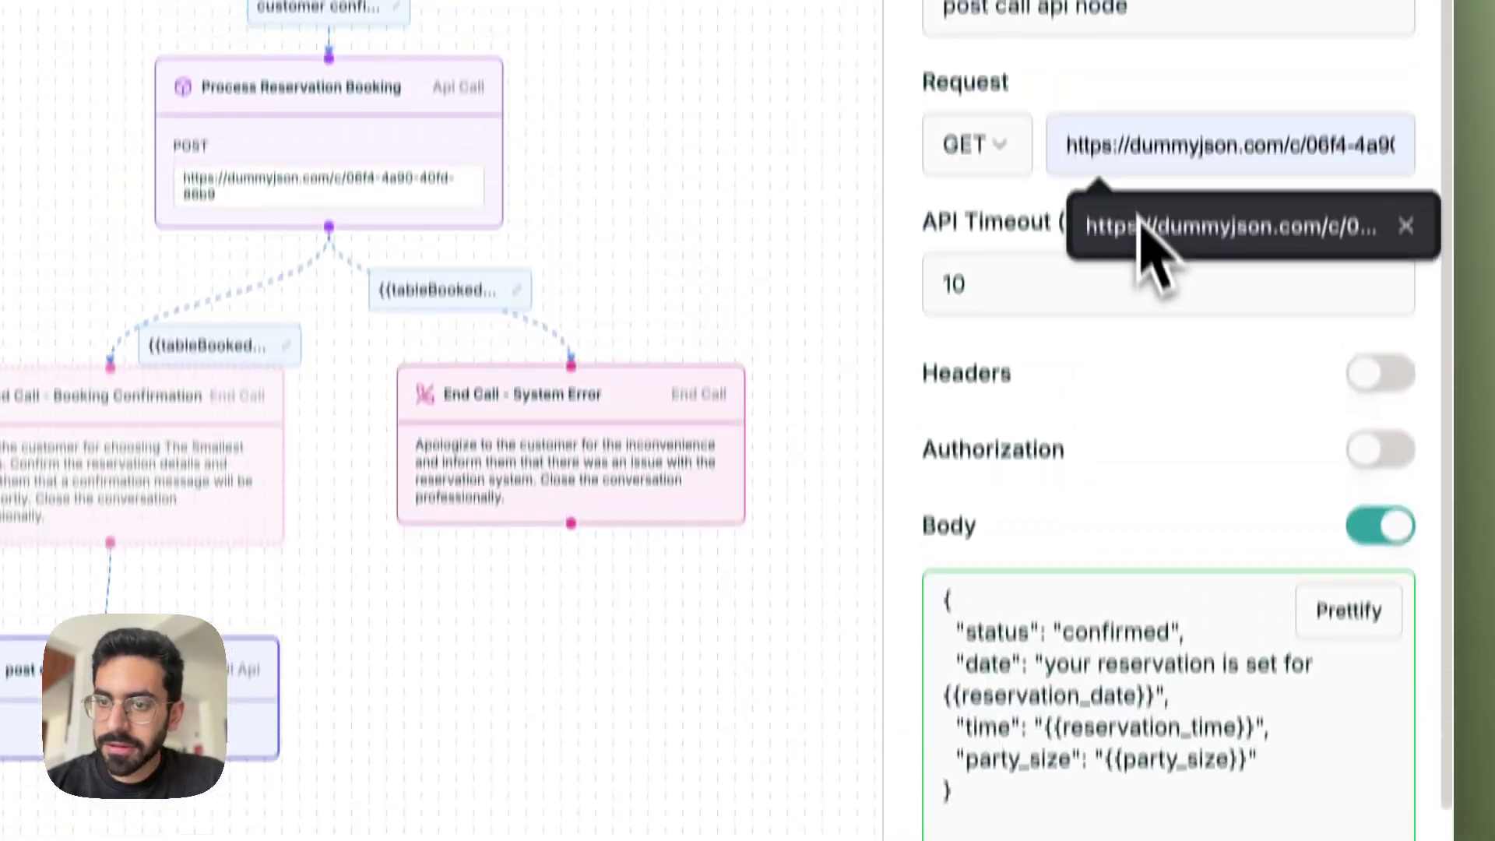
pyautogui.click(1137, 218)
# Test the post call node's webhook and save the node
pyautogui.scroll(-2, 1125, 382)
pyautogui.click(1004, 839)
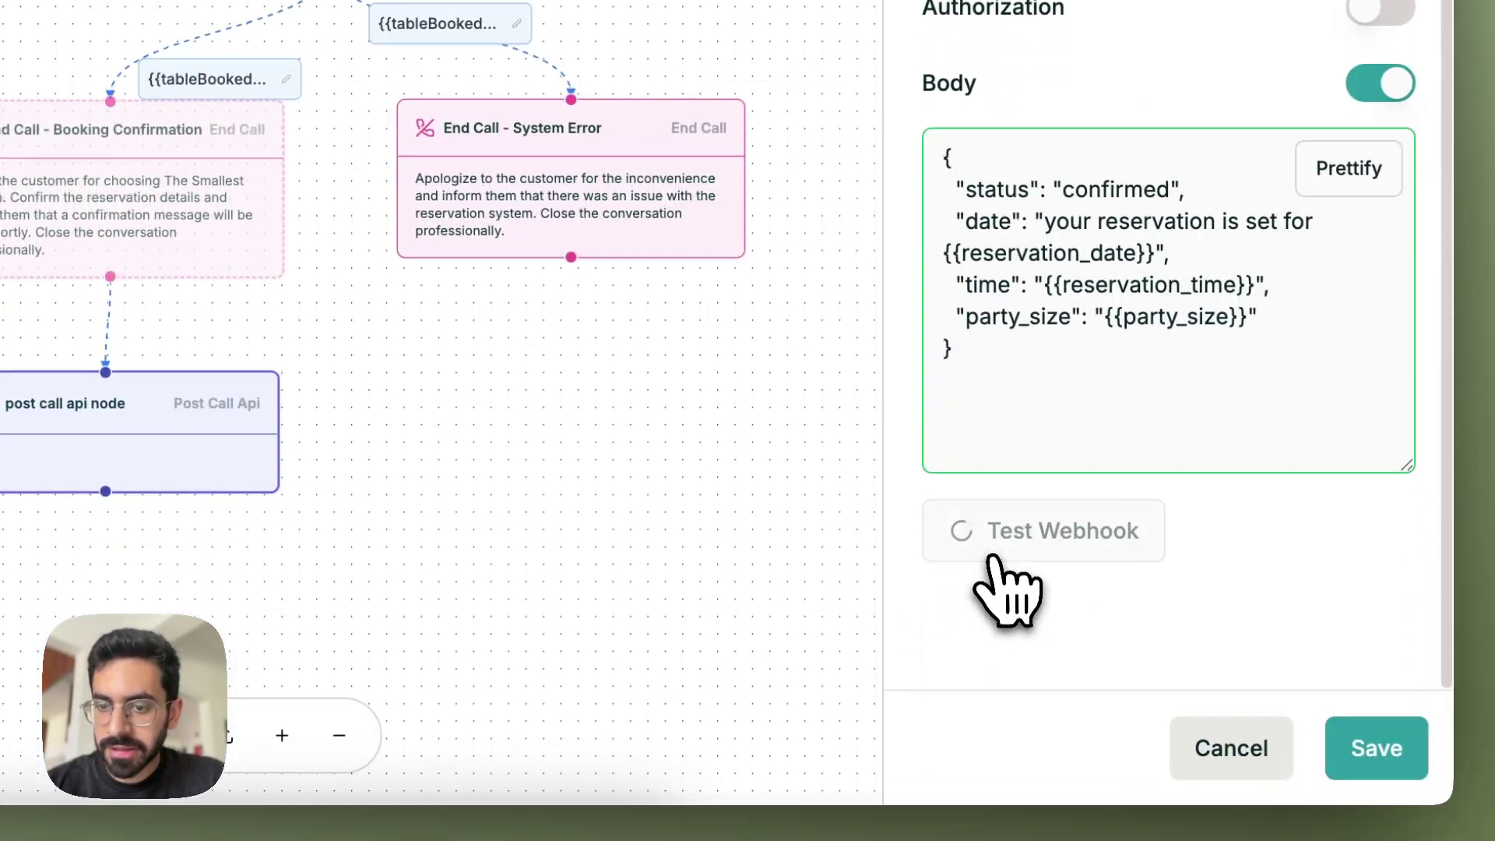
pyautogui.scroll(-3, 995, 551)
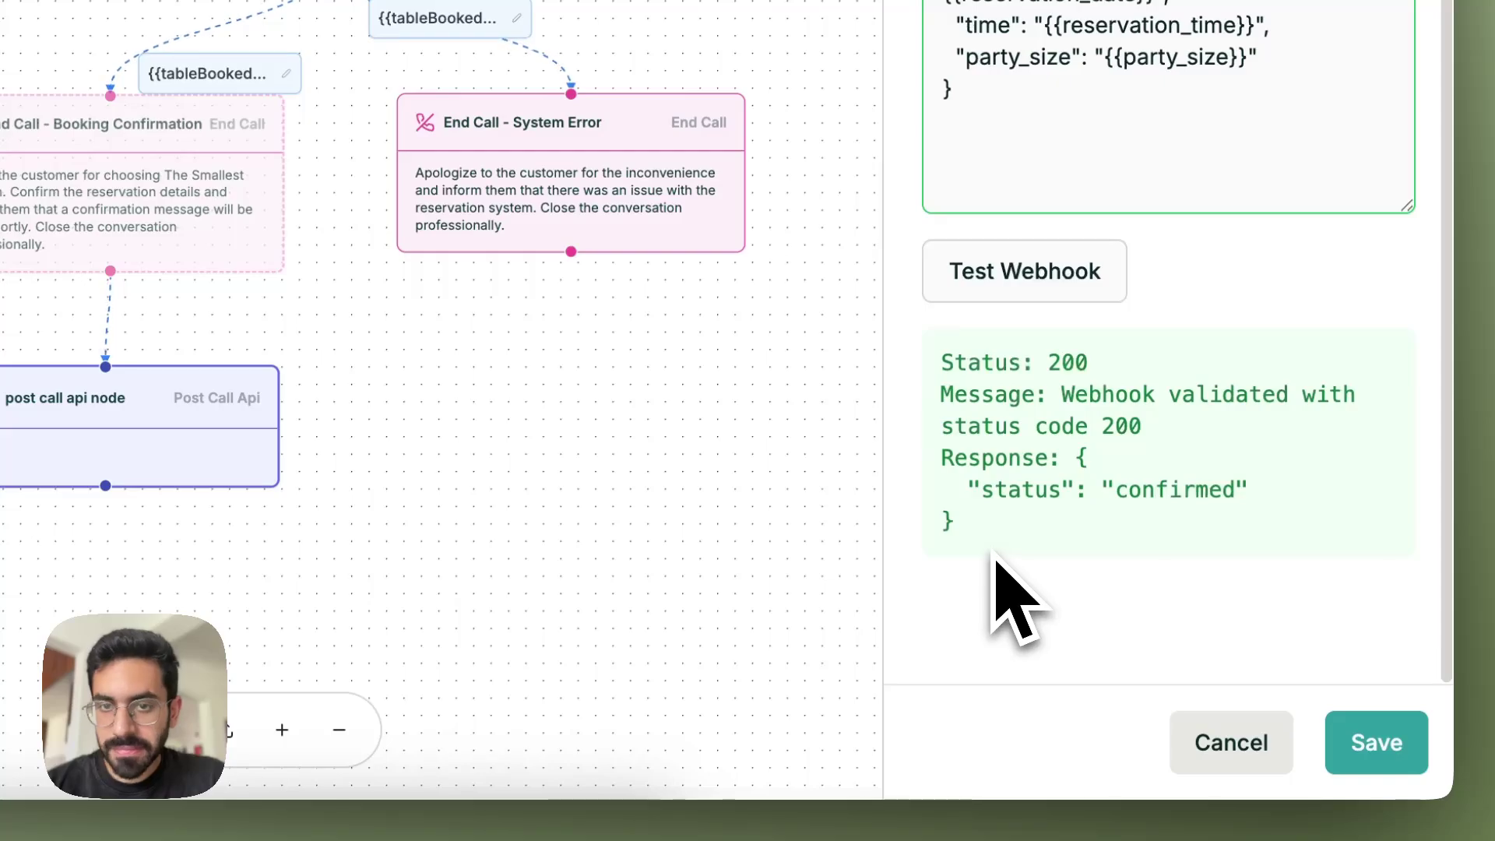
pyautogui.click(1375, 742)
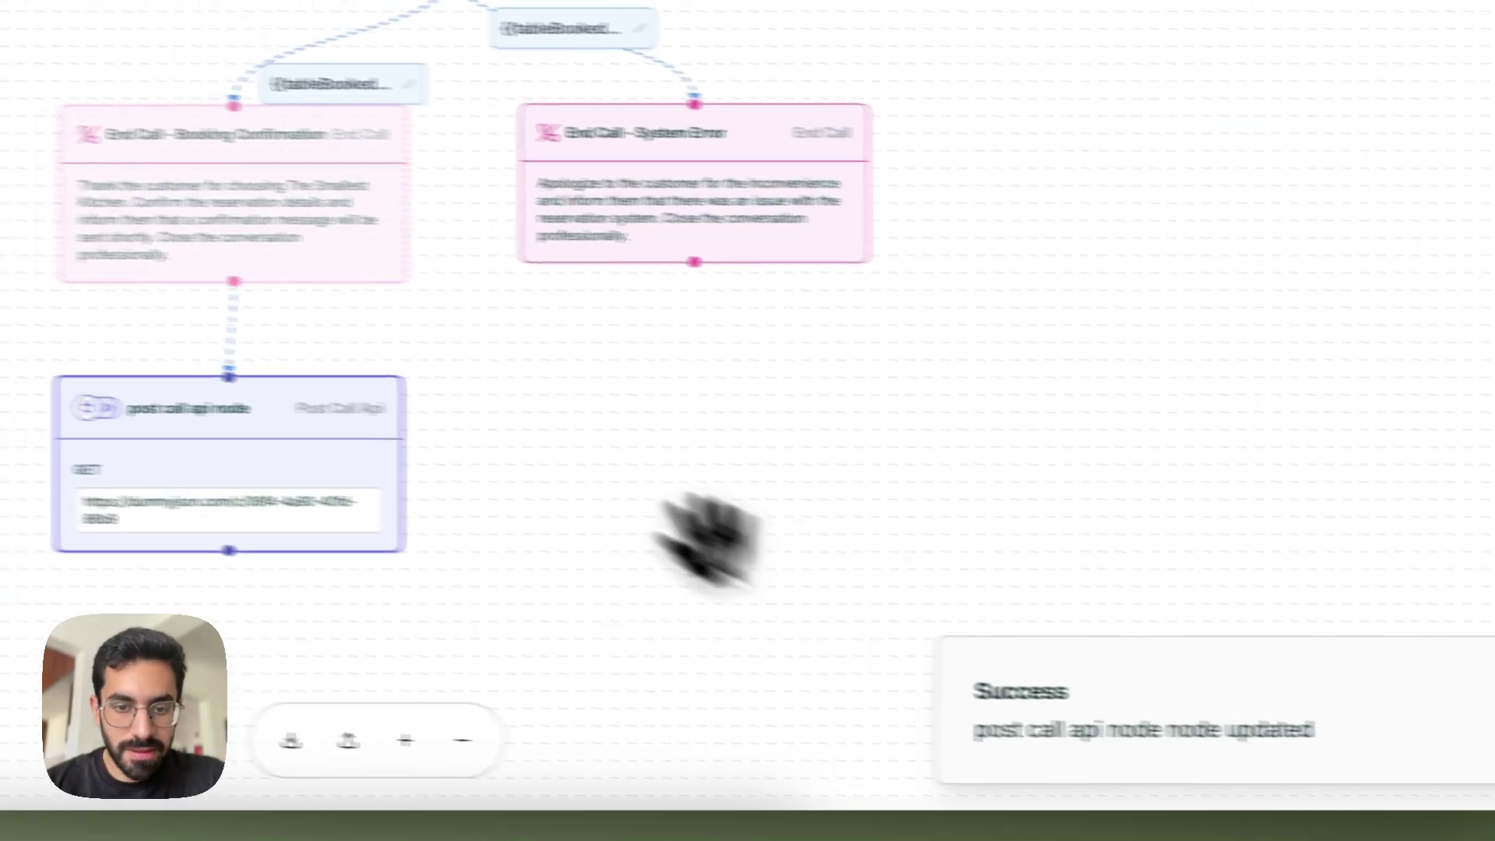
# Add a Pre Call API node above the Greeting and Reservation Intent start node and connect it to that node
pyautogui.scroll(-5, 613, 460)
pyautogui.moveTo(872, 447); pyautogui.dragTo(864, 460)
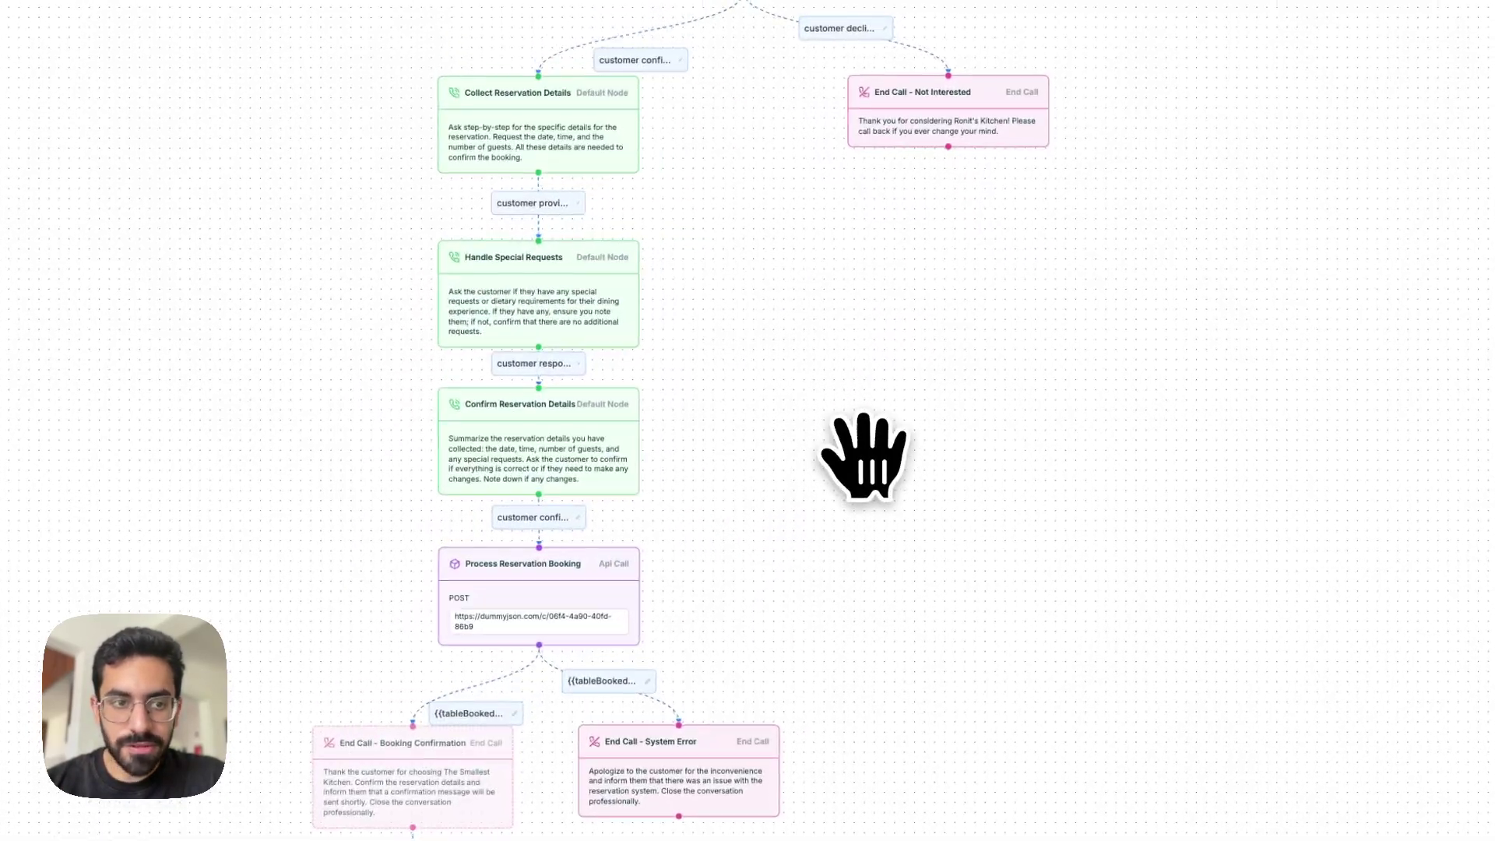
pyautogui.moveTo(837, 249); pyautogui.dragTo(805, 637)
pyautogui.scroll(3, 804, 635)
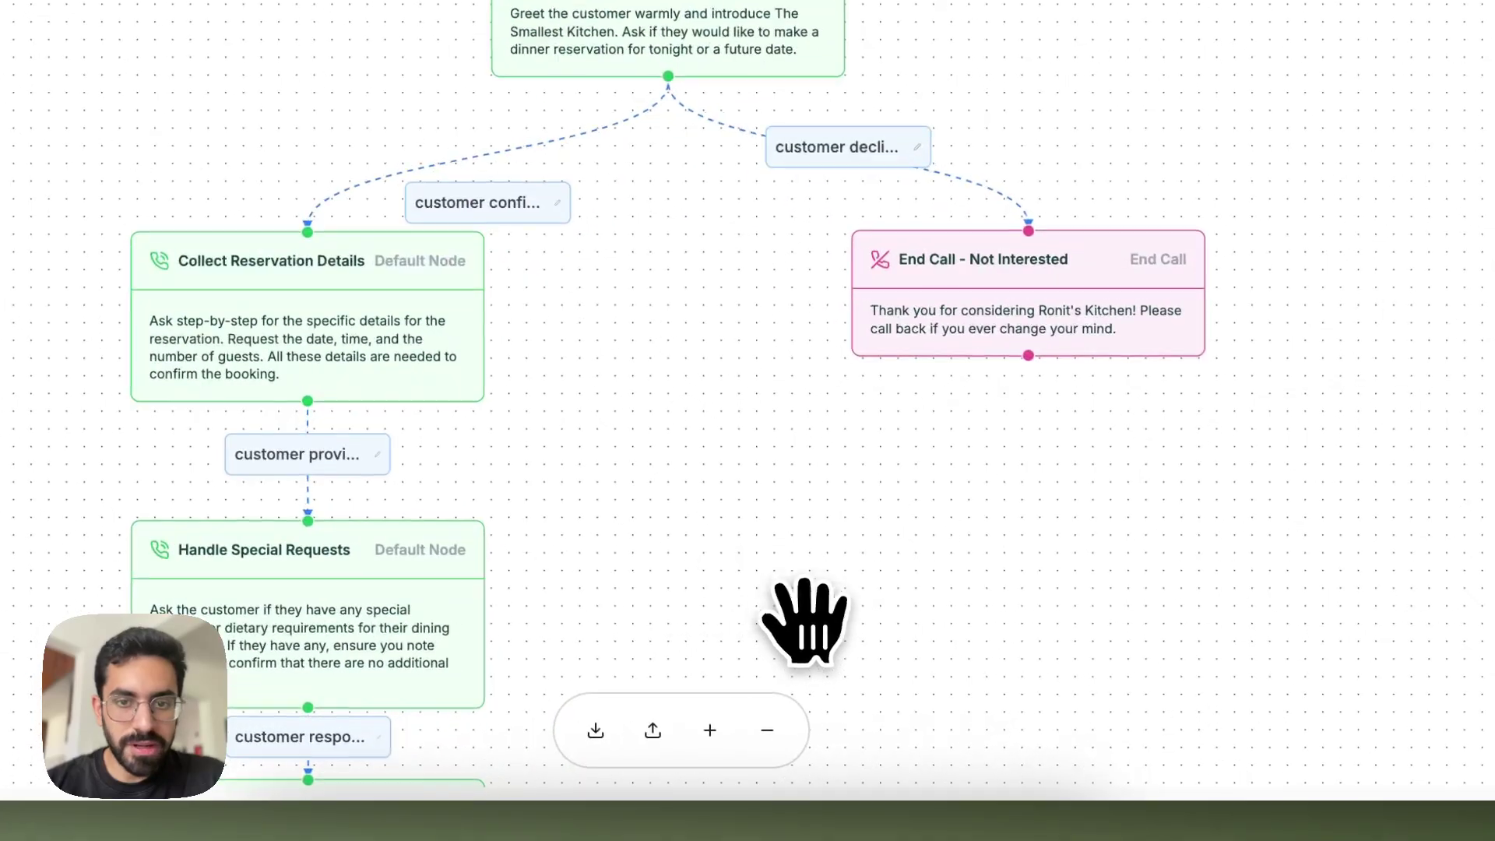
pyautogui.moveTo(688, 387); pyautogui.dragTo(704, 630)
pyautogui.moveTo(6, 253)
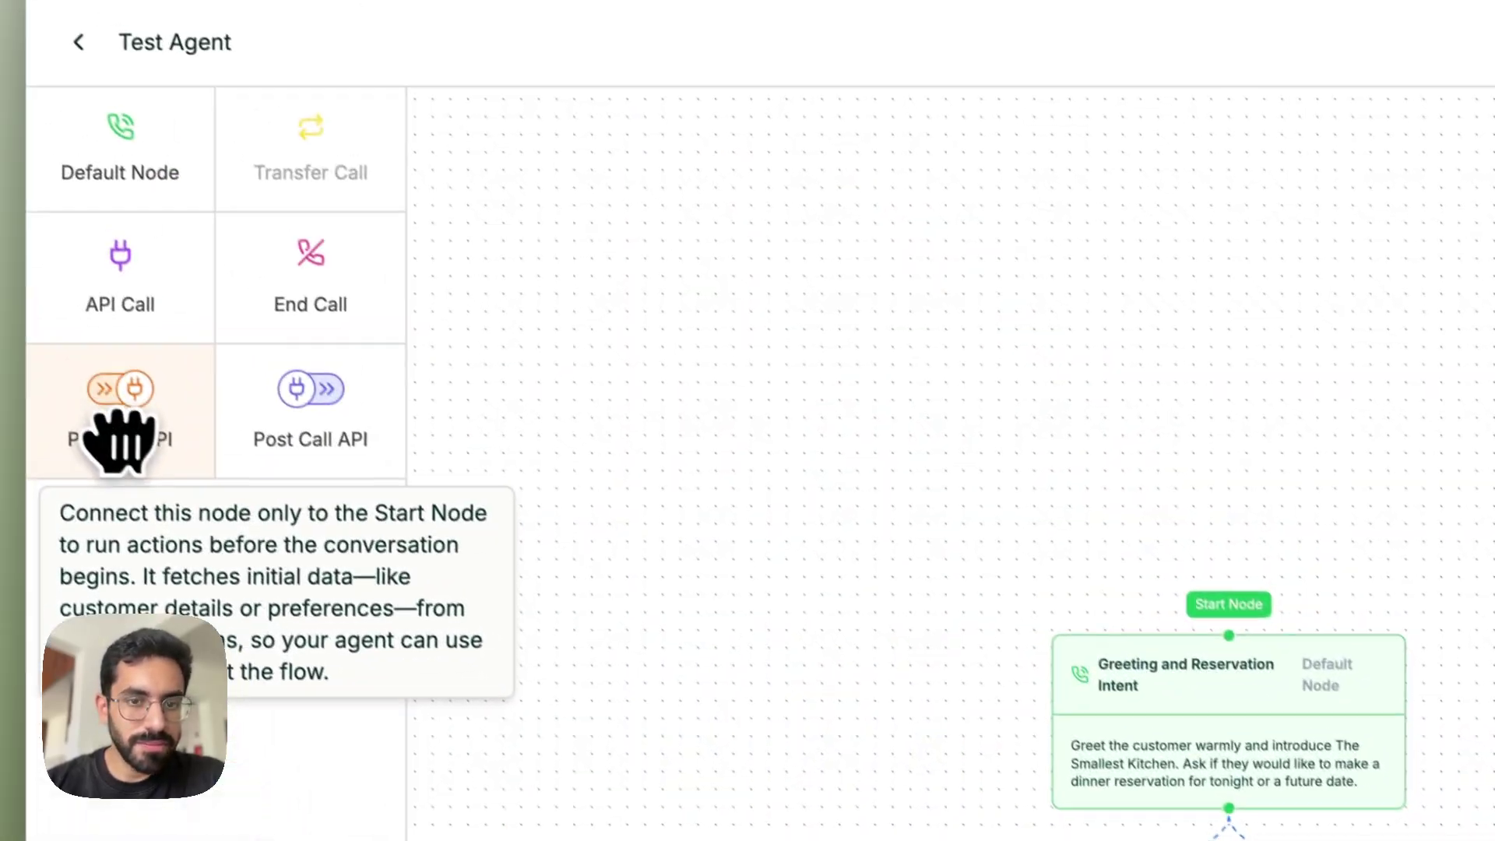
pyautogui.moveTo(120, 438); pyautogui.dragTo(954, 389)
pyautogui.moveTo(1055, 433); pyautogui.dragTo(758, 290)
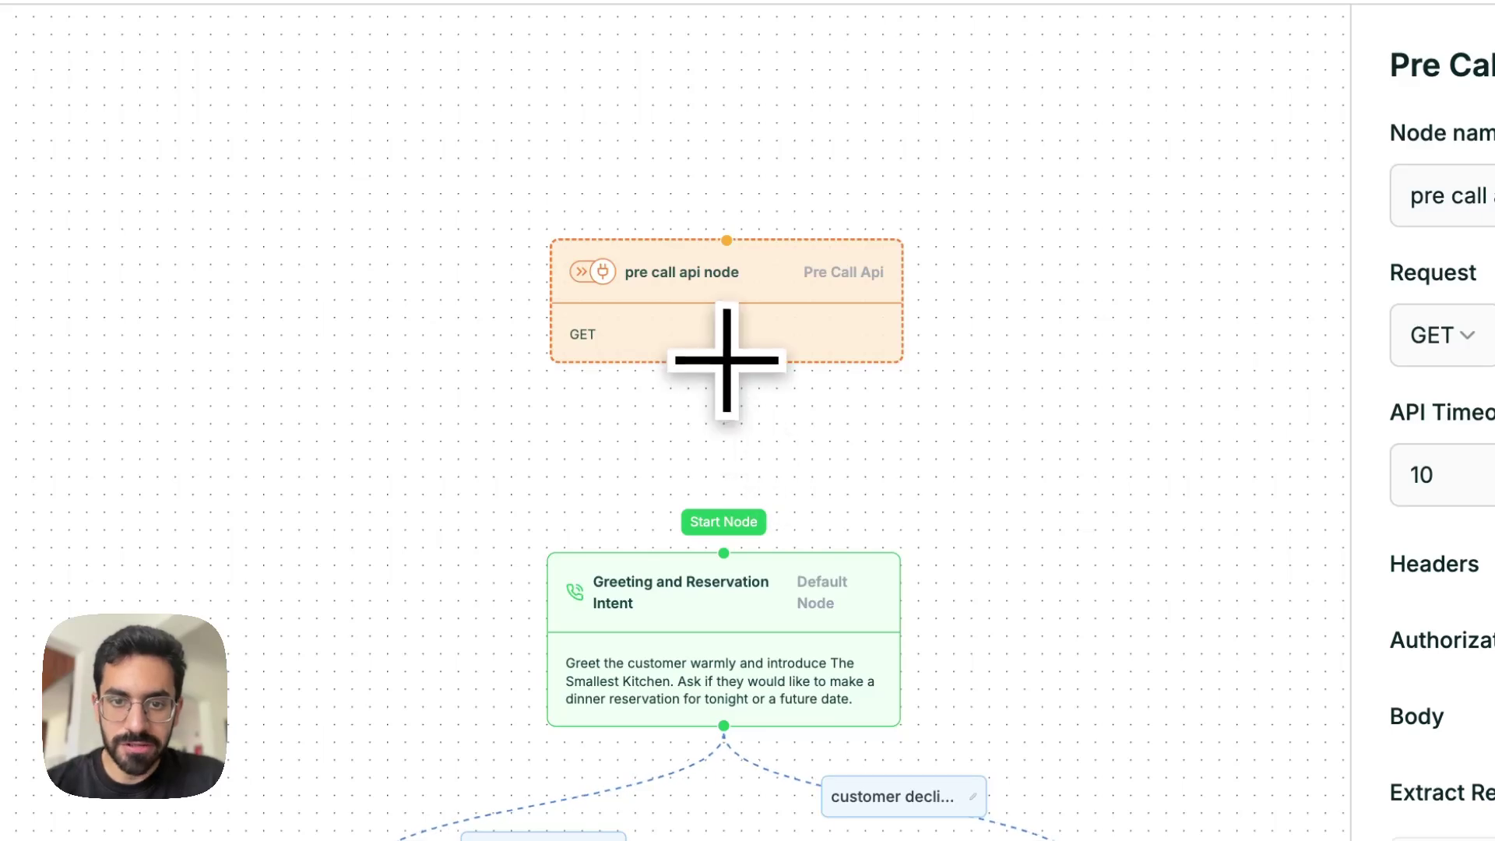
pyautogui.moveTo(727, 360); pyautogui.dragTo(718, 547)
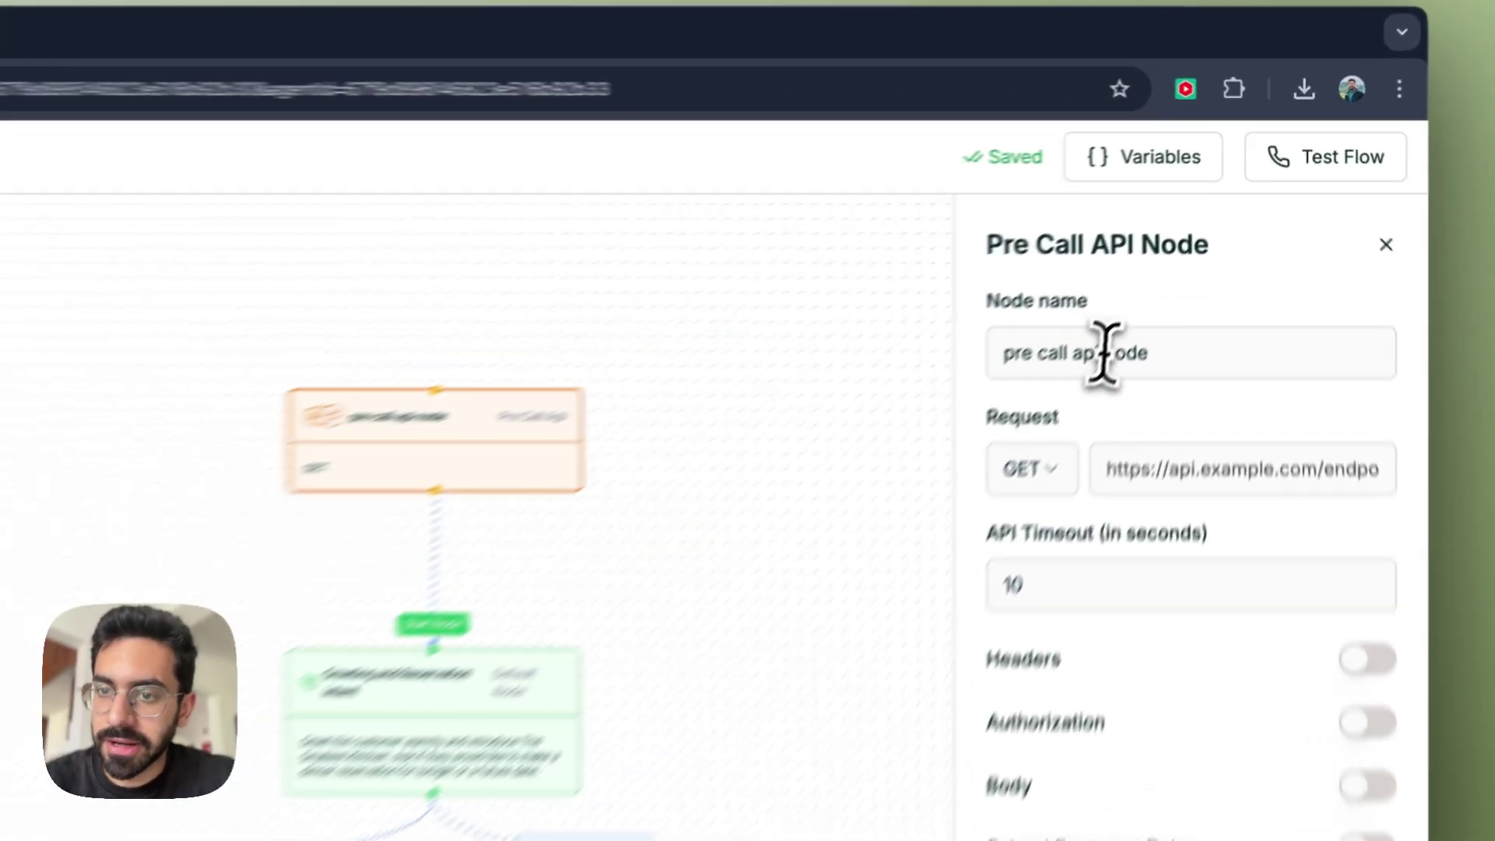
# Rename the pre call API node as Check Amount Due
pyautogui.tripleClick(1172, 261)
pyautogui.write('A')
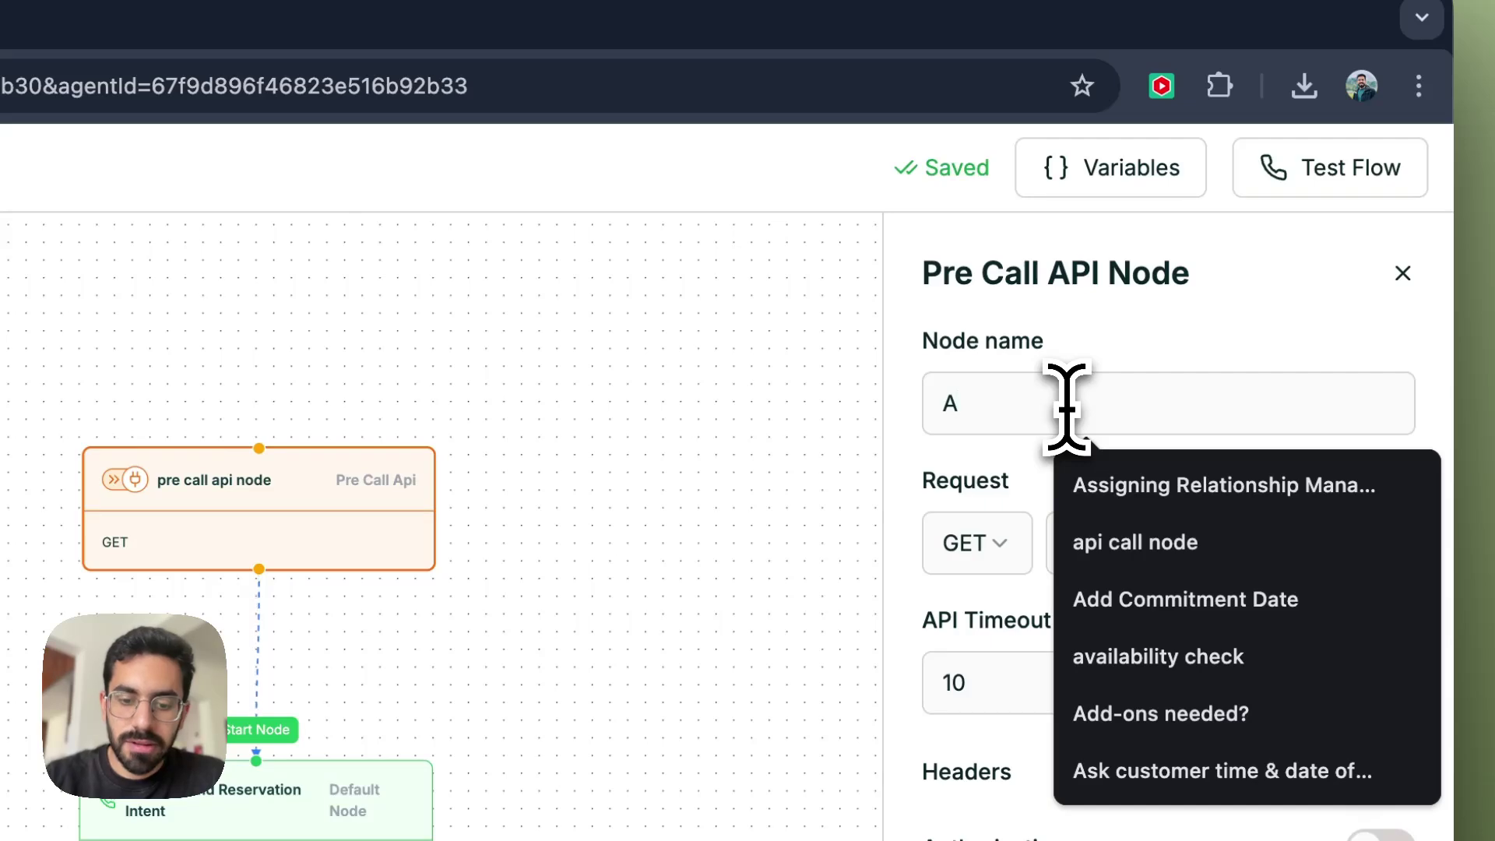
pyautogui.press('BackSpace')
pyautogui.write('Check Amount')
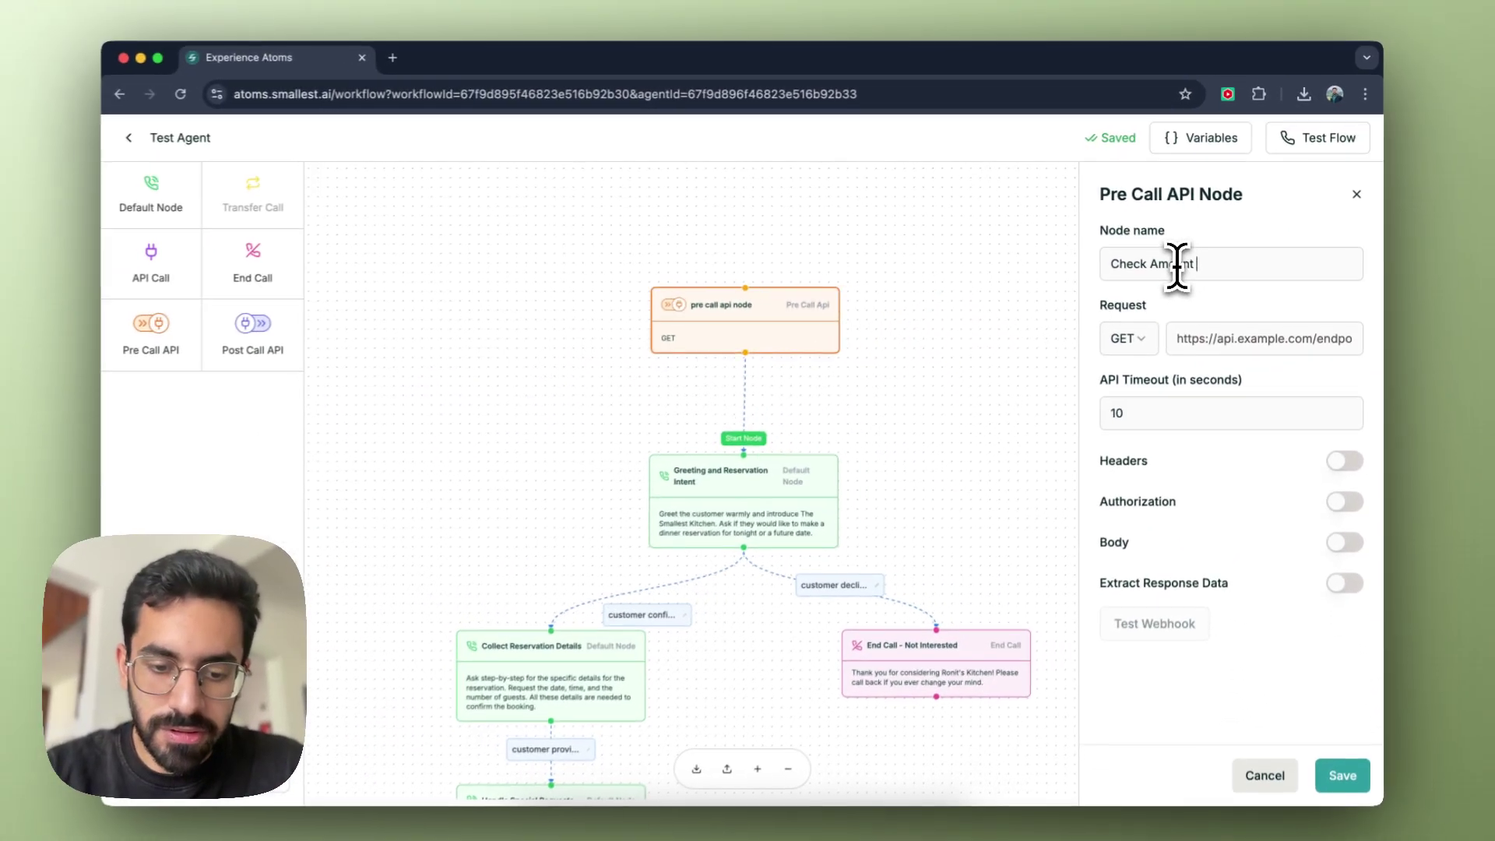
pyautogui.write(' Due')
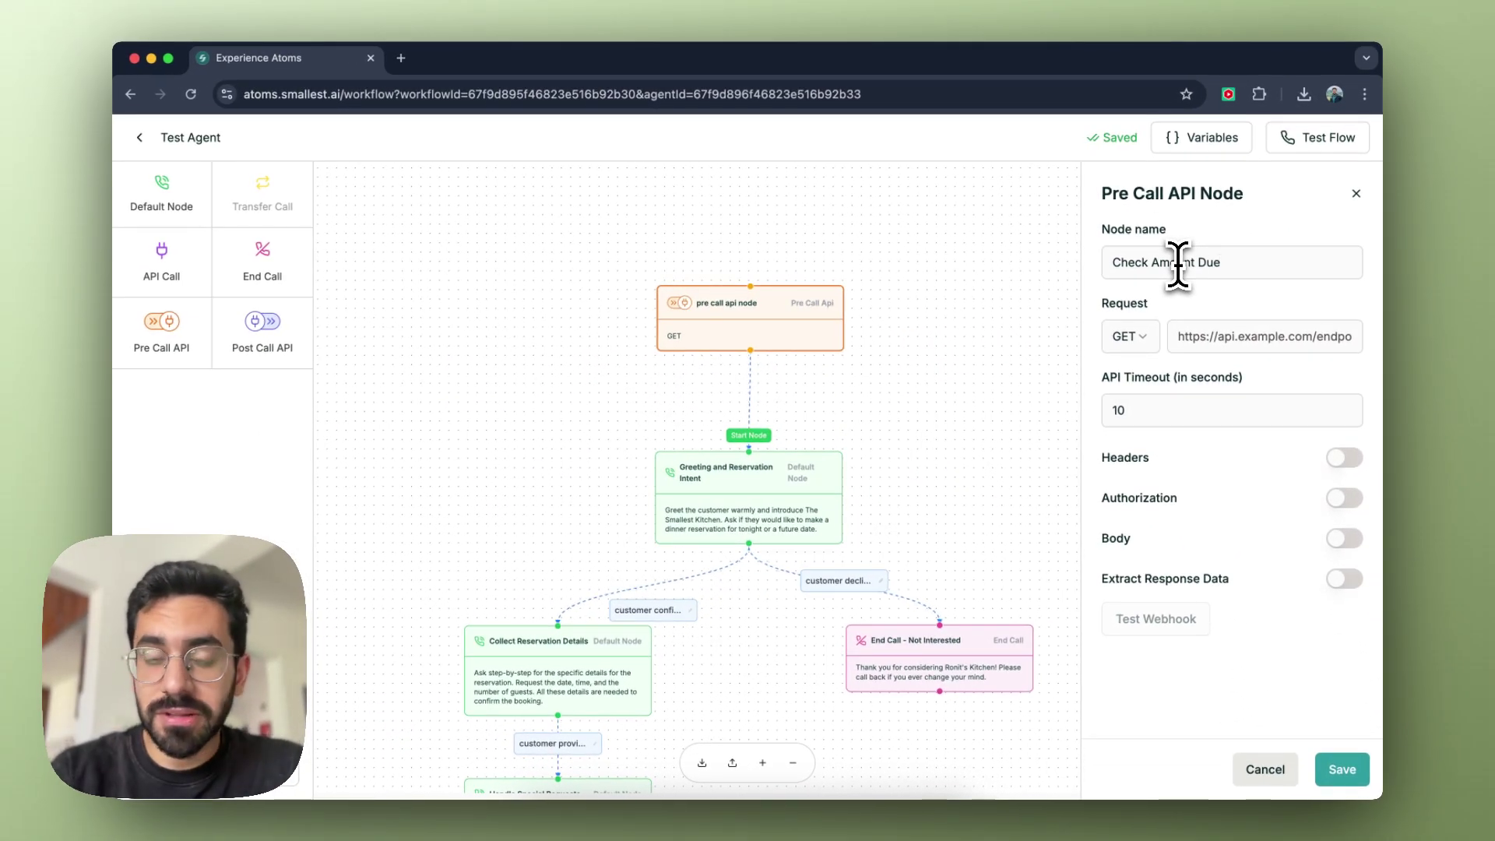
pyautogui.click(1139, 336)
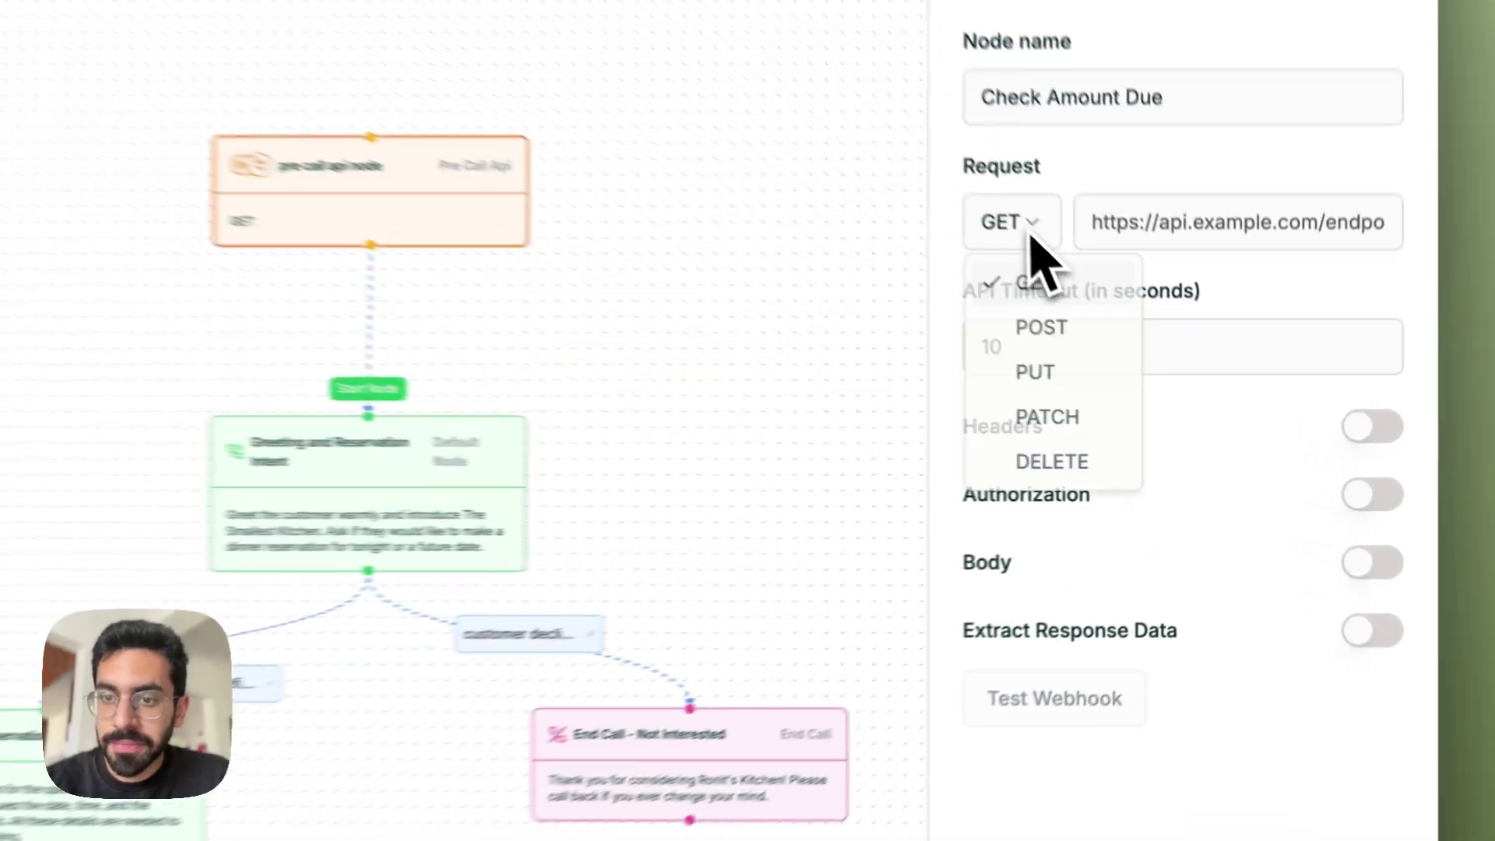
pyautogui.click(1139, 338)
pyautogui.click(1200, 337)
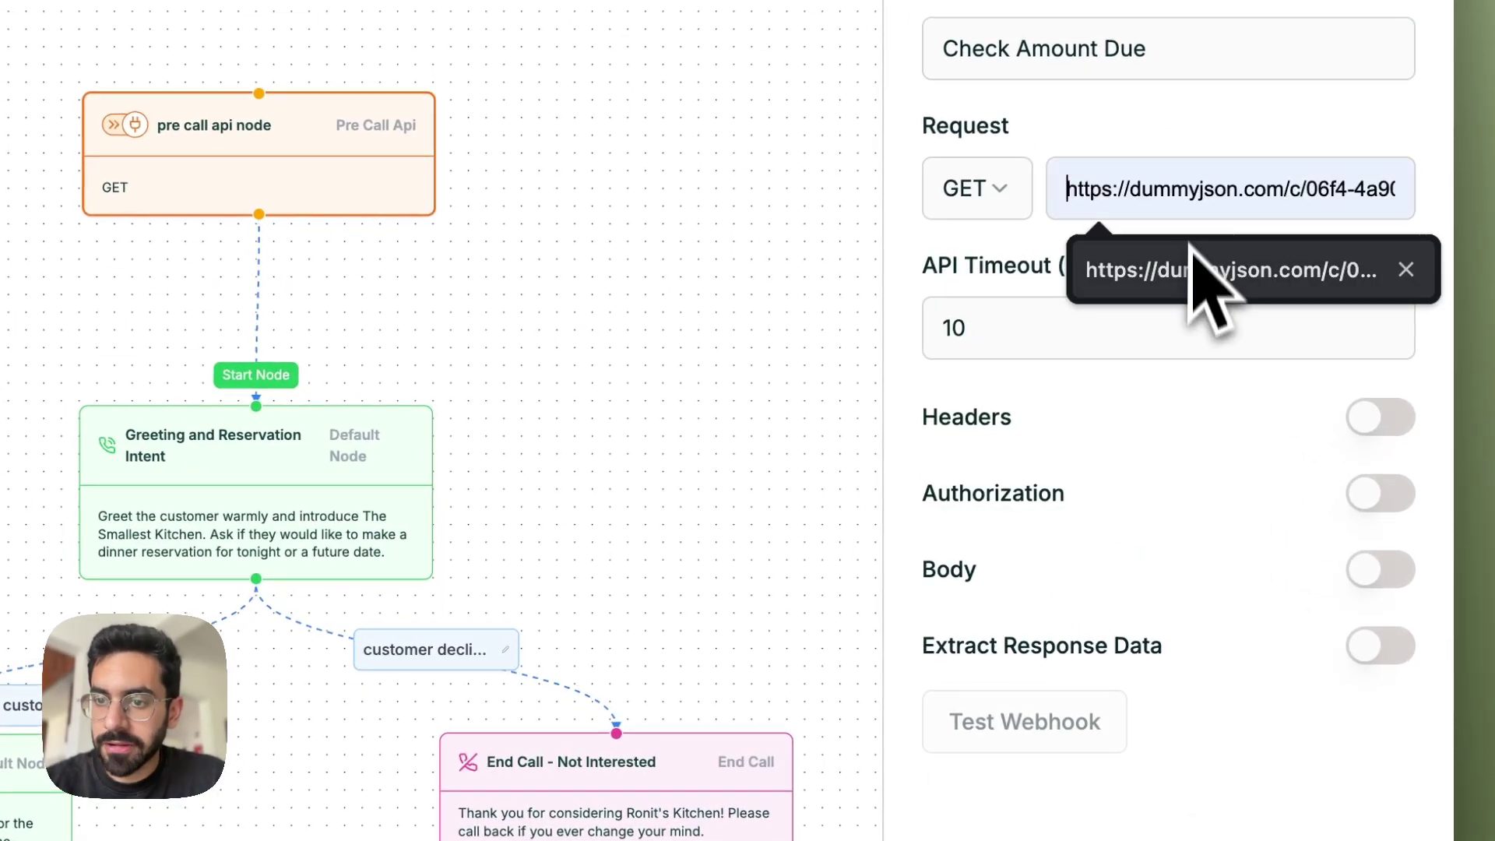
pyautogui.click(1190, 246)
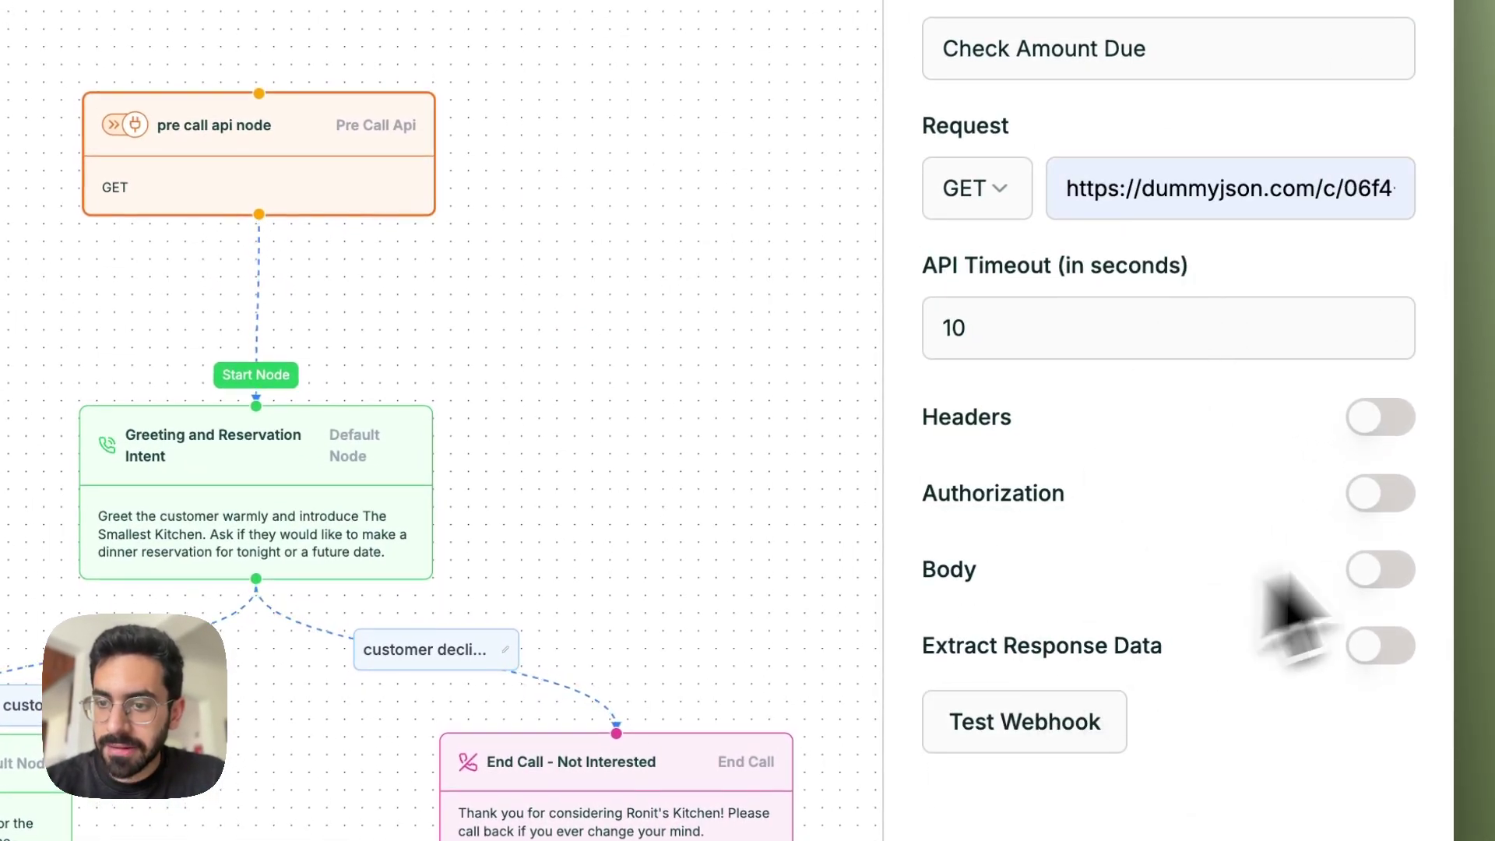
# Enable response data extraction for the pre call node and map the variable amountDue to $.amountDue
pyautogui.click(1382, 534)
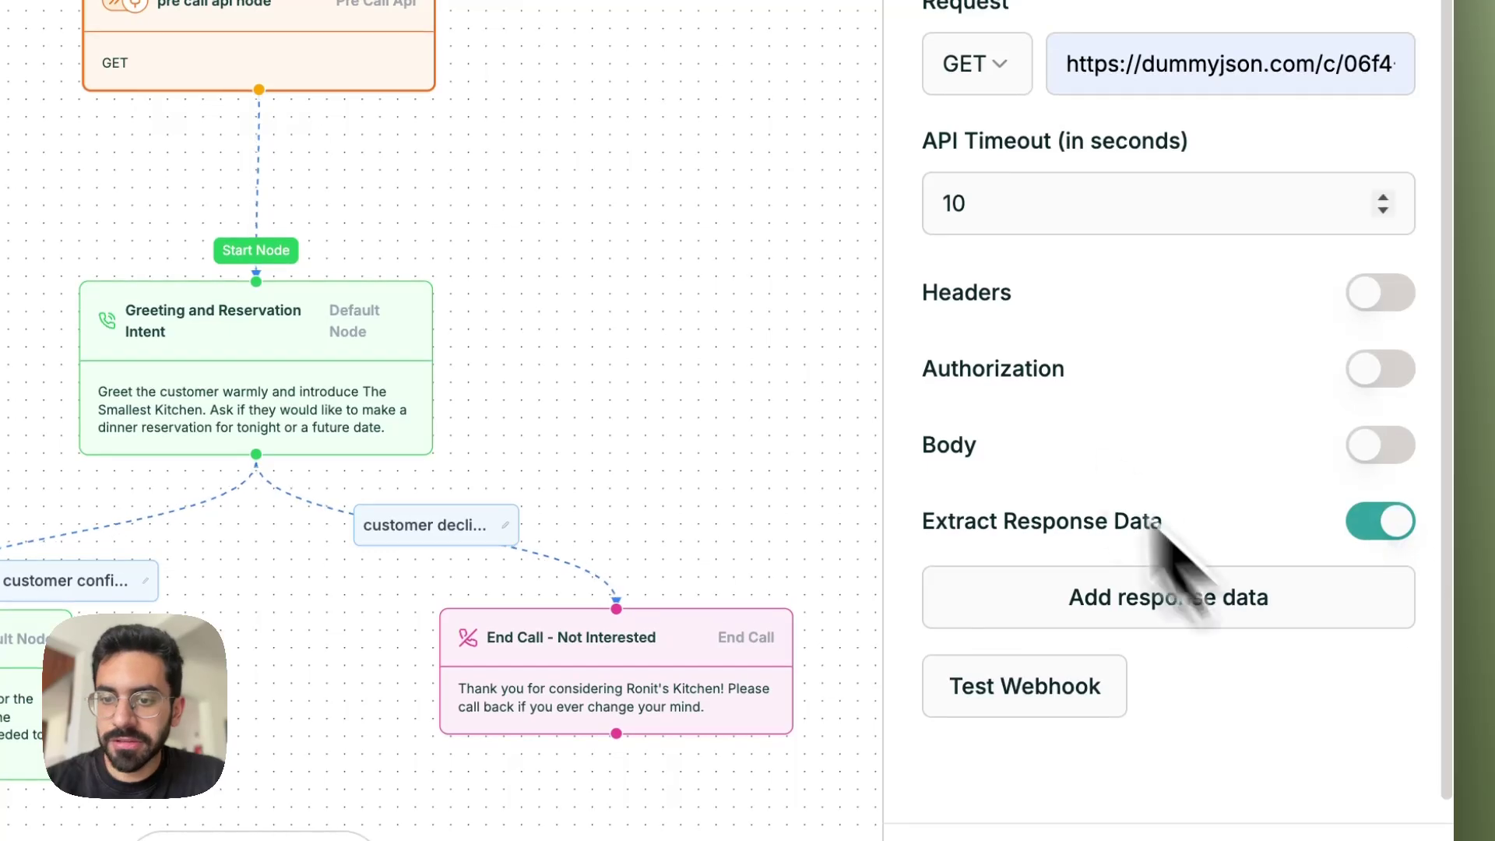
pyautogui.click(1063, 598)
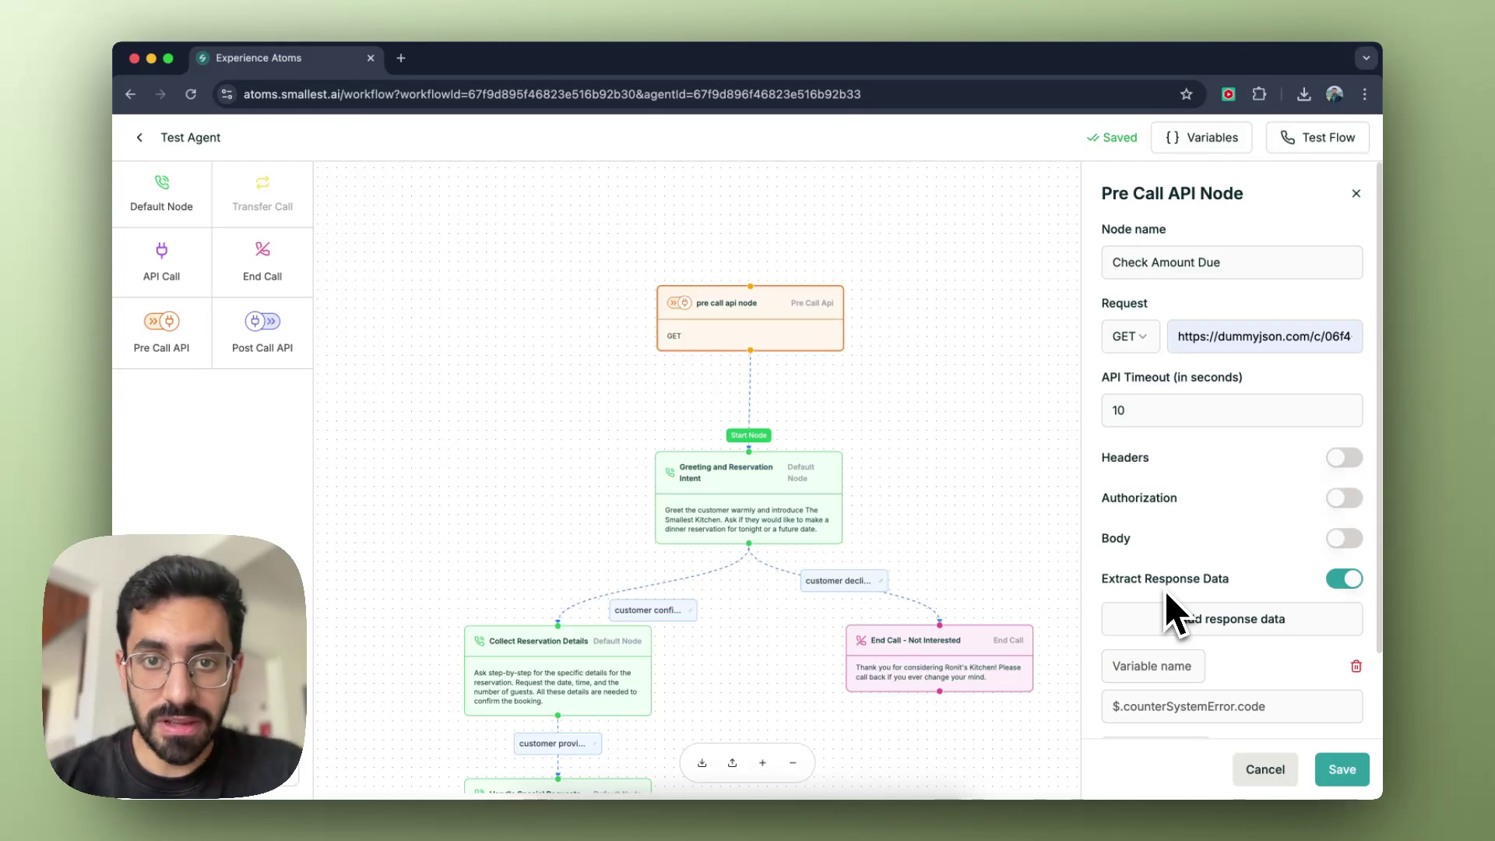
pyautogui.scroll(-2, 1176, 611)
pyautogui.click(1157, 580)
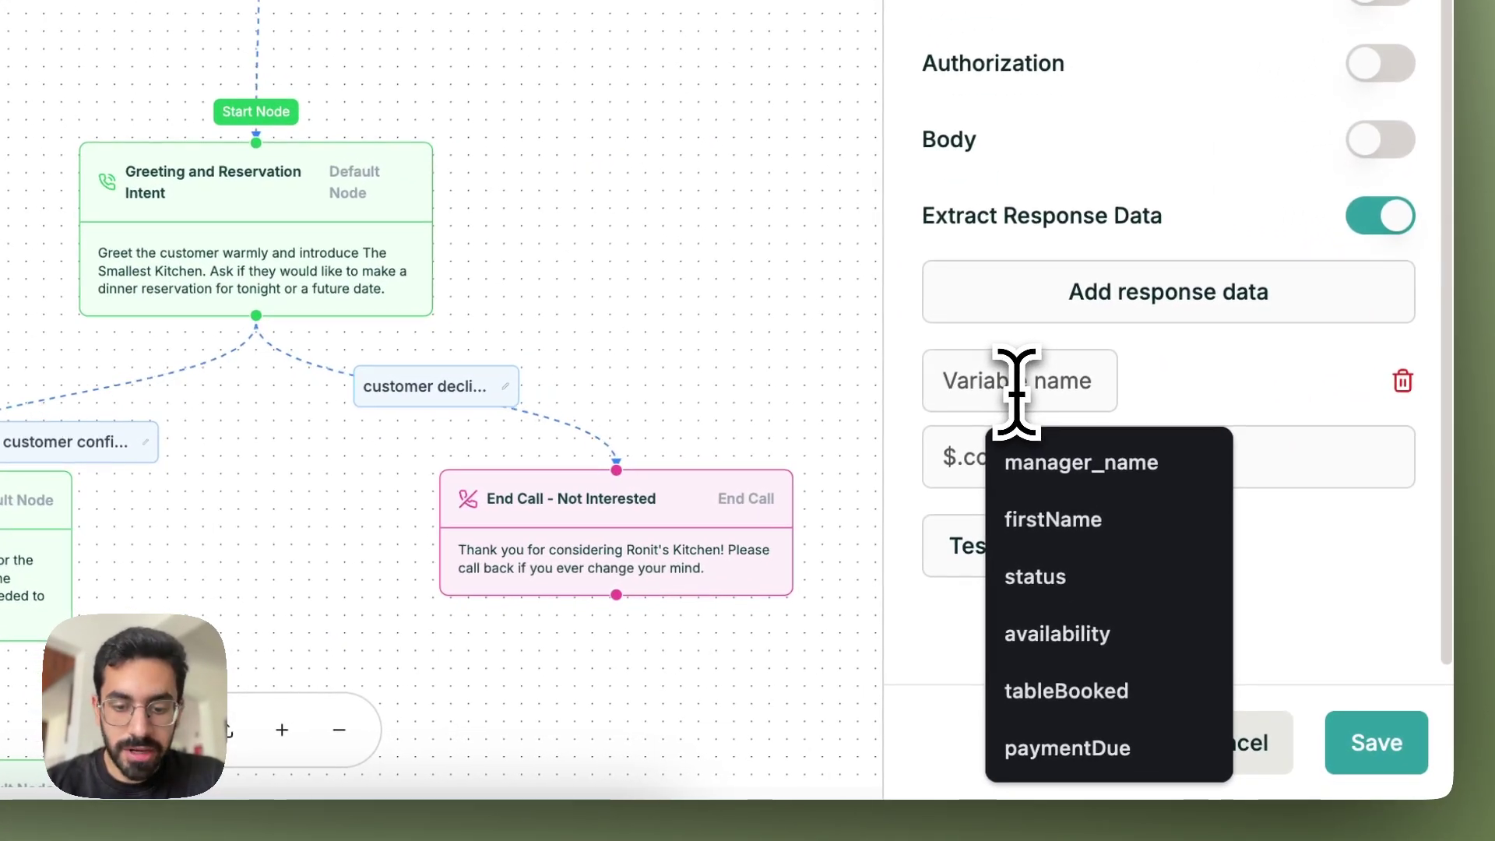
pyautogui.write('amountDue')
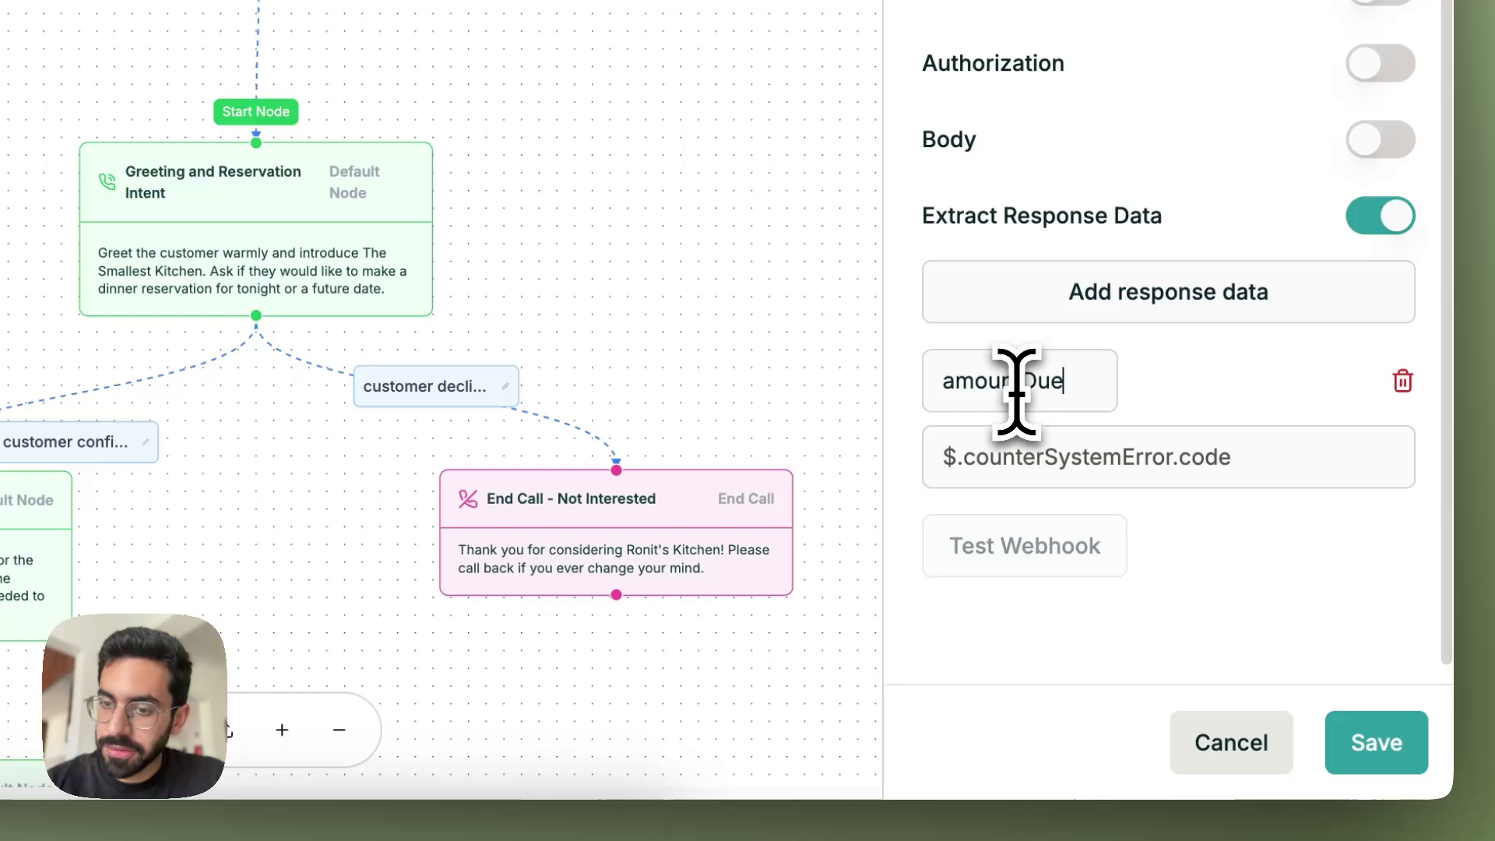
pyautogui.click(1000, 461)
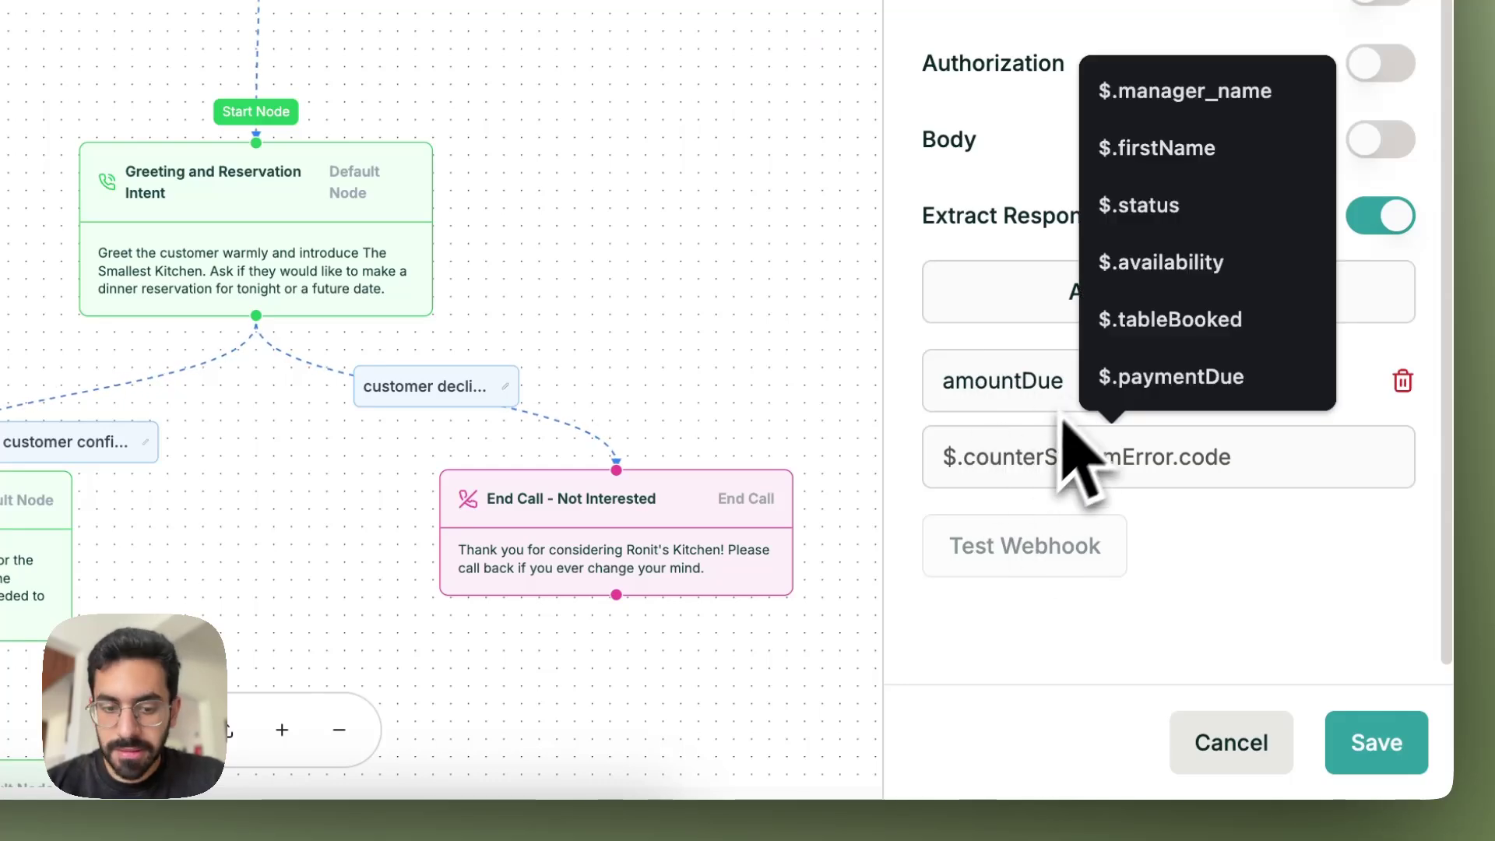
pyautogui.write('$.amountDue')
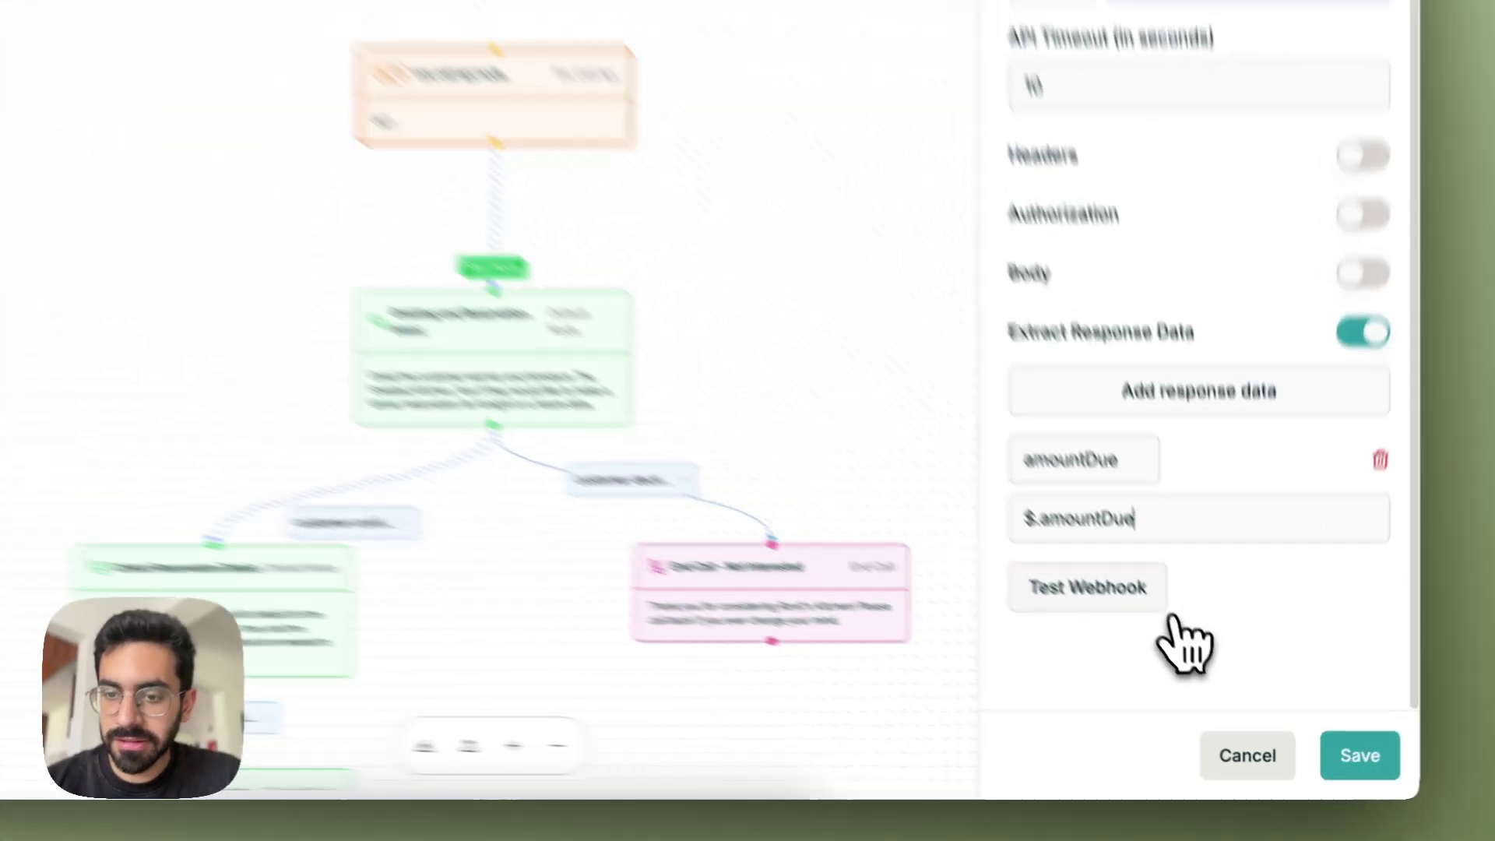
# Test the pre call node's webhook and save the node
pyautogui.click(1148, 603)
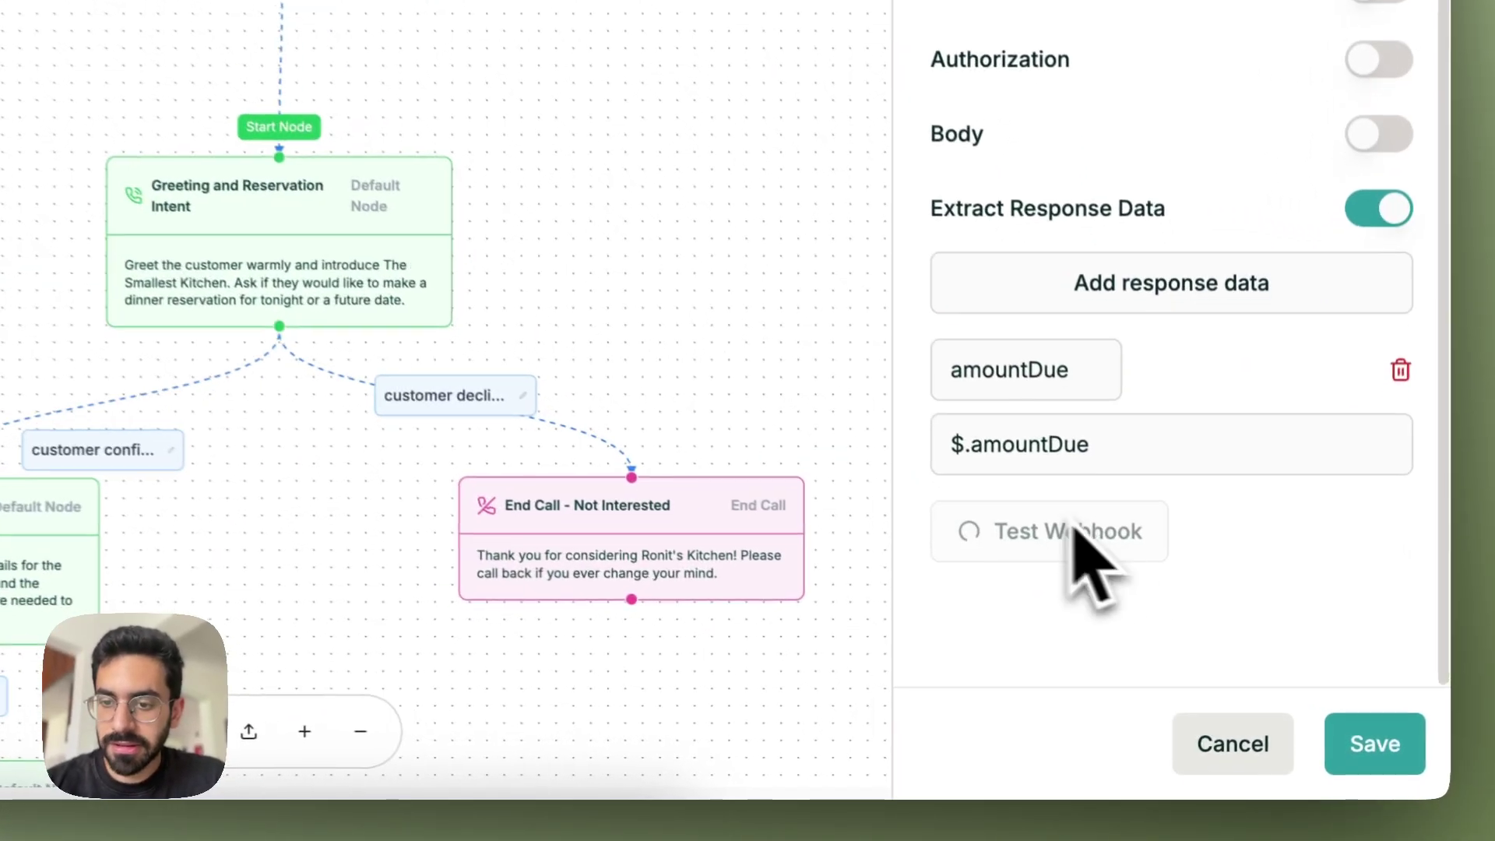
pyautogui.scroll(-3, 1355, 600)
pyautogui.scroll(5, 1354, 604)
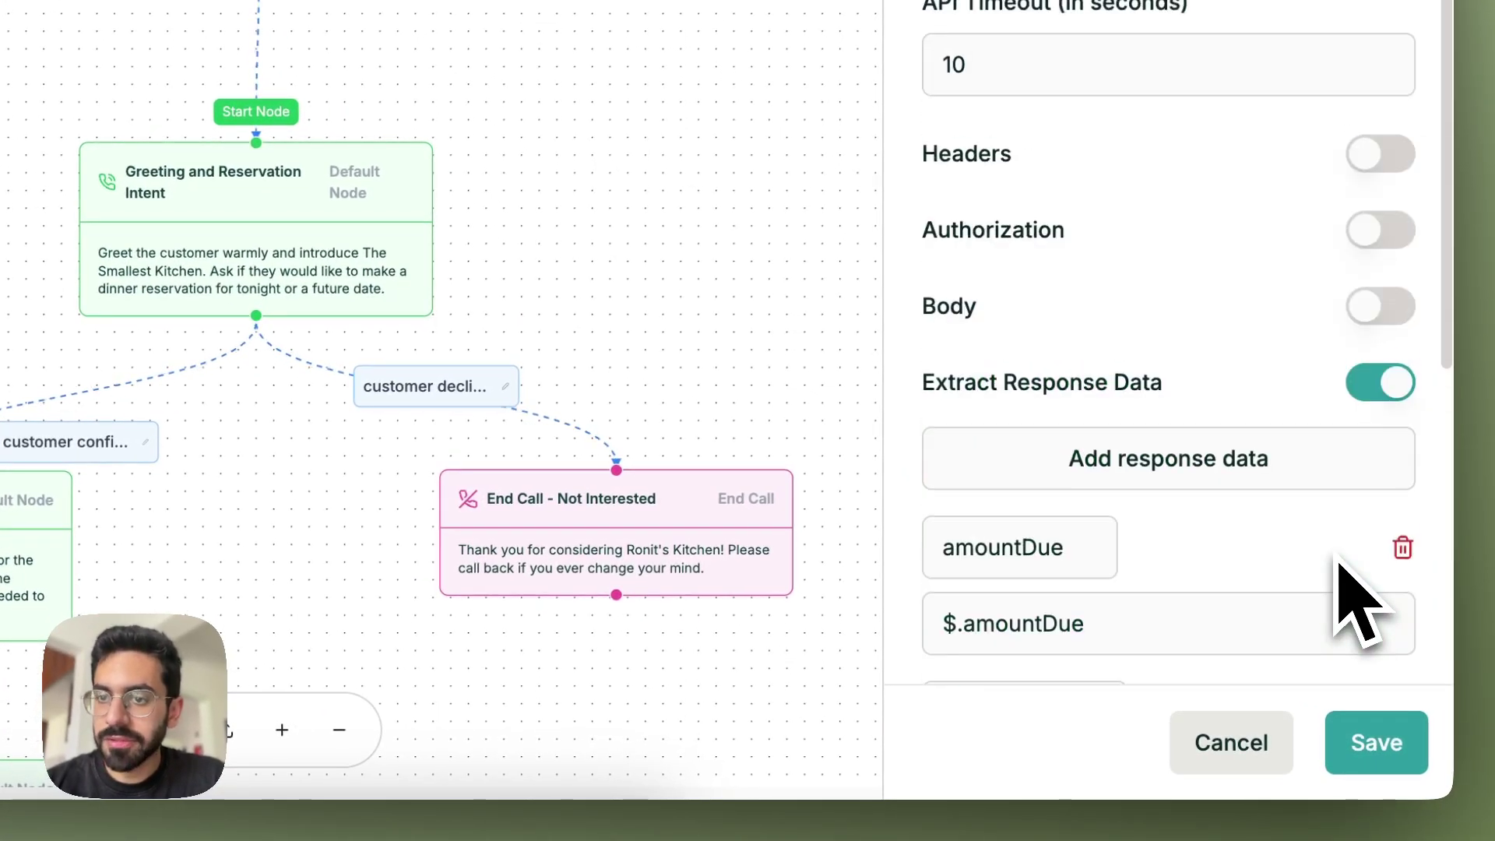
pyautogui.click(1370, 740)
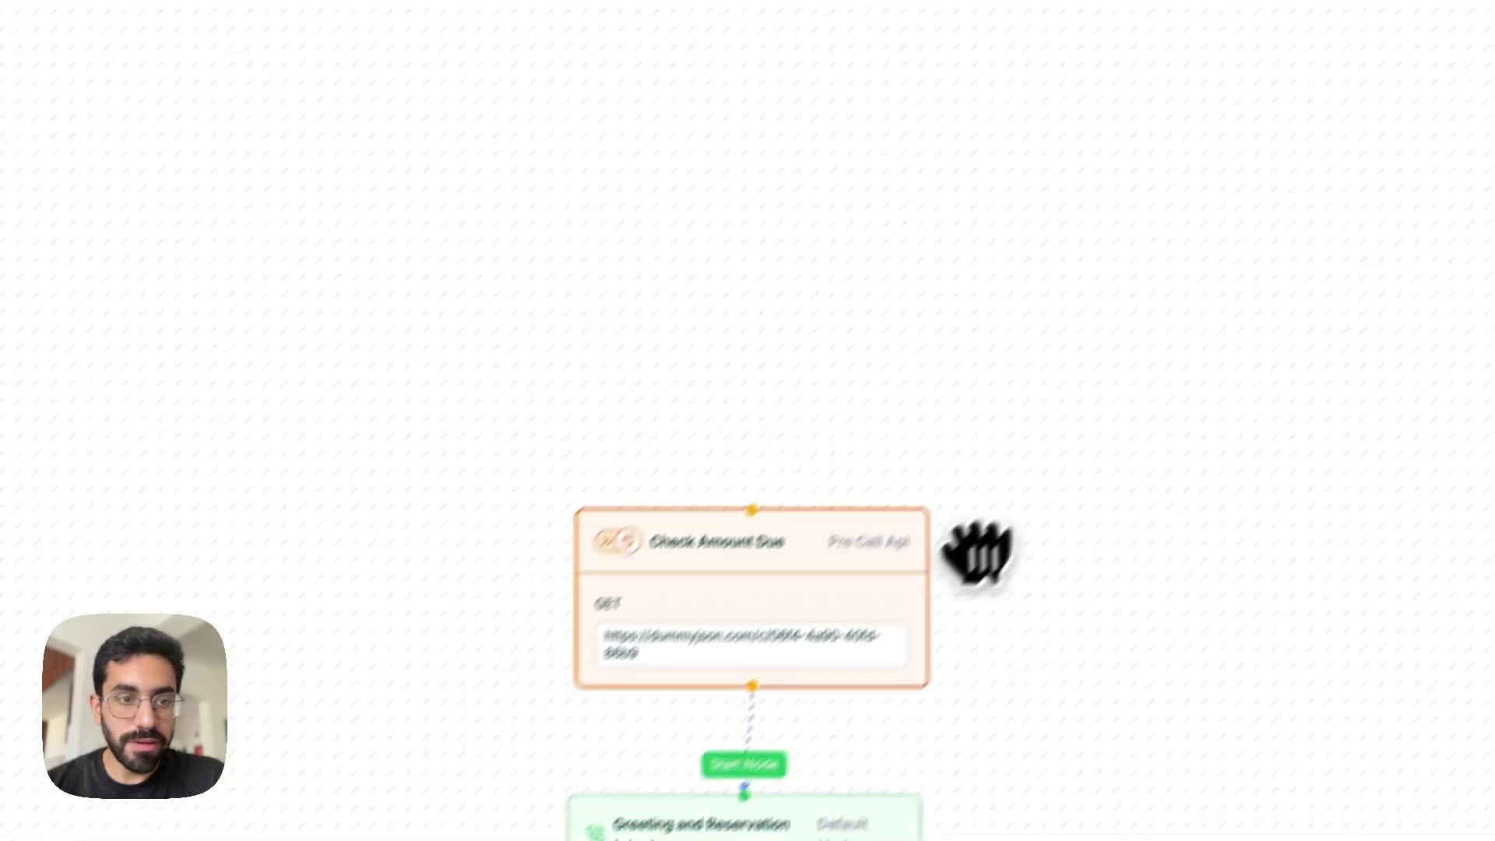
# Try chaining a second Pre Call API node above Check Amount Due, and delete it again
pyautogui.moveTo(117, 233); pyautogui.dragTo(755, 306)
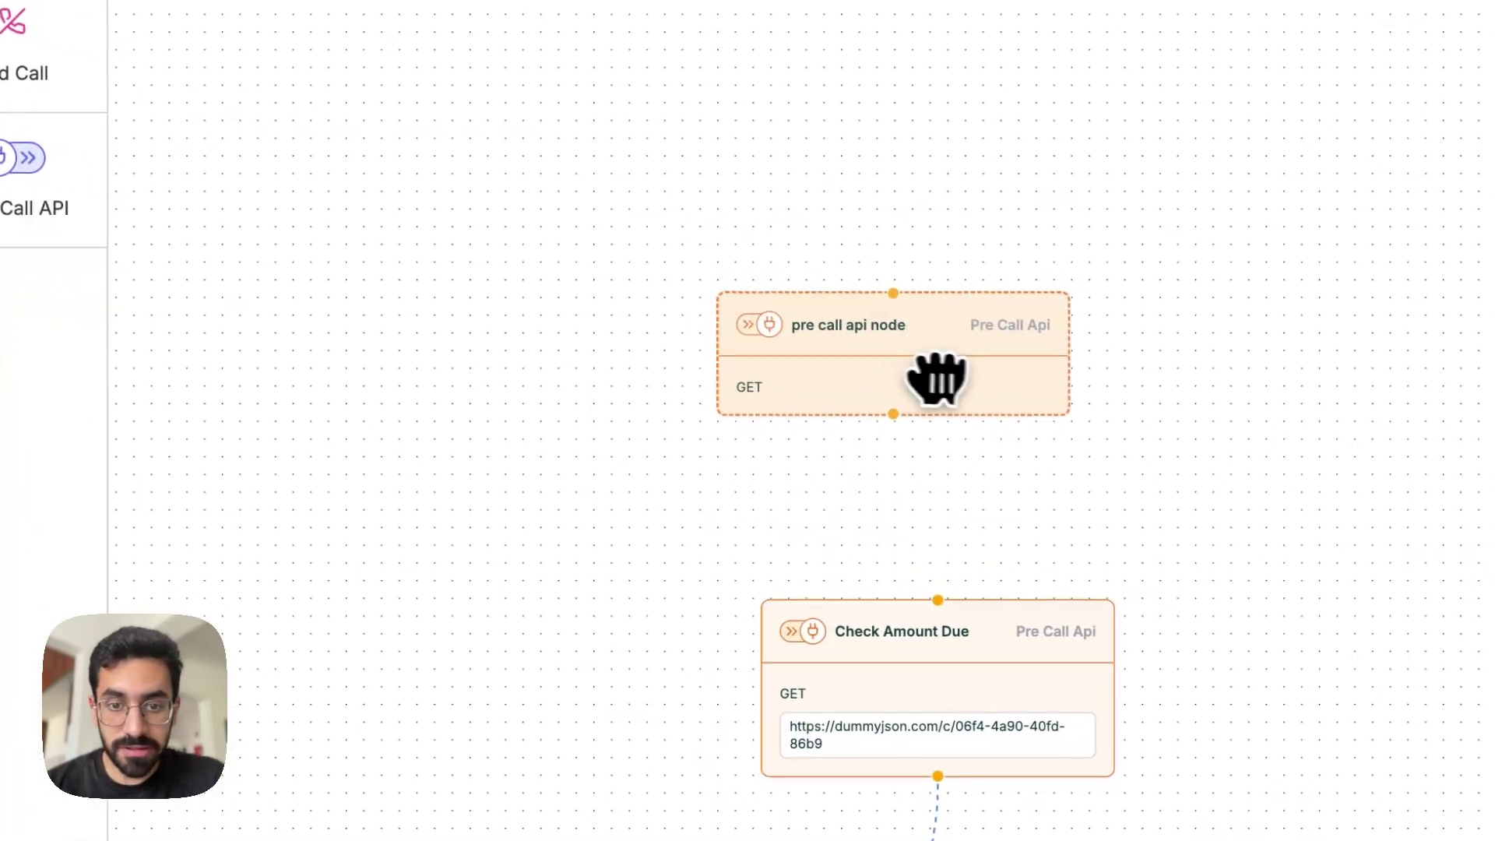
pyautogui.moveTo(981, 388); pyautogui.dragTo(1037, 398)
pyautogui.moveTo(943, 423); pyautogui.dragTo(931, 604)
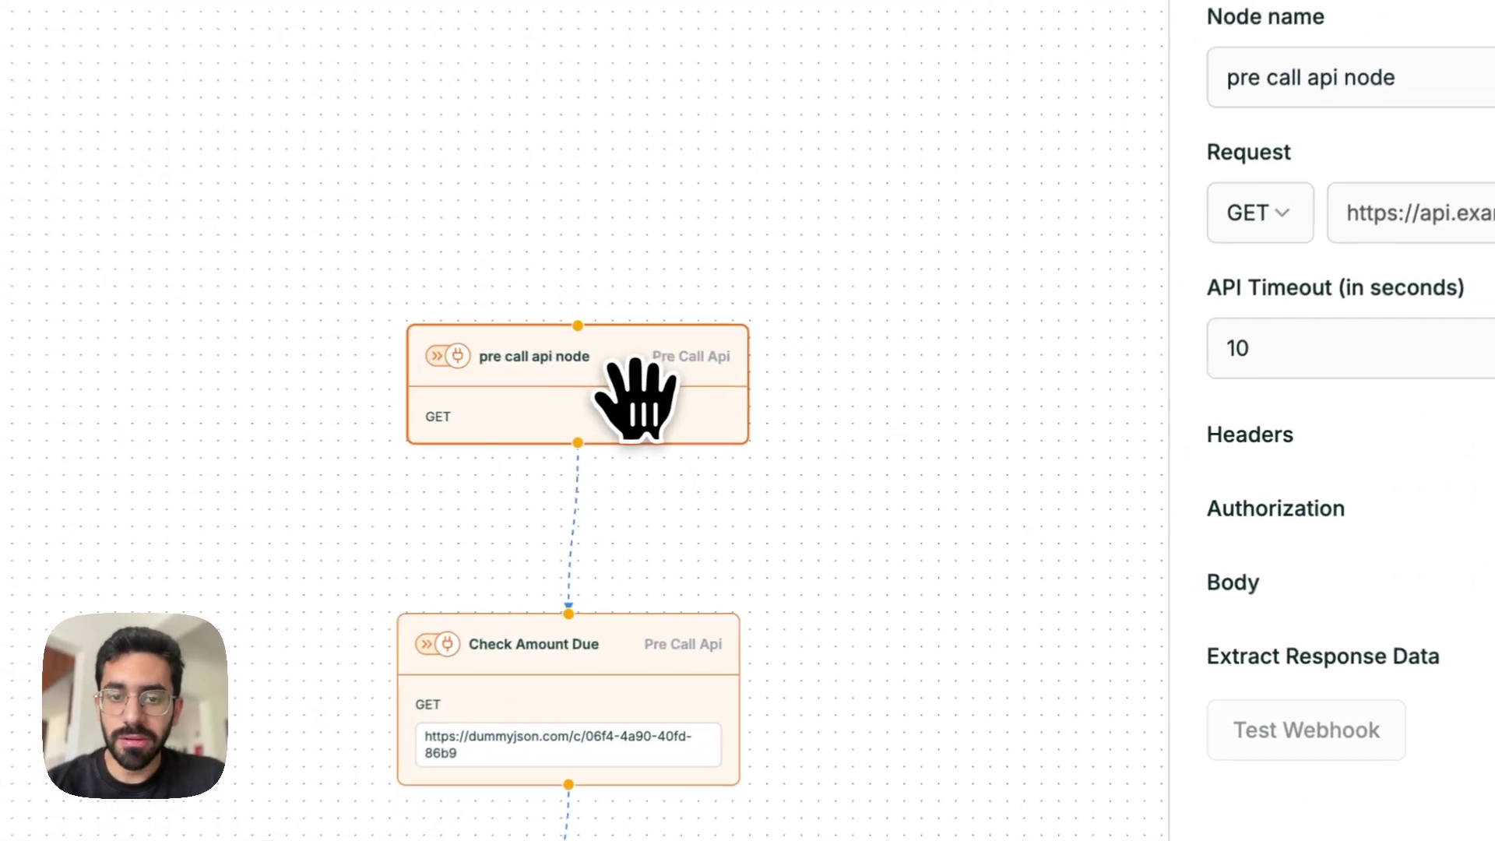
pyautogui.press('BackSpace')
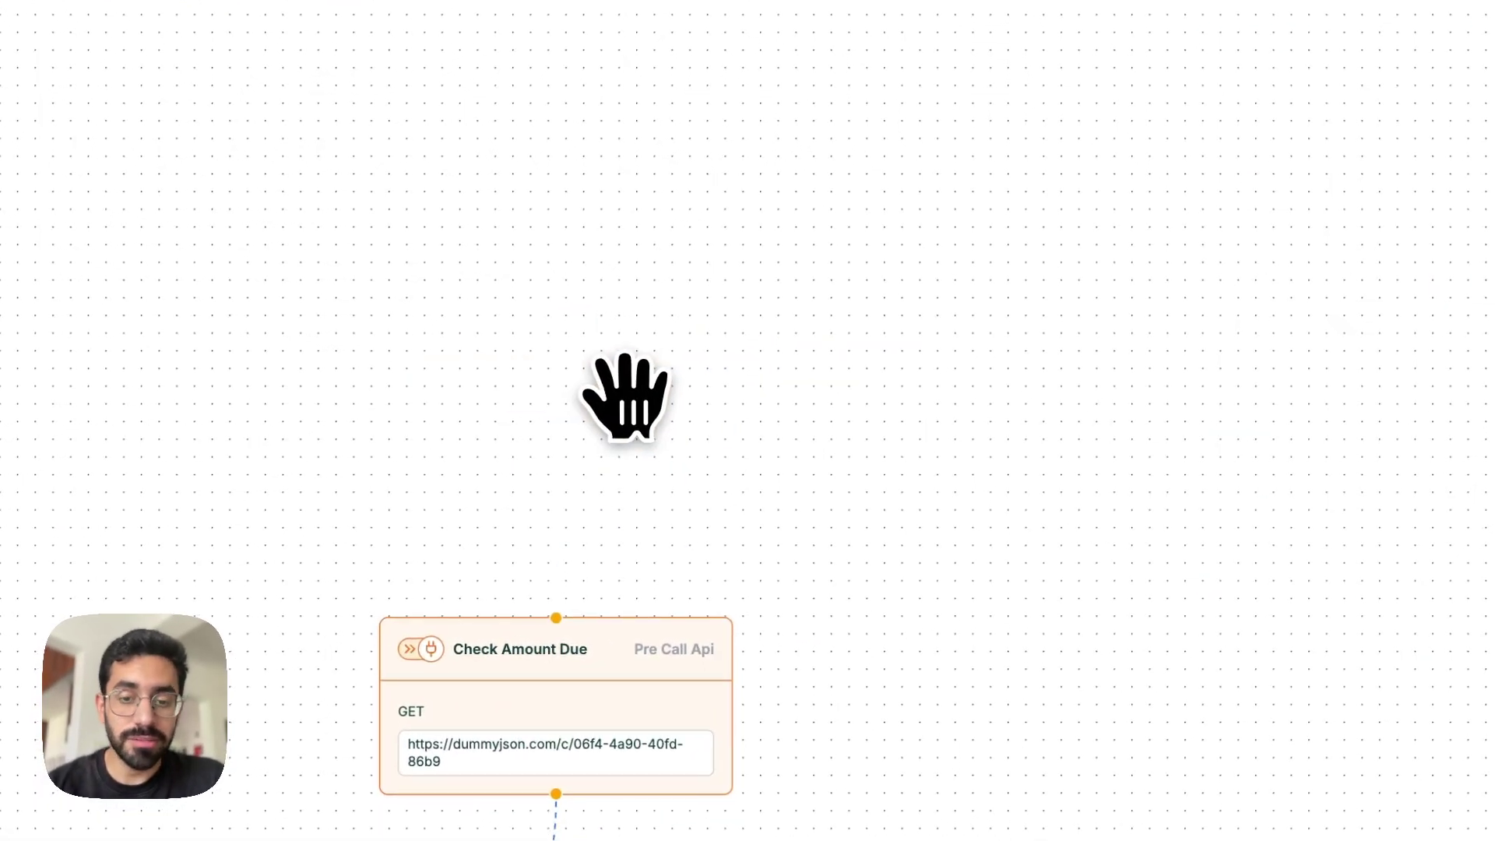
# Look over the workflow from the Check Amount Due node down and check the Greeting and Reservation Intent node
pyautogui.moveTo(625, 404); pyautogui.dragTo(626, 209)
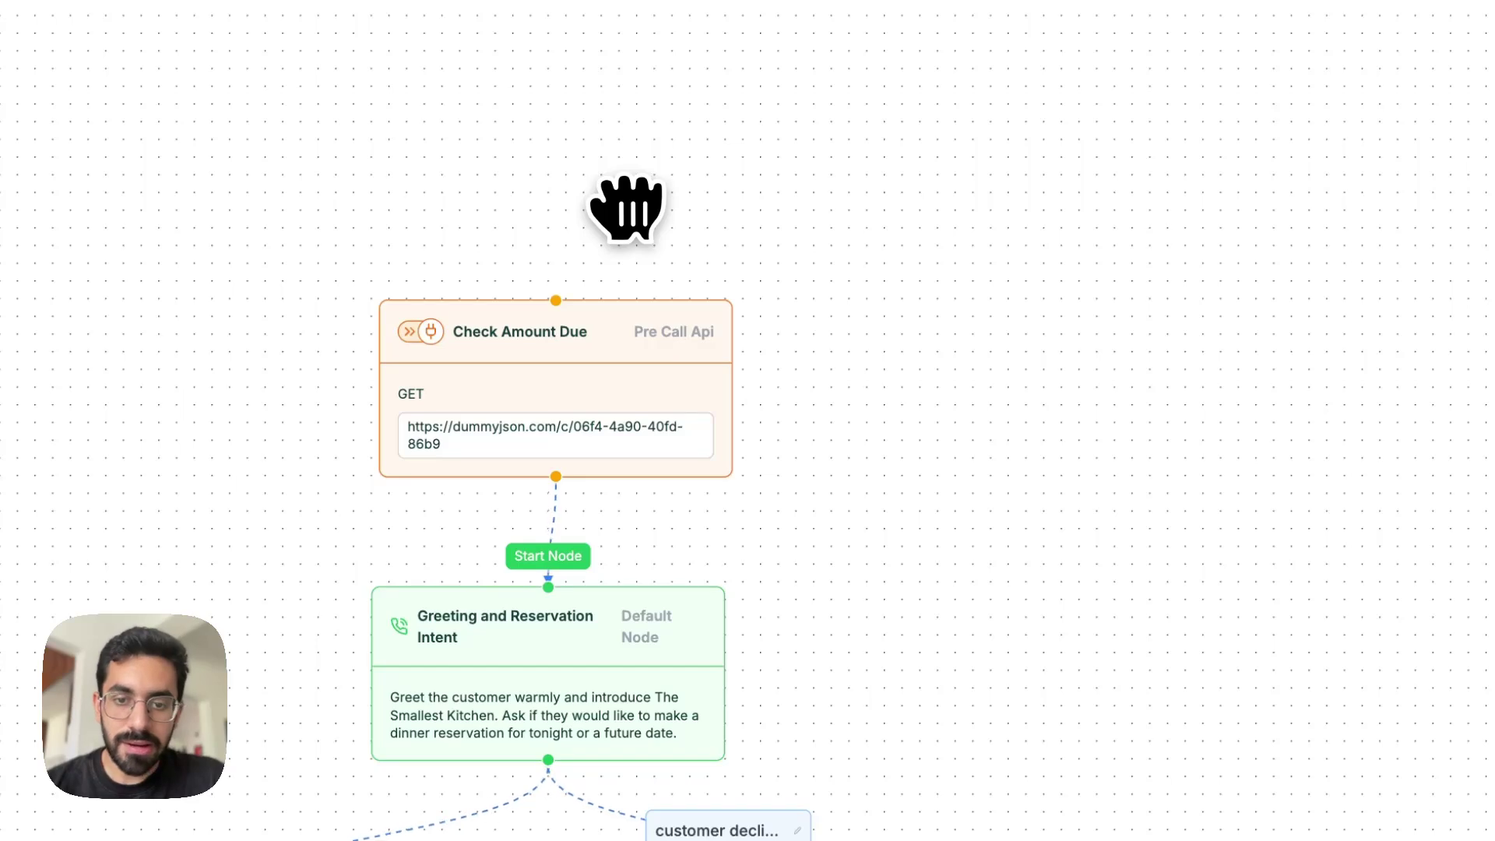
pyautogui.scroll(-2, 831, 407)
pyautogui.scroll(-3, 878, 555)
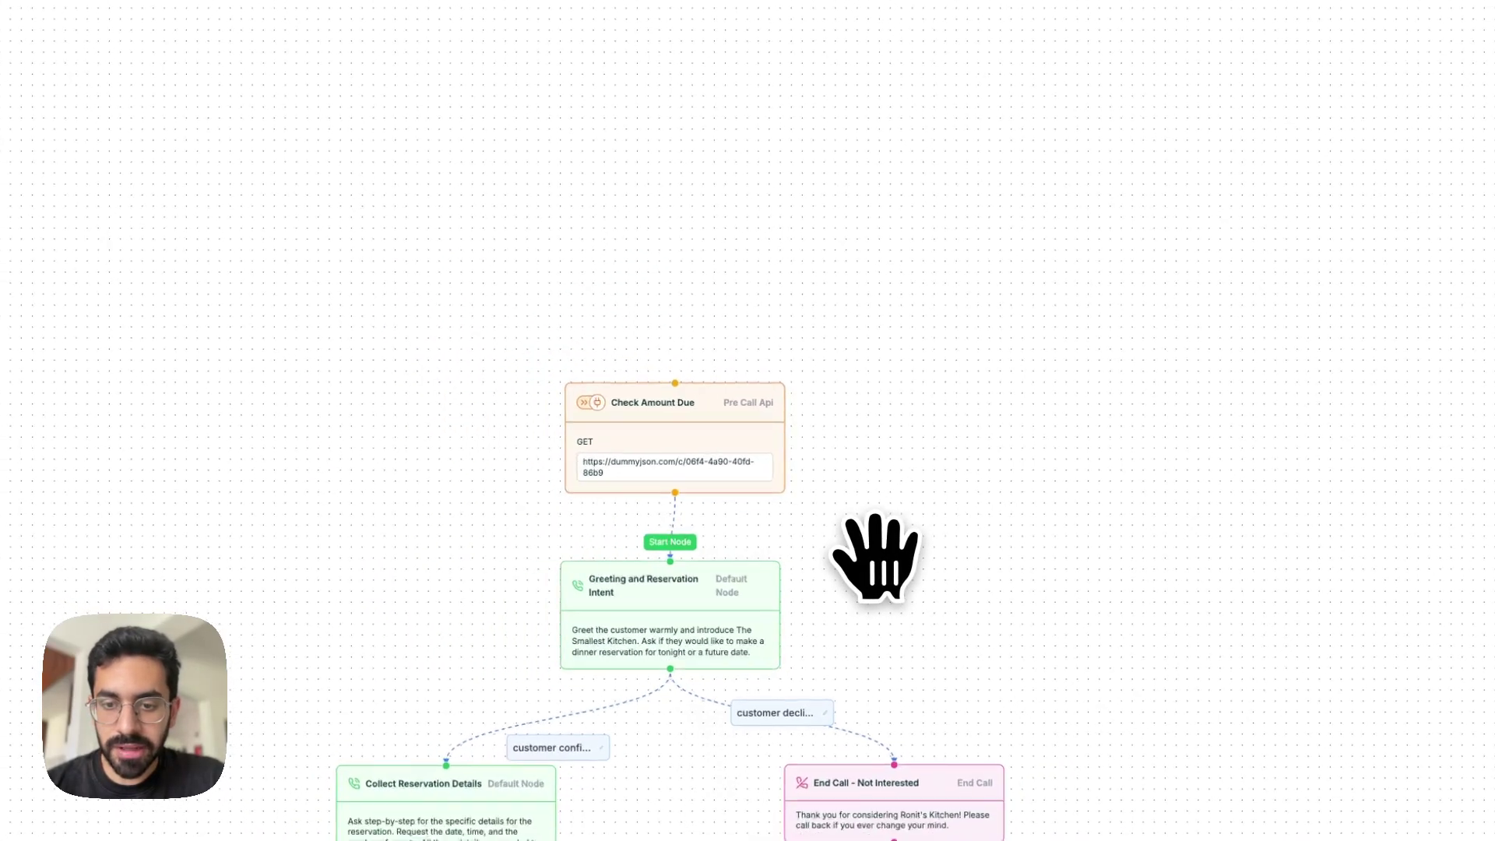
pyautogui.scroll(-5, 876, 557)
pyautogui.scroll(-2, 884, 260)
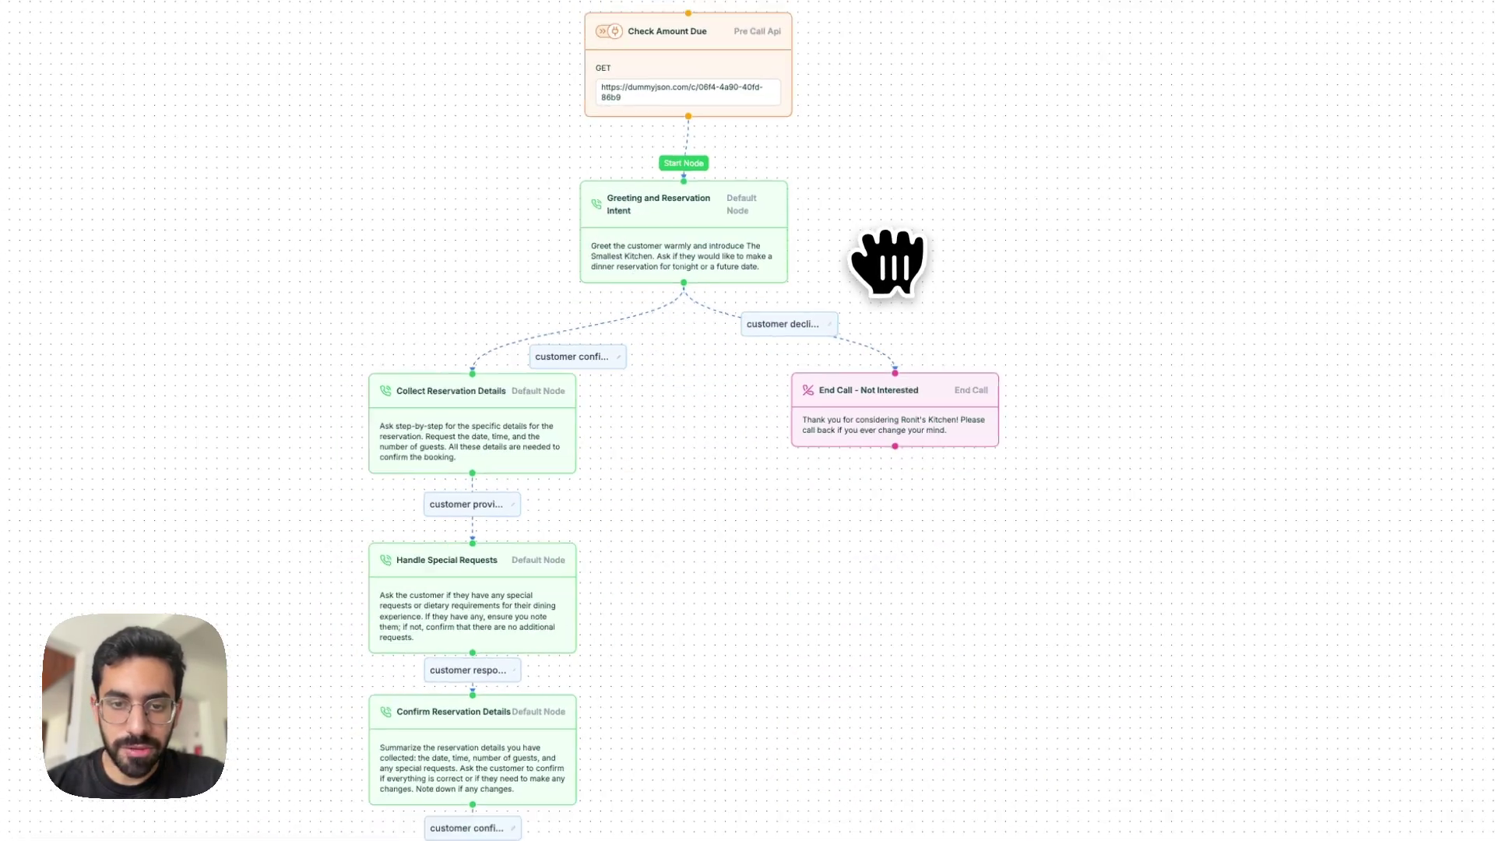
pyautogui.click(728, 244)
pyautogui.click(1378, 767)
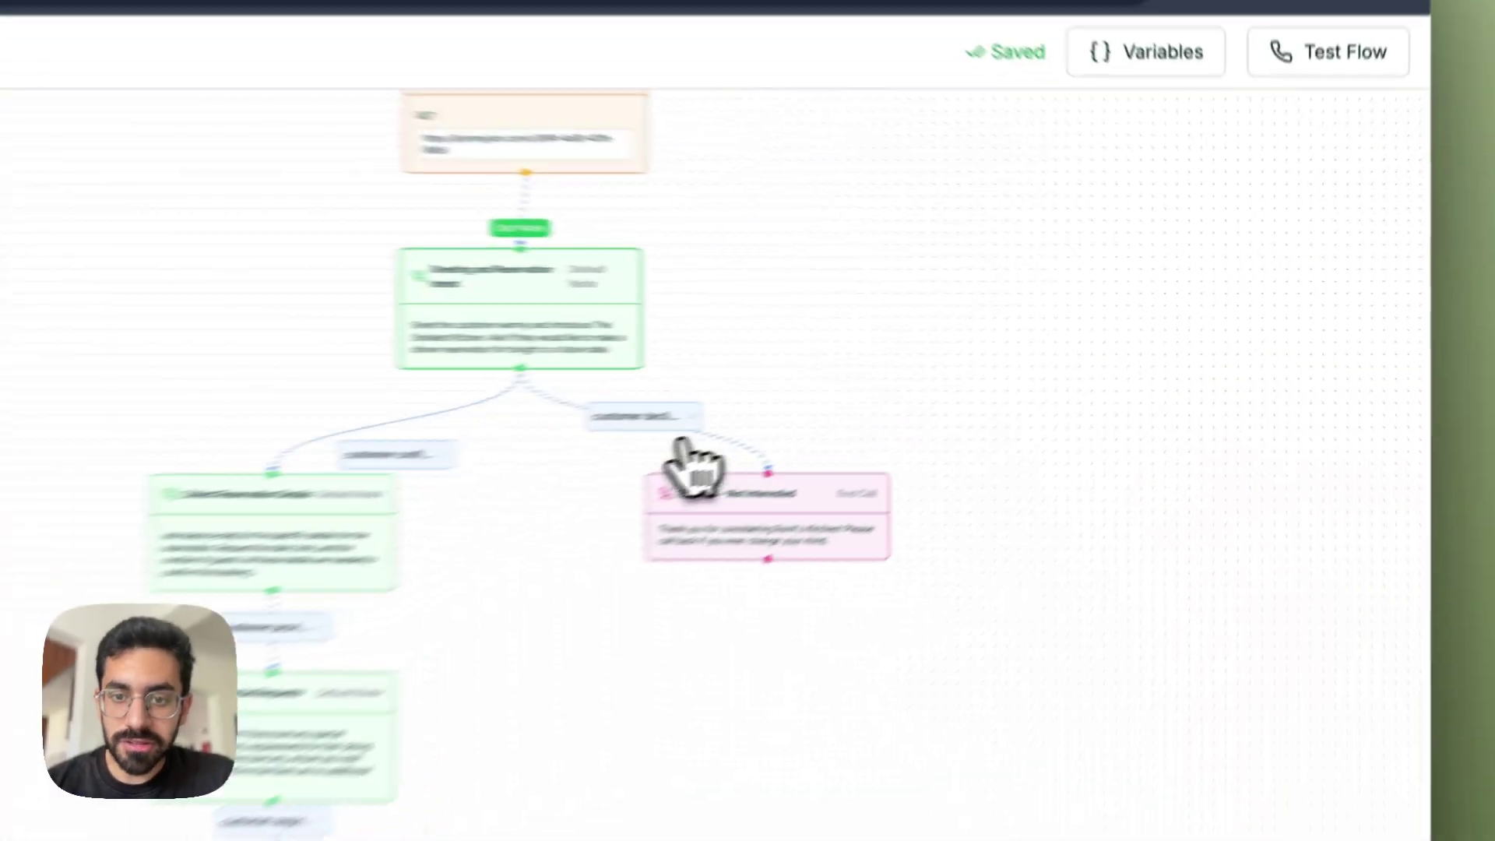
# Replace the prompt of the customer-declines branch with a condition that the Age variable is less than 23
pyautogui.click(926, 393)
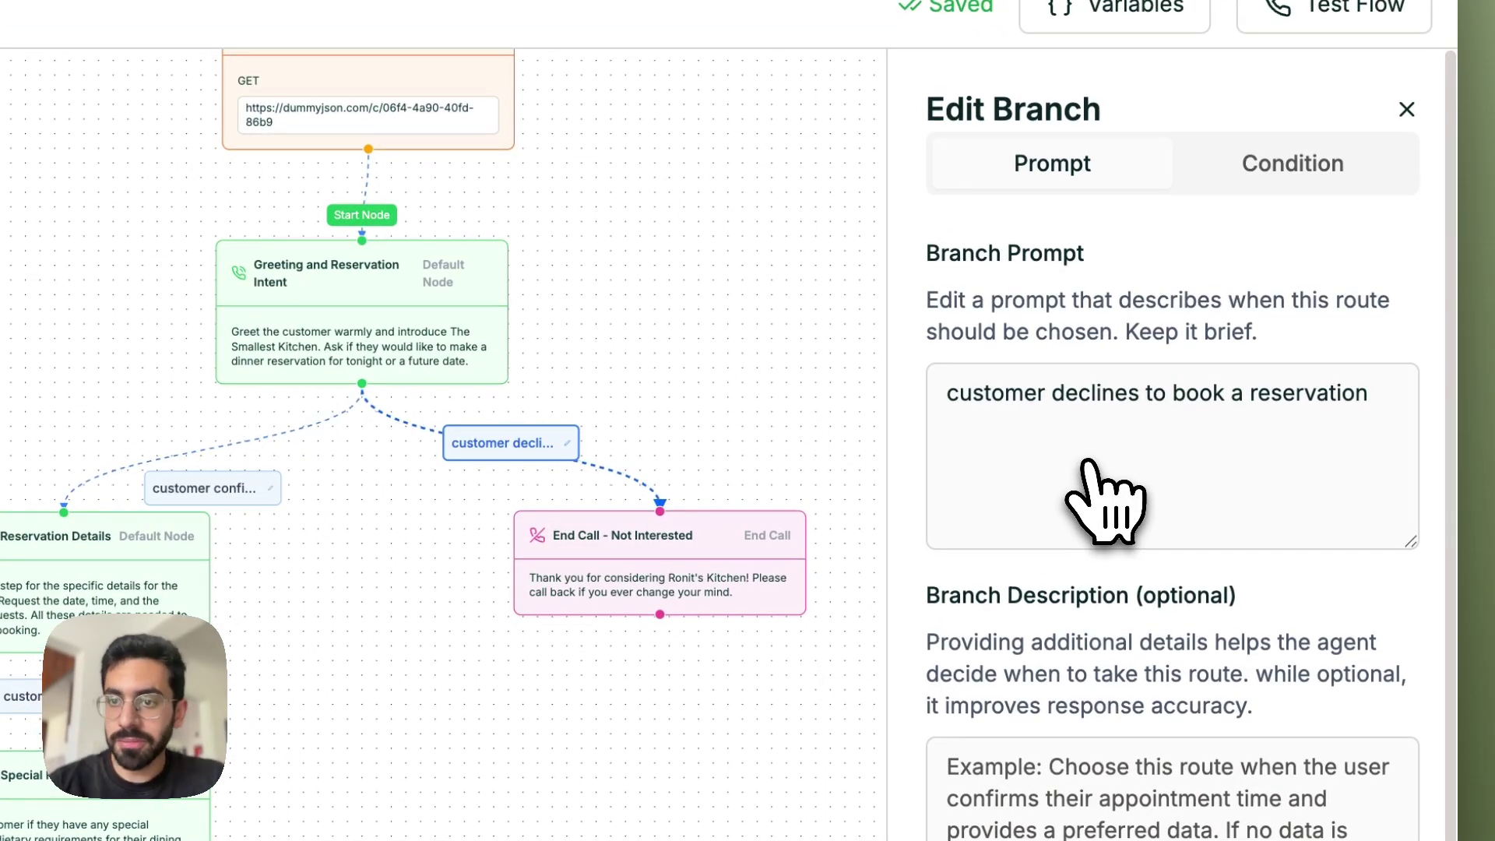
pyautogui.click(1292, 165)
pyautogui.click(1052, 175)
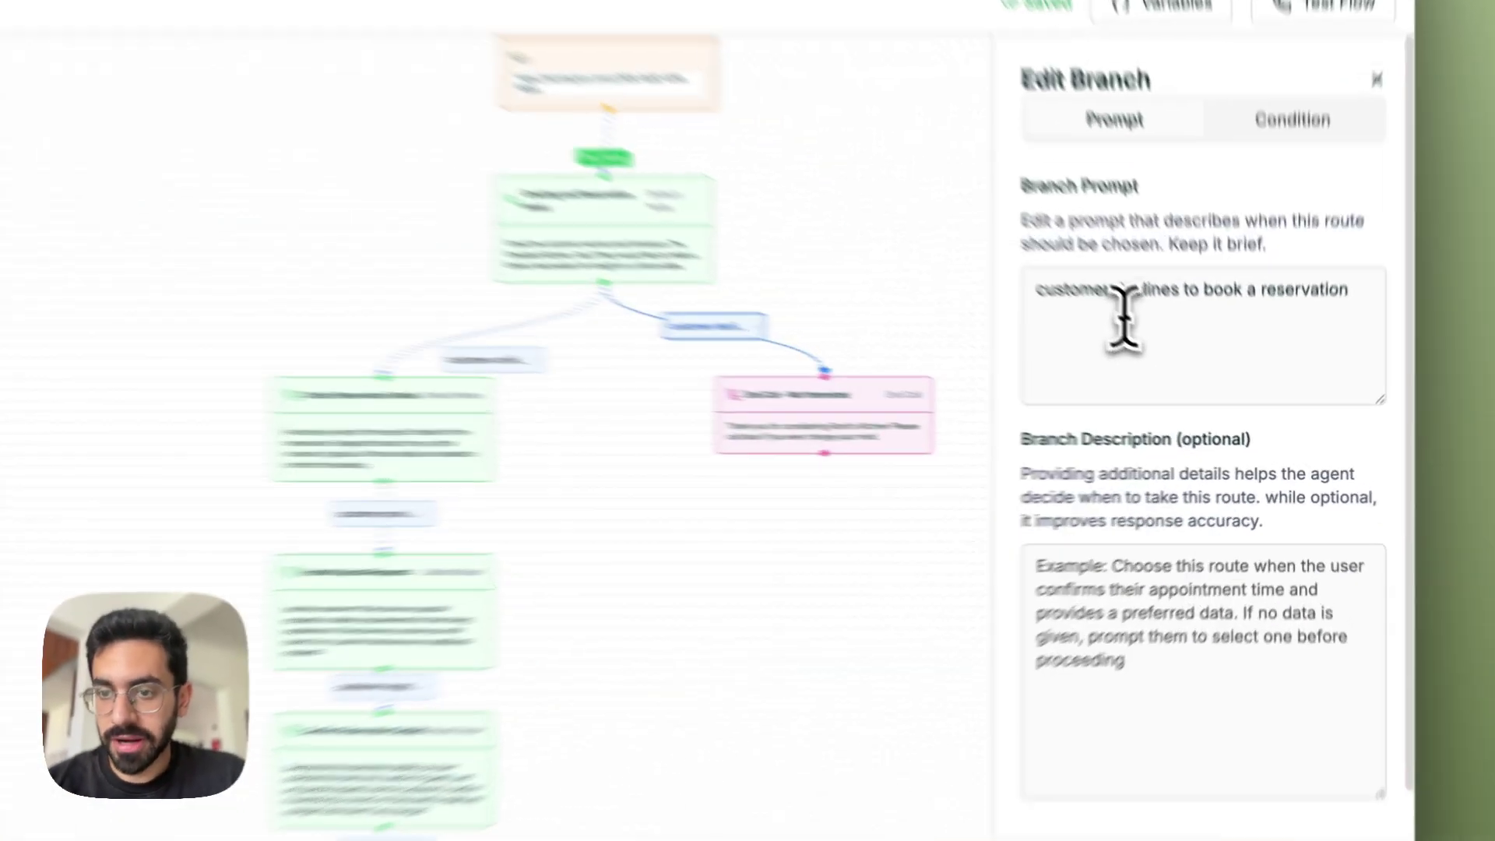
pyautogui.tripleClick(1188, 357)
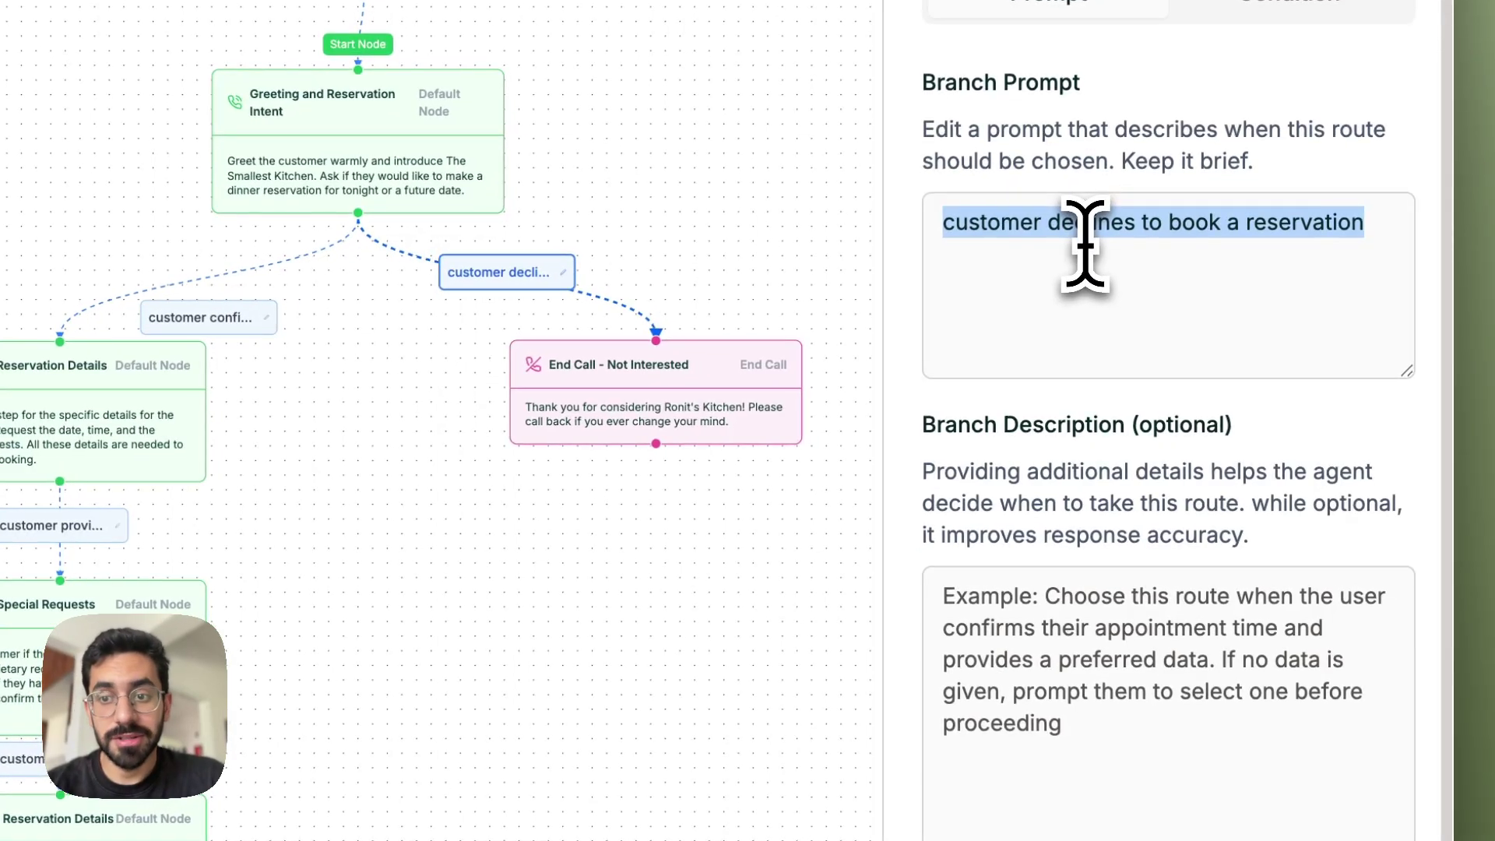
pyautogui.click(1103, 611)
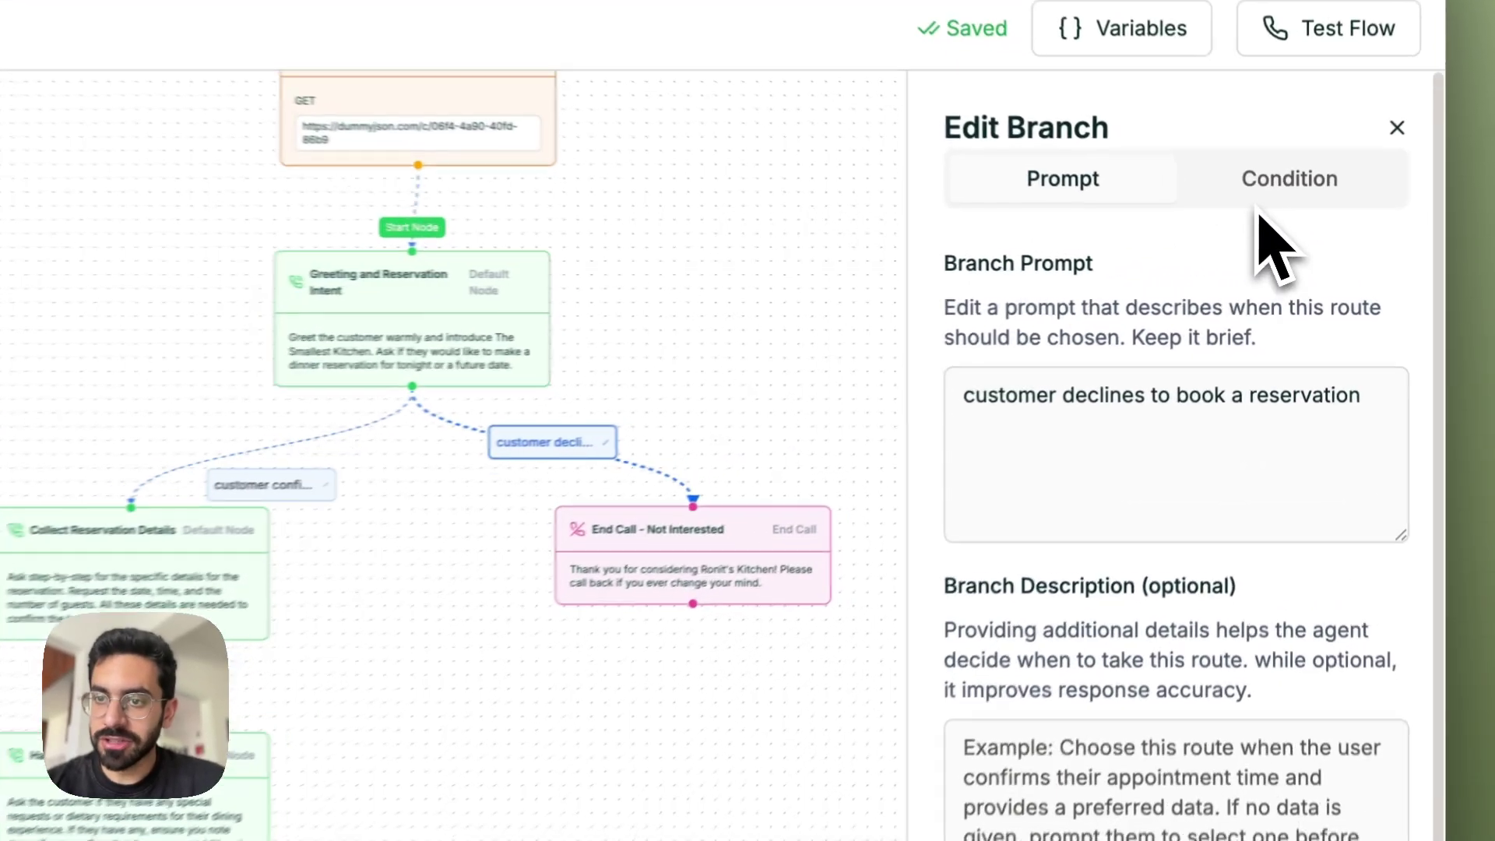
pyautogui.click(1286, 226)
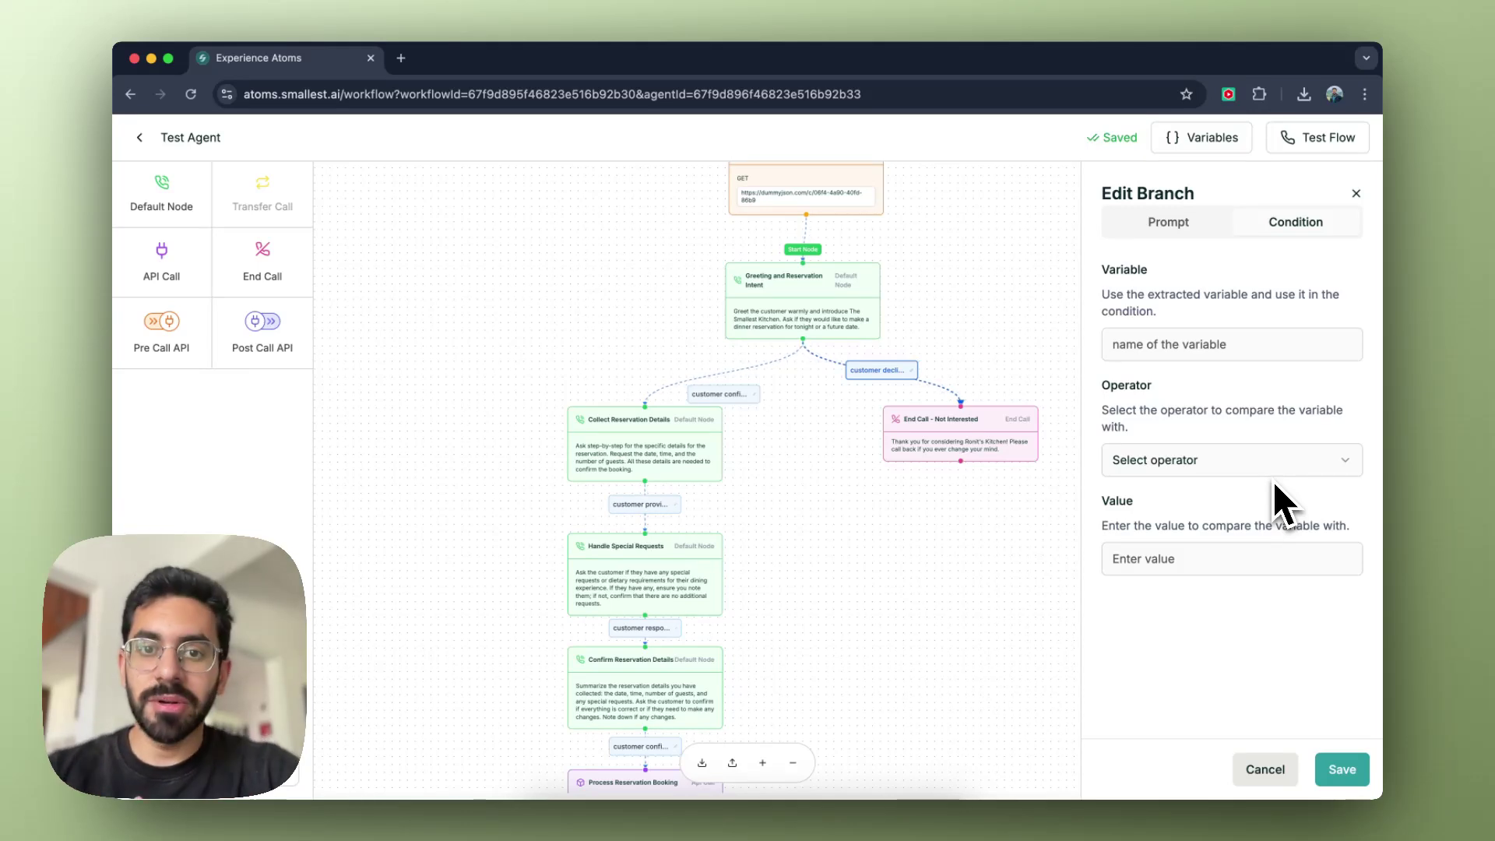
pyautogui.click(855, 510)
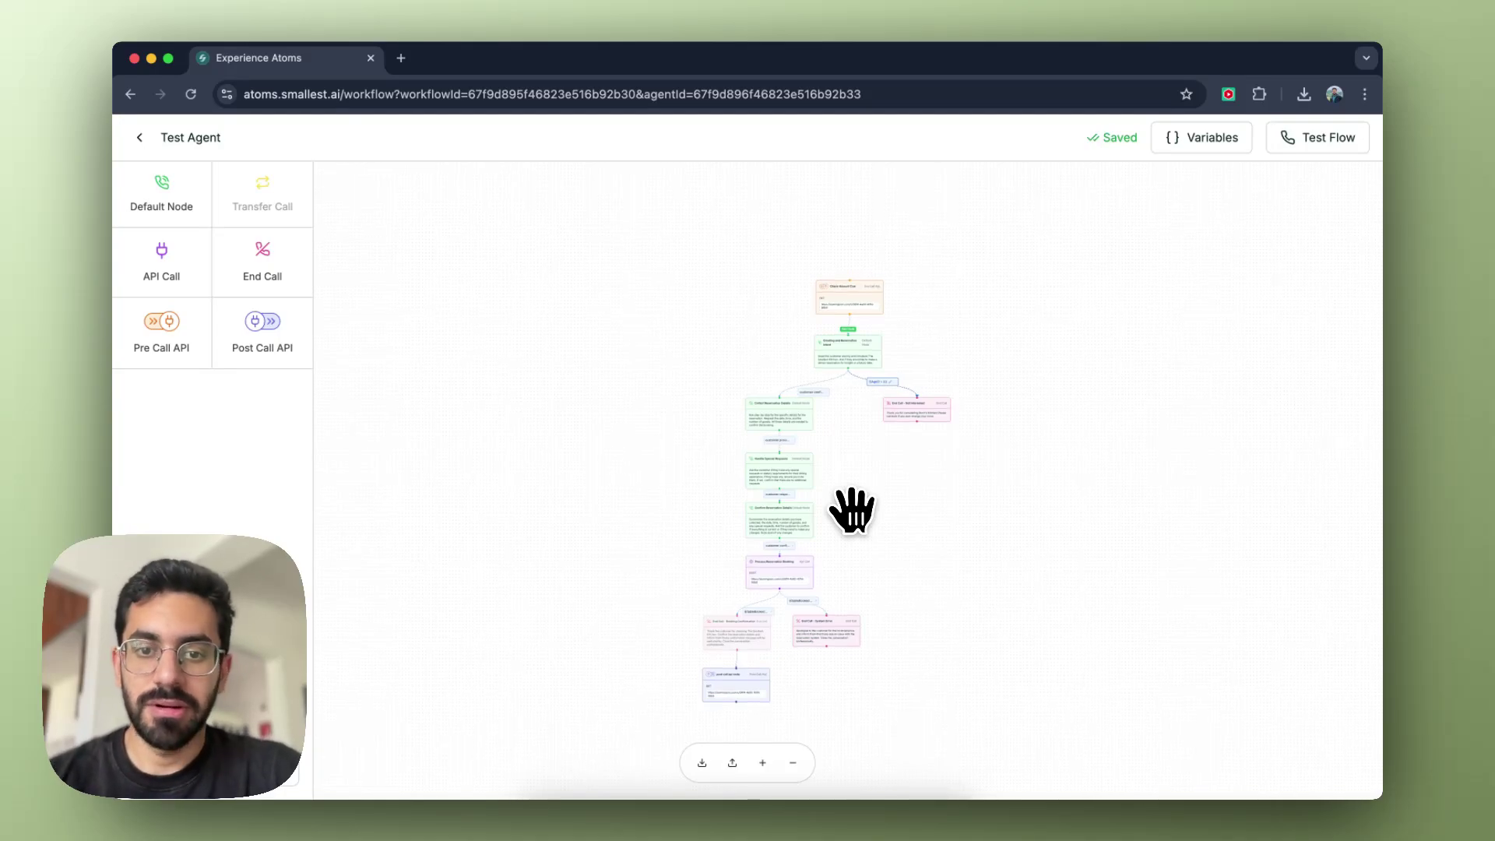
# Set the Collect Reservation Details node's loop condition to "Must collect date, time and party size."
pyautogui.scroll(5, 851, 510)
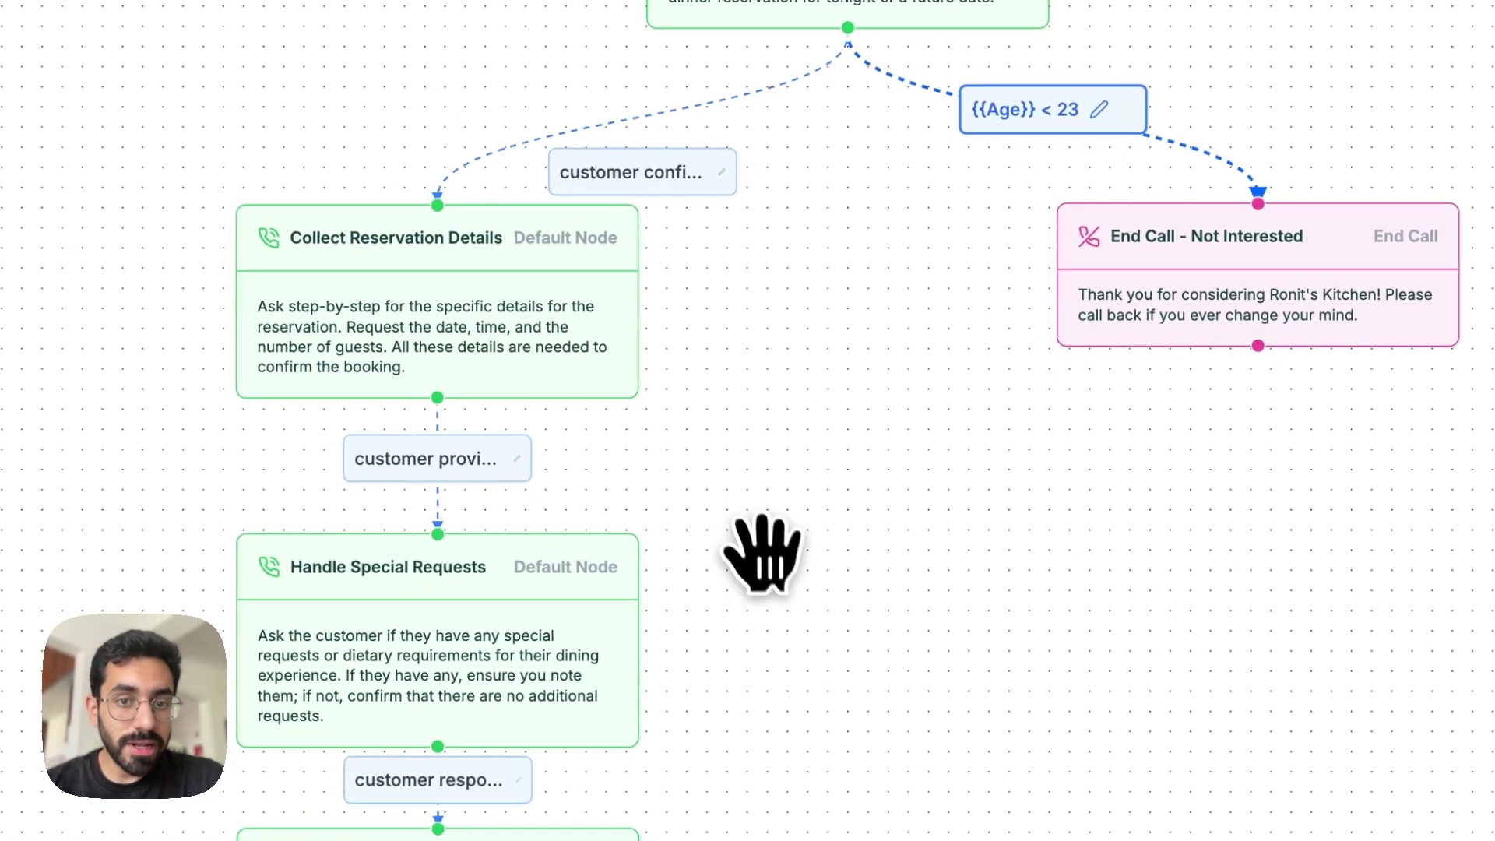
pyautogui.click(471, 339)
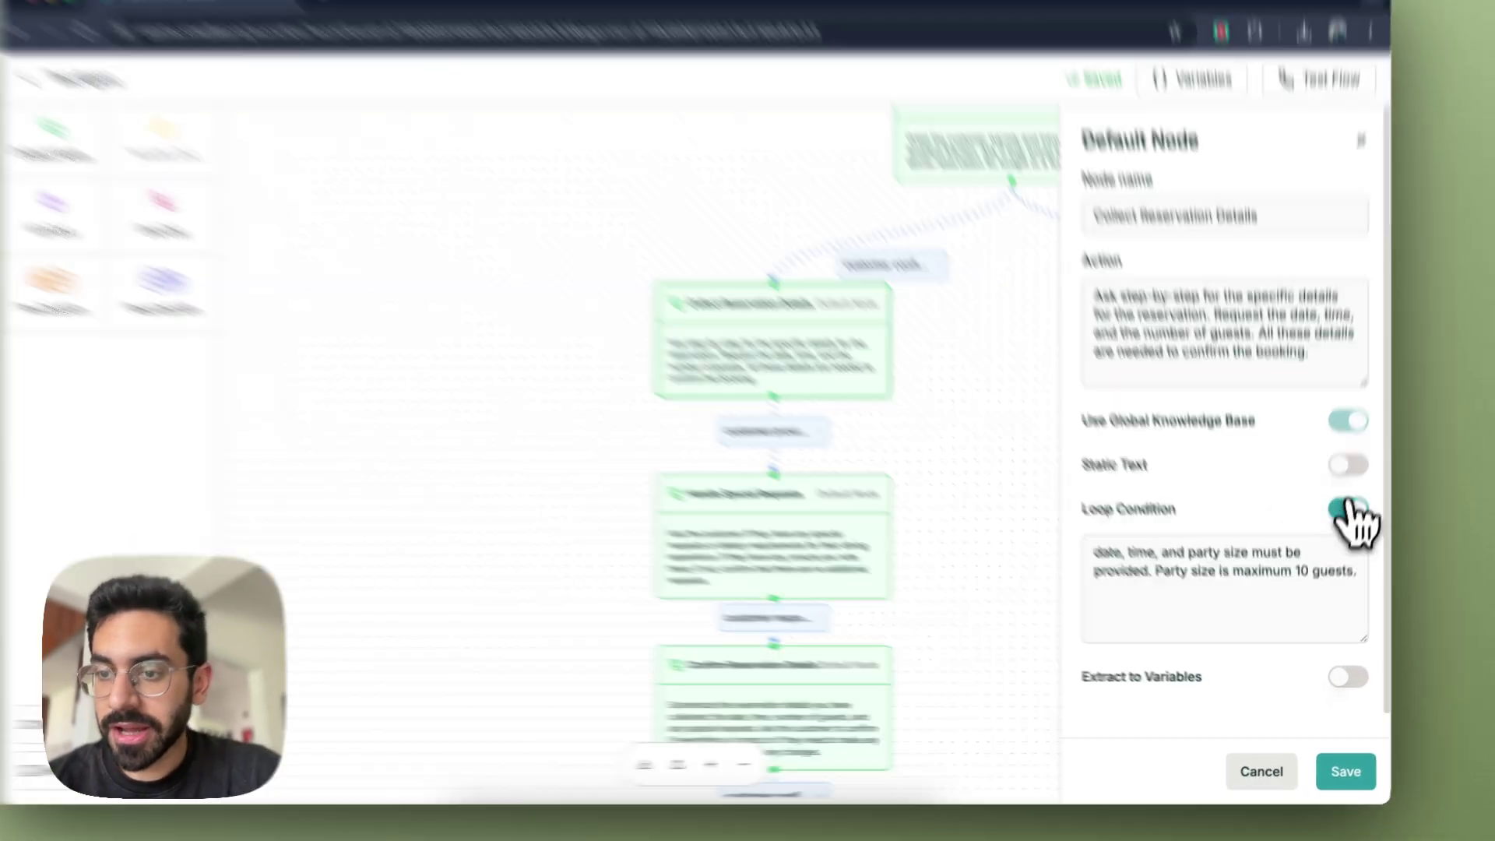
pyautogui.click(1345, 529)
pyautogui.click(1345, 529)
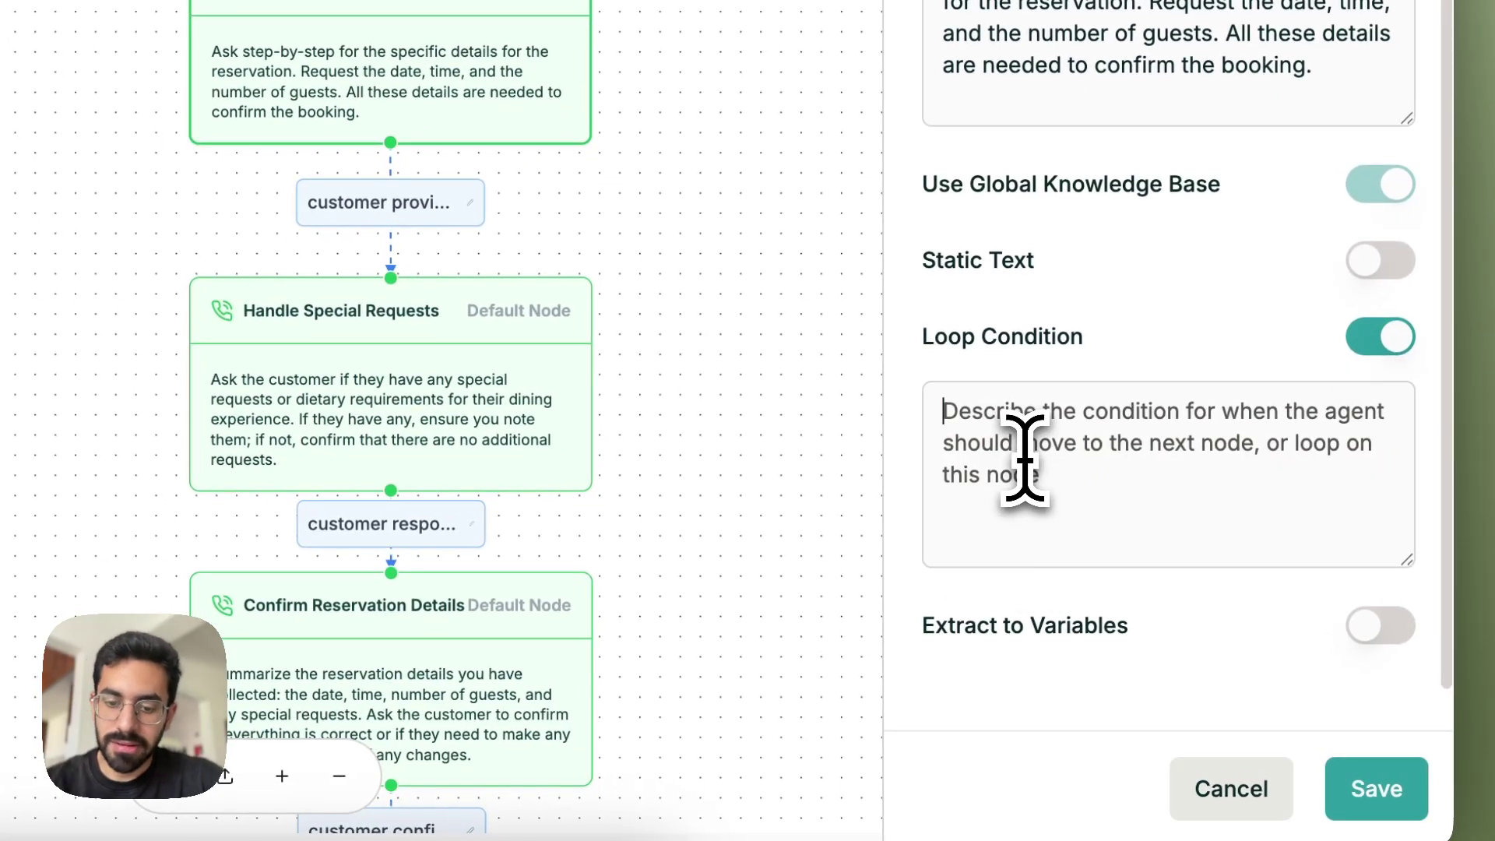
pyautogui.click(1025, 459)
pyautogui.write('Must ')
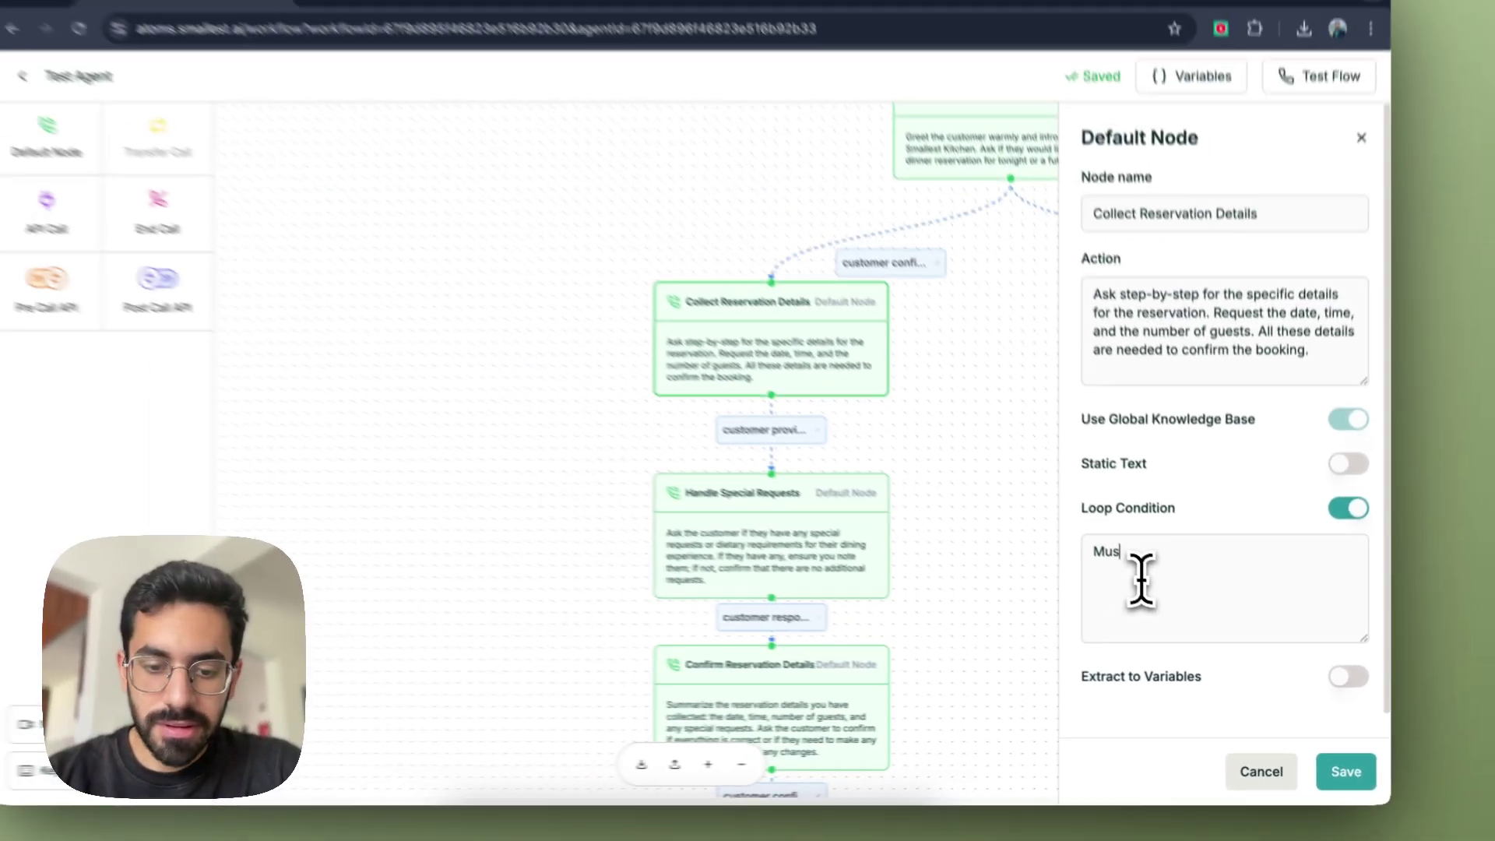
pyautogui.write('collect date, time and party size.')
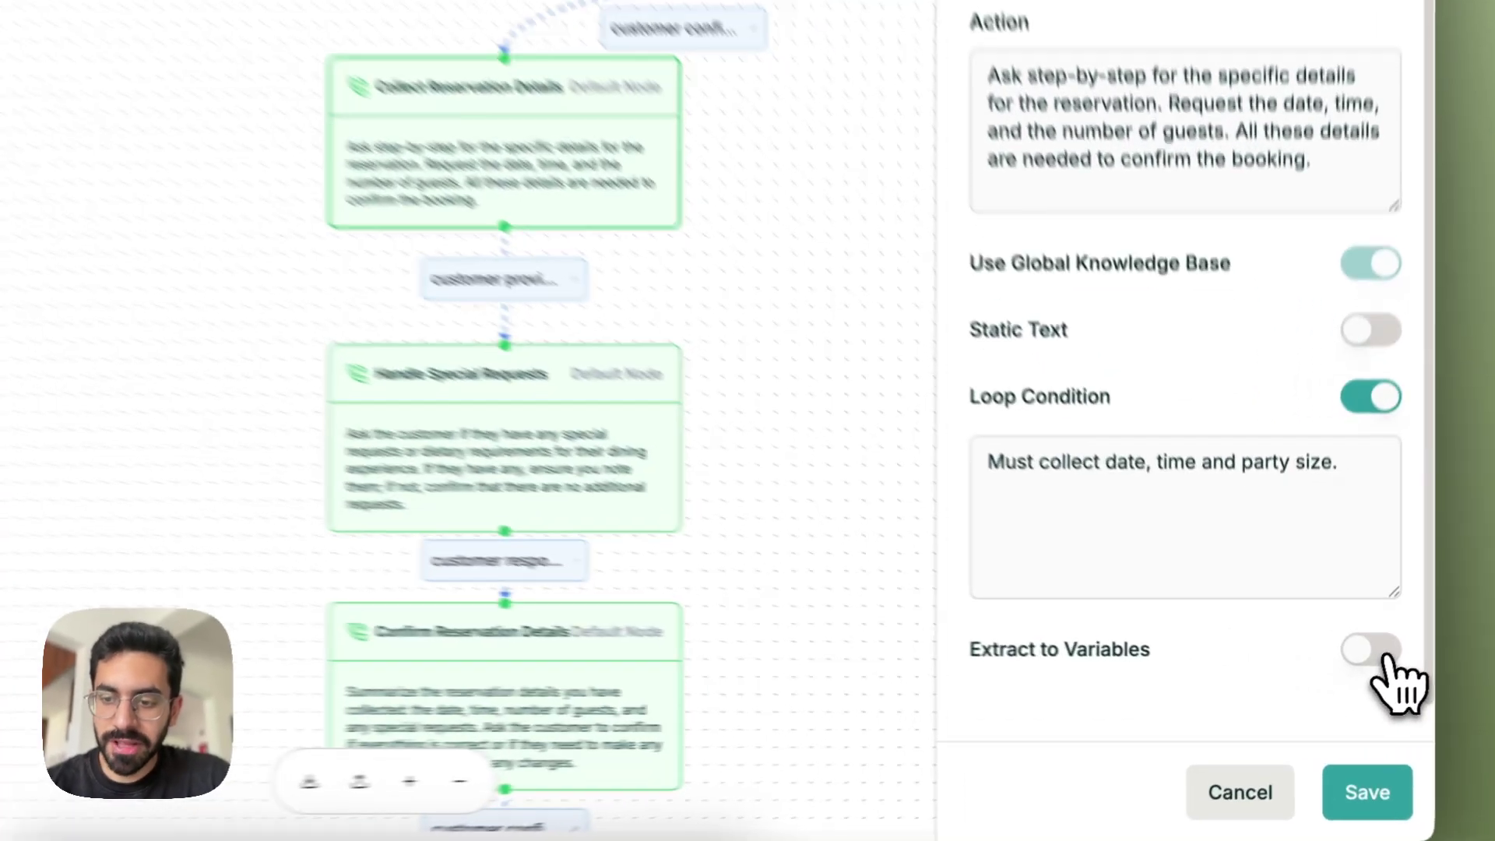
# Enable variable extraction on the Collect Reservation Details node and add a string variable reservation_date with the prompt "Reservation date in YYYY-MM-DD format"
pyautogui.click(1386, 658)
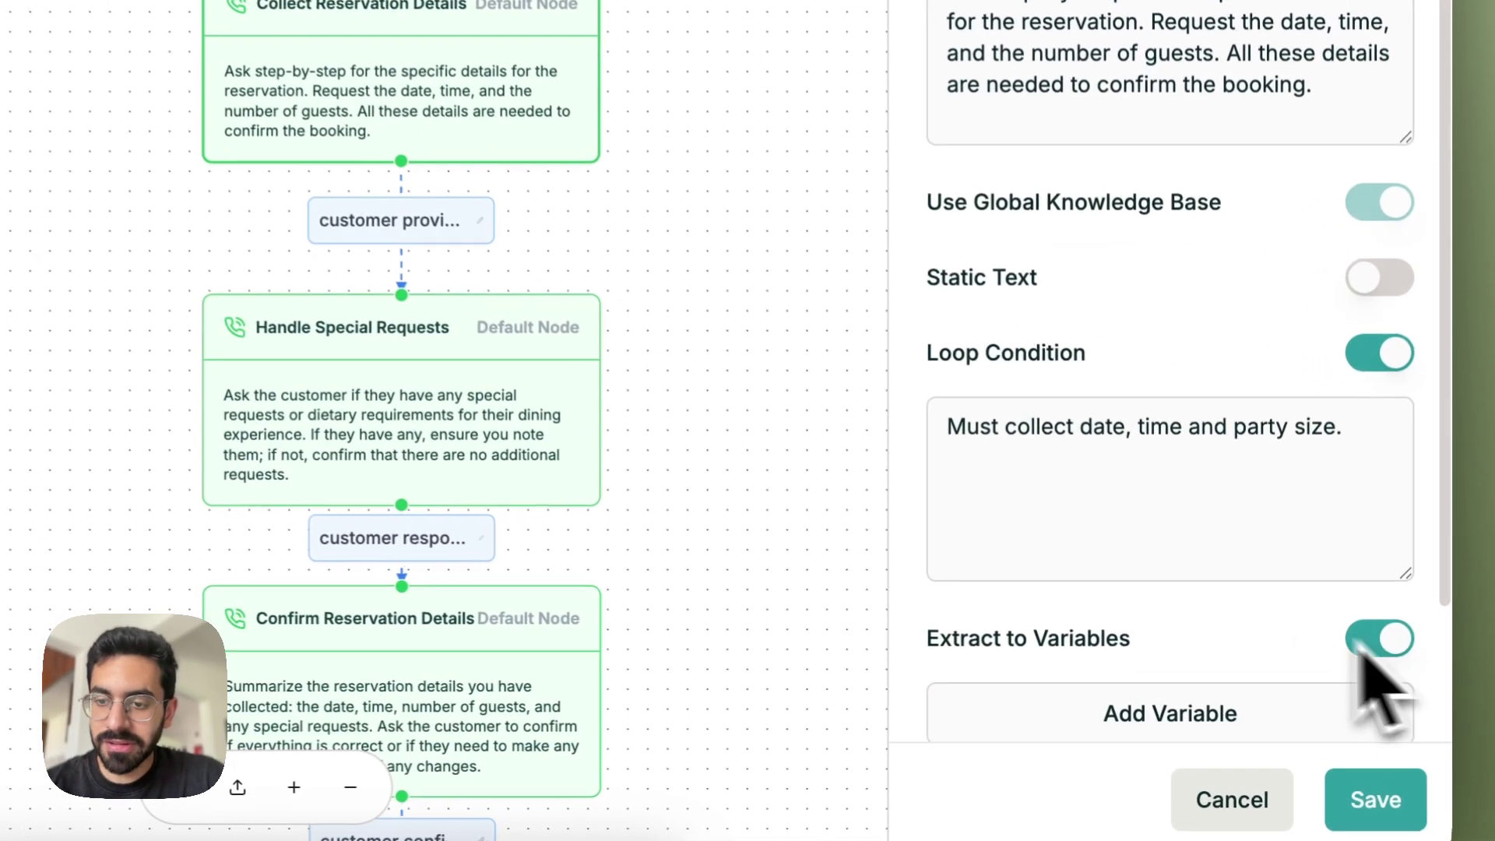
pyautogui.scroll(-2, 1285, 662)
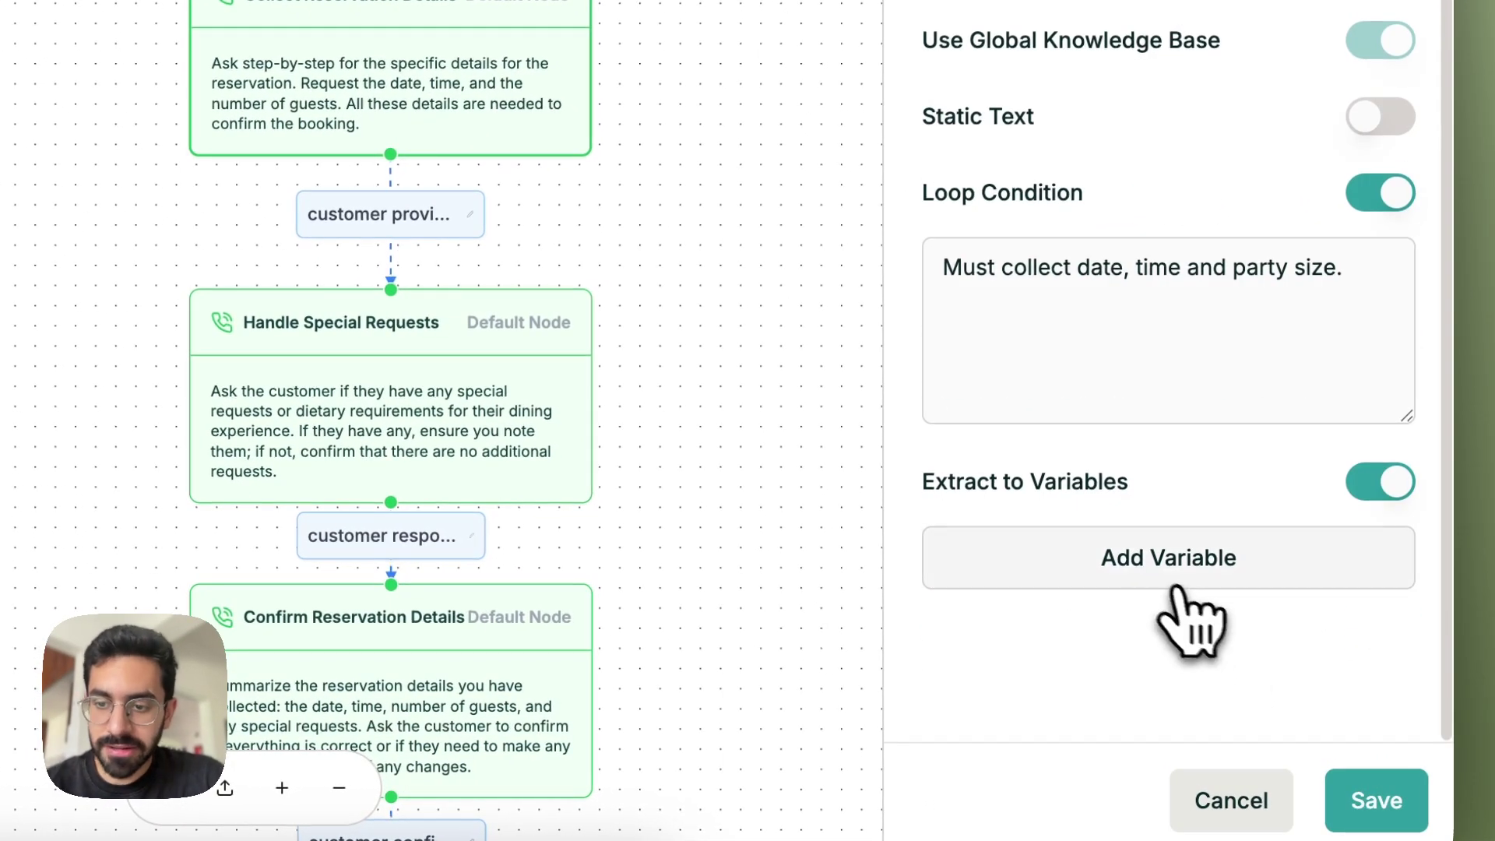
pyautogui.click(1162, 581)
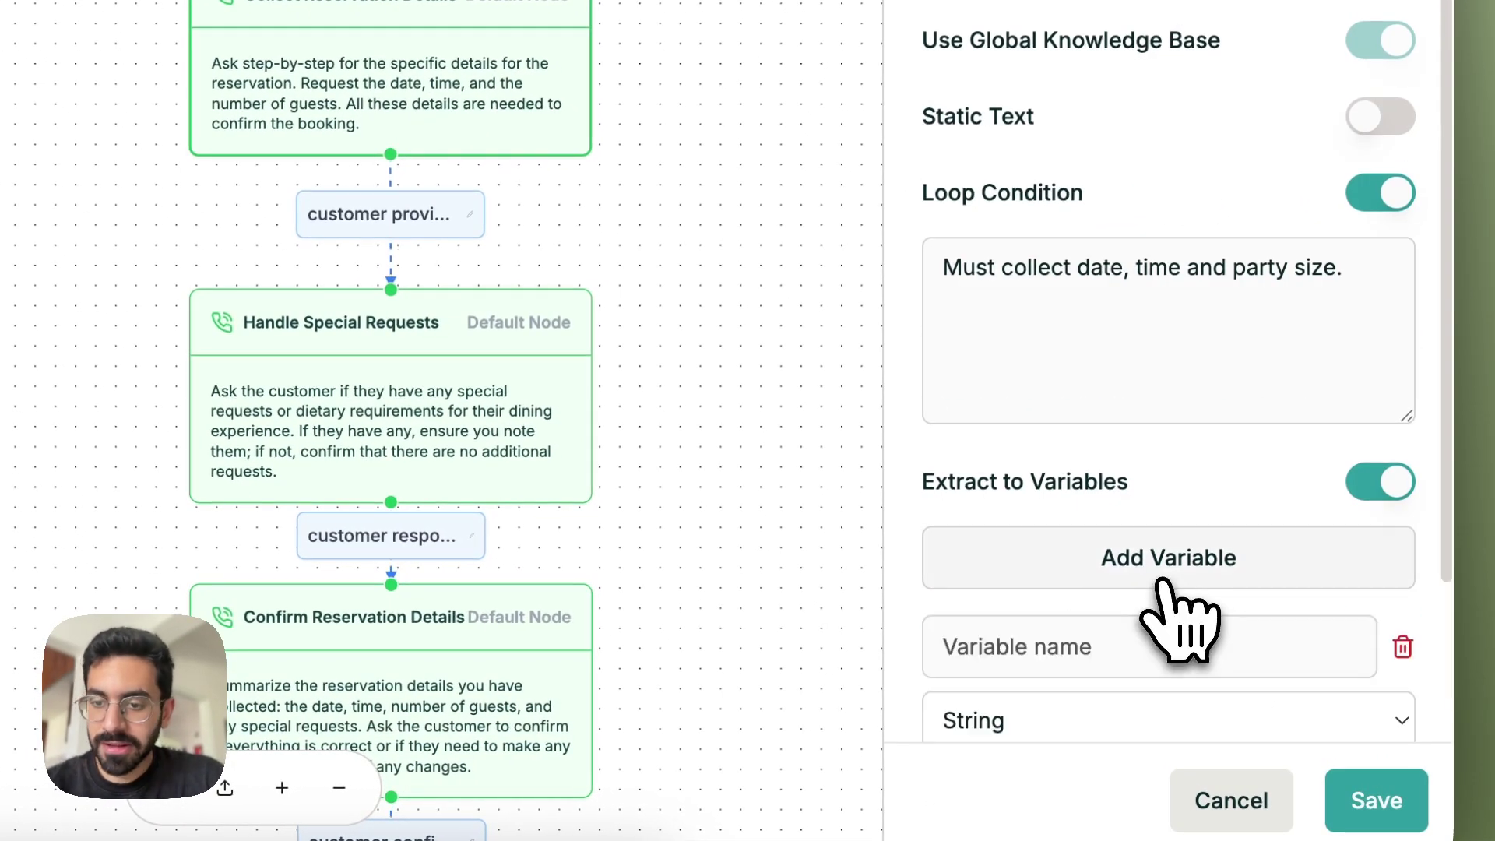
pyautogui.scroll(-2, 1176, 616)
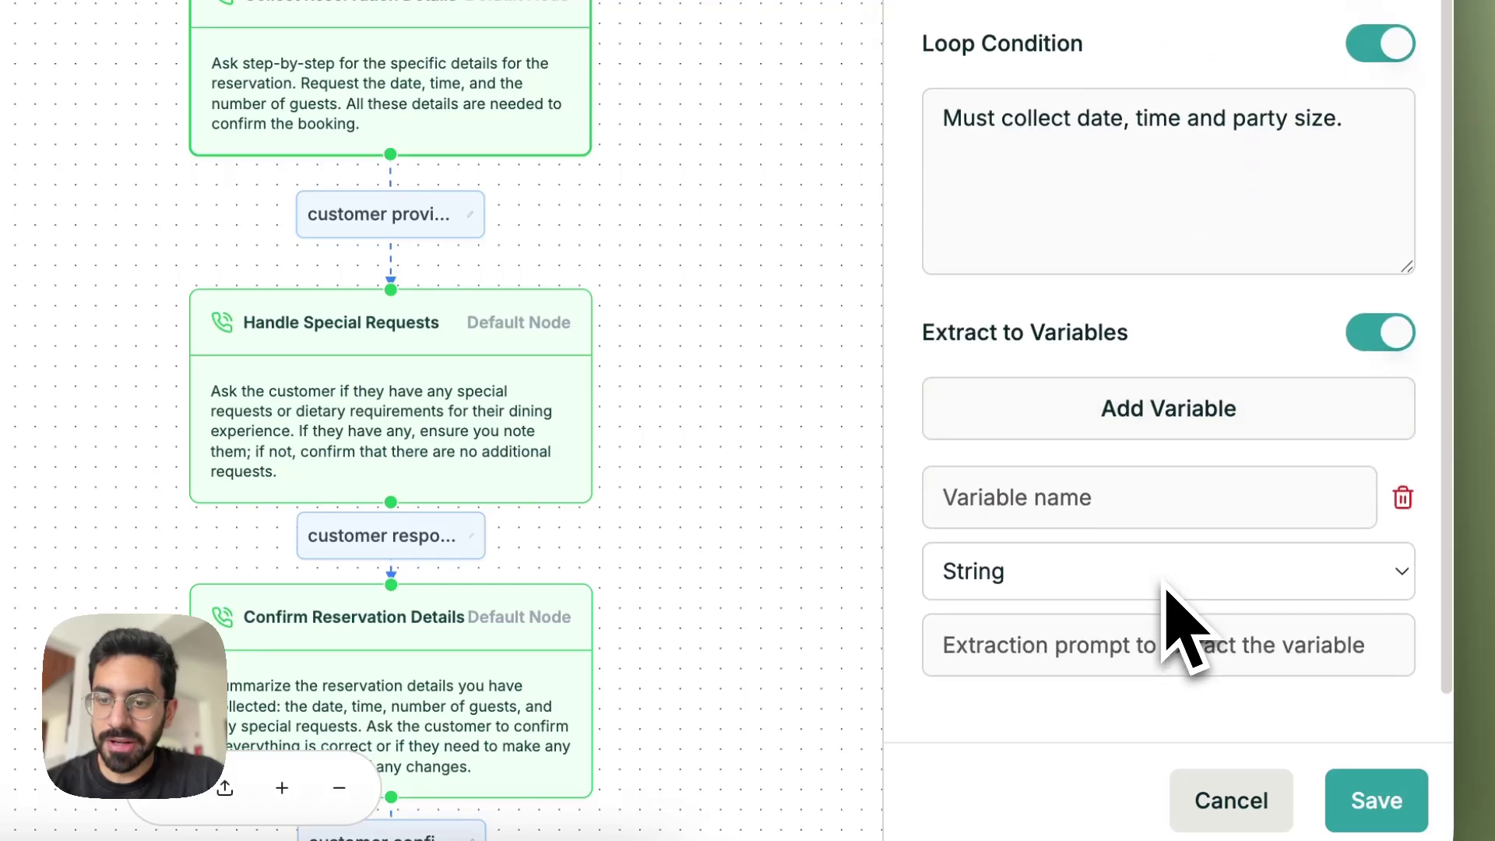
pyautogui.click(1048, 500)
pyautogui.click(1160, 206)
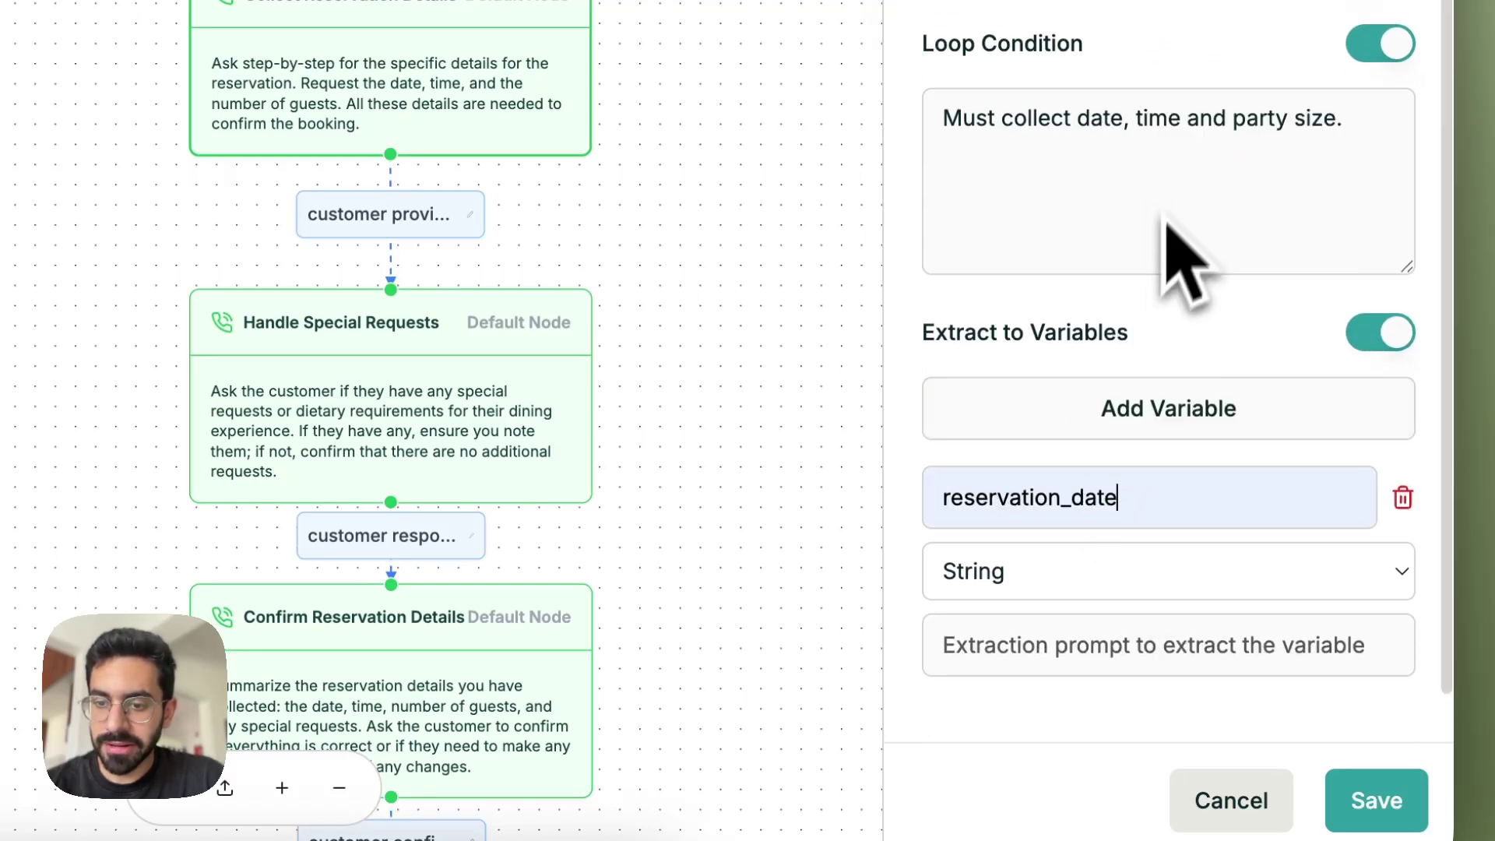
pyautogui.click(1012, 658)
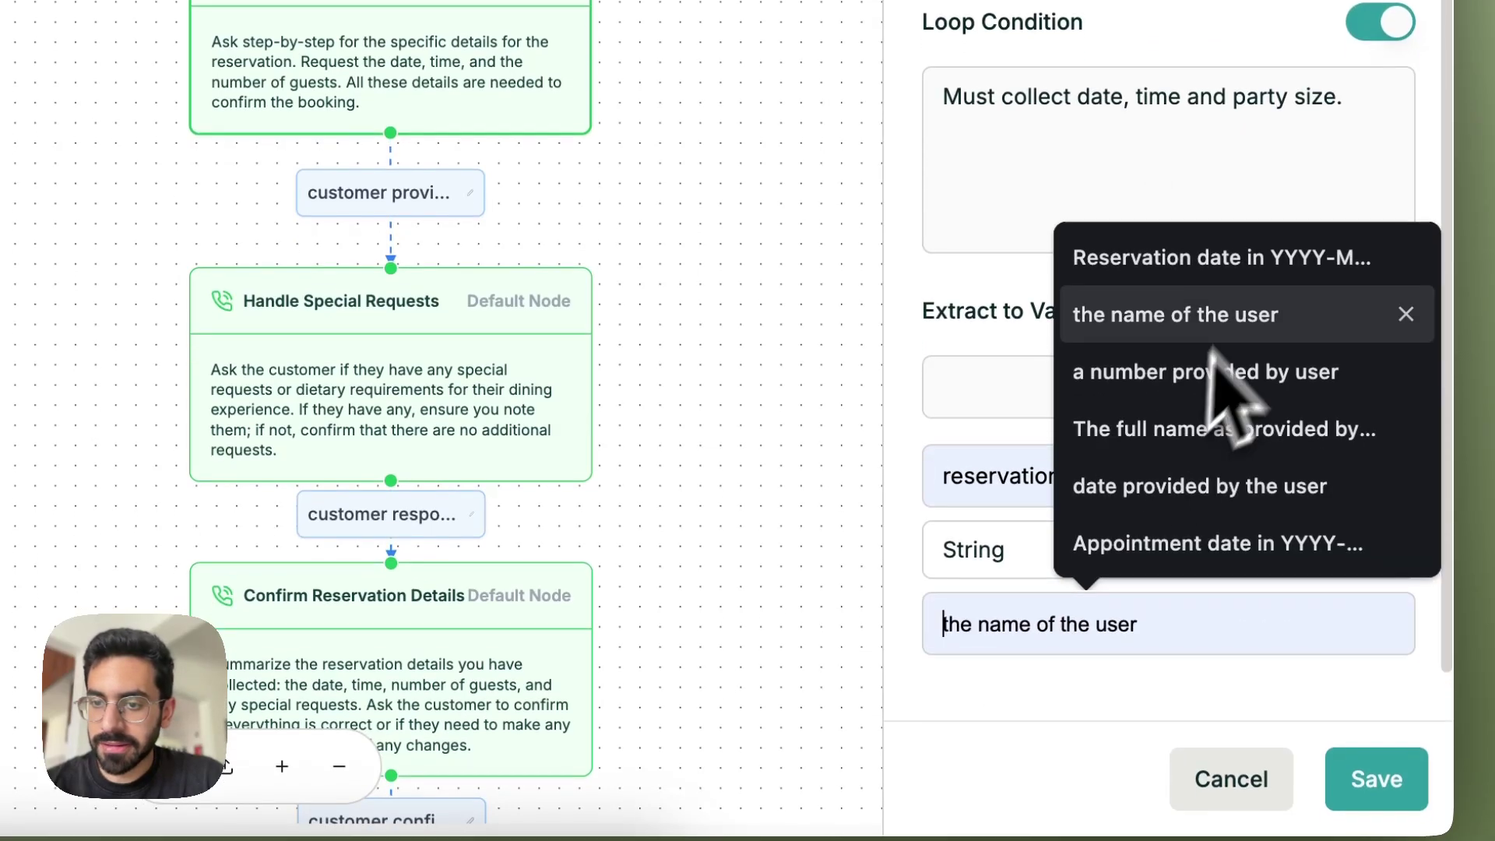
pyautogui.click(1219, 259)
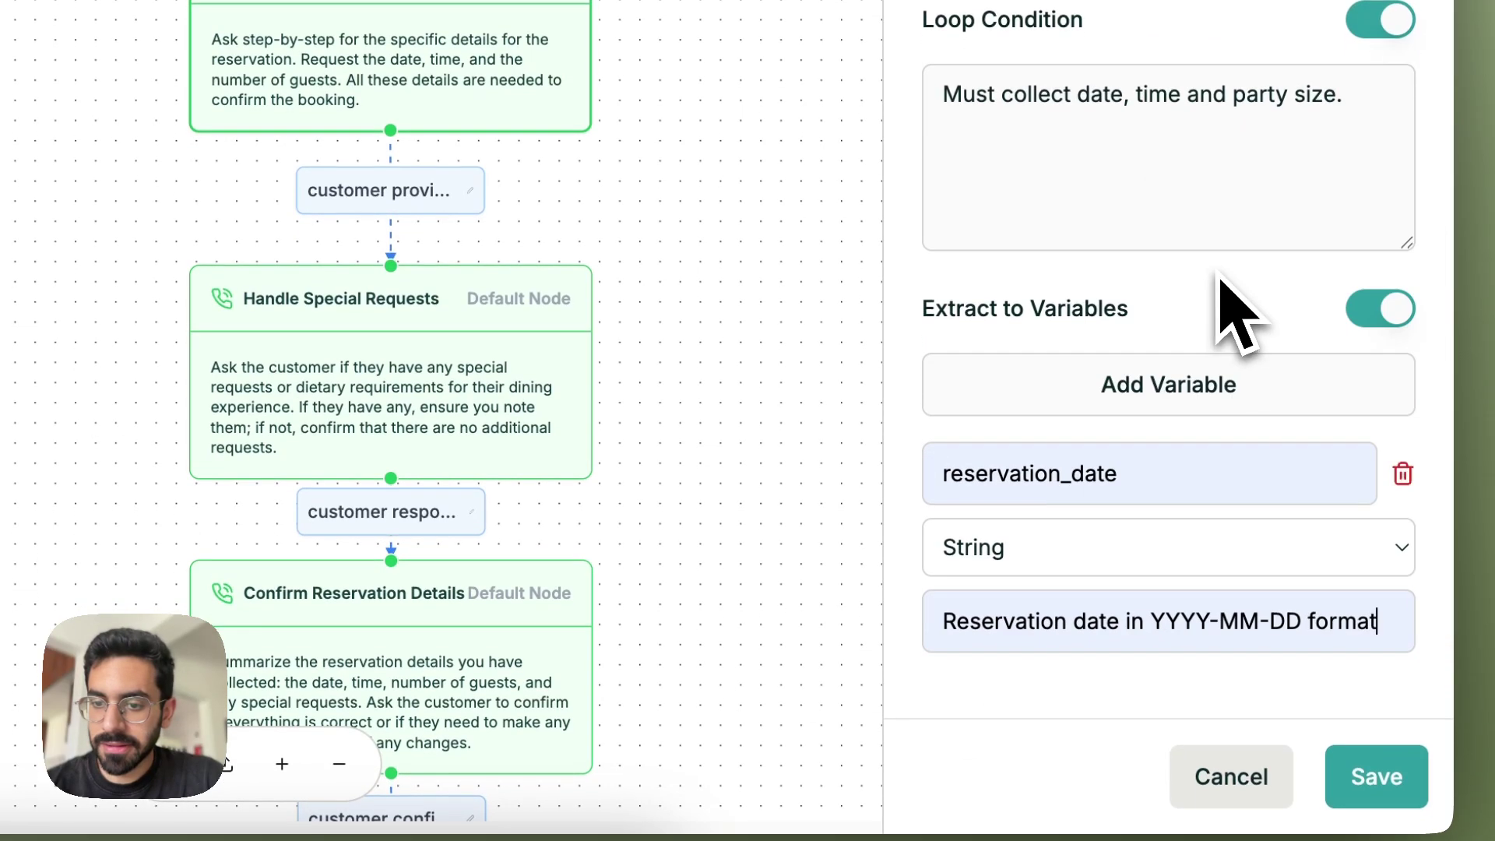
# Add a second extracted string variable, reservation_time, with the extraction prompt "a time provided by the user"
pyautogui.click(1245, 434)
pyautogui.scroll(-4, 1207, 412)
pyautogui.click(1078, 424)
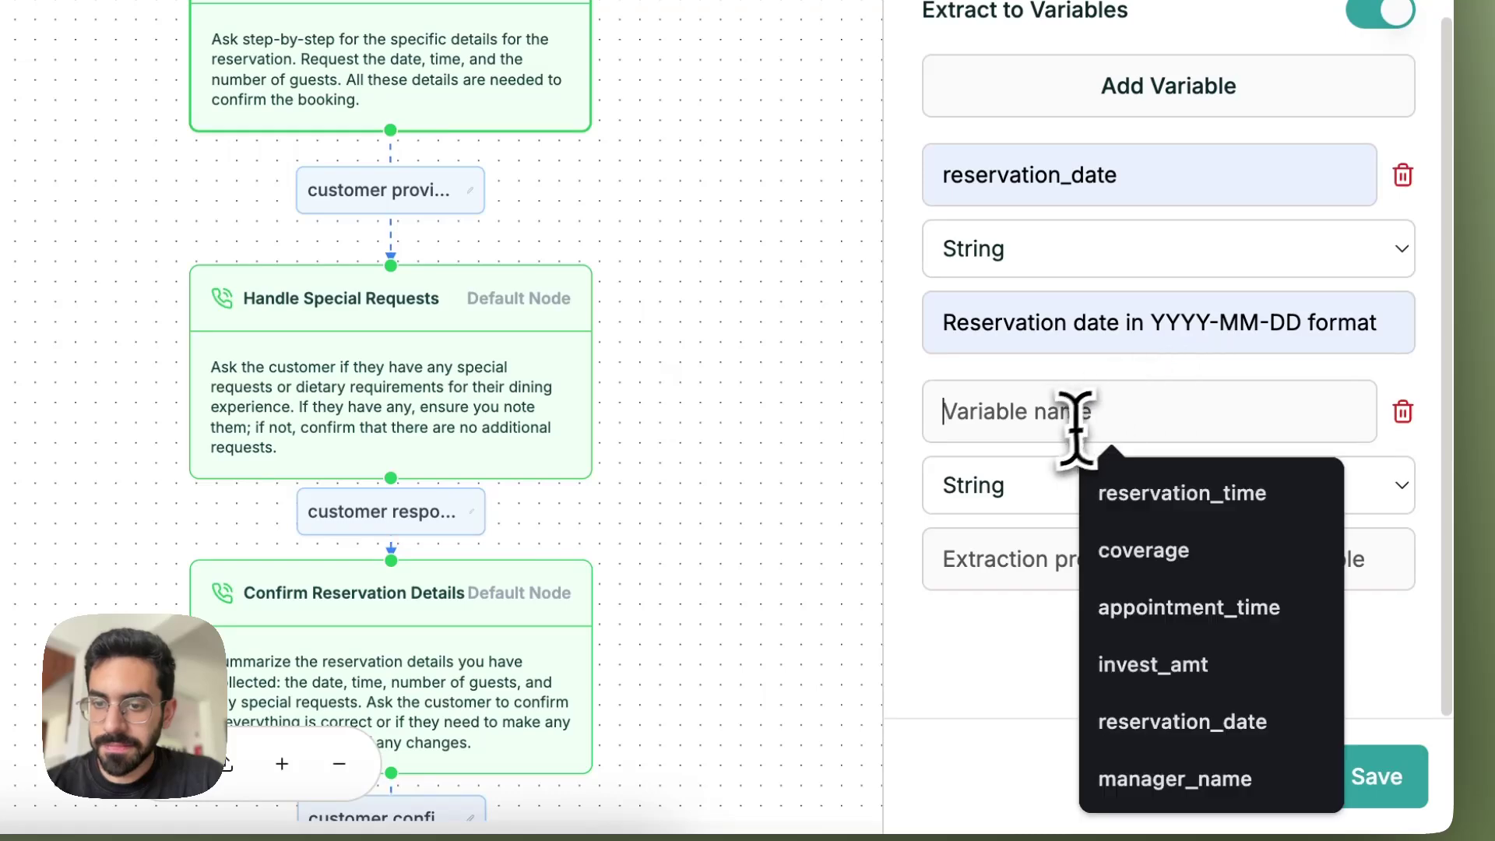
pyautogui.click(1158, 491)
pyautogui.click(1098, 557)
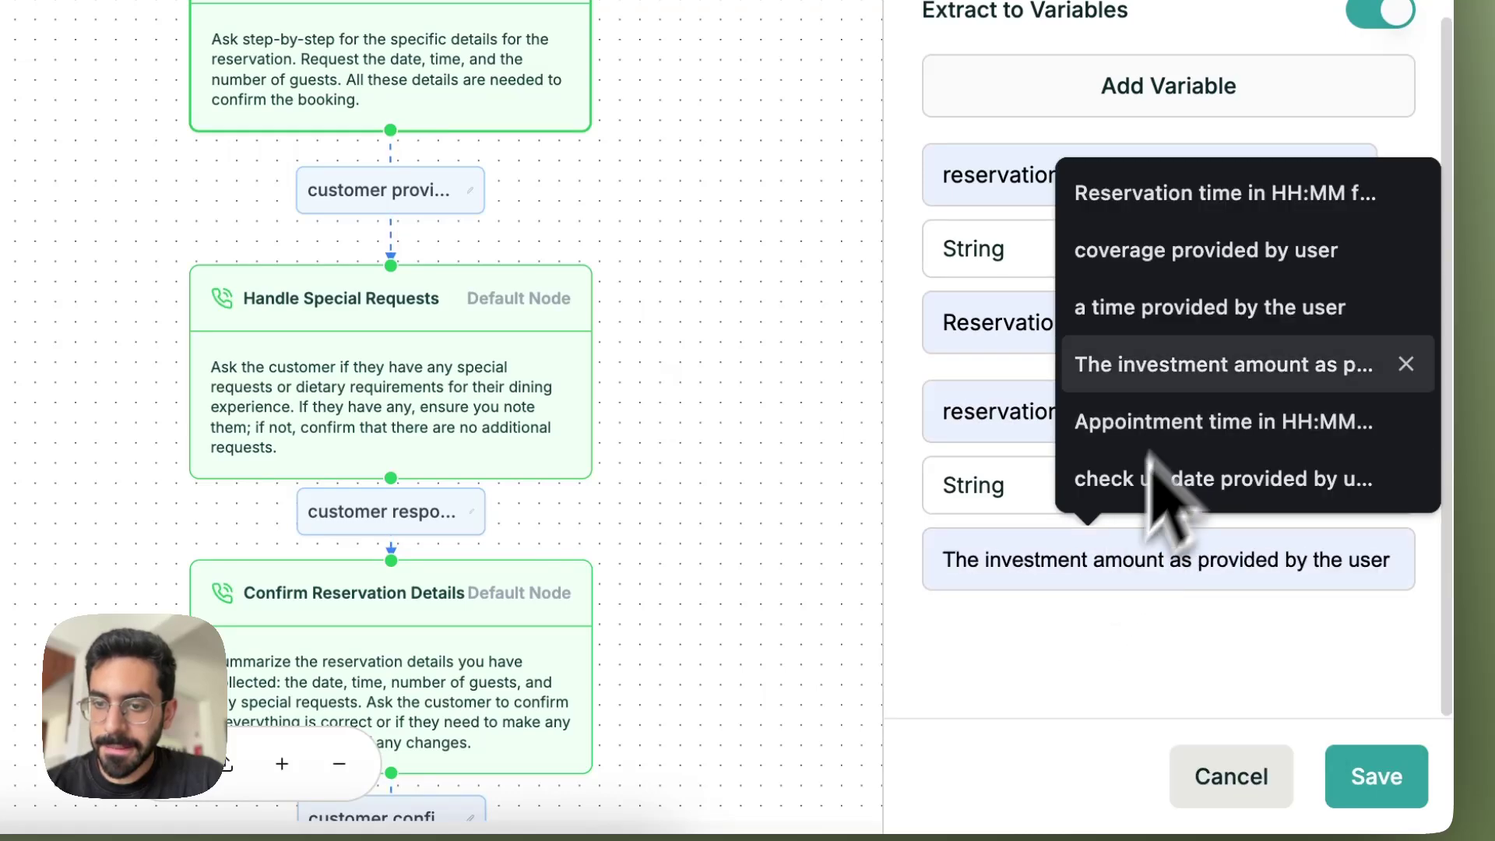
pyautogui.click(1160, 312)
# Add a third extracted string variable, party_size, with the extraction prompt "Number of guests"
pyautogui.click(1098, 186)
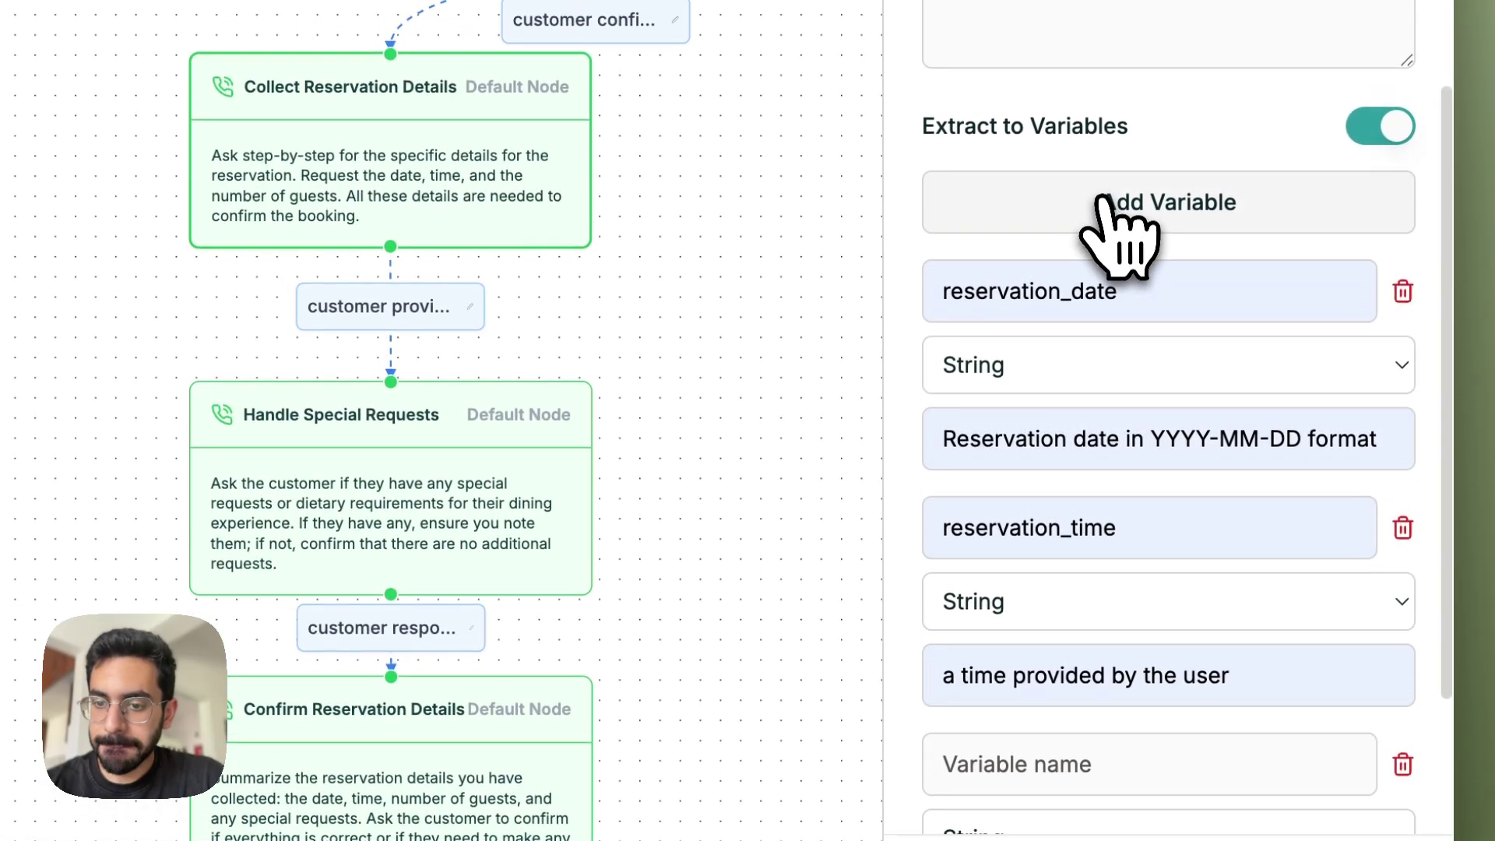
pyautogui.click(1038, 736)
pyautogui.click(1166, 486)
pyautogui.click(1183, 360)
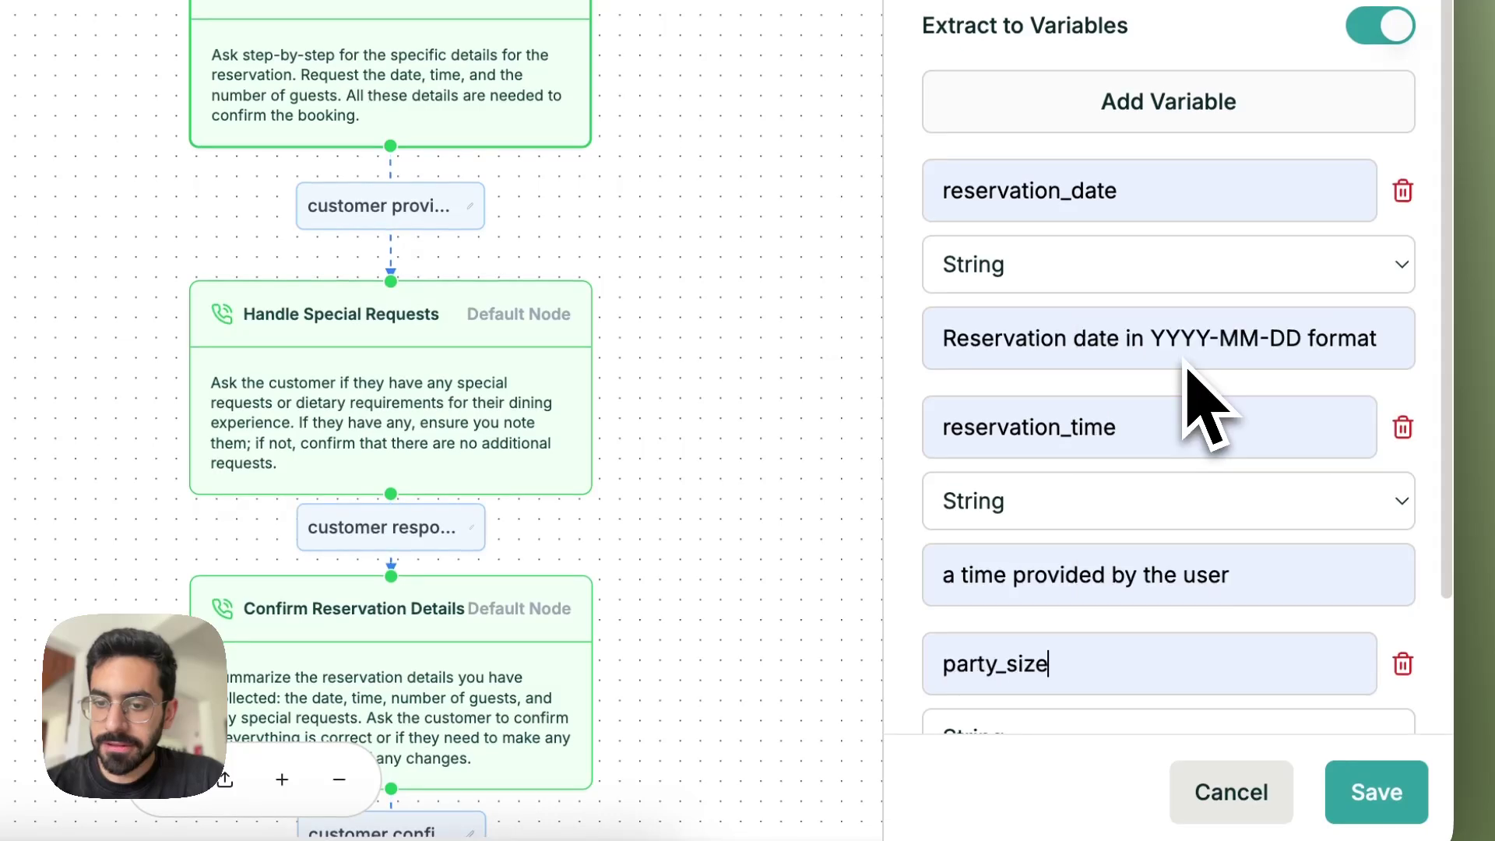
pyautogui.scroll(-3, 1185, 393)
pyautogui.click(1055, 575)
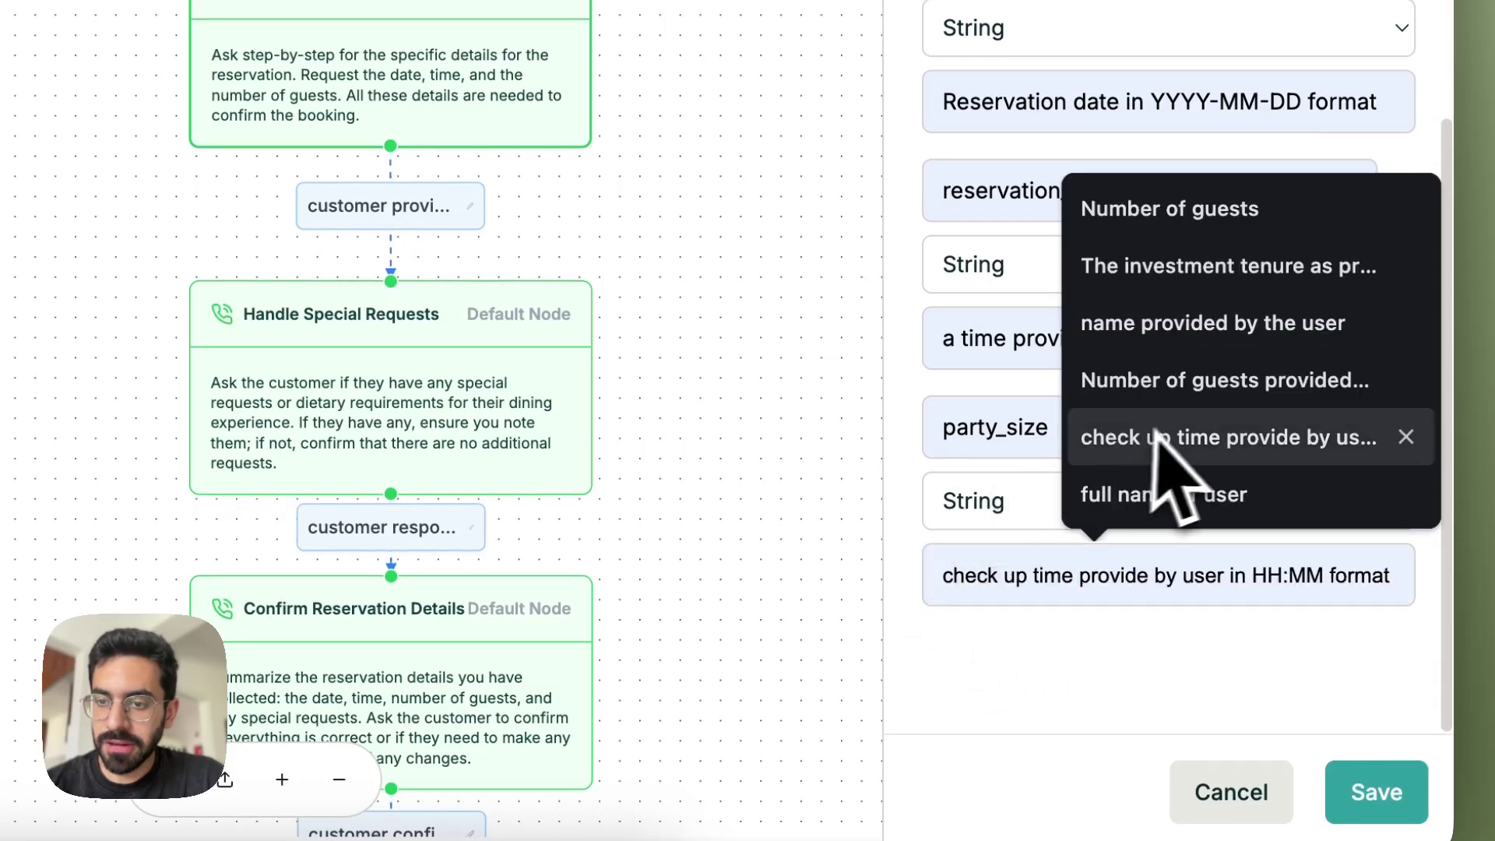
pyautogui.click(1168, 209)
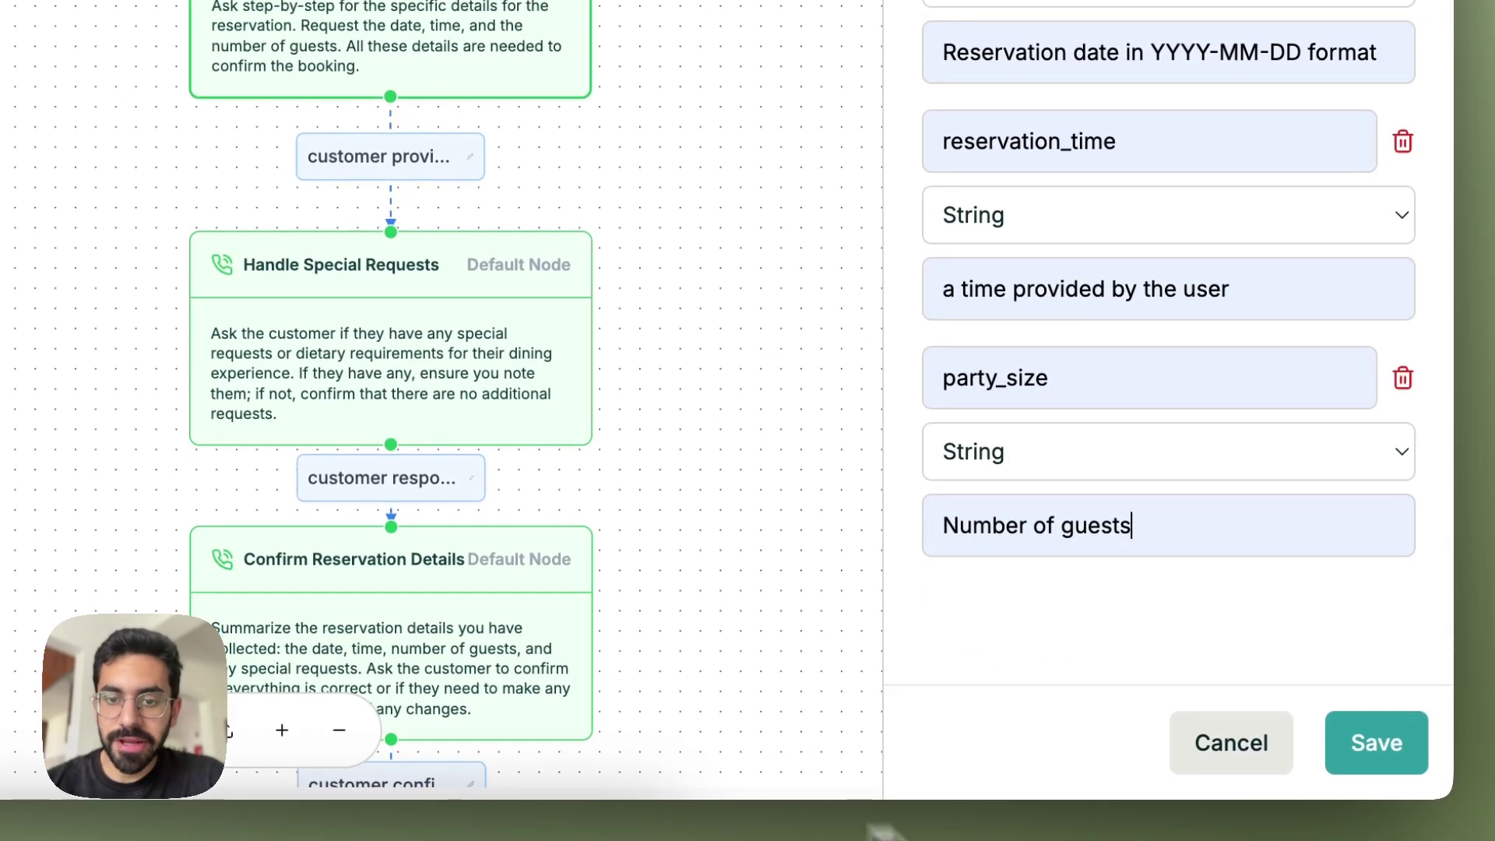
# Check the Process Reservation Booking node, and review and save the Collect Reservation Details node's settings
pyautogui.moveTo(687, 691); pyautogui.dragTo(877, 84)
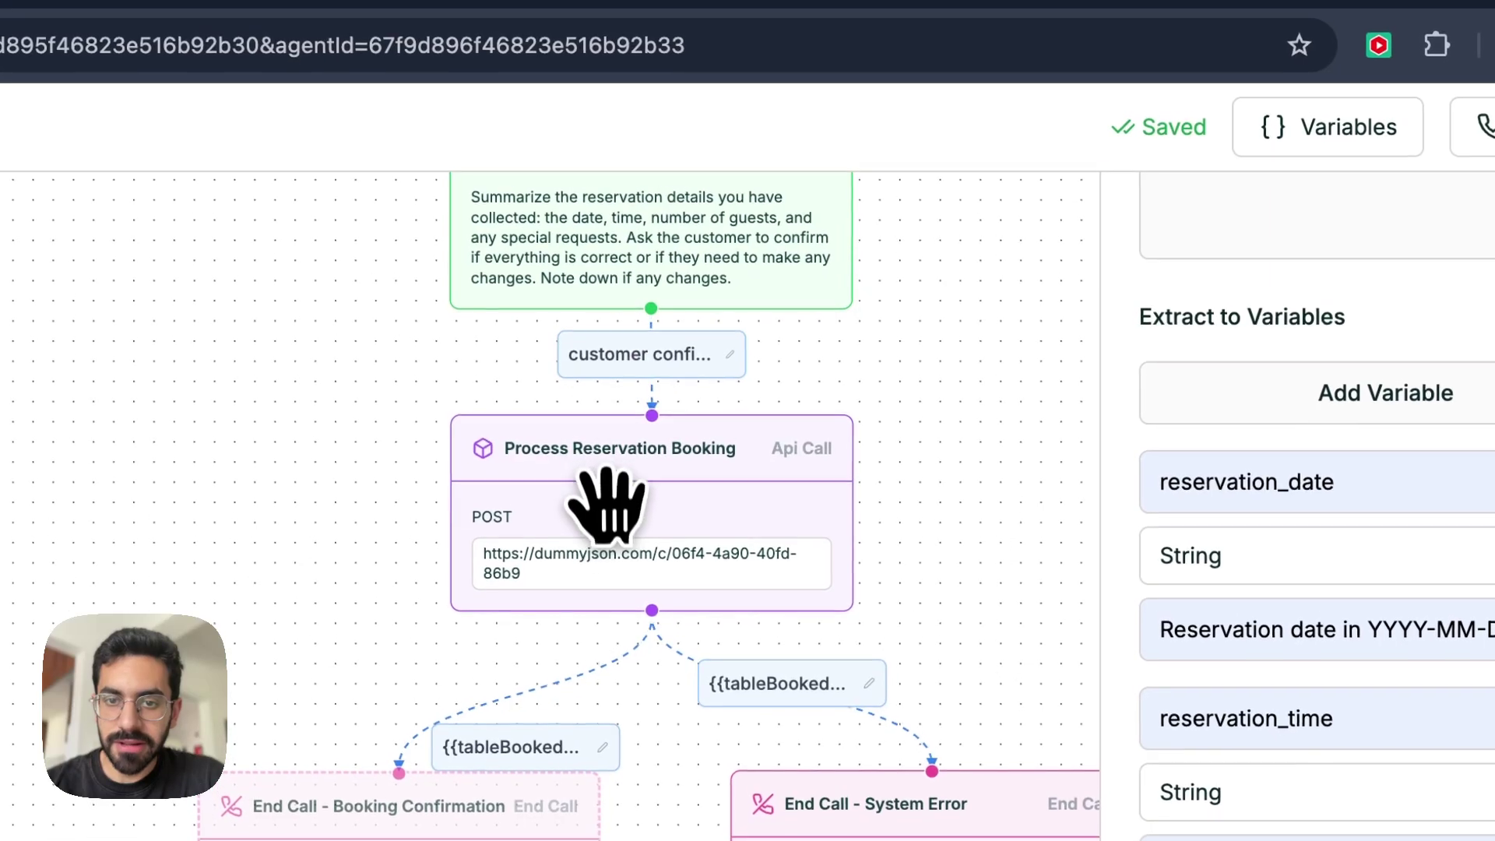
pyautogui.click(609, 509)
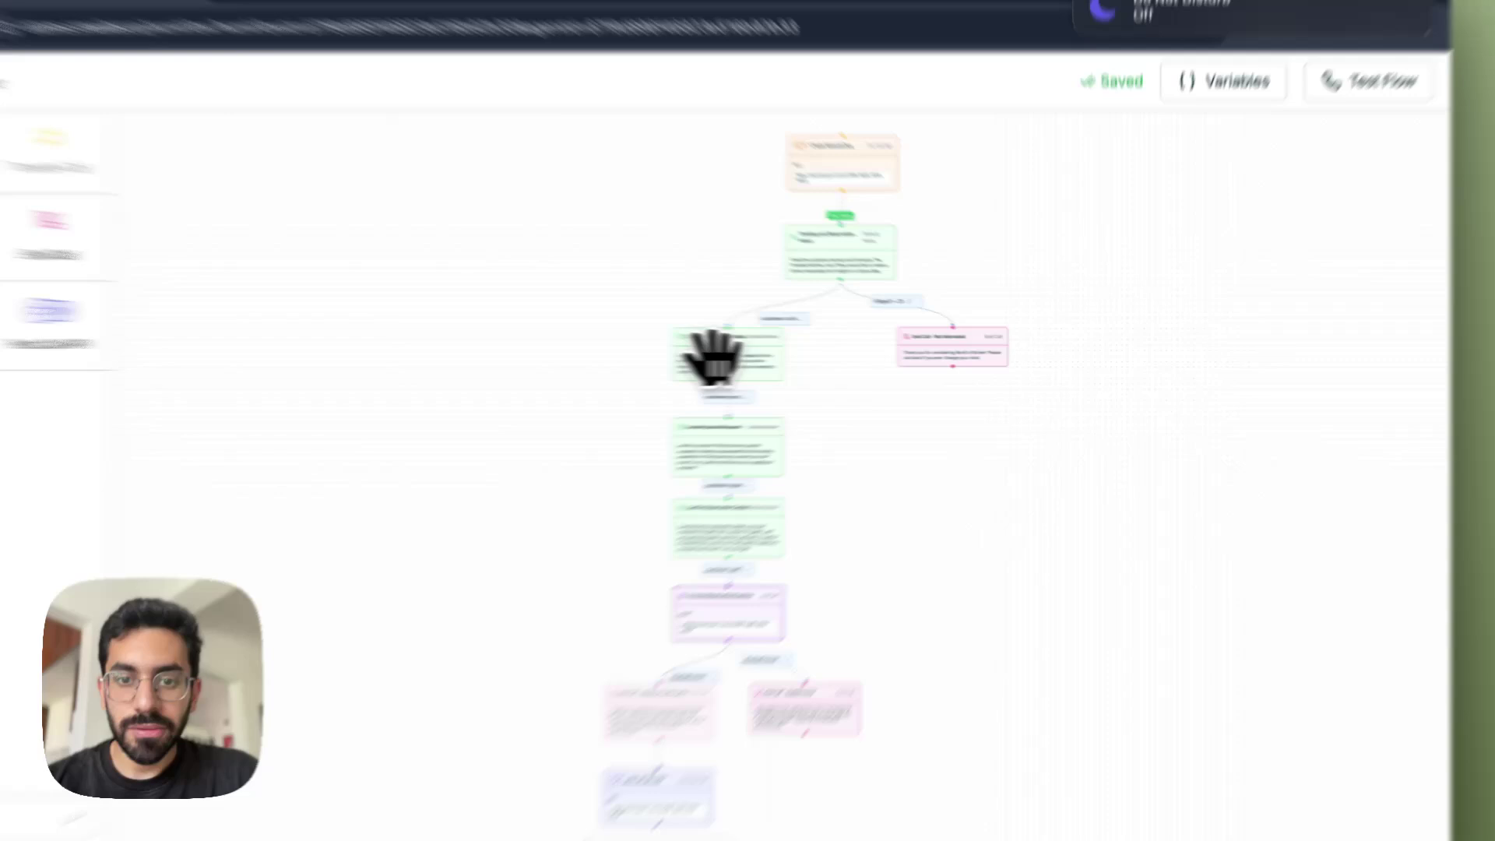
pyautogui.click(797, 354)
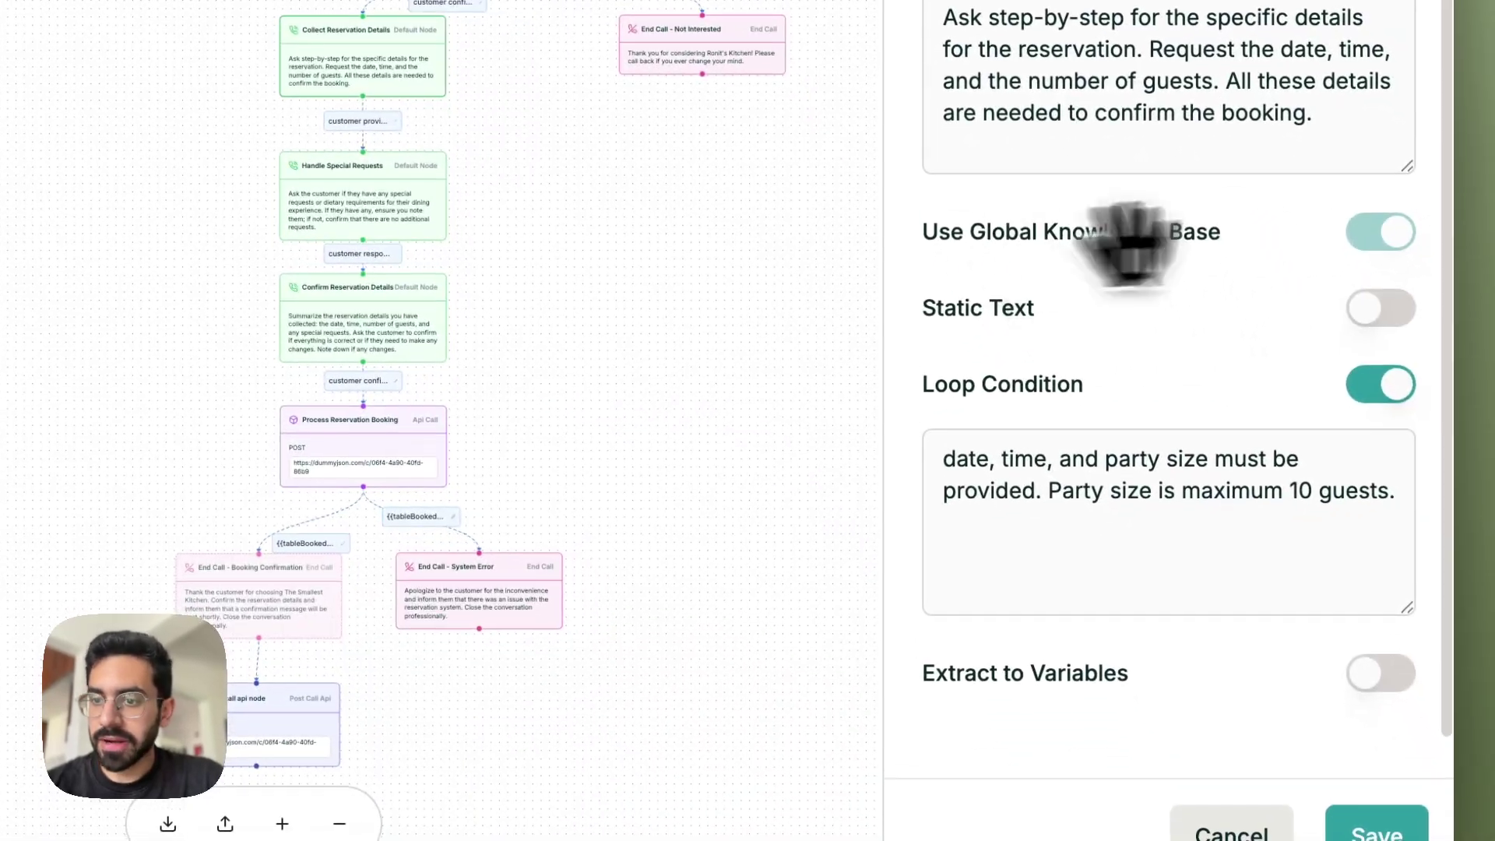
pyautogui.click(1375, 830)
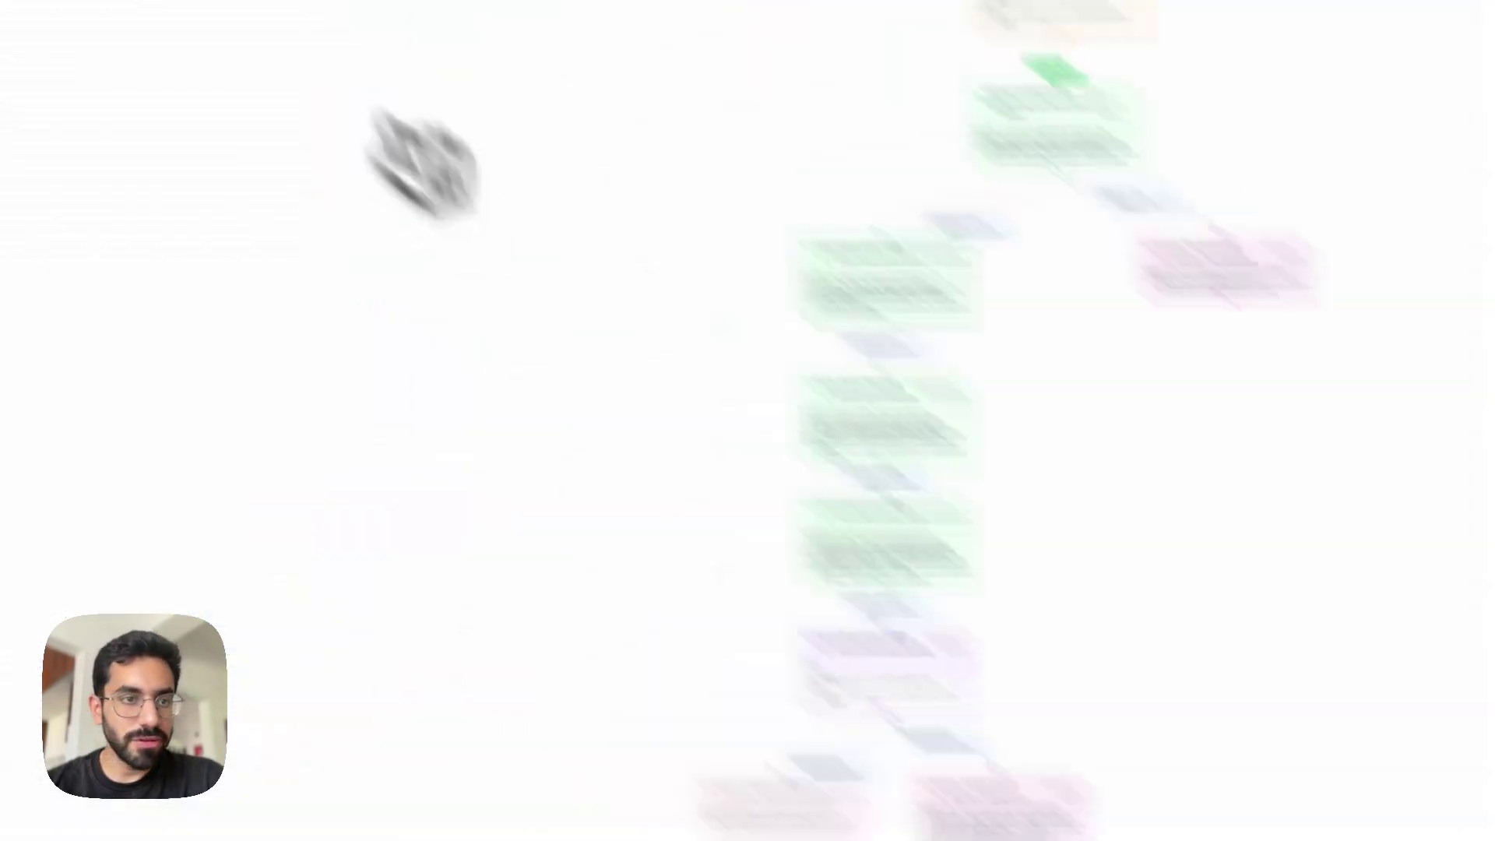
# Assign Ronit's Kitchen Global Database as the agent's knowledge base and save the workflow's Collect Reservation Details node with it
pyautogui.click(88, 222)
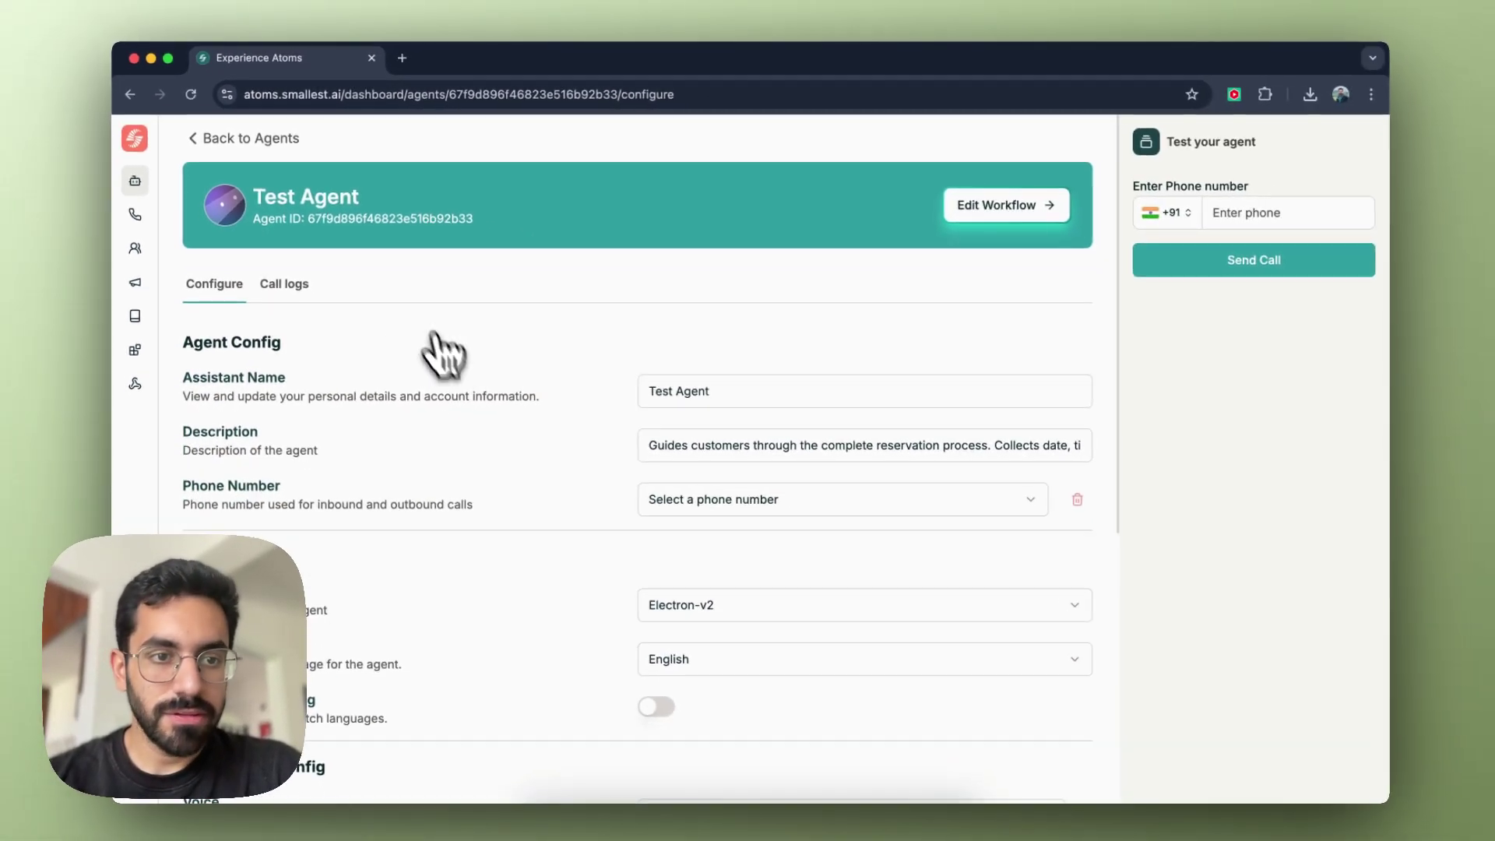
pyautogui.scroll(-6, 568, 471)
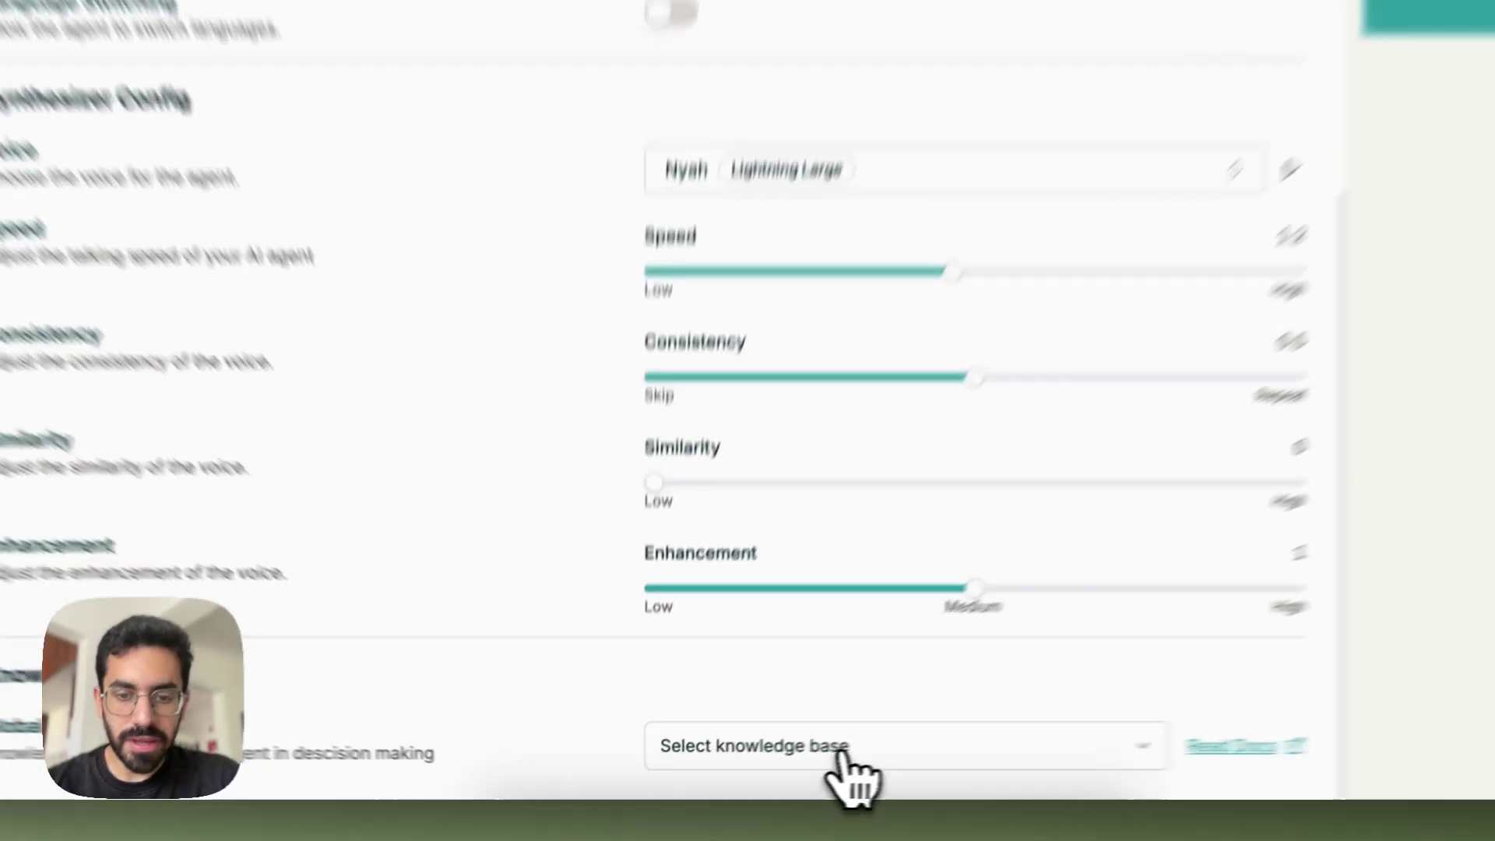
pyautogui.click(755, 765)
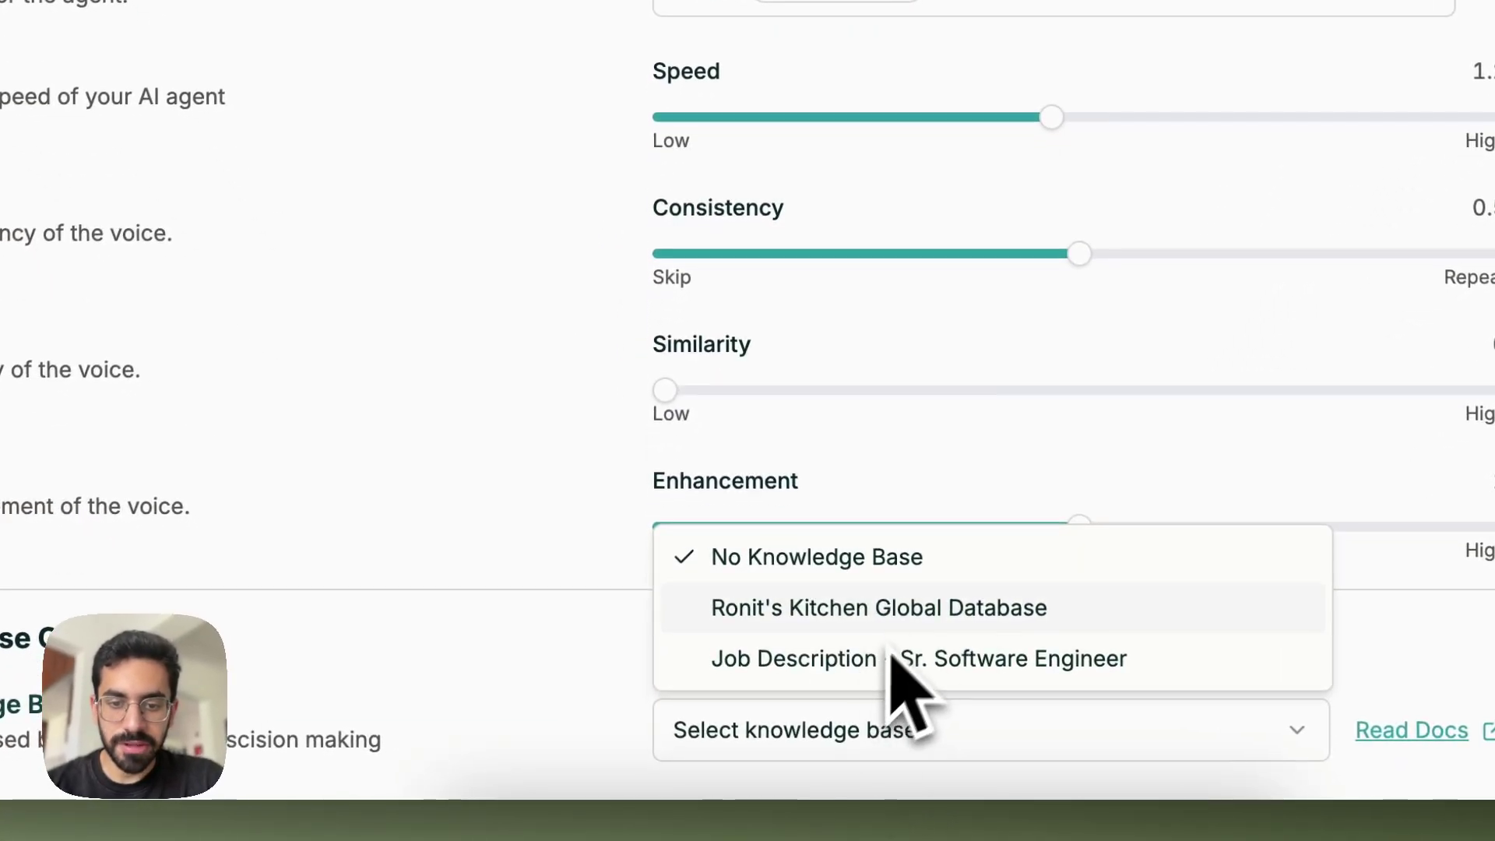
pyautogui.click(907, 616)
pyautogui.scroll(10, 558, 434)
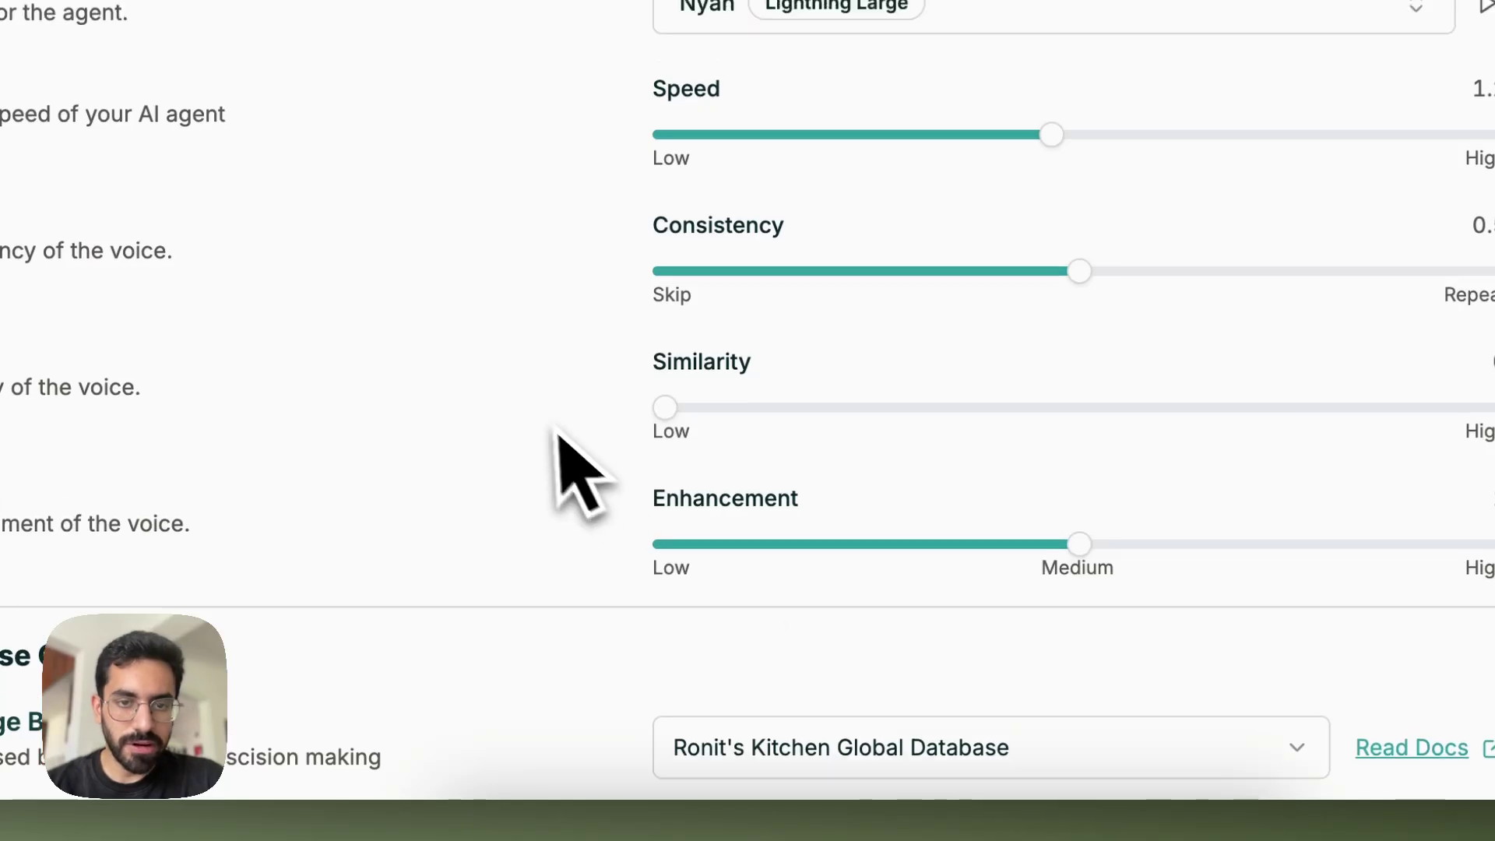
pyautogui.click(1028, 141)
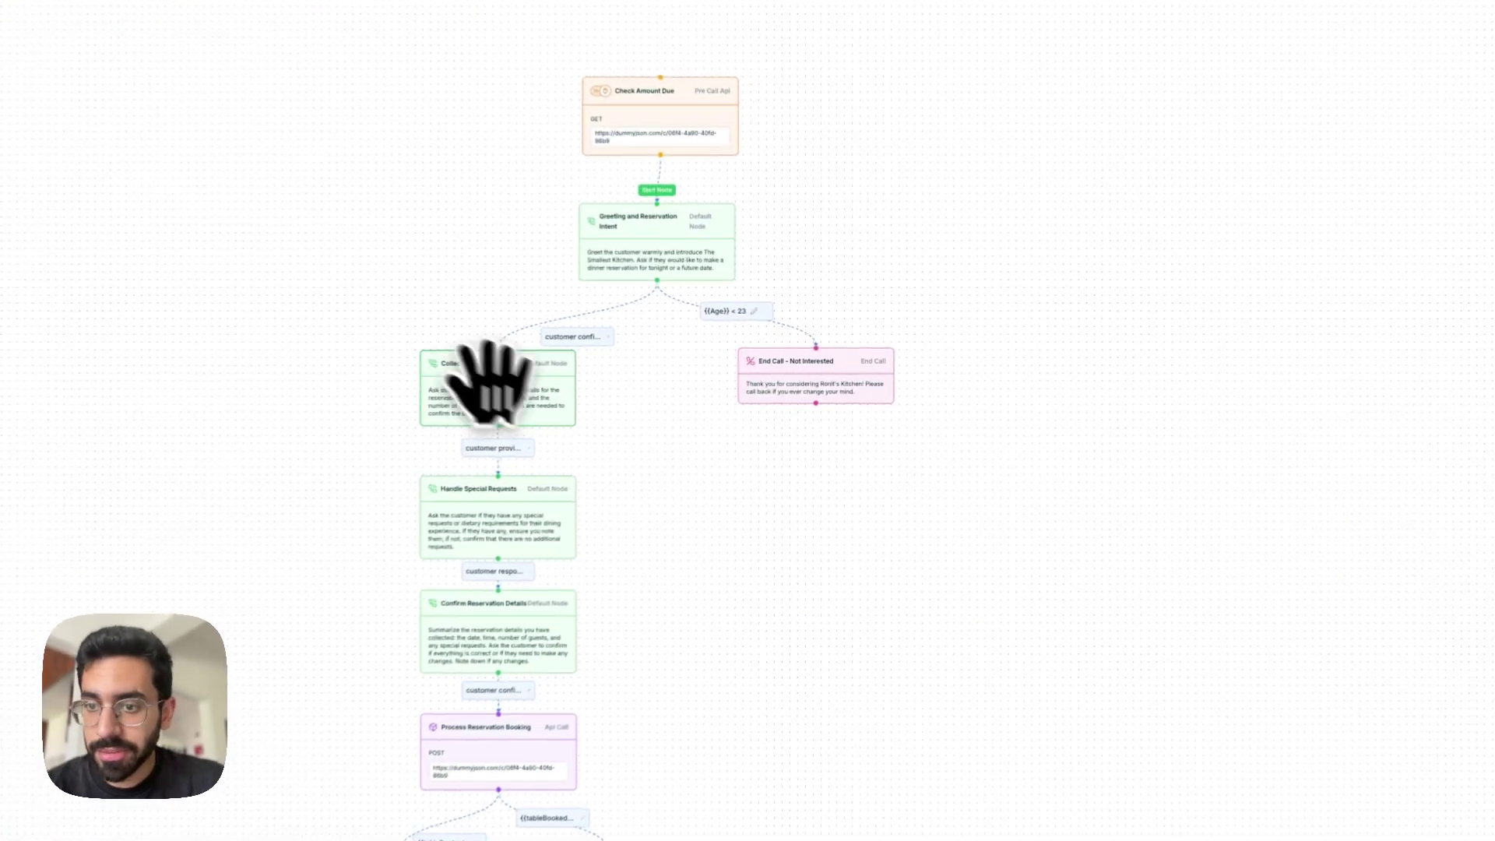
pyautogui.click(538, 372)
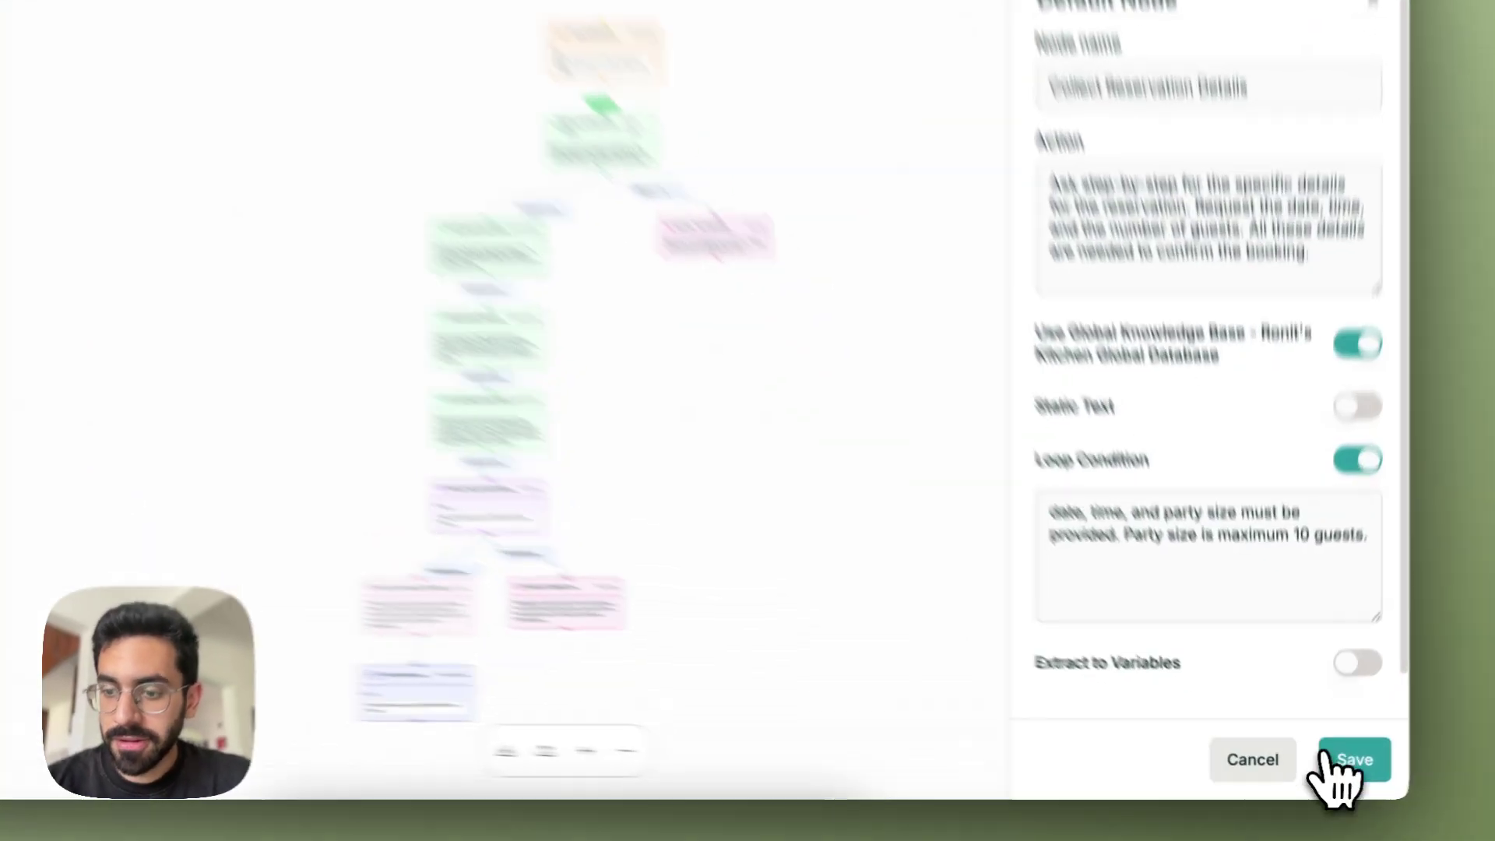
pyautogui.click(1342, 769)
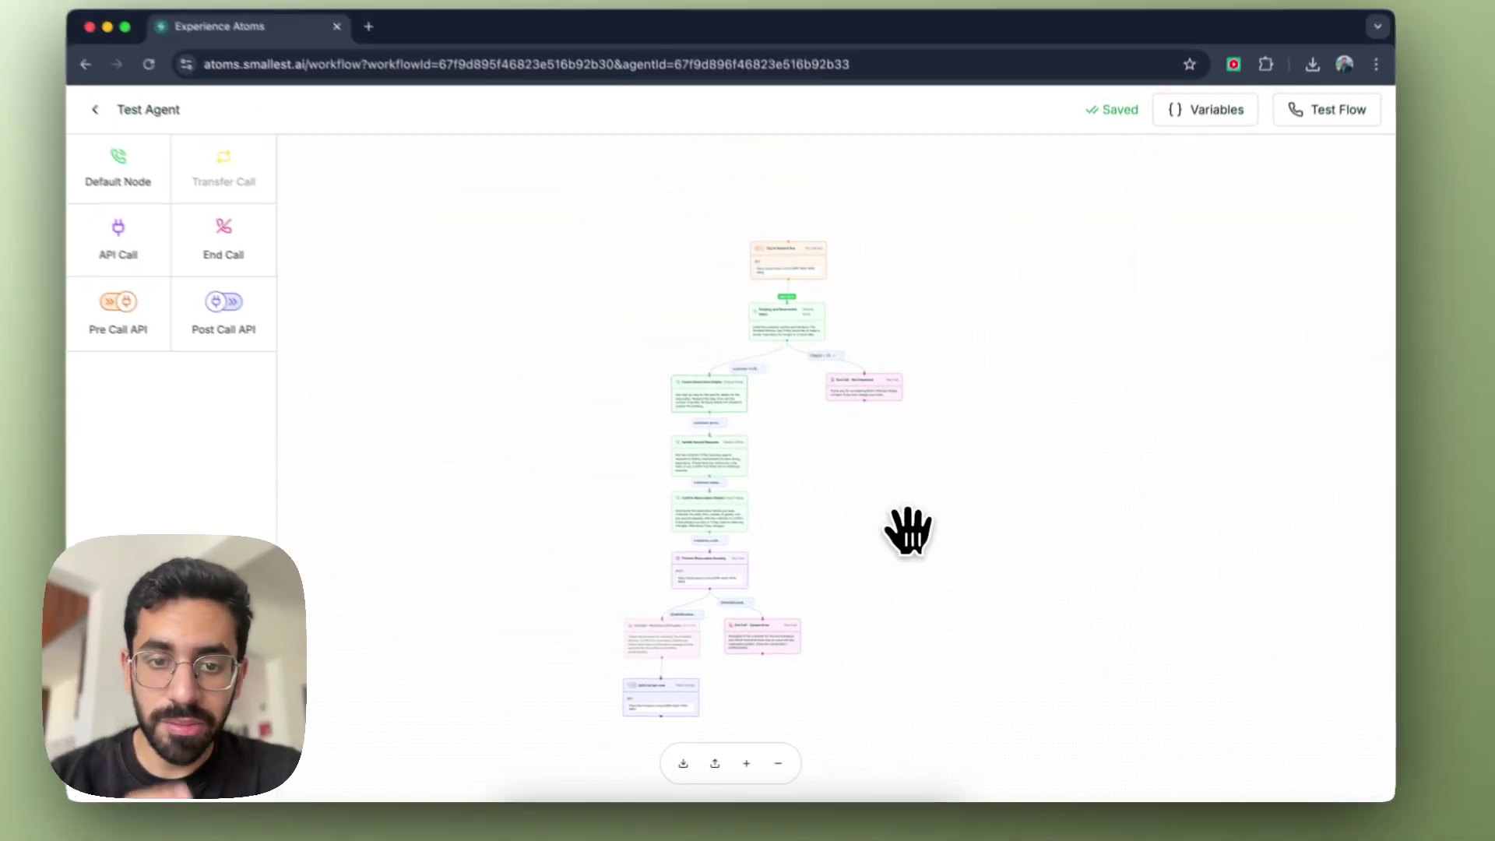
# Try moving the Collect Reservation Details and Handle Special Requests nodes one by one, and undo the moves
pyautogui.scroll(-2, 908, 531)
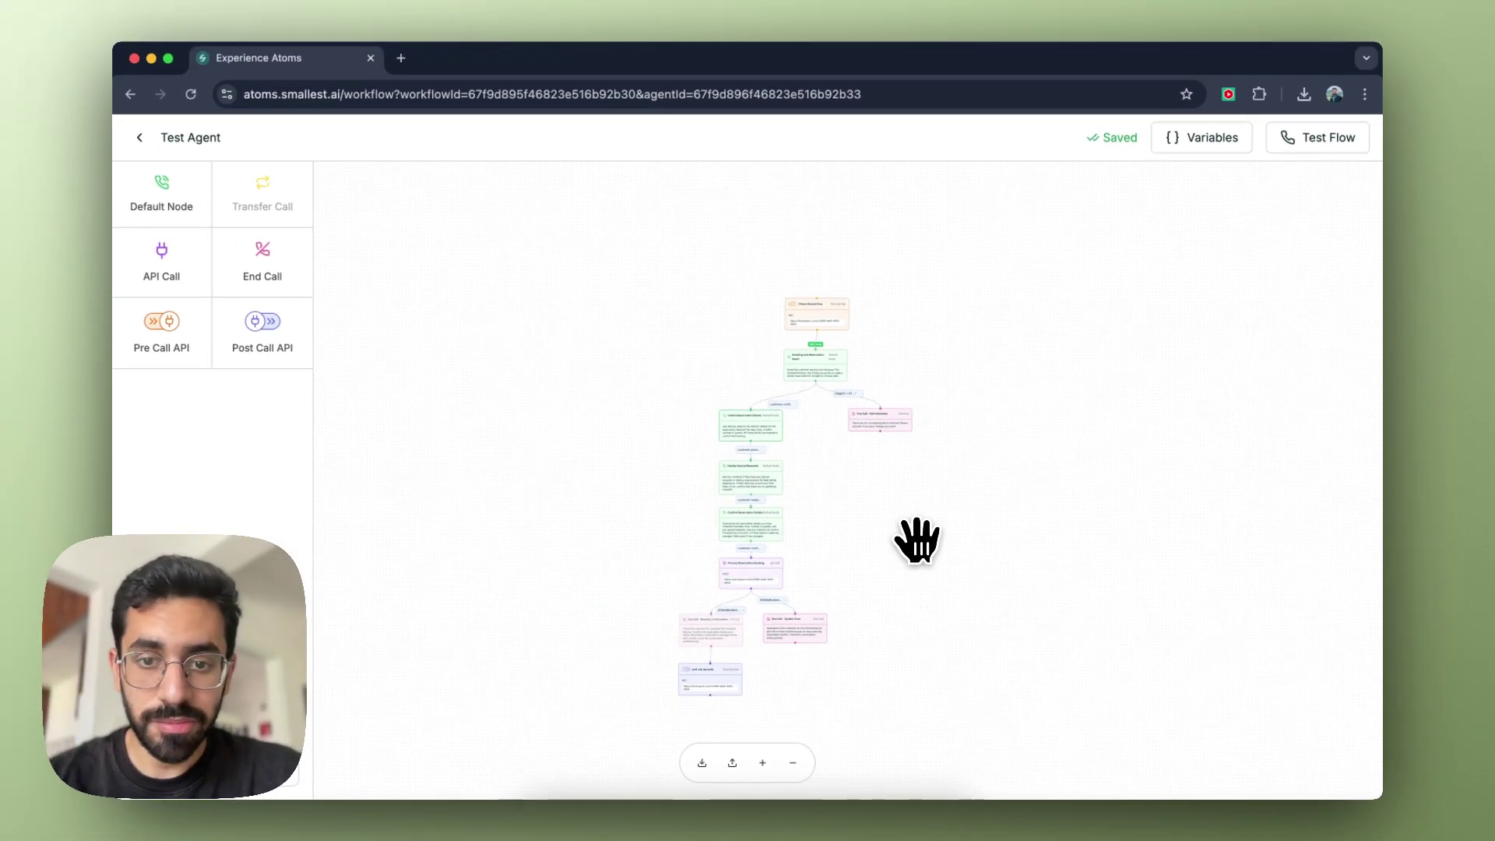
pyautogui.scroll(-1, 861, 528)
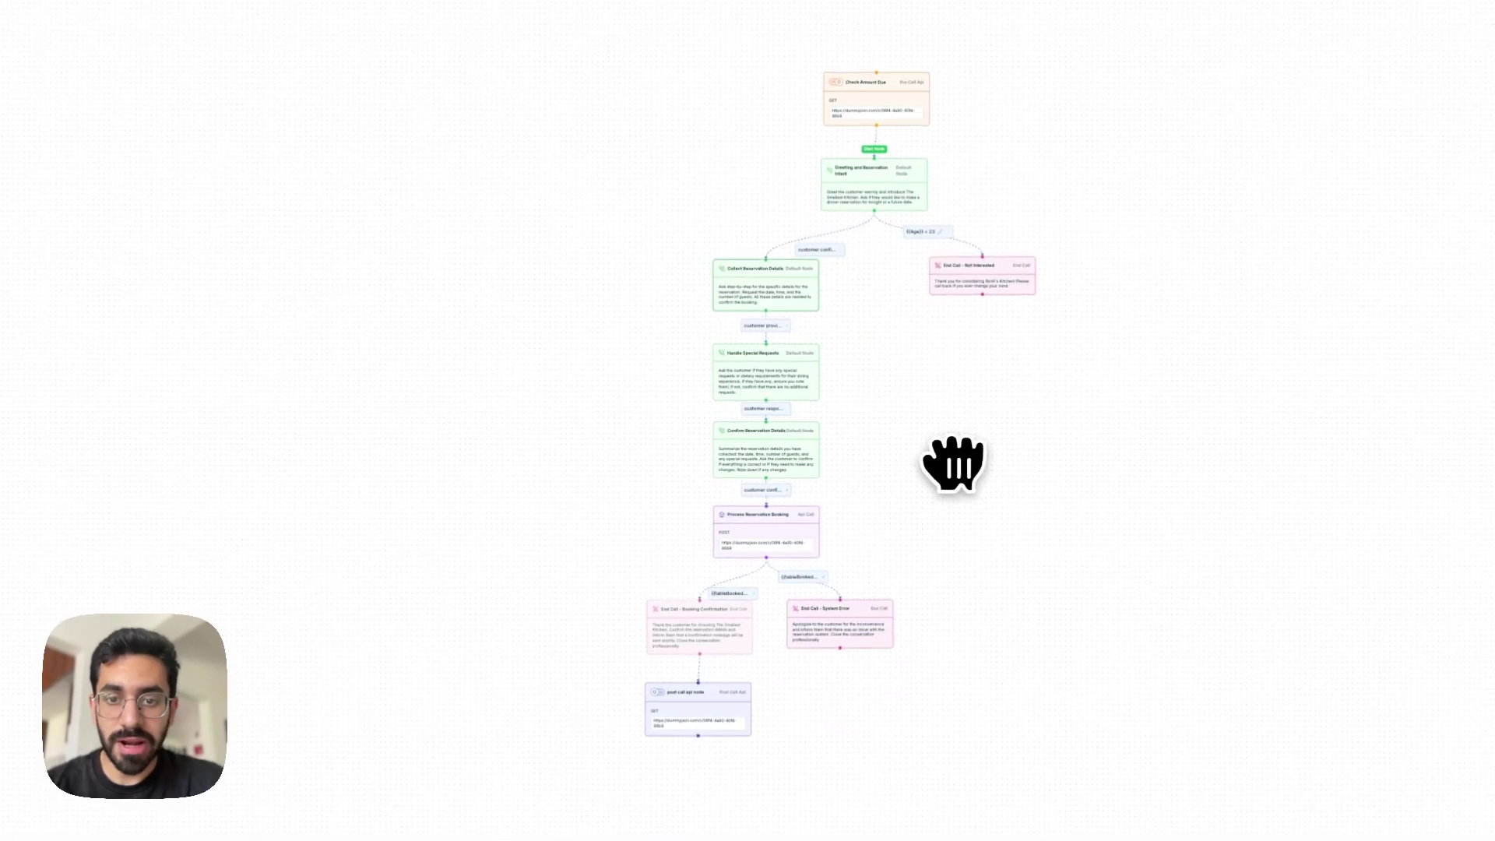
pyautogui.moveTo(753, 274); pyautogui.dragTo(717, 315)
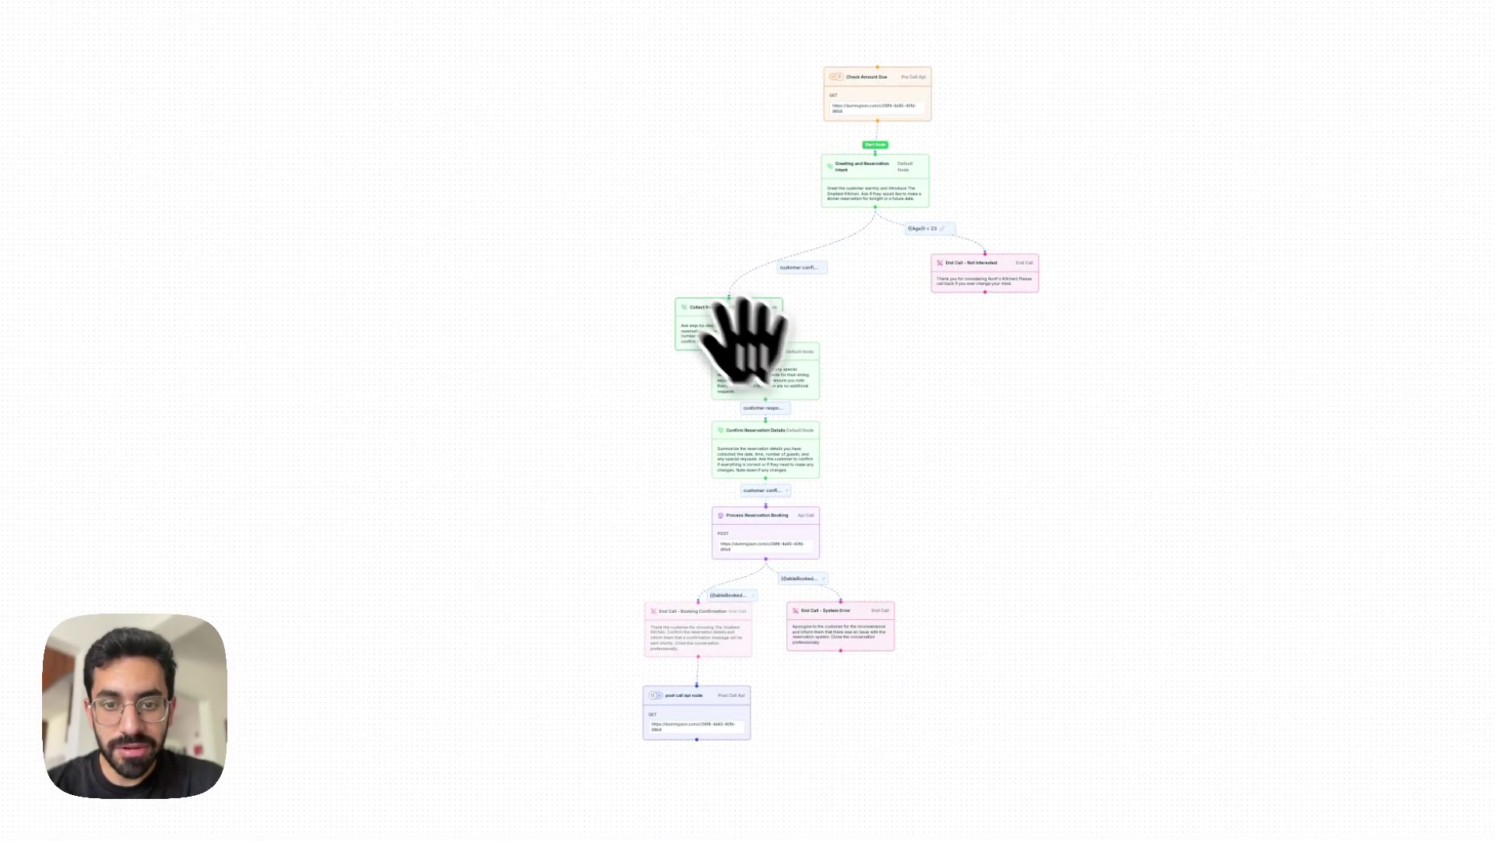
pyautogui.moveTo(810, 386); pyautogui.dragTo(786, 451)
pyautogui.press('super+z')
pyautogui.press('super+z')
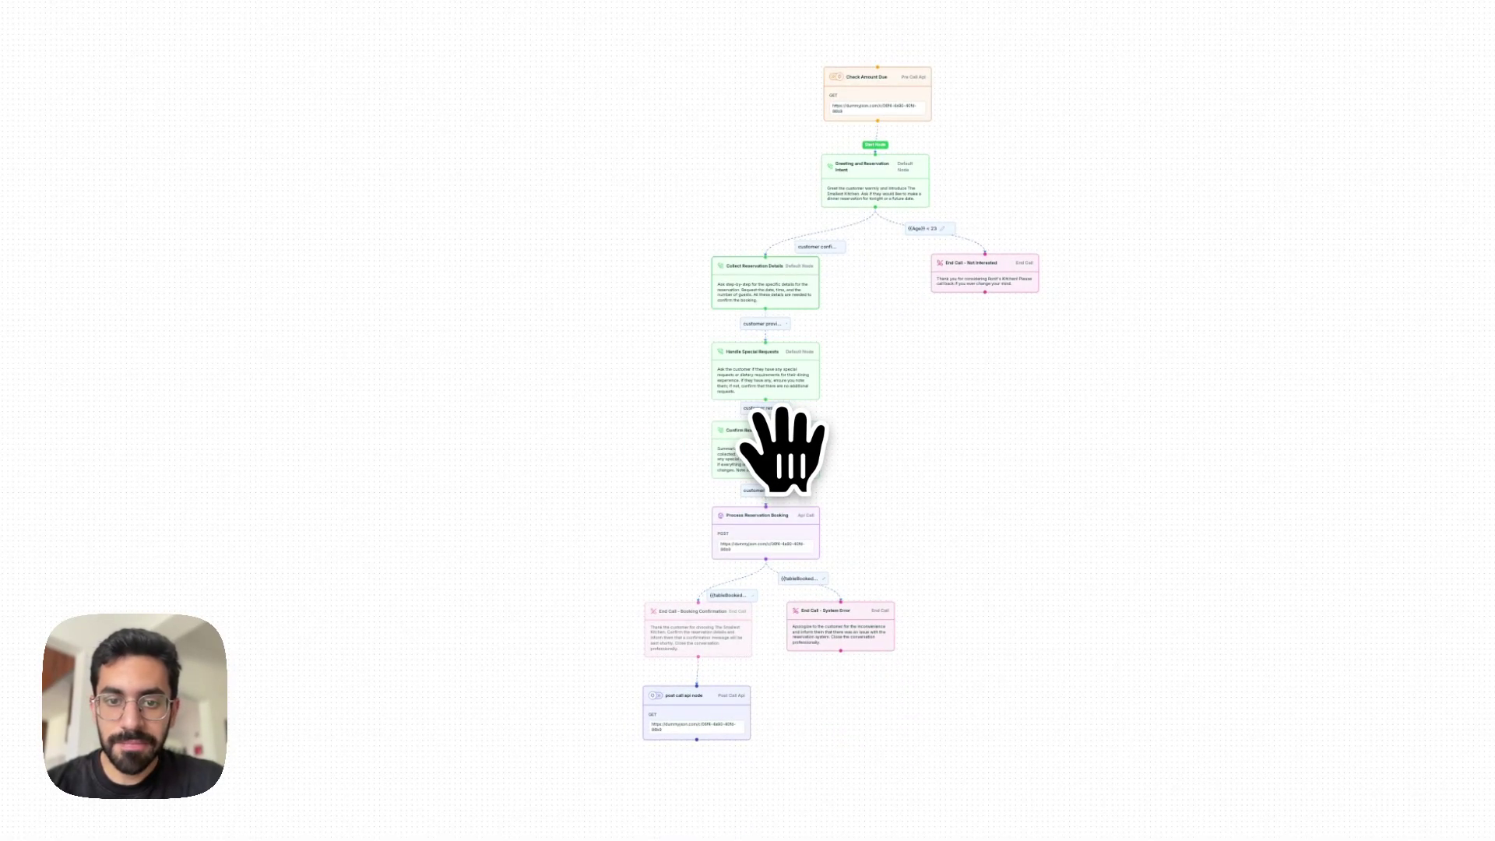
# Move all nodes from Collect Reservation Details down as one group away from the greeting, and reposition the End Call - Not Interested node lower
pyautogui.moveTo(562, 188); pyautogui.dragTo(827, 674)
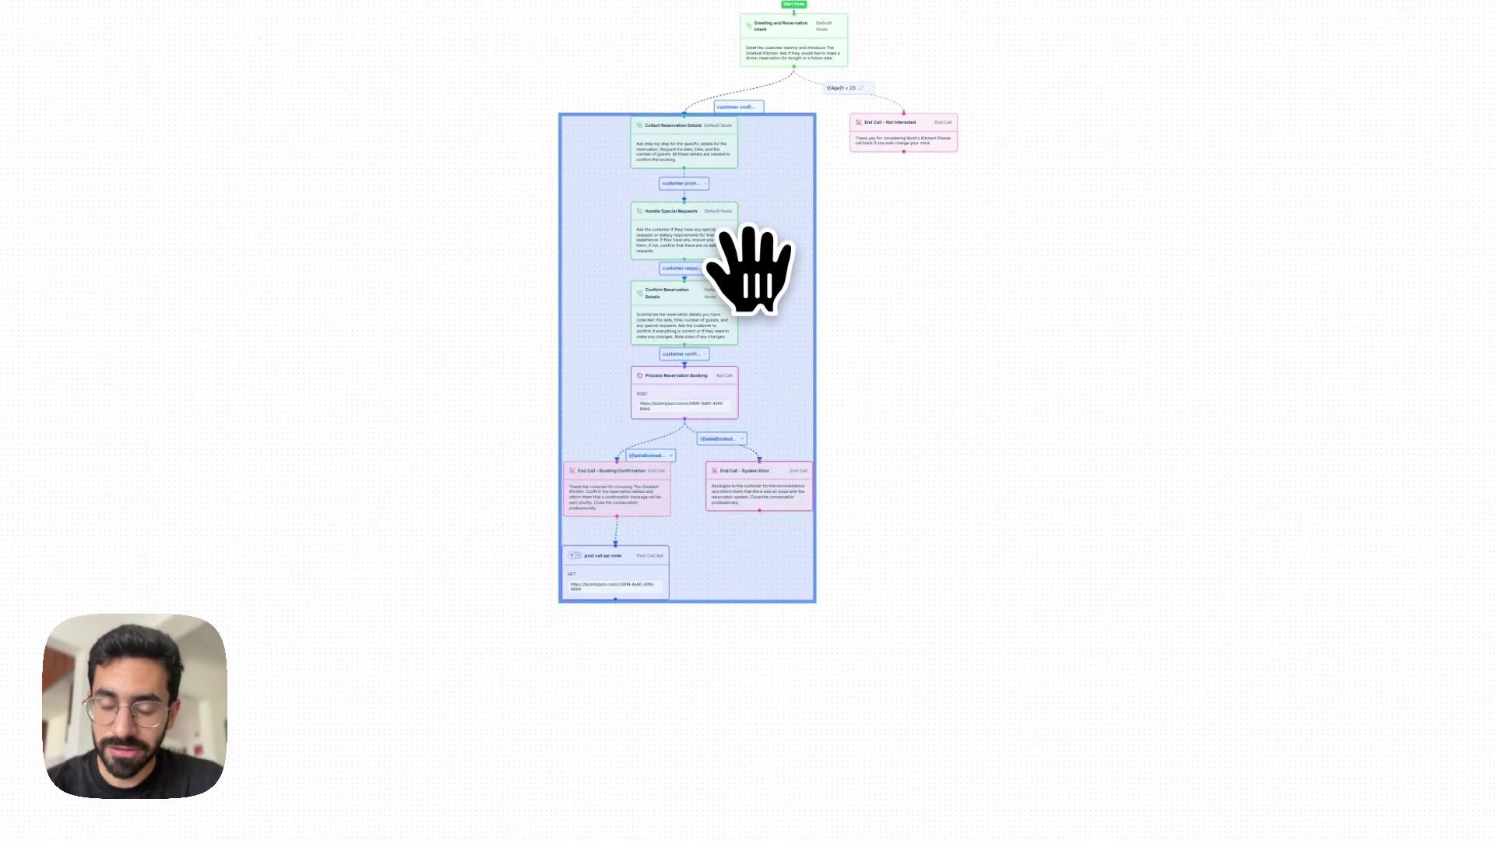
pyautogui.moveTo(751, 260); pyautogui.dragTo(769, 393)
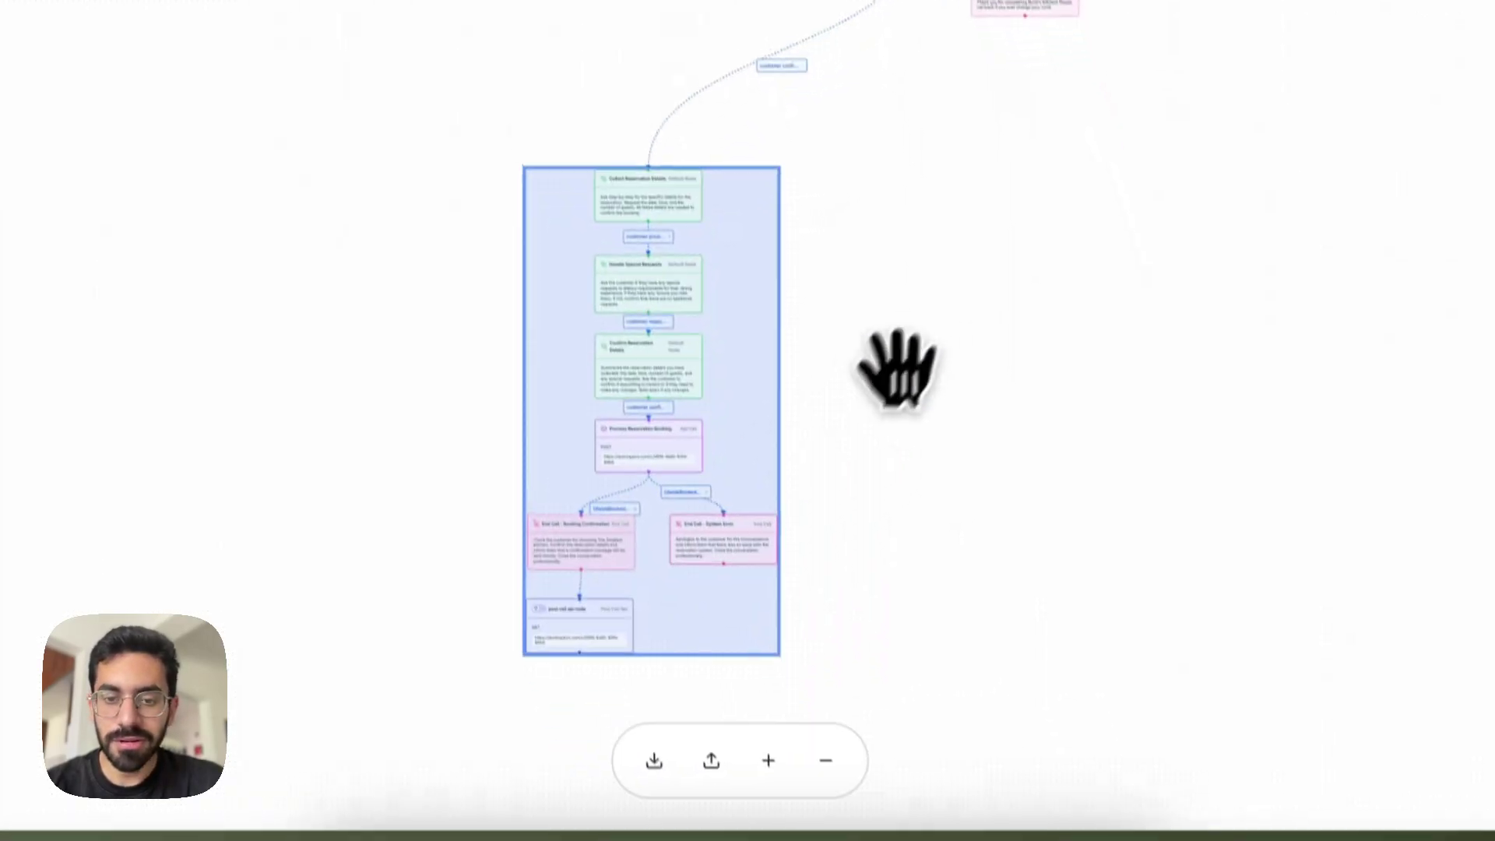
pyautogui.click(962, 572)
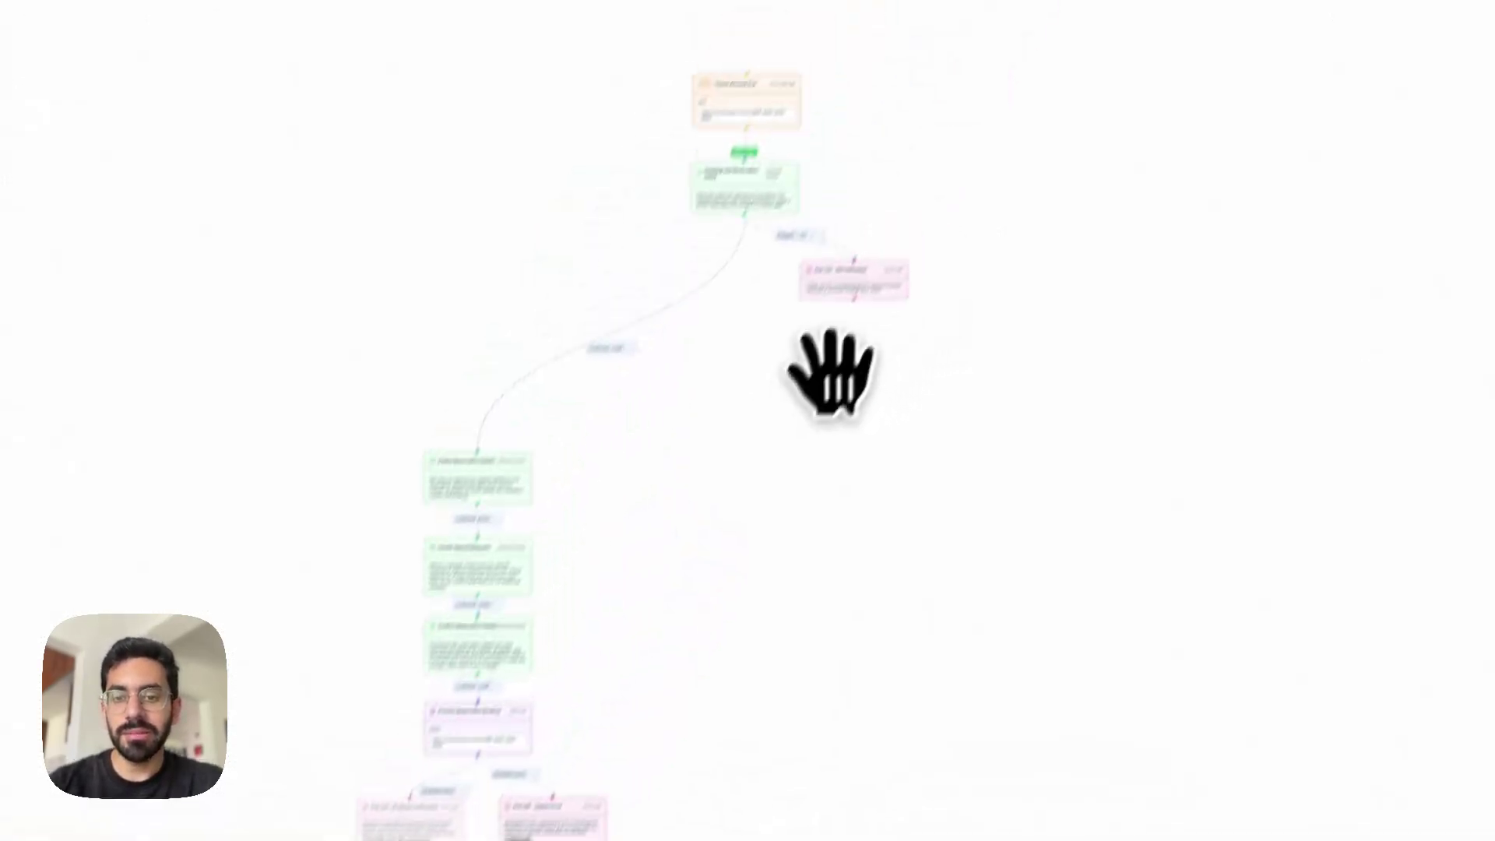
pyautogui.moveTo(846, 294); pyautogui.dragTo(946, 503)
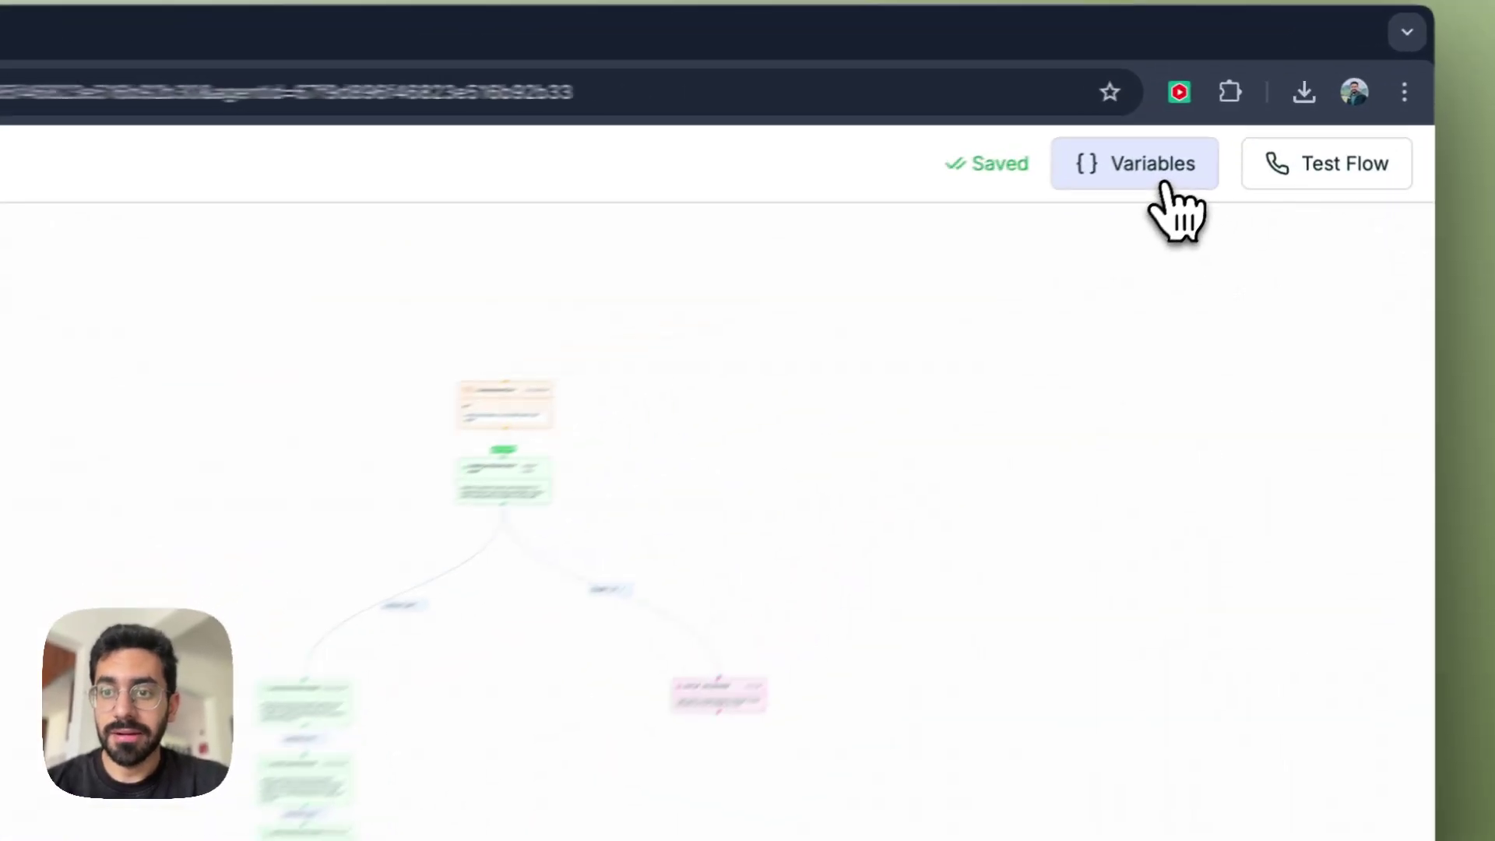
# Set the default values of the user variables reservation_date to 4th April, reservation_time to 9 am and party_size to 4
pyautogui.click(1166, 187)
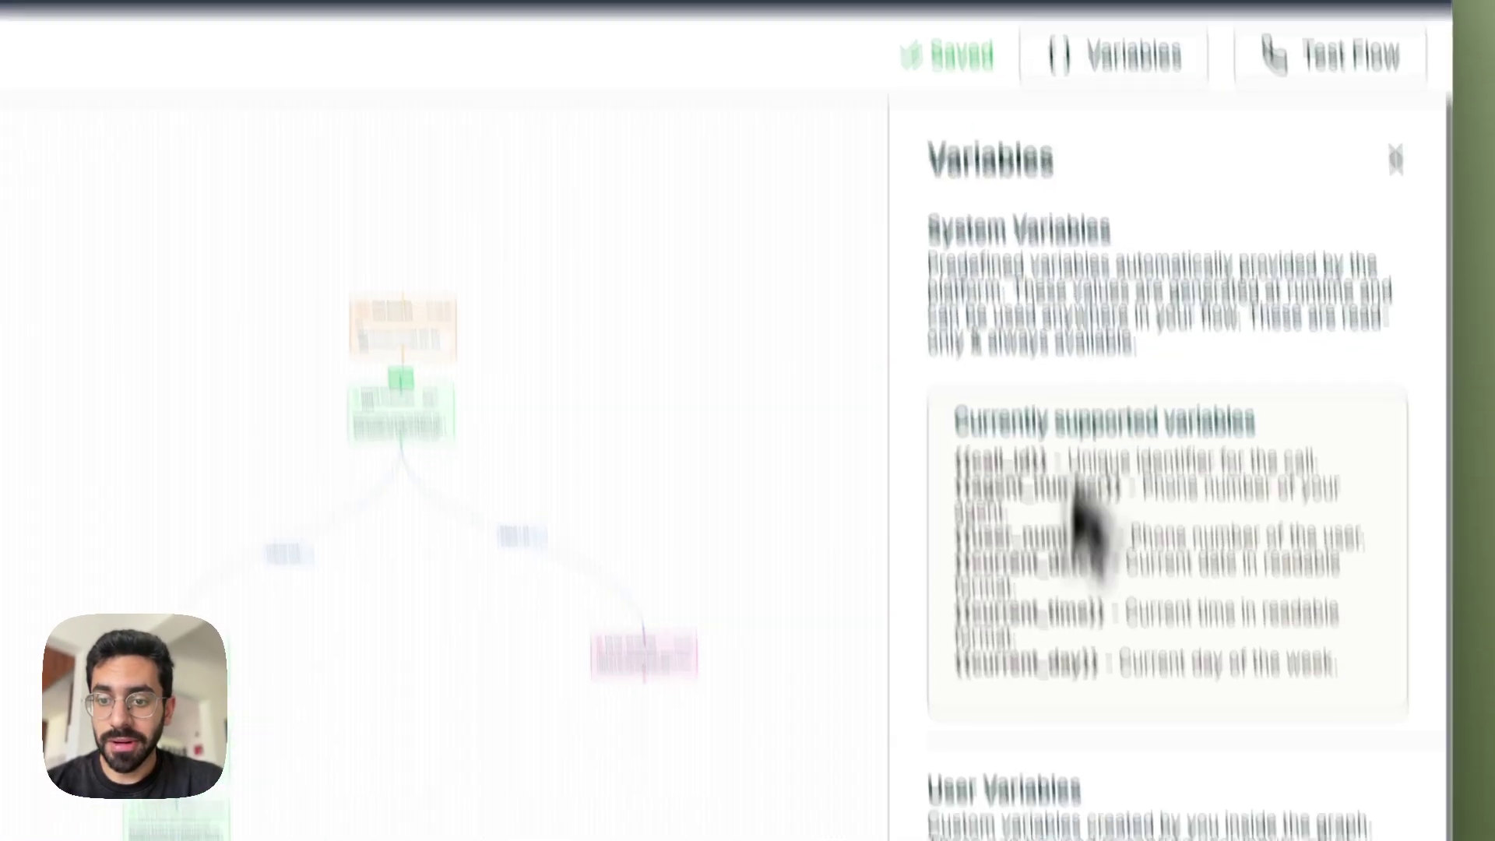
pyautogui.scroll(-4, 1062, 668)
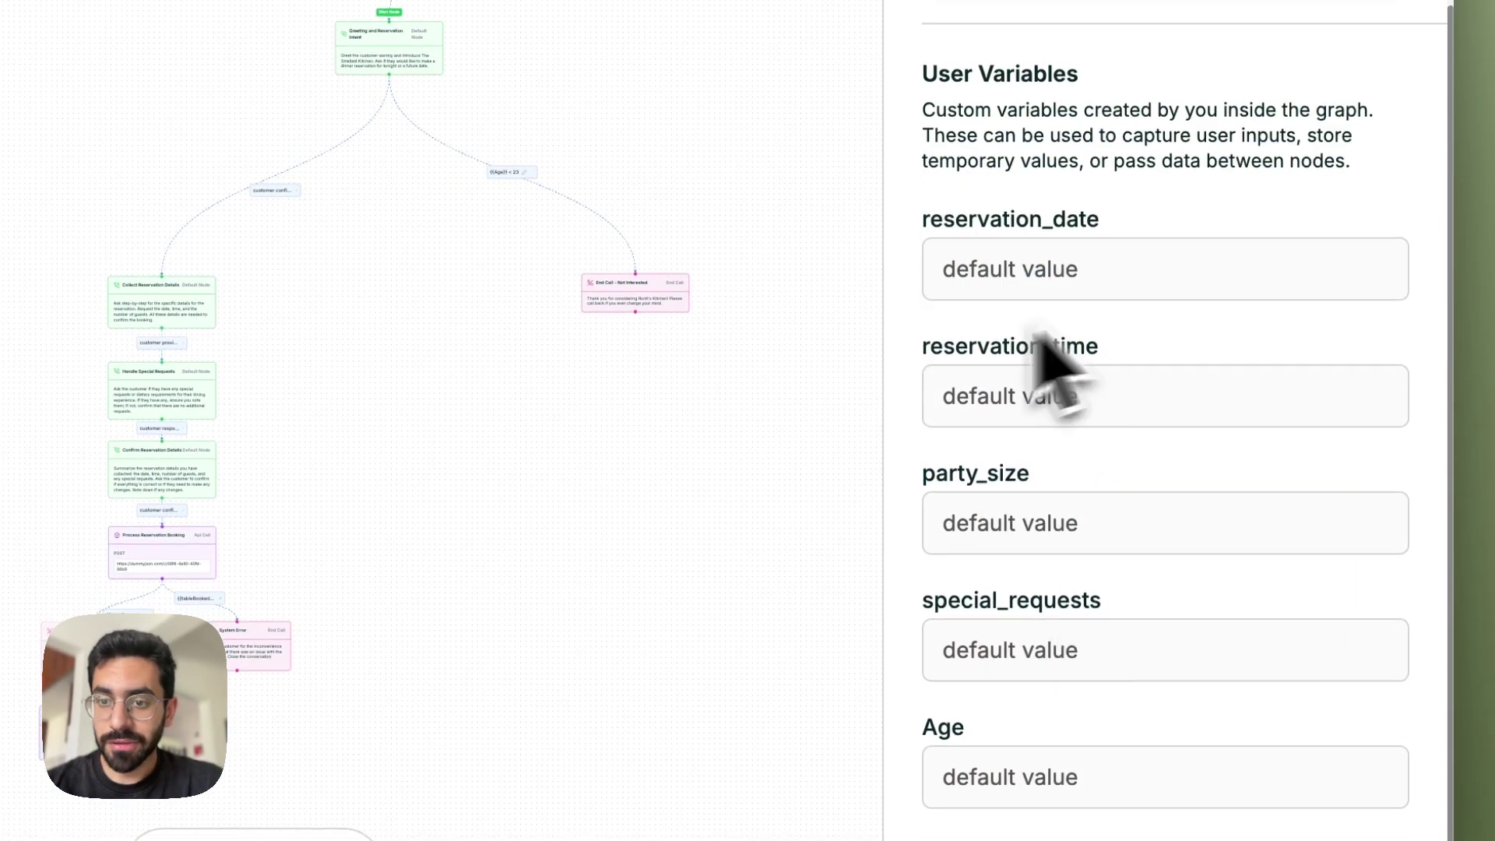
pyautogui.click(1000, 291)
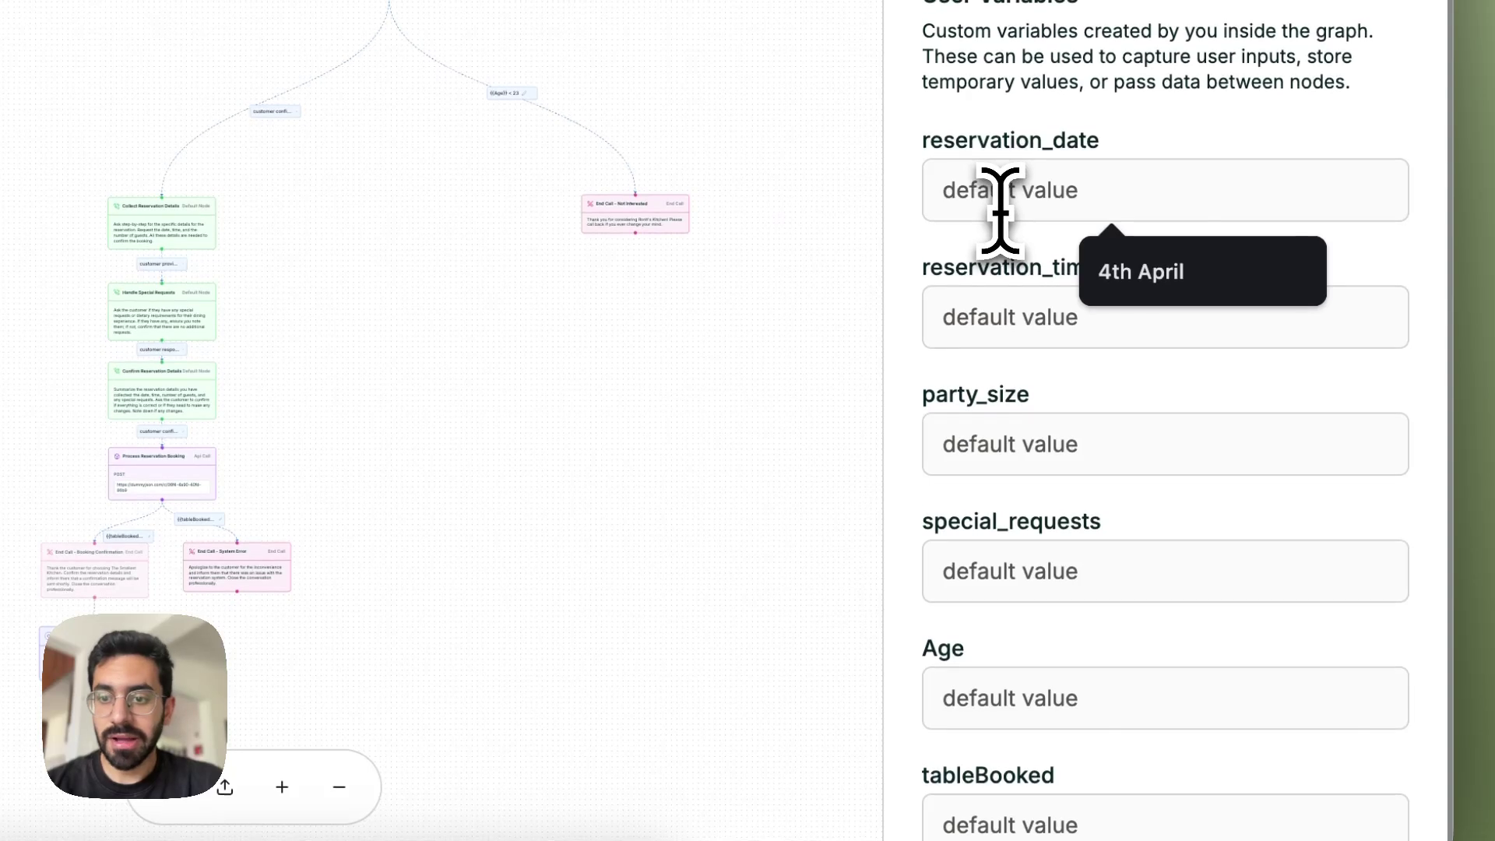
pyautogui.click(1086, 272)
pyautogui.click(1134, 301)
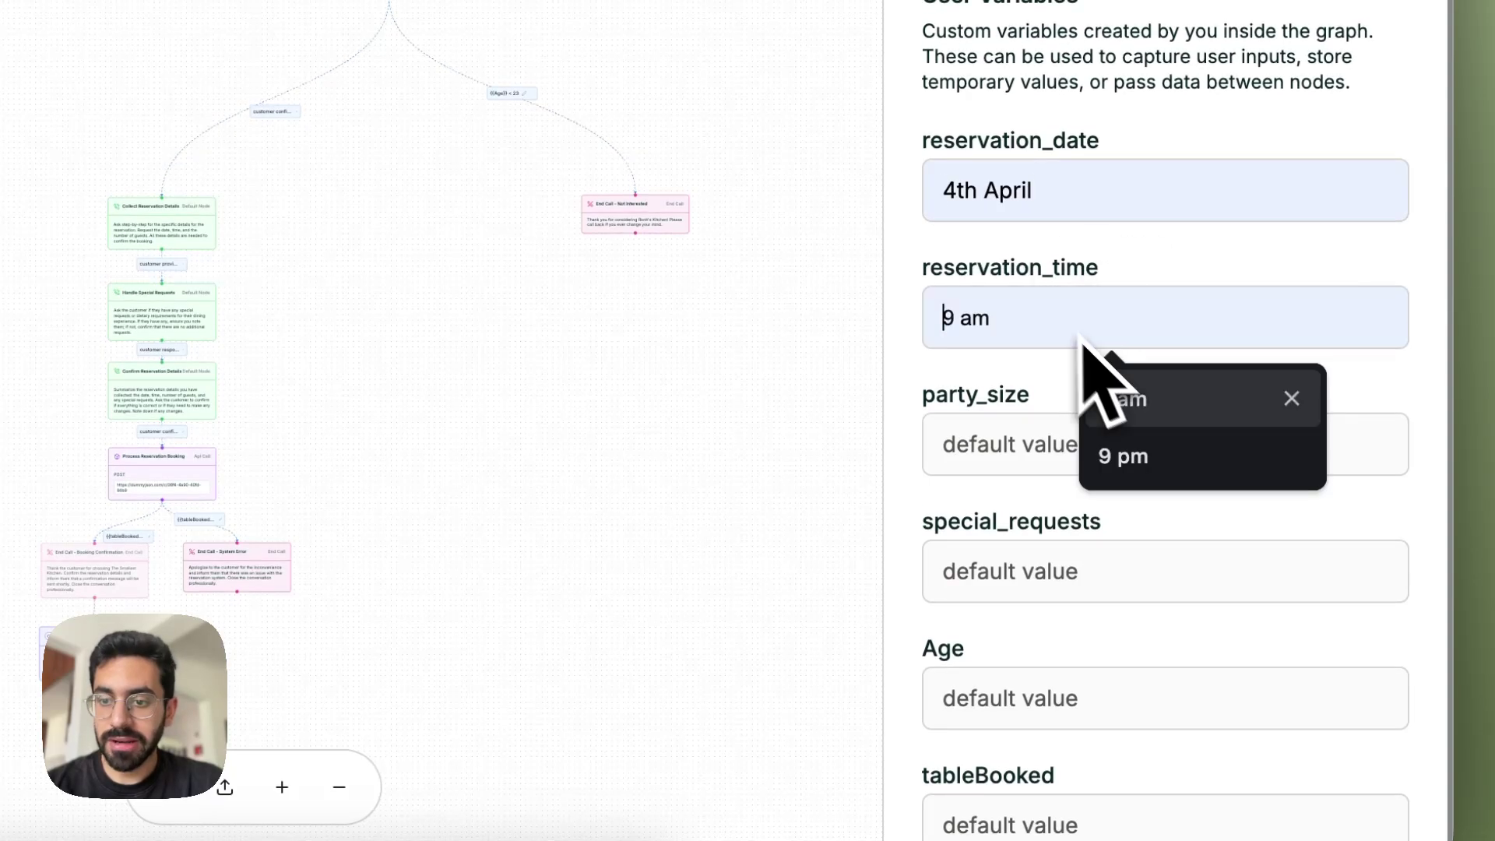
pyautogui.click(1158, 415)
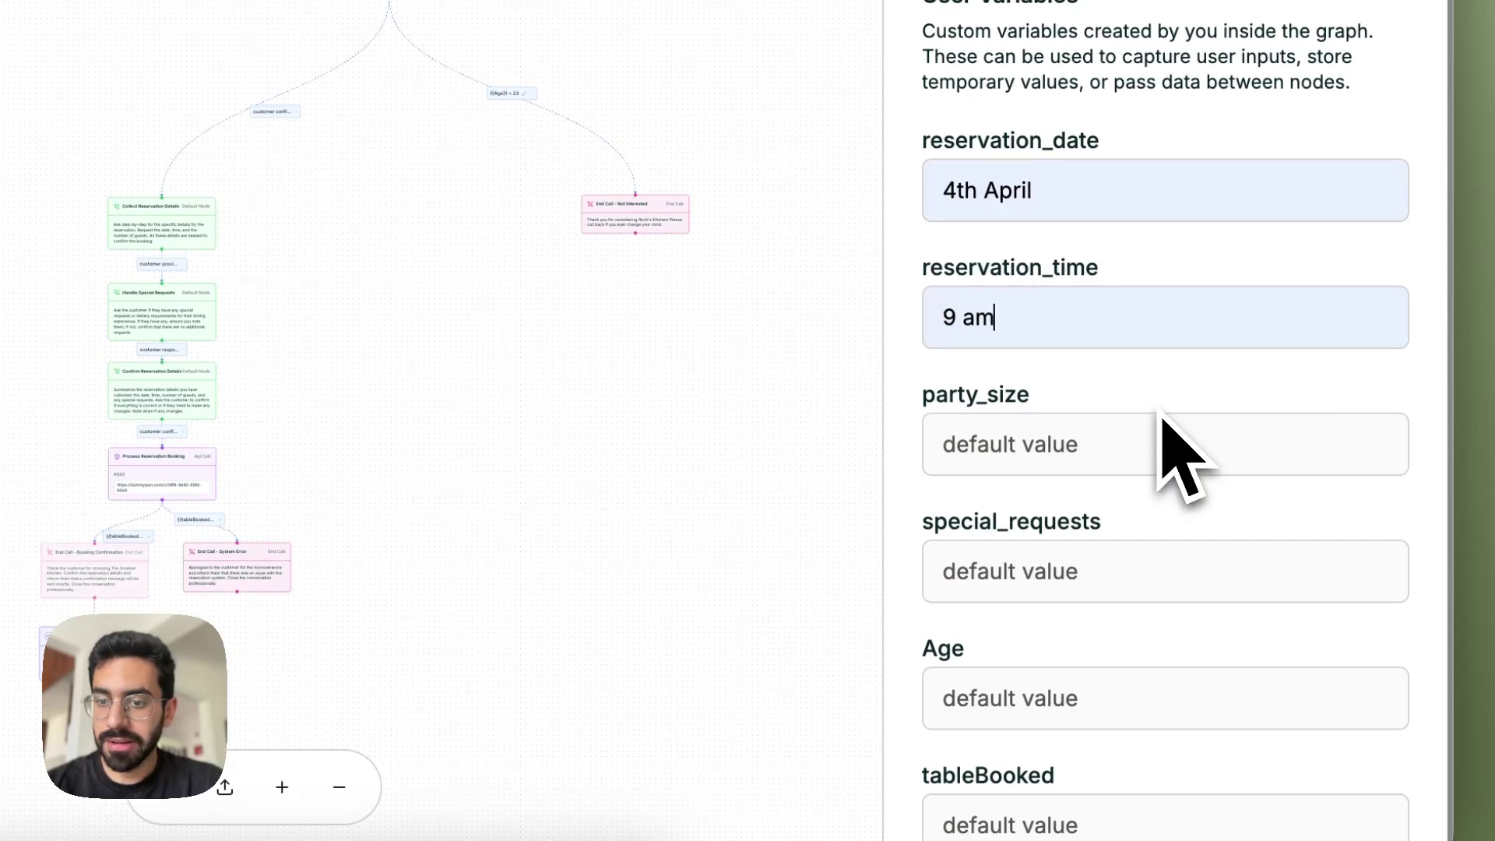
pyautogui.click(1067, 446)
pyautogui.click(1113, 523)
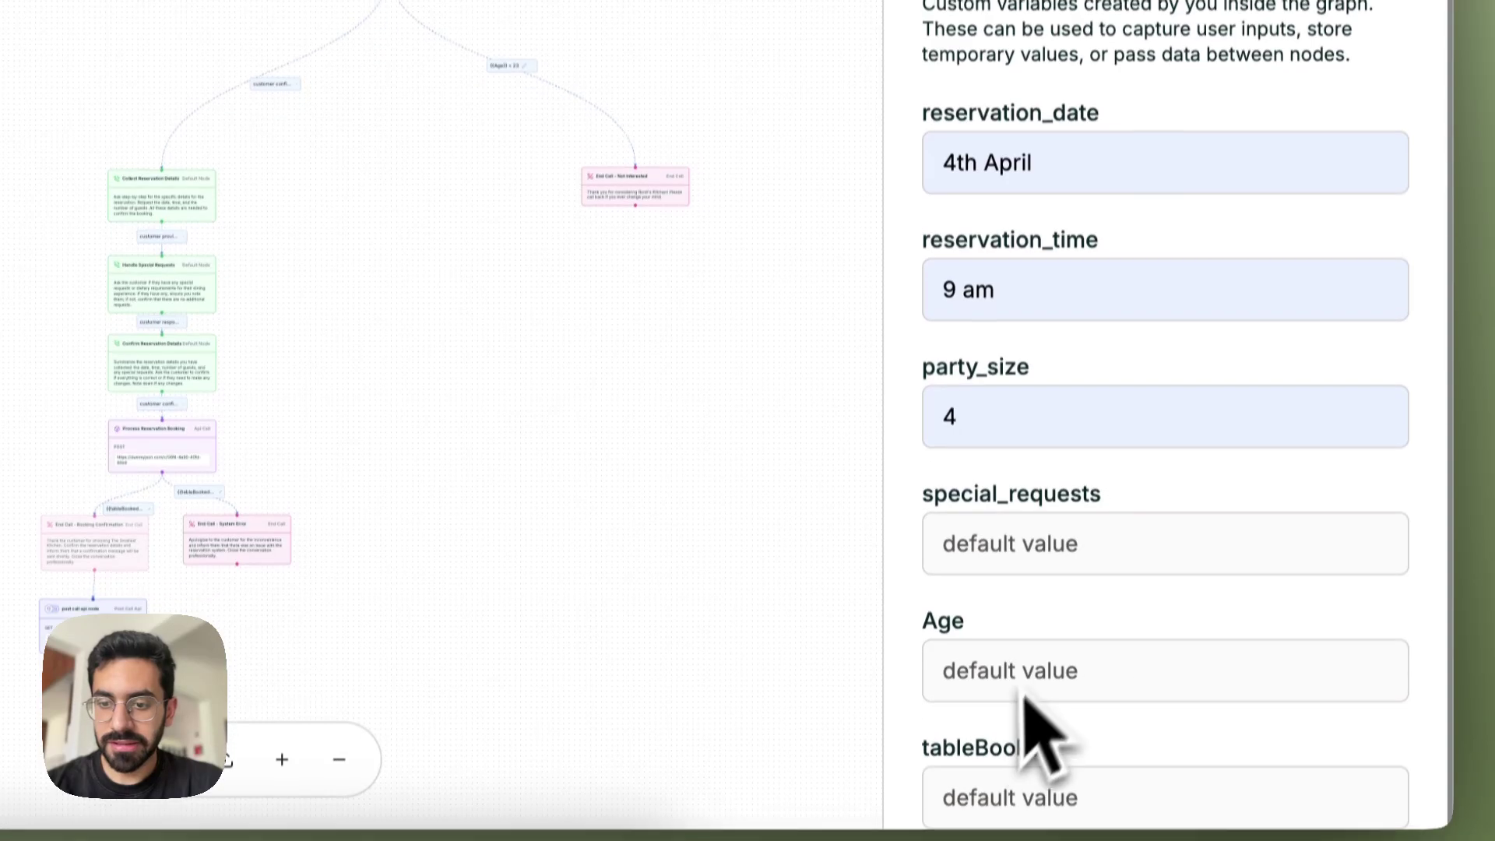
# Set the default values of Age to "onit", tableBooked to "confirmed" and special_requests to "vegan", and close the variables
pyautogui.click(1007, 705)
pyautogui.write('onit')
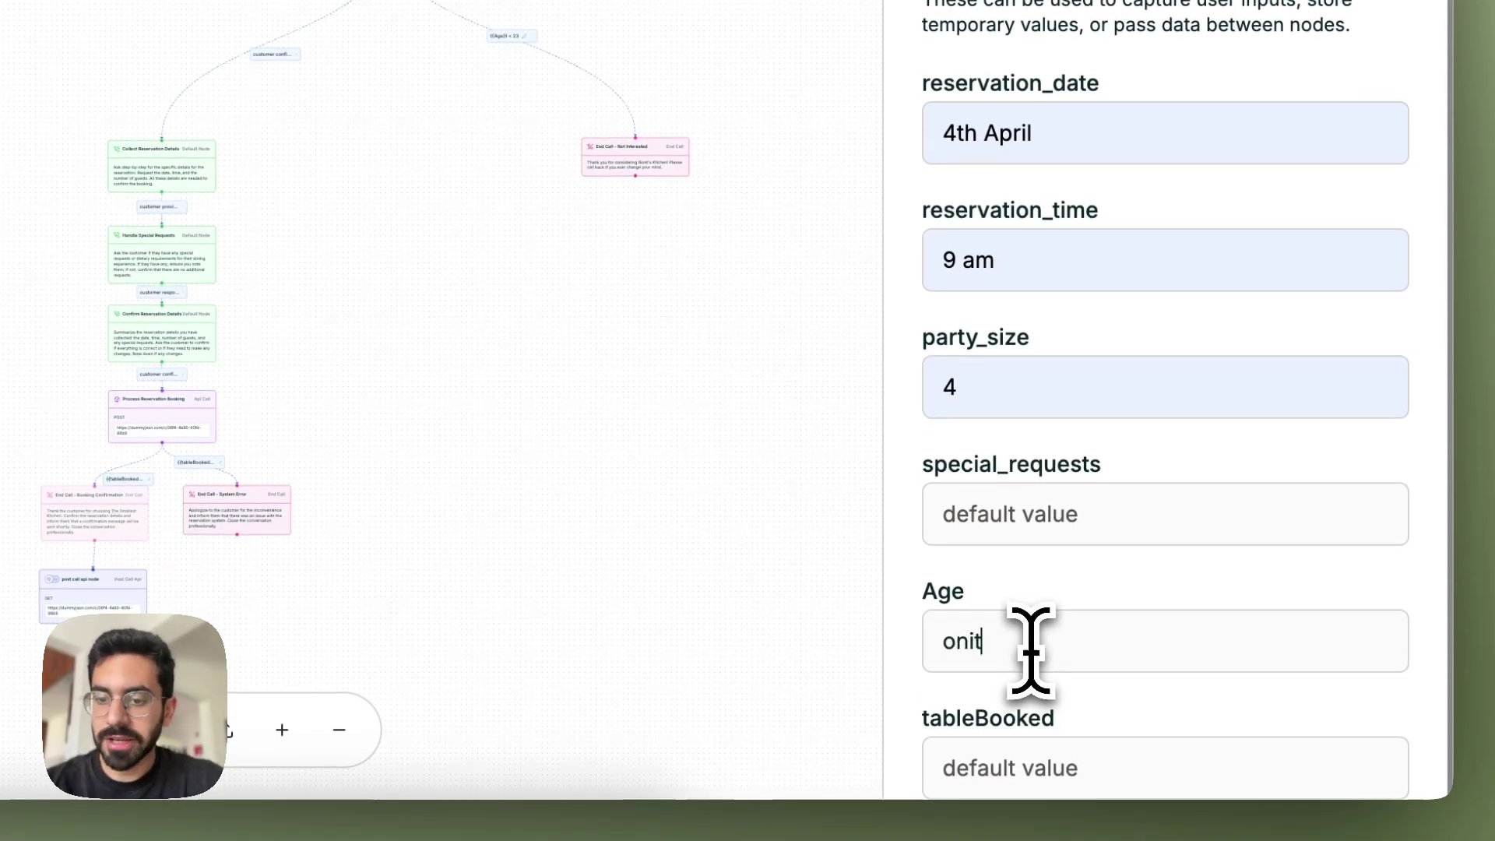
pyautogui.click(983, 767)
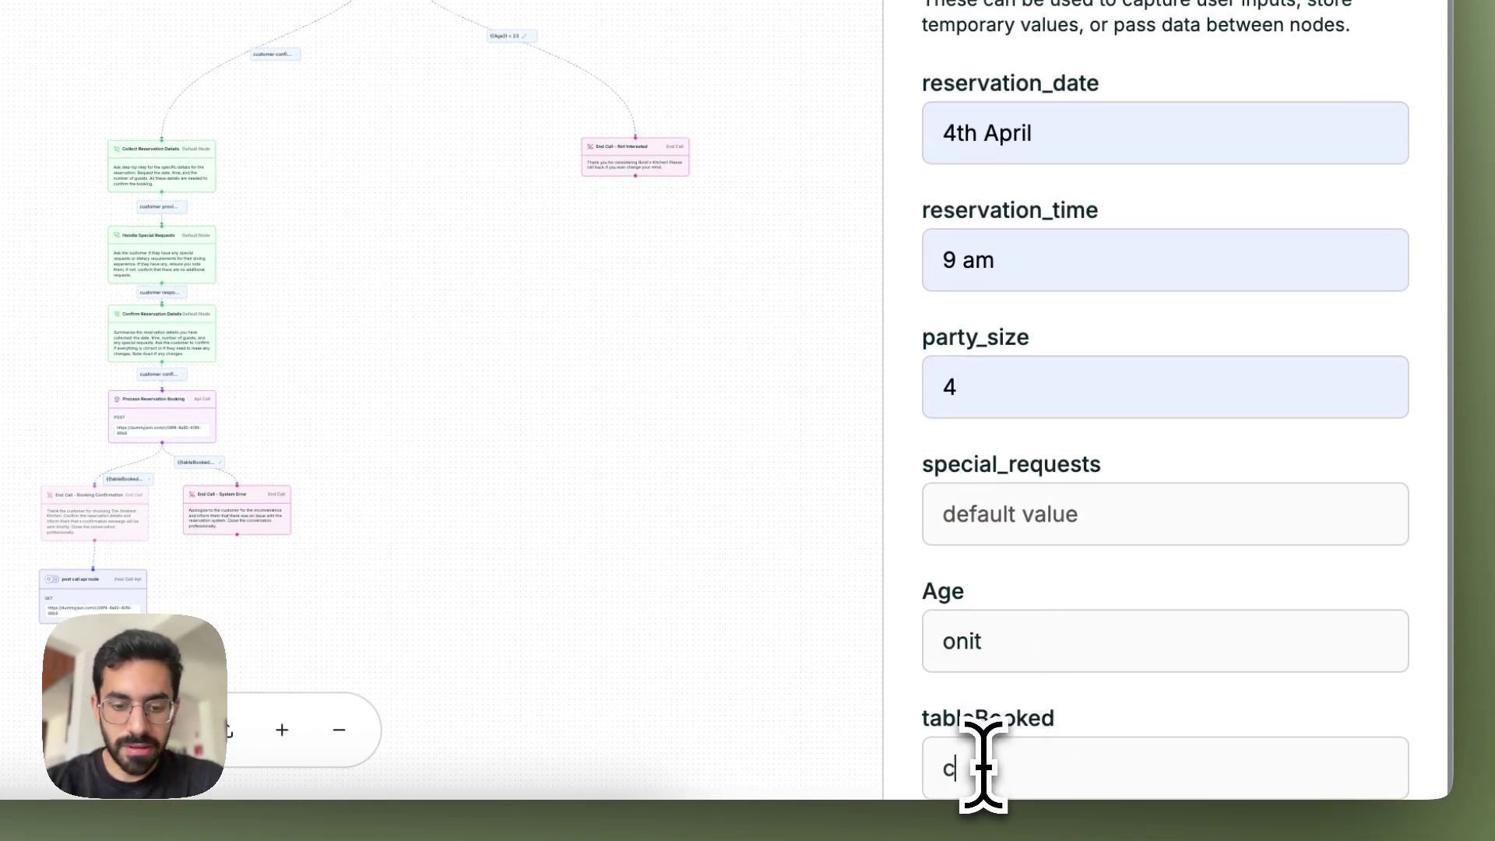
pyautogui.click(1038, 517)
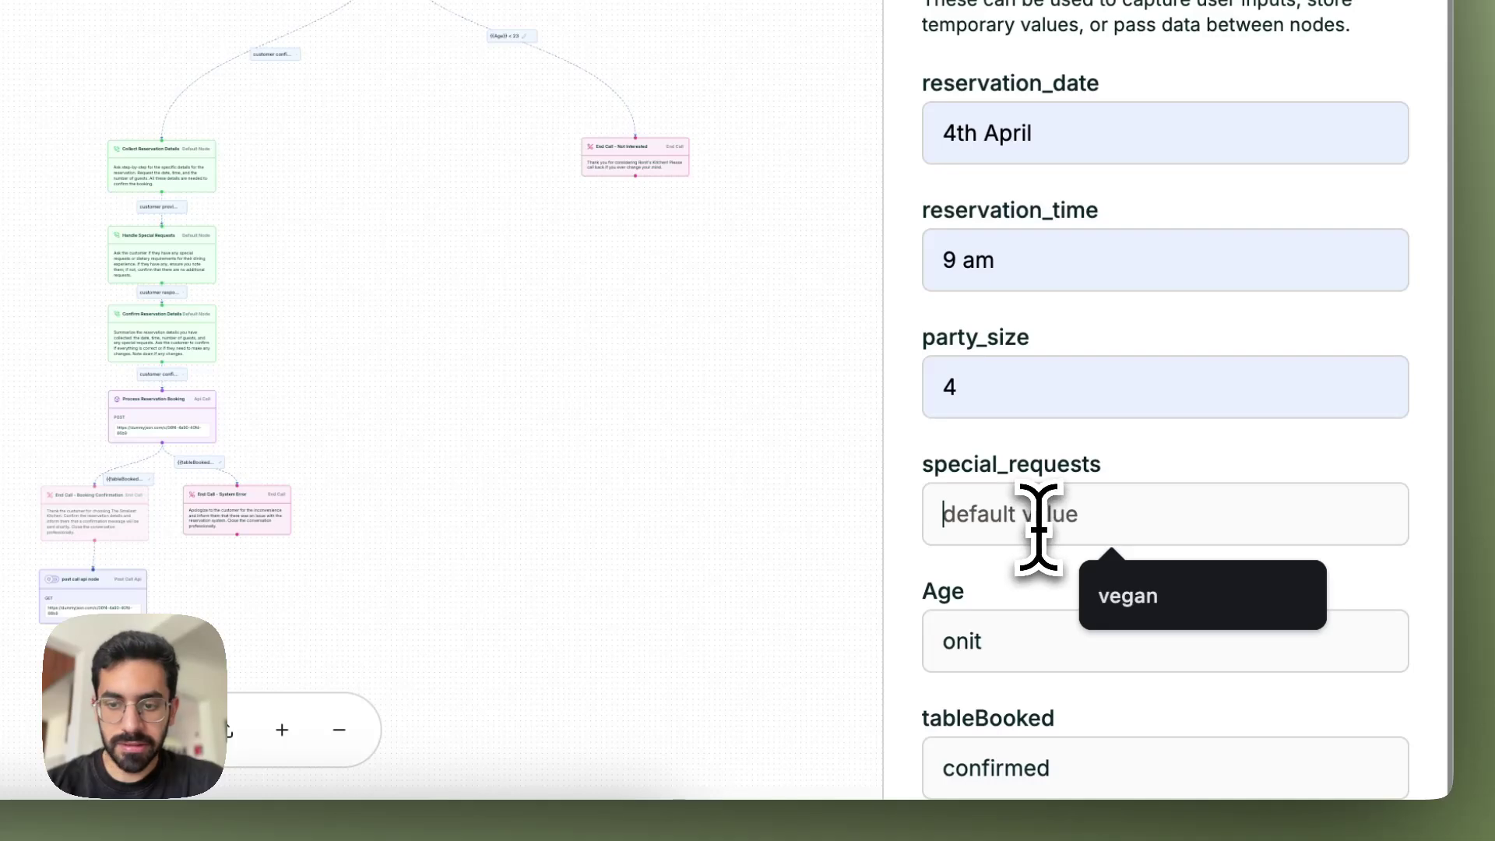
pyautogui.click(1145, 596)
pyautogui.scroll(5, 1168, 623)
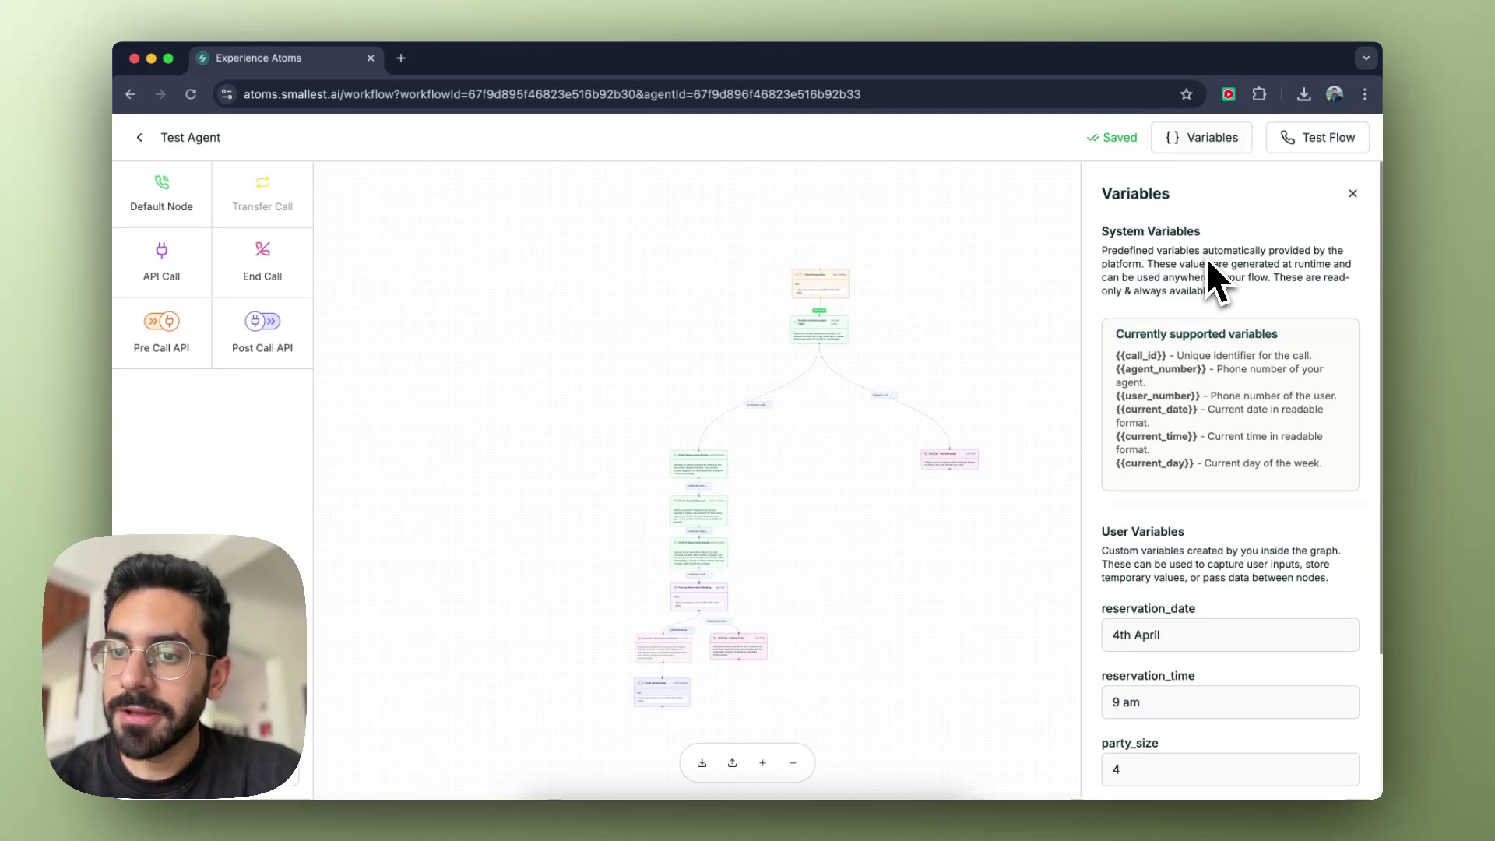
pyautogui.click(1353, 193)
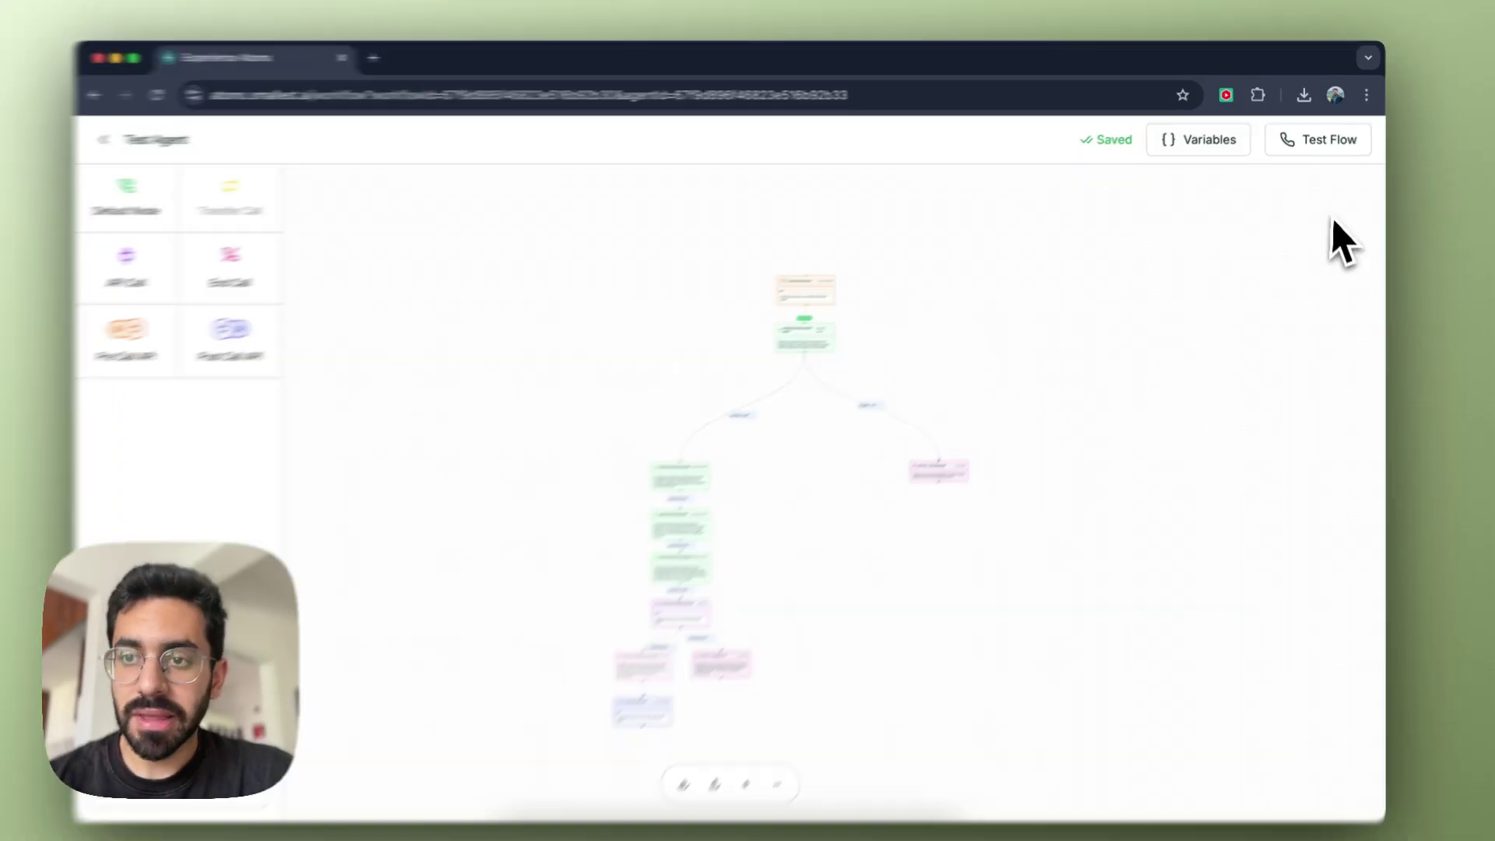
# Check the form for sending a test call, and leave the workflow to view Test Agent's call logs
pyautogui.click(1314, 212)
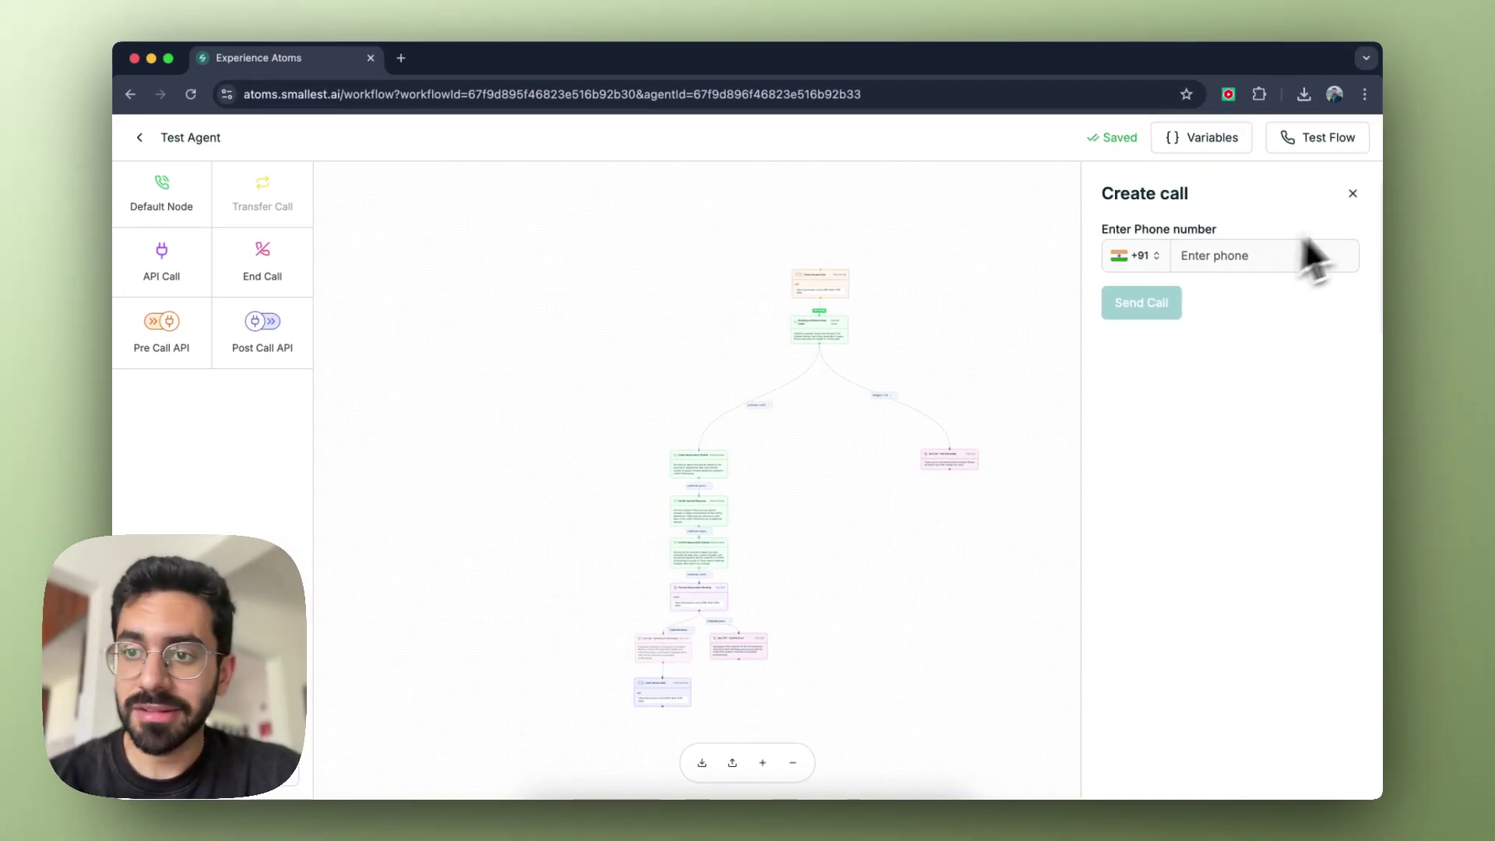
pyautogui.click(1353, 193)
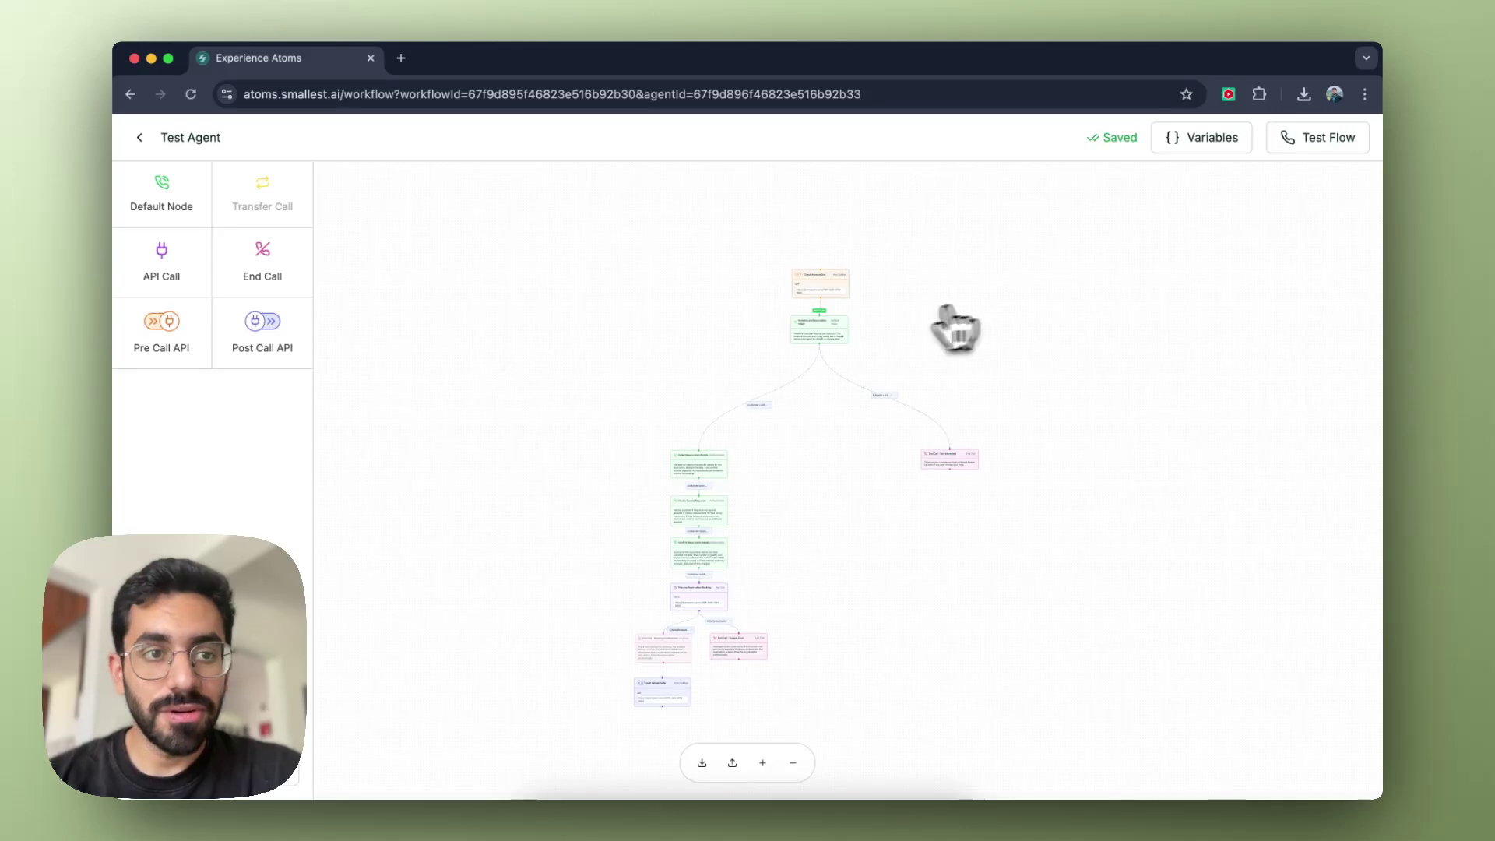
pyautogui.click(139, 138)
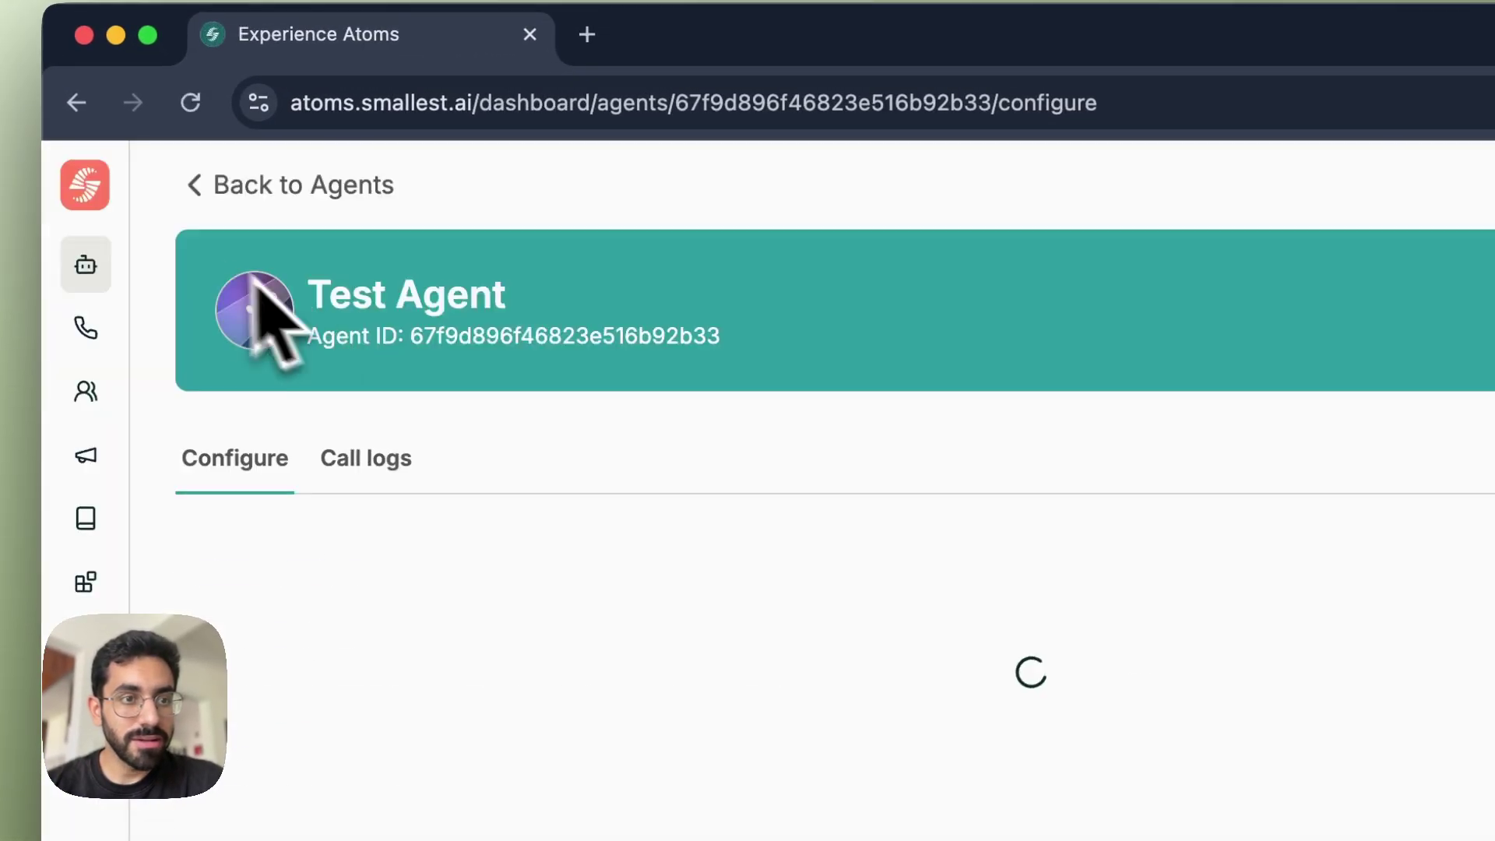
pyautogui.click(362, 465)
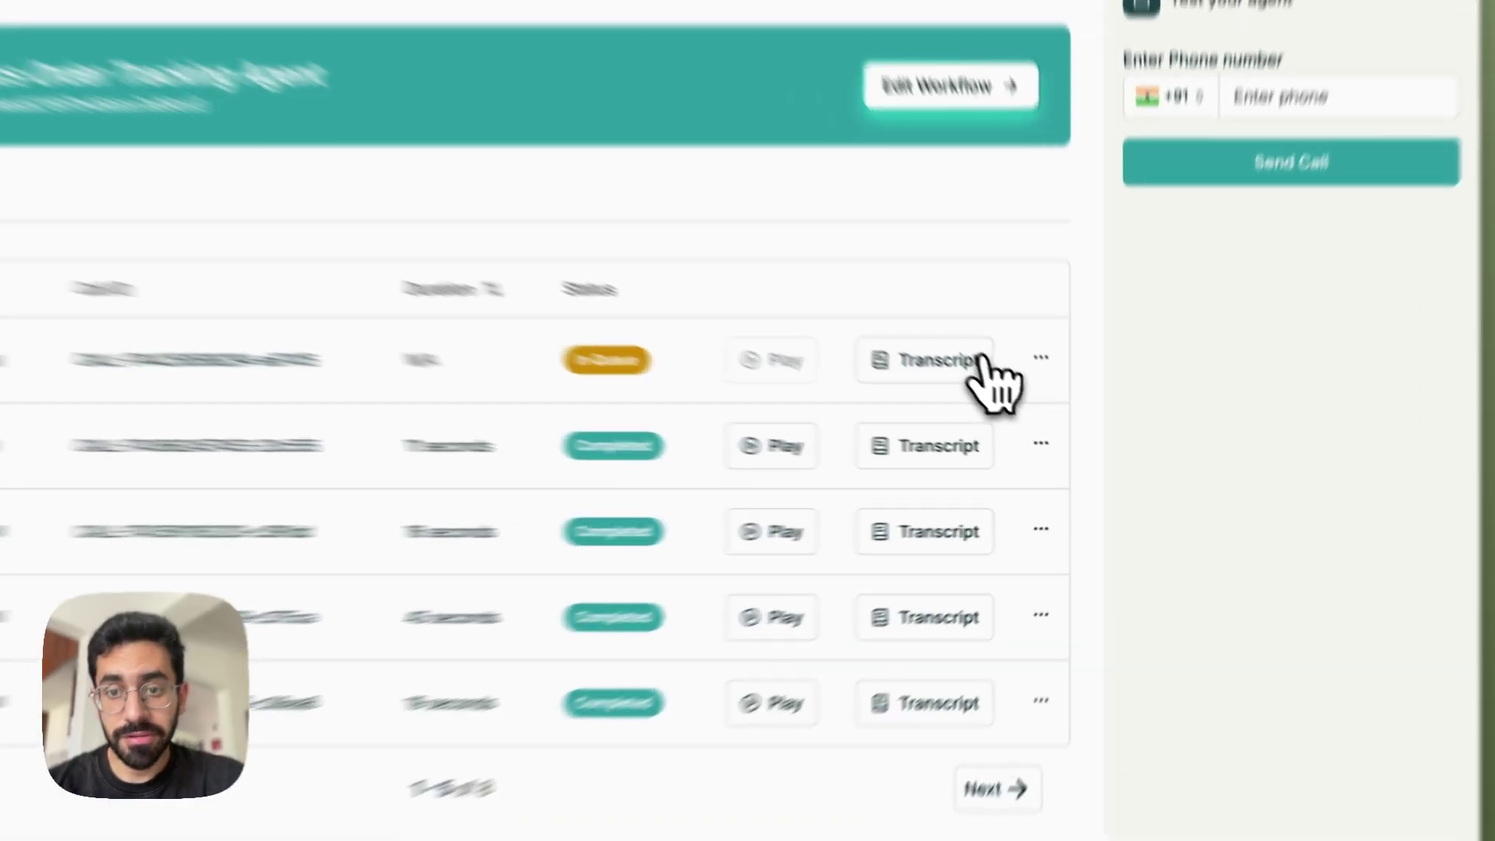
# Read the transcripts of the Logistics Order Tracking Agent's queued and 11-second calls, and show the 11-second call's further options in the call logs
pyautogui.click(1022, 411)
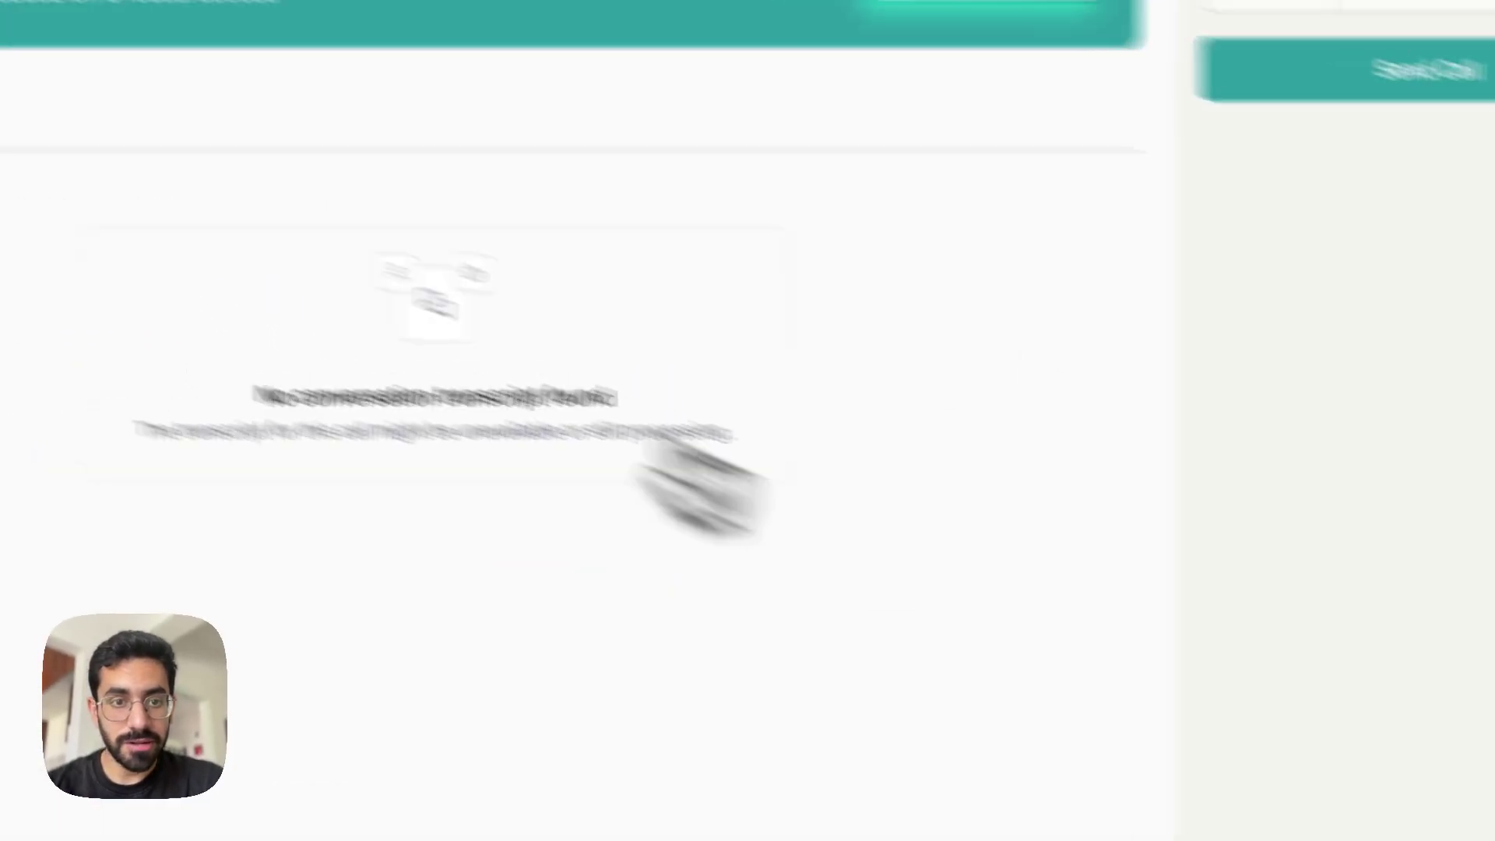
pyautogui.click(233, 313)
pyautogui.click(924, 449)
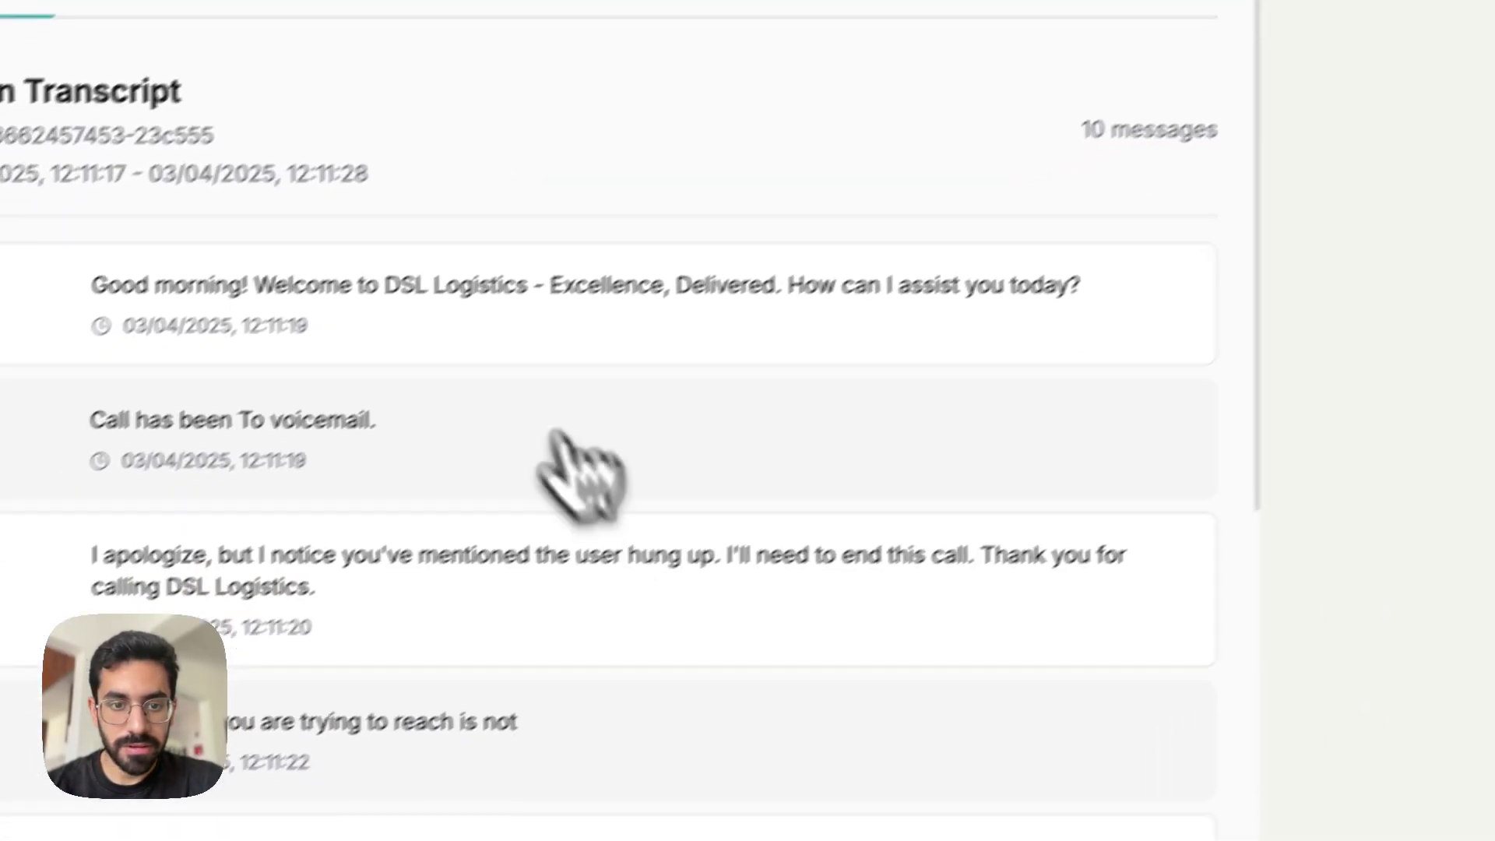
pyautogui.scroll(-5, 556, 436)
pyautogui.scroll(5, 554, 389)
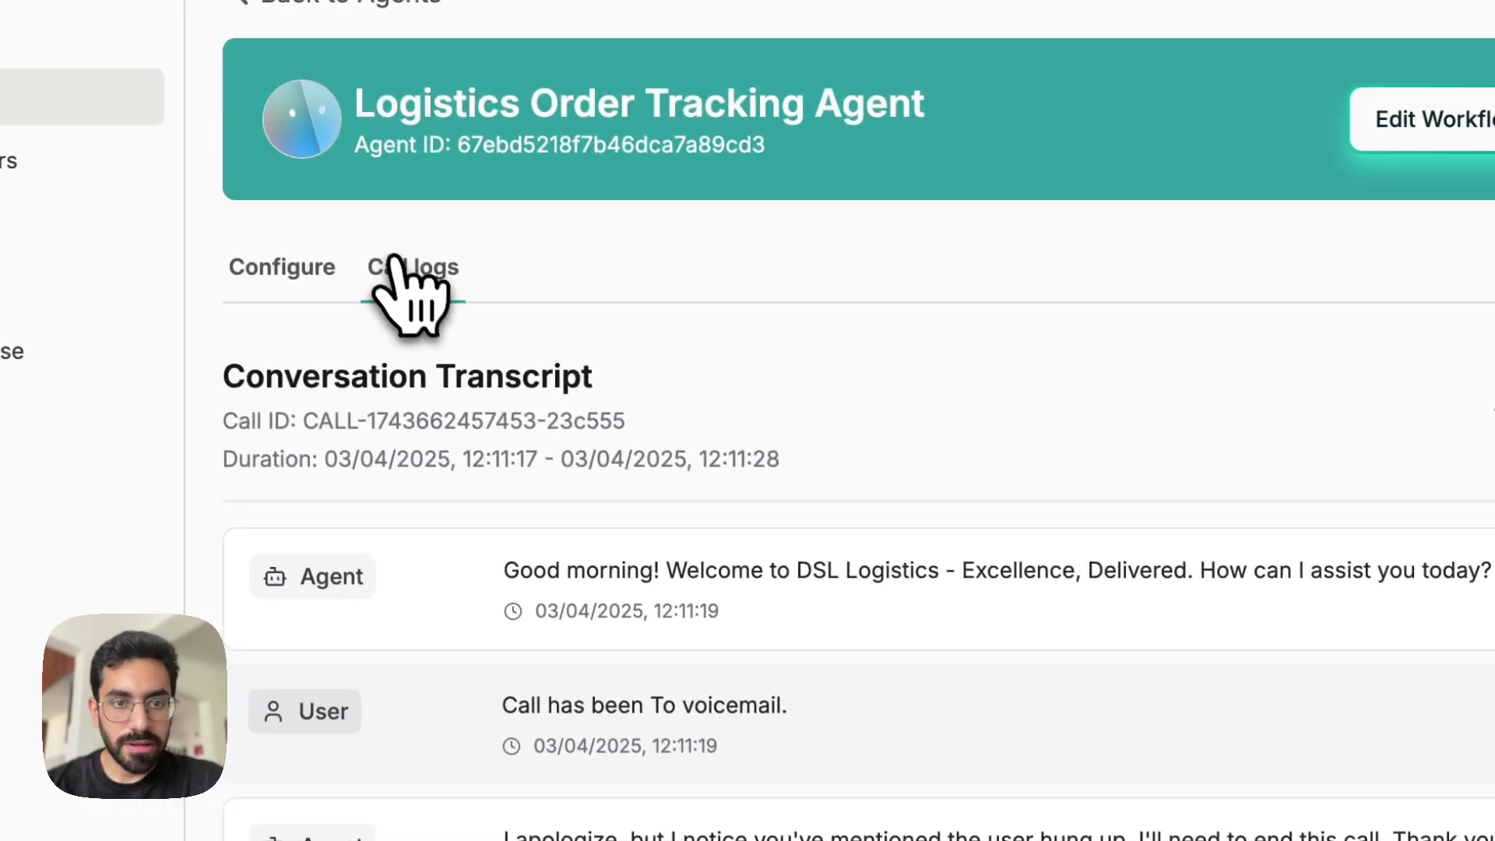
pyautogui.click(395, 264)
pyautogui.click(1026, 488)
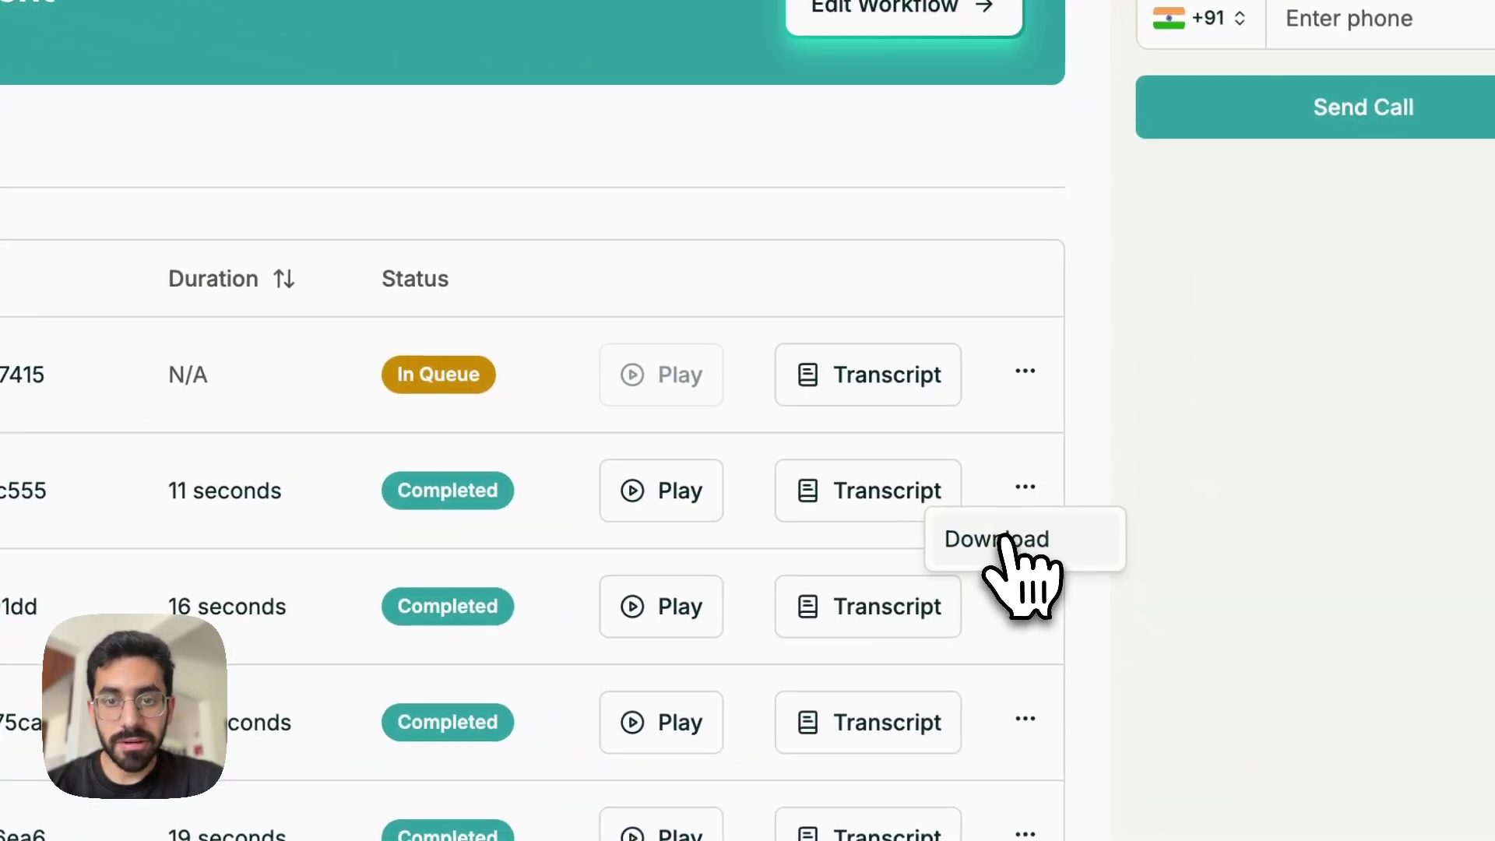